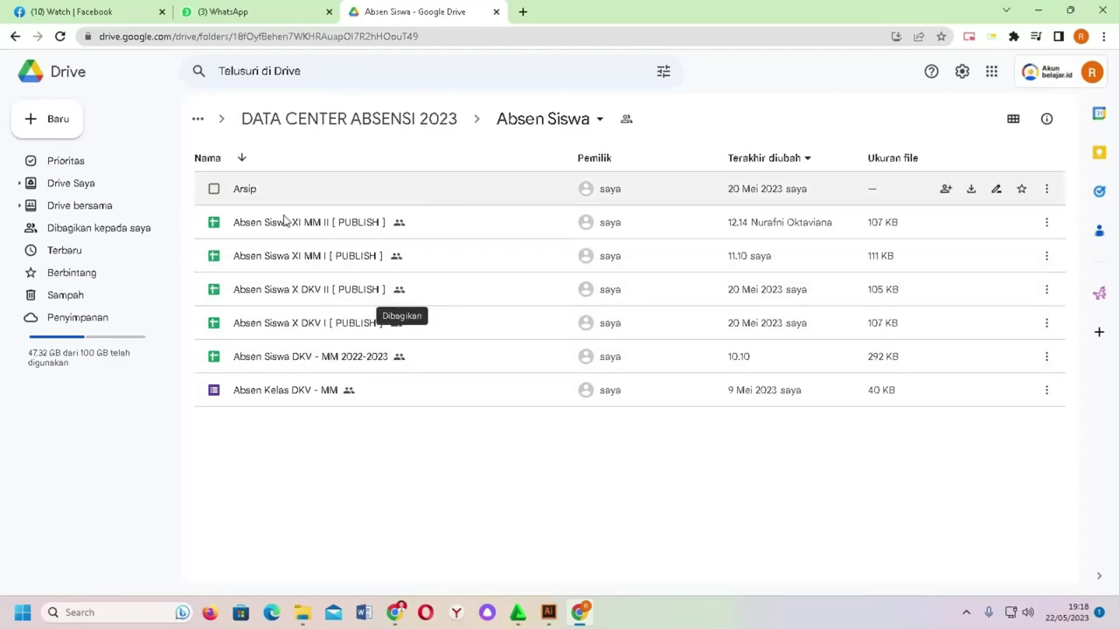
# Step: Open the 'Absen Siswa X DKV I [ PUBLISH ]' spreadsheet from the Absen Siswa folder
pyautogui.doubleClick(315, 325)
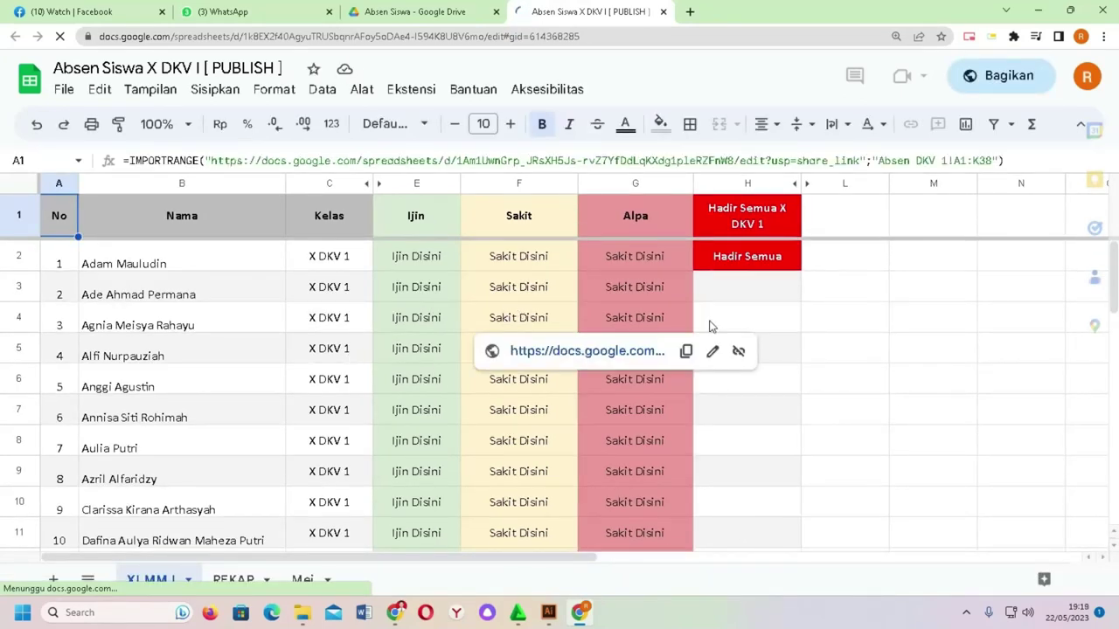
pyautogui.click(878, 295)
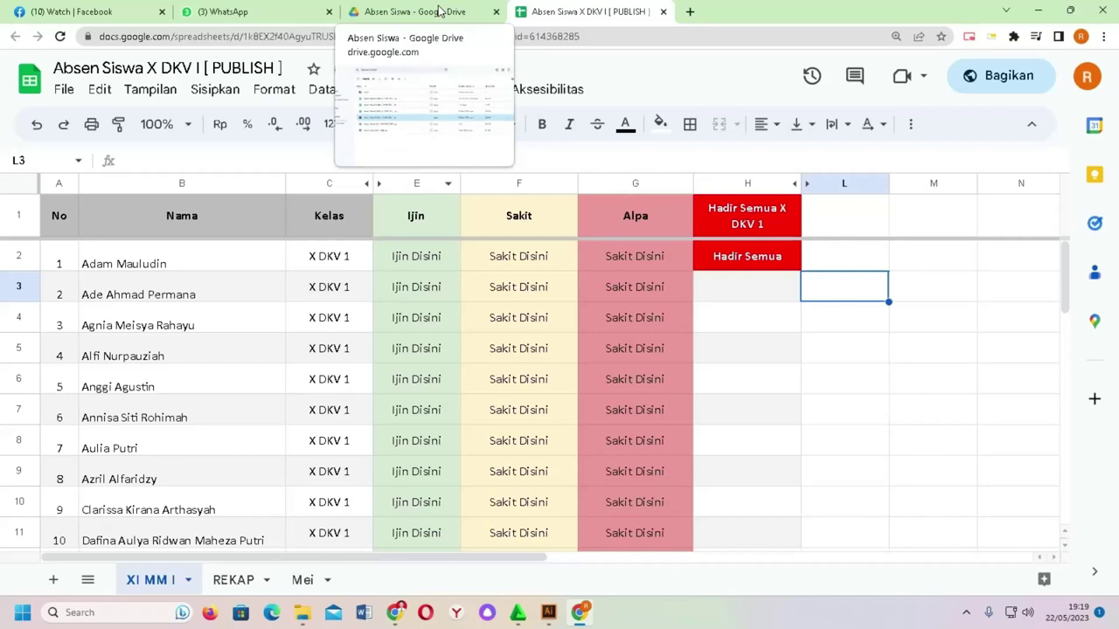
# Step: Review the imported student list and select the No, Nama and Kelas range A1:C38
pyautogui.scroll(-7, 410, 262)
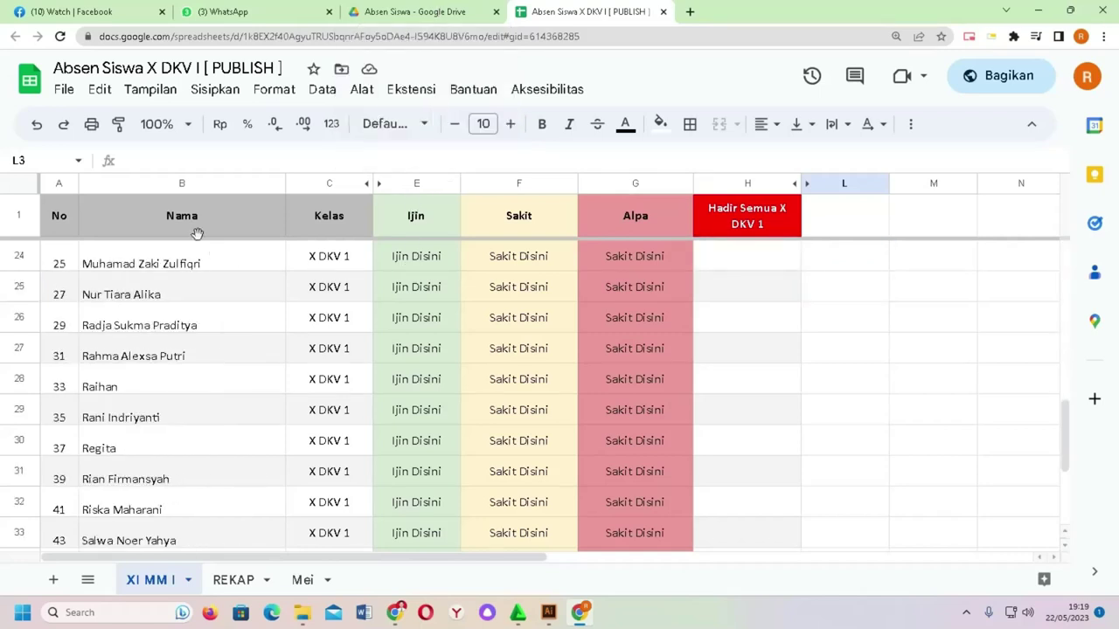
pyautogui.scroll(-3, 322, 241)
pyautogui.scroll(10, 315, 240)
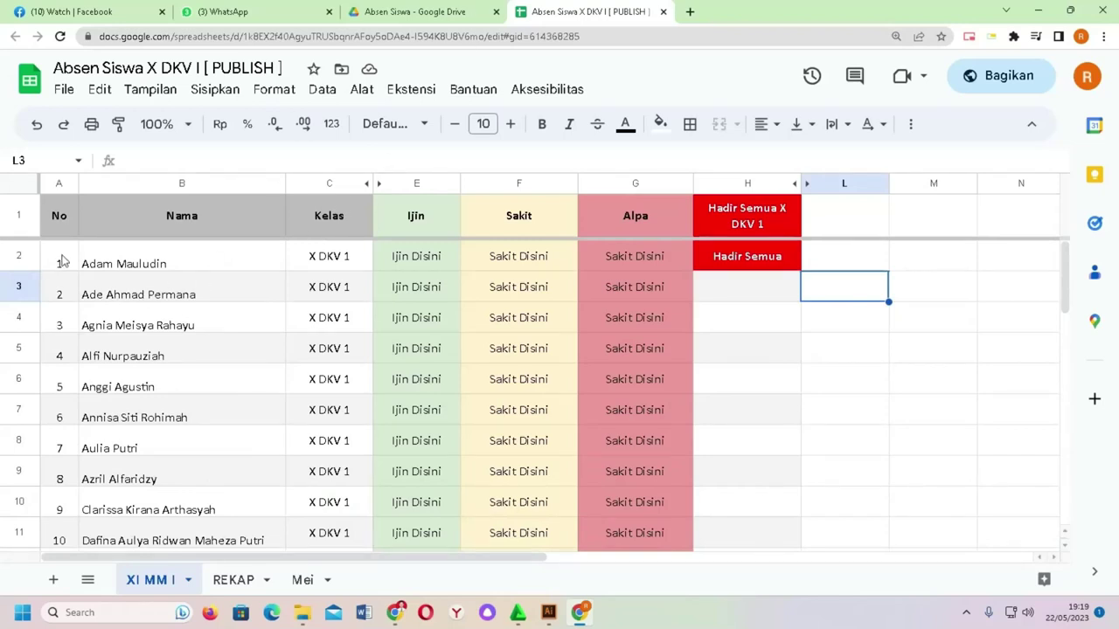
pyautogui.moveTo(63, 227); pyautogui.dragTo(328, 577)
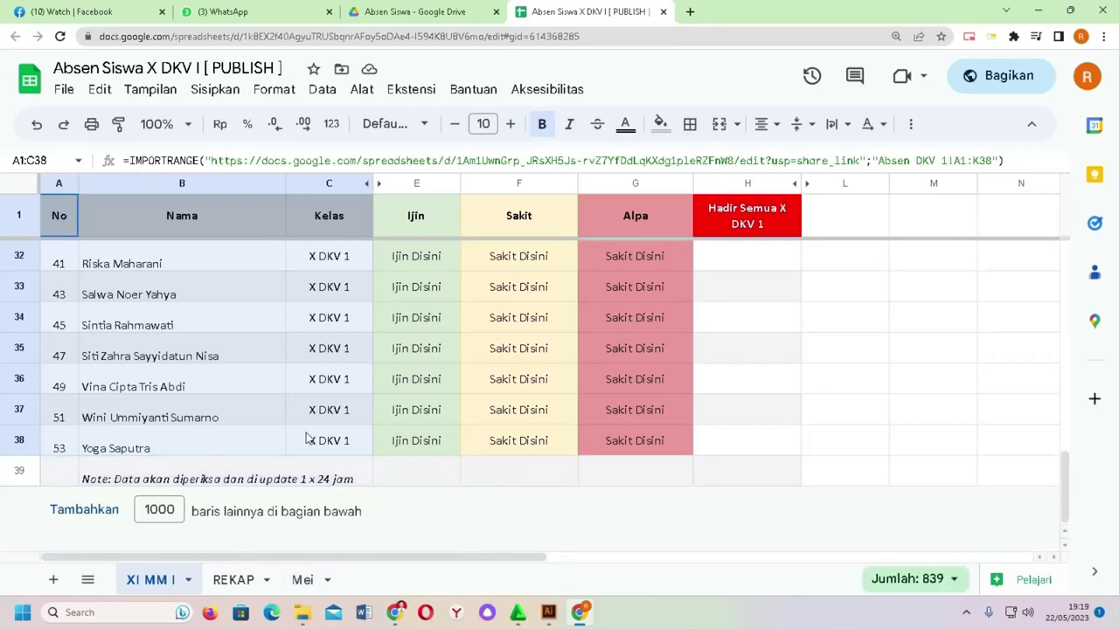
# Step: Copy the student list and paste it as values only into a new Sheet9
pyautogui.rightClick(307, 443)
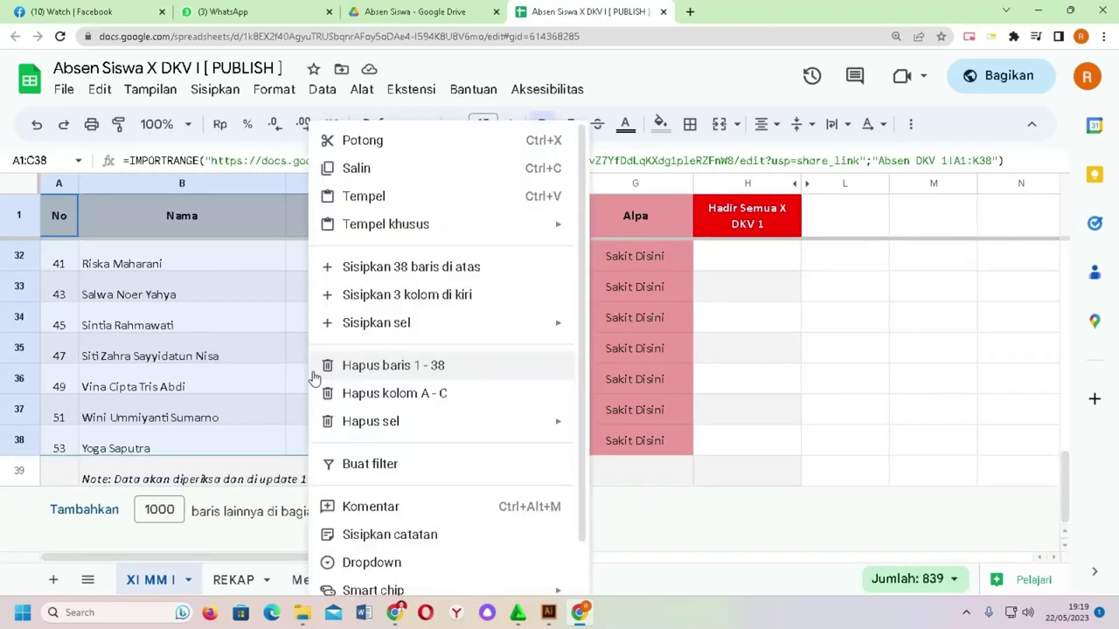
pyautogui.click(375, 178)
pyautogui.click(54, 580)
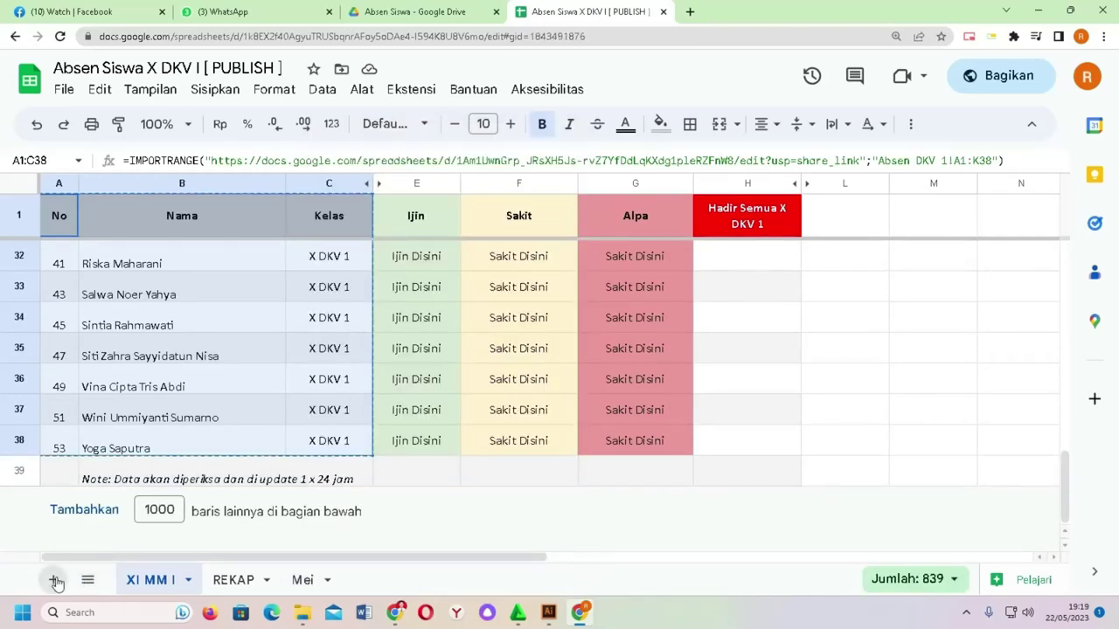
pyautogui.rightClick(106, 203)
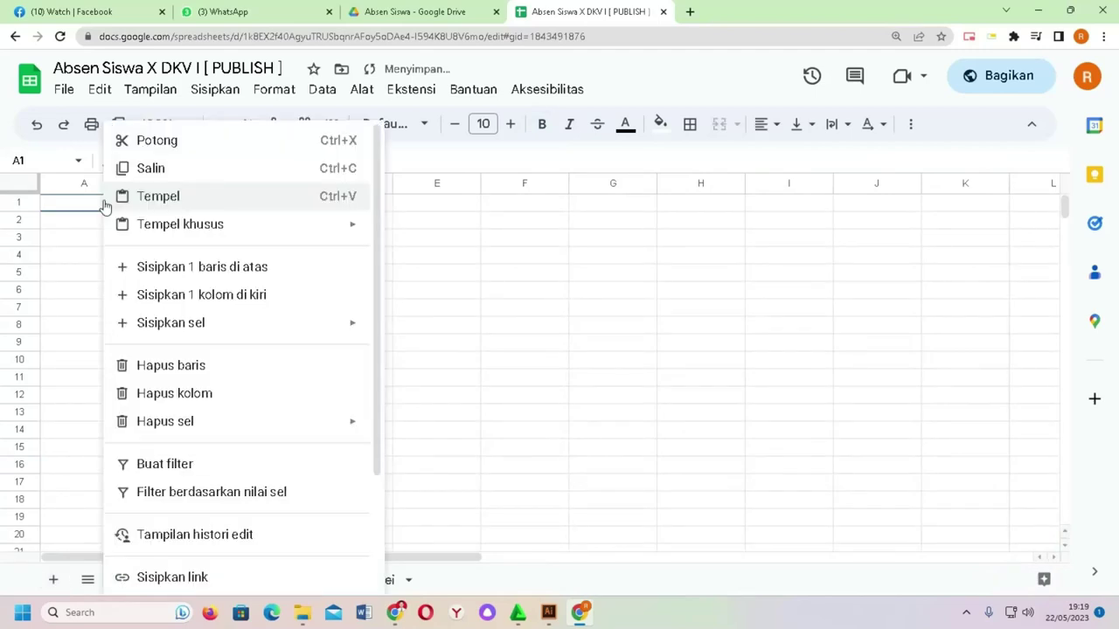
pyautogui.moveTo(212, 233)
pyautogui.click(442, 232)
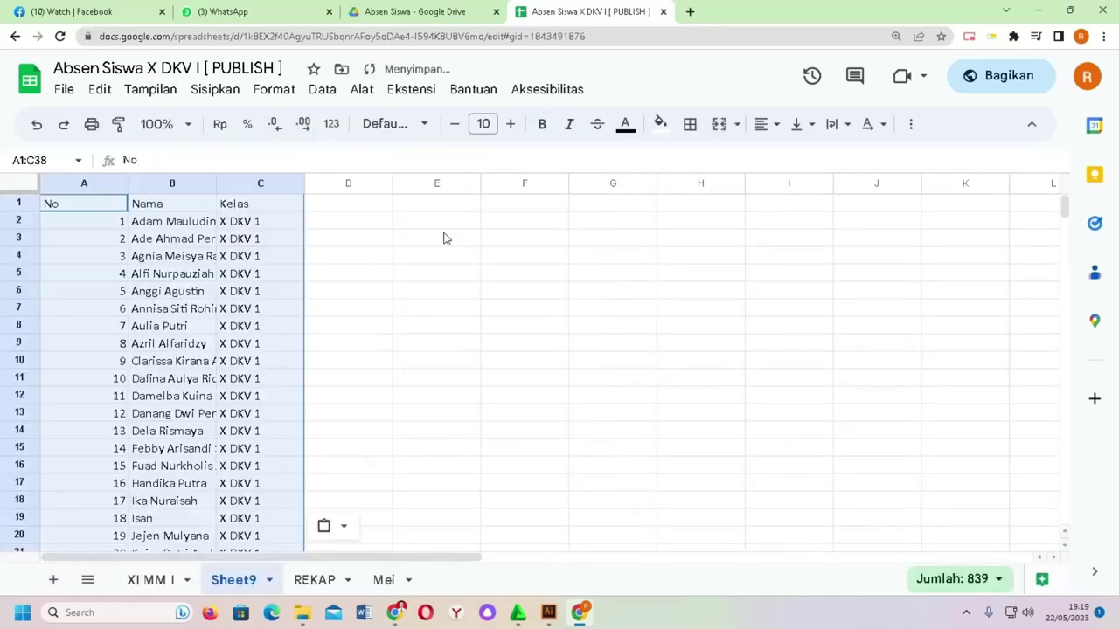
# Step: Autofit columns A, B and C to their contents
pyautogui.doubleClick(128, 183)
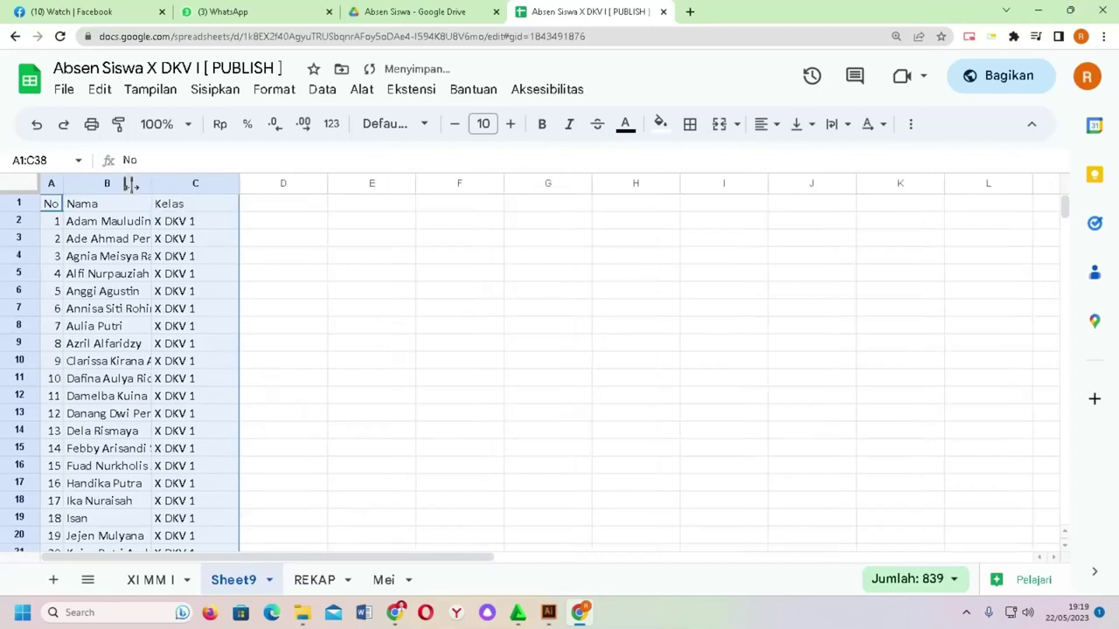
pyautogui.doubleClick(153, 182)
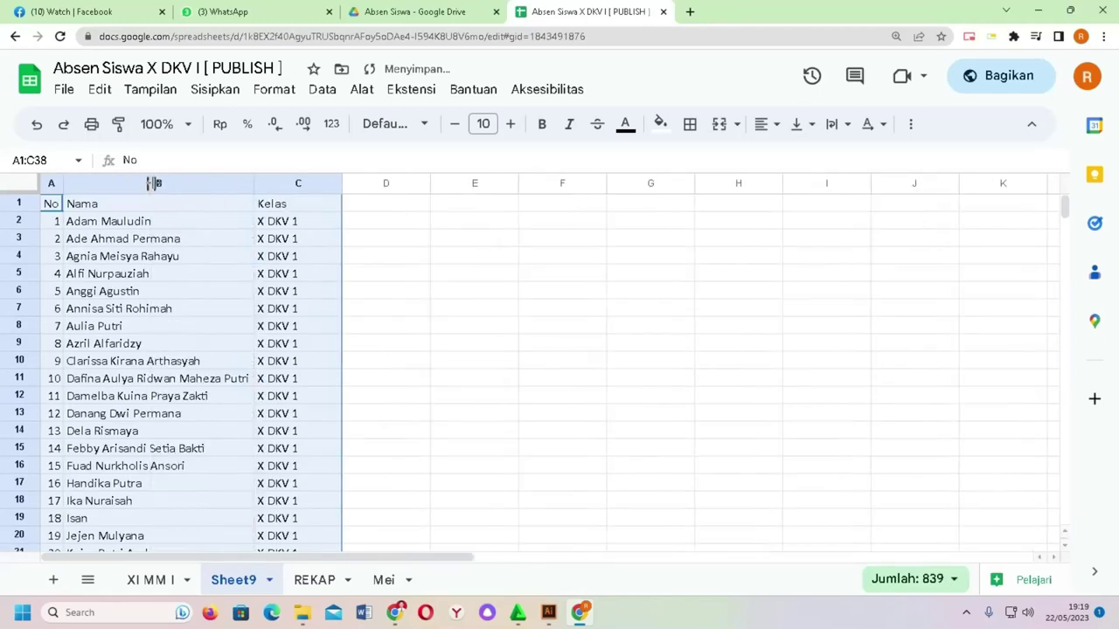
pyautogui.doubleClick(341, 183)
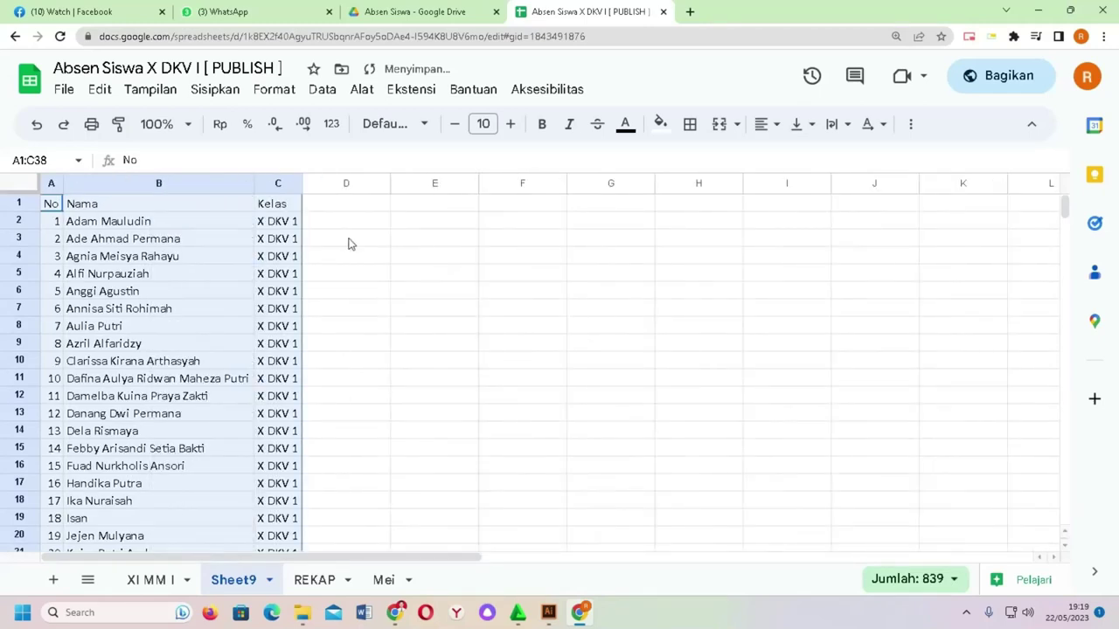
pyautogui.click(350, 242)
# Step: Centre-align the Kelas column C and the No column A
pyautogui.click(280, 184)
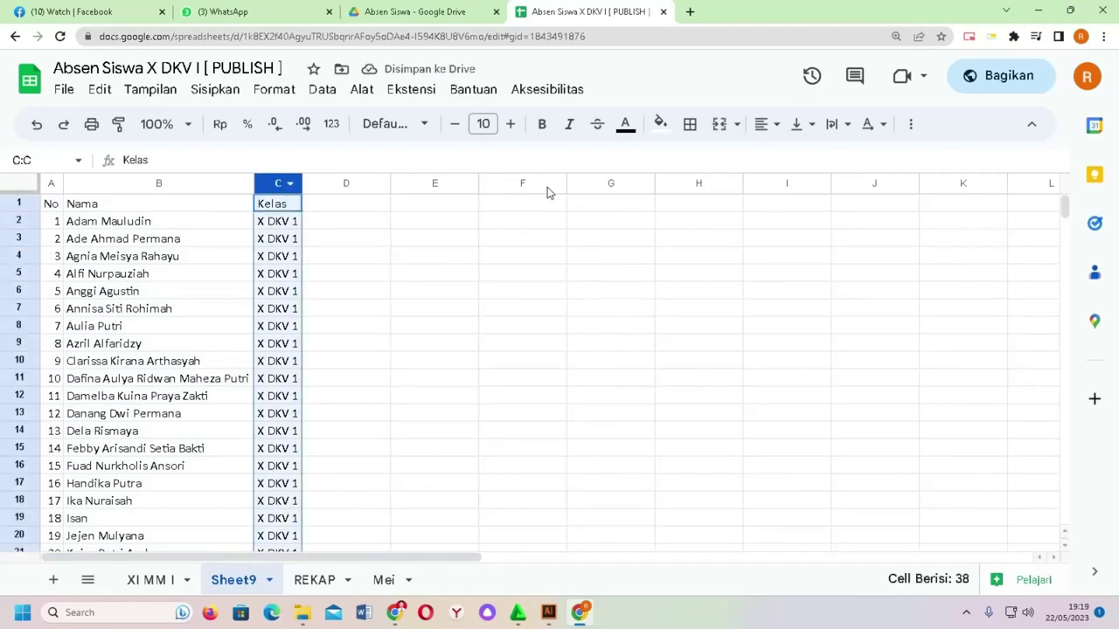
pyautogui.click(766, 123)
pyautogui.click(793, 158)
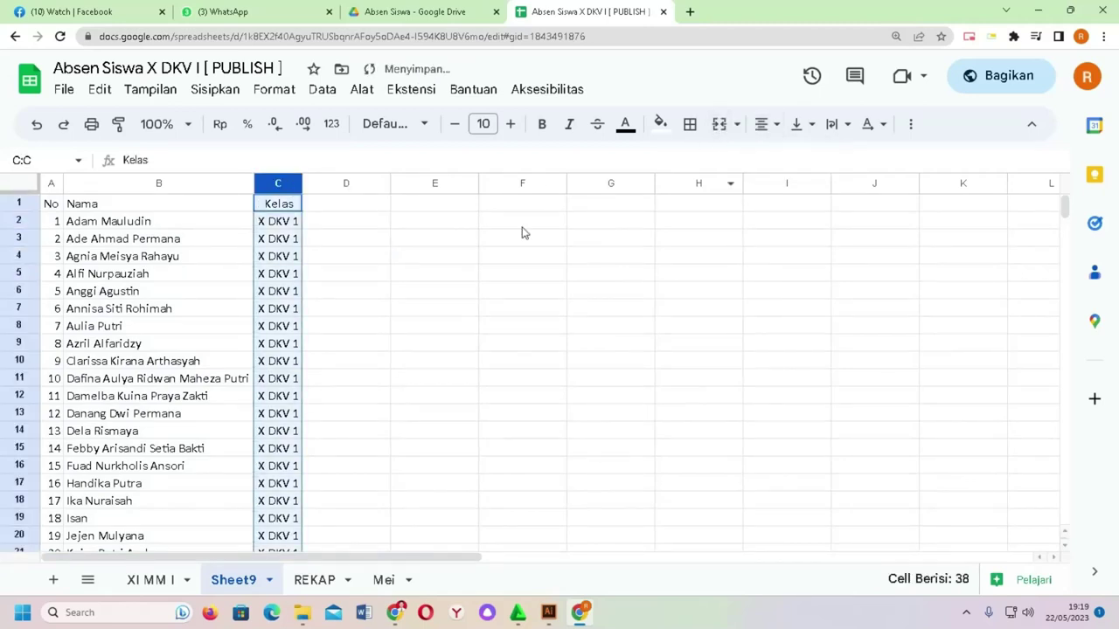
pyautogui.click(522, 223)
pyautogui.click(50, 182)
pyautogui.click(765, 123)
pyautogui.click(794, 160)
pyautogui.click(512, 276)
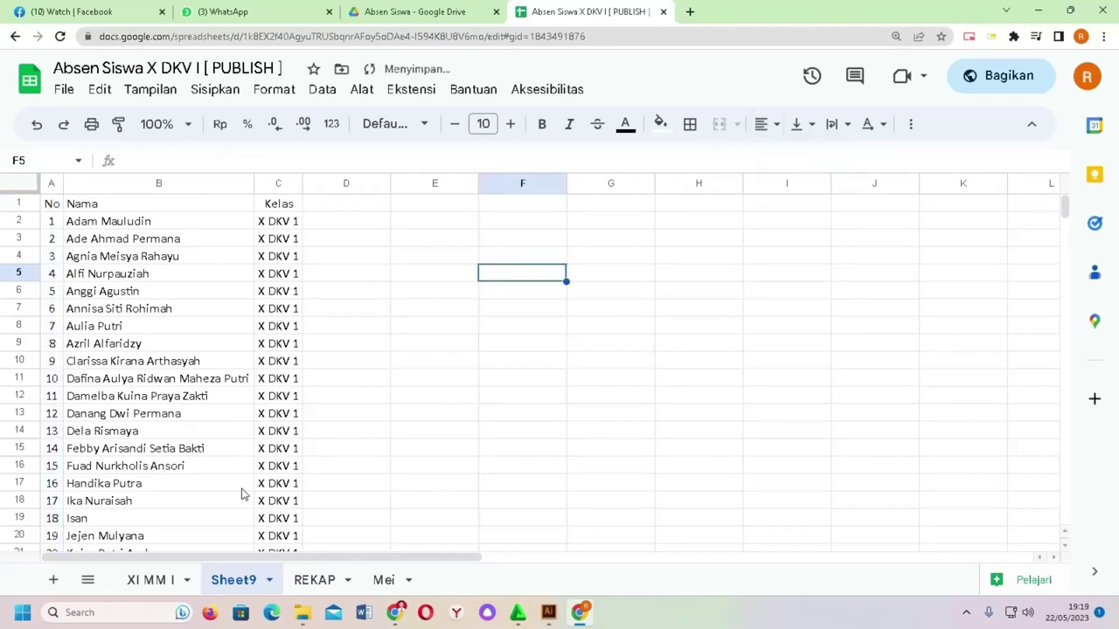
pyautogui.click(150, 581)
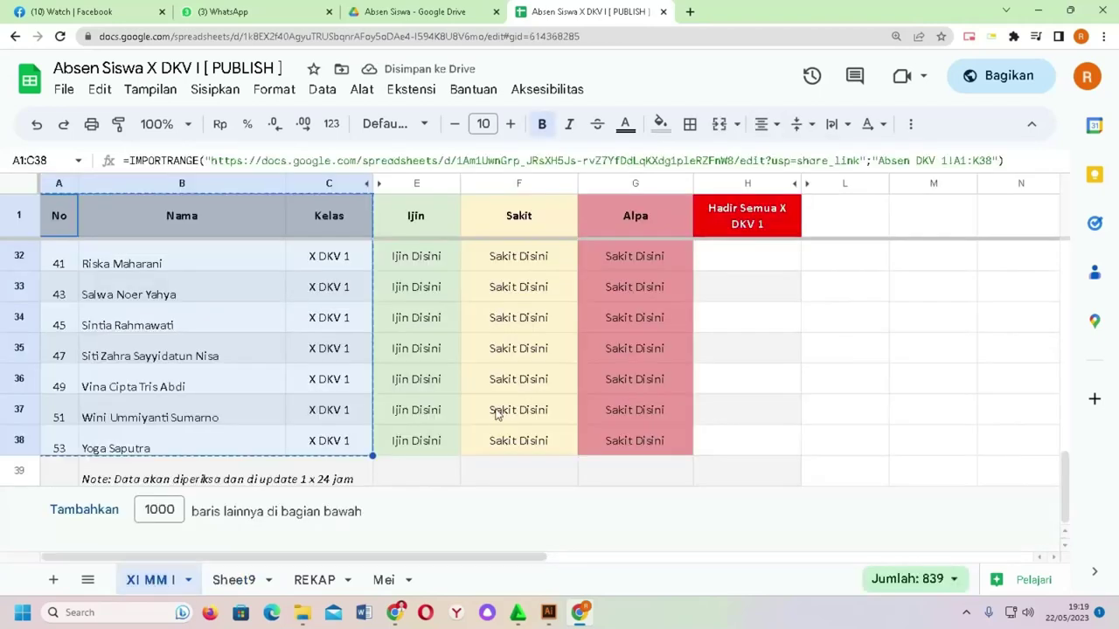
# Step: Copy the Ijin to Hadir Semua header block E1:H2 on the XI MM I sheet
pyautogui.scroll(10, 637, 385)
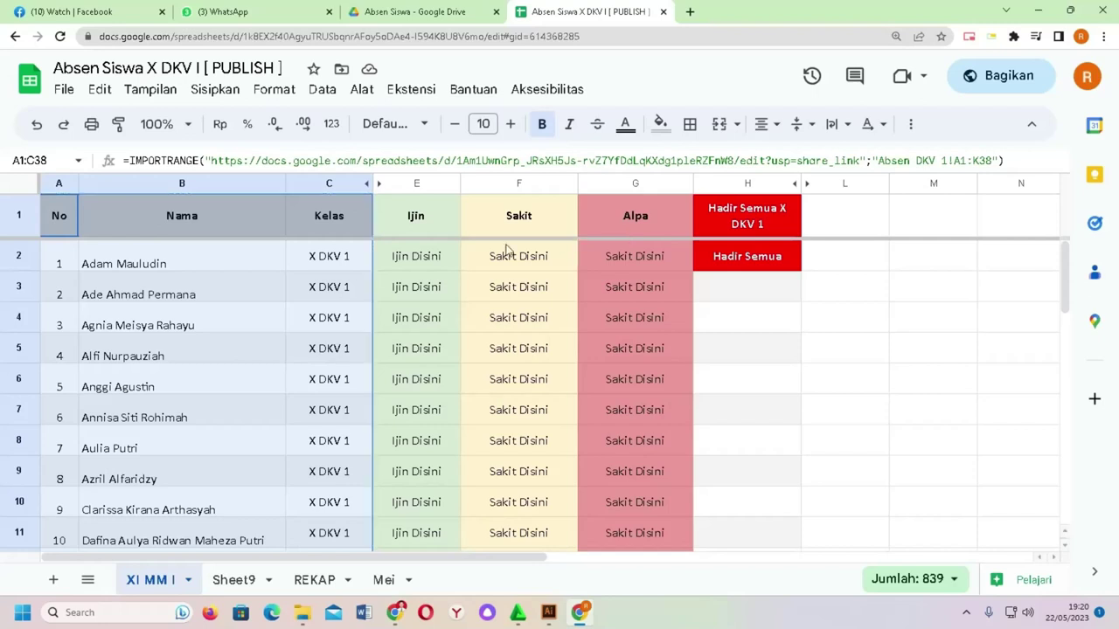
pyautogui.click(427, 223)
pyautogui.moveTo(654, 255); pyautogui.dragTo(732, 252)
pyautogui.rightClick(581, 233)
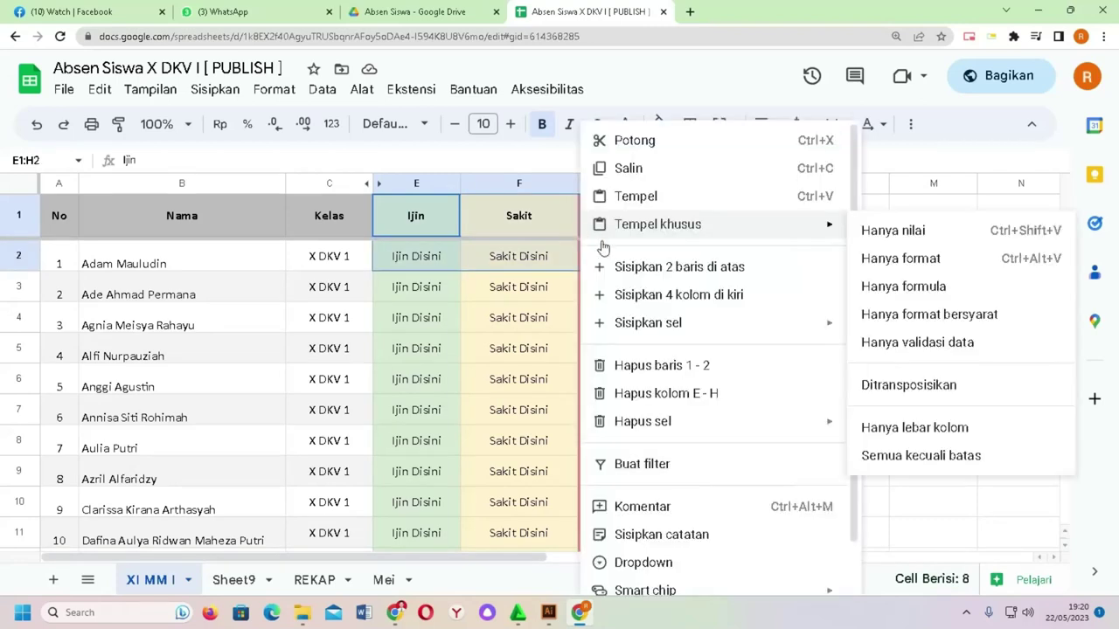
pyautogui.click(650, 172)
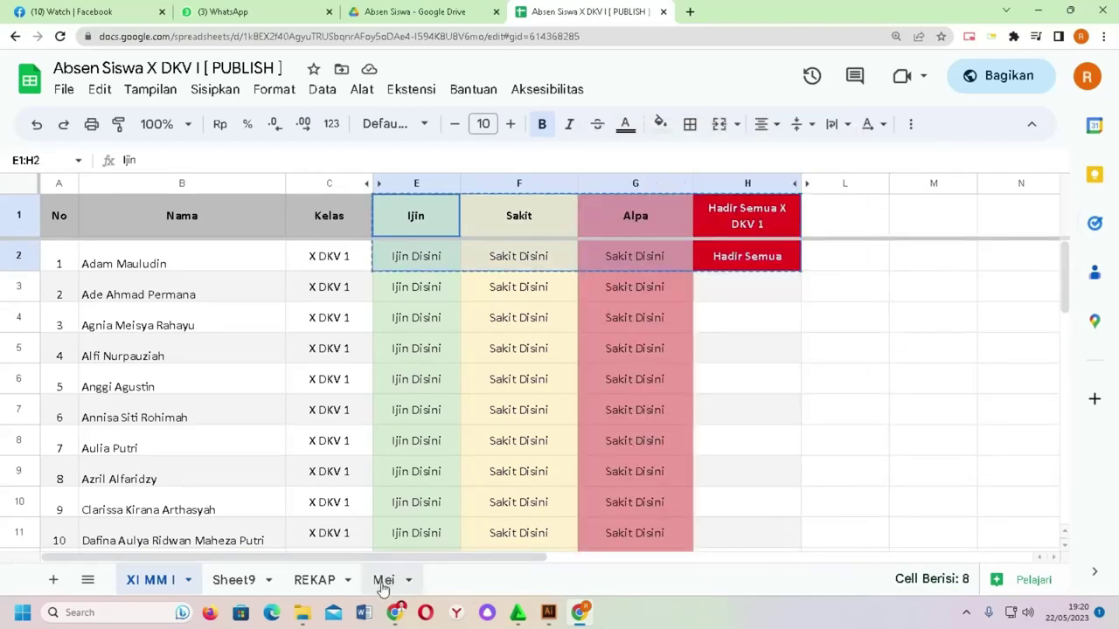
# Step: Paste the header block as values only into Sheet9 starting at D1
pyautogui.click(234, 580)
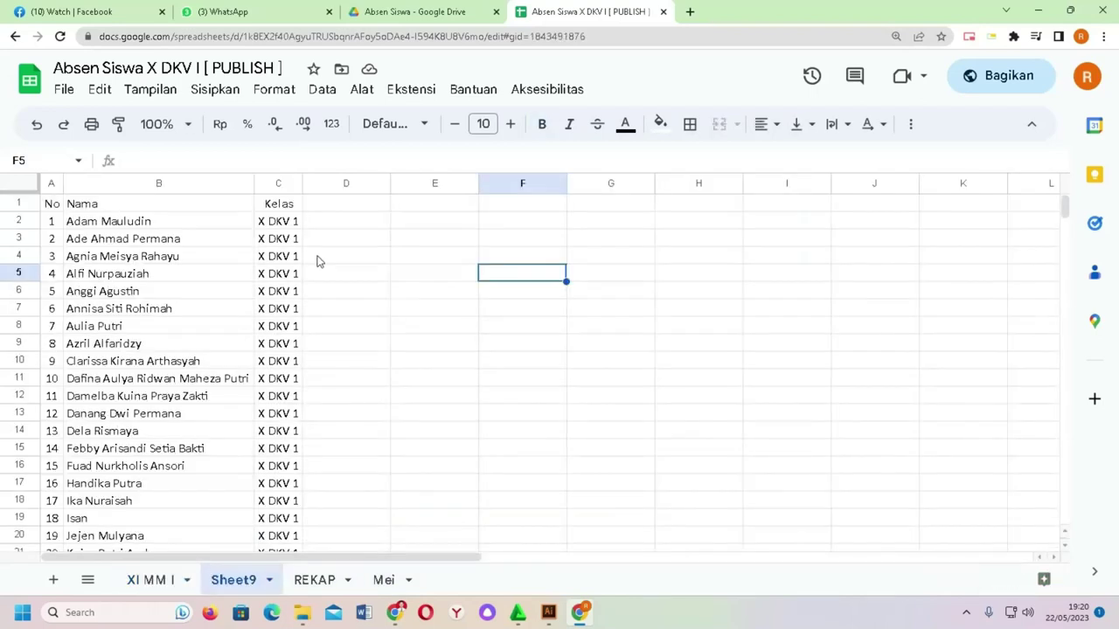
pyautogui.click(339, 204)
pyautogui.rightClick(339, 204)
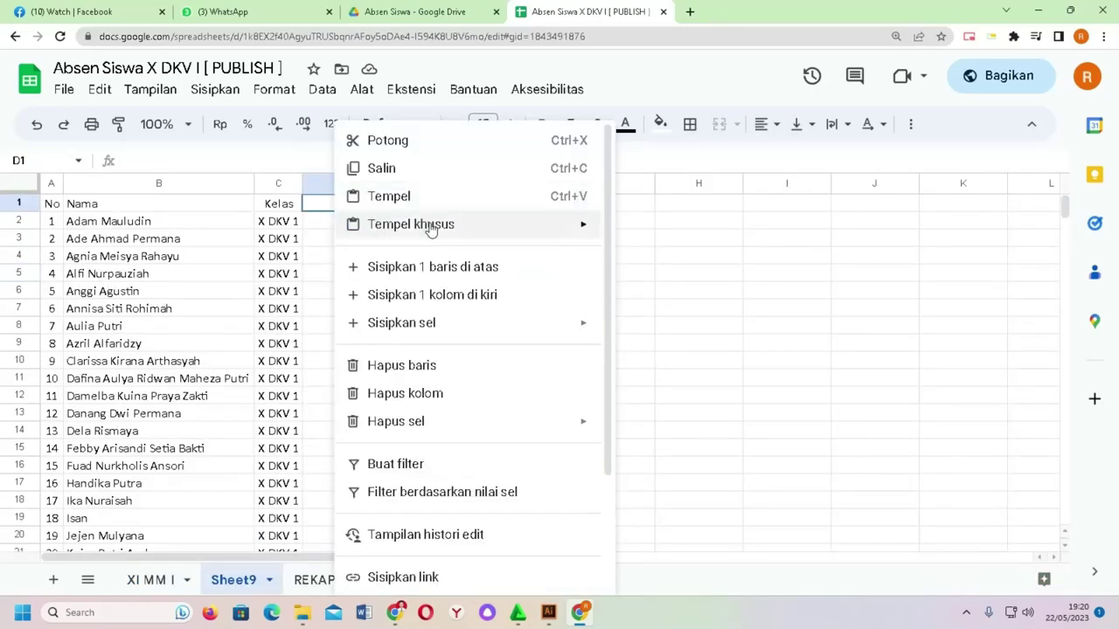
pyautogui.moveTo(429, 224)
pyautogui.click(622, 228)
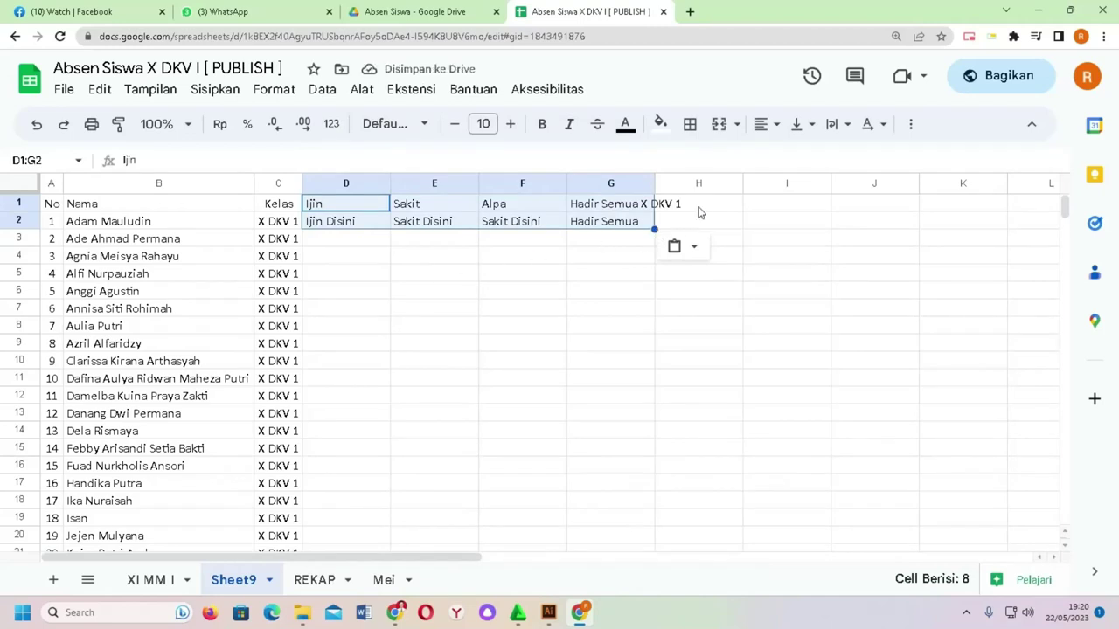
# Step: Widen column G to fit 'Hadir Semua X DKV 1' and centre the D1:G2 headers
pyautogui.doubleClick(656, 184)
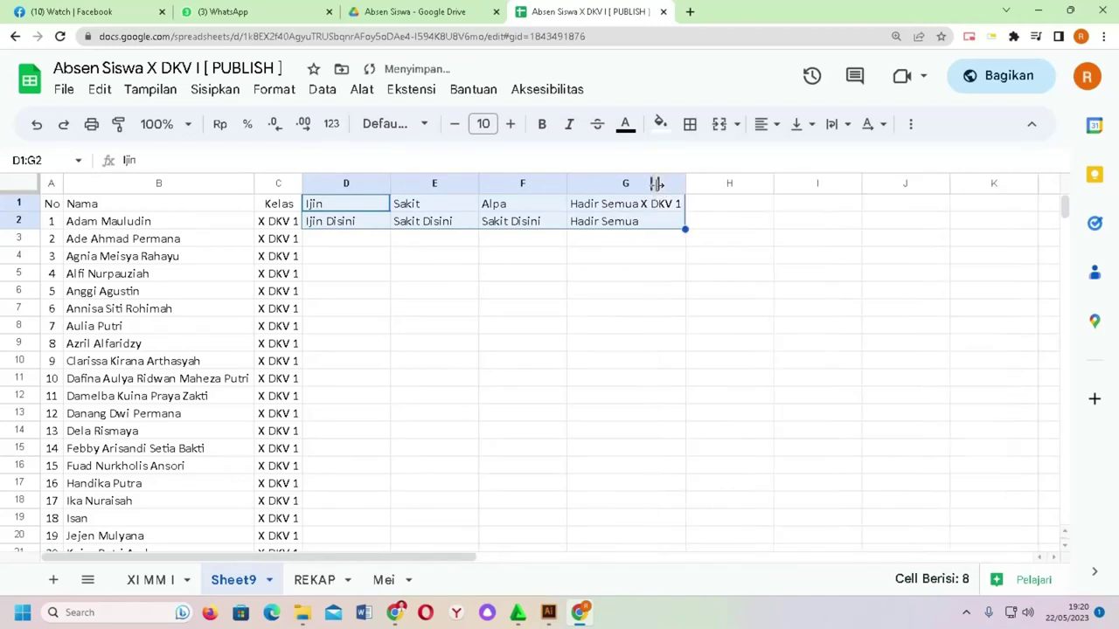
pyautogui.click(743, 210)
pyautogui.click(367, 206)
pyautogui.keyDown('shift'); pyautogui.click(638, 229); pyautogui.keyUp('shift')
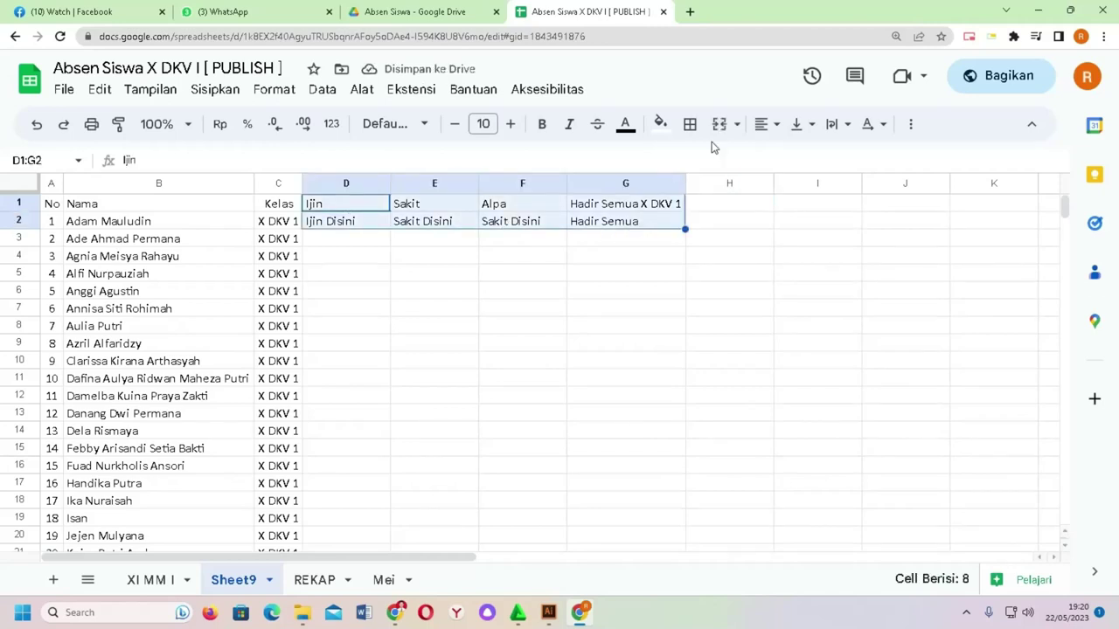
pyautogui.click(761, 124)
pyautogui.click(794, 157)
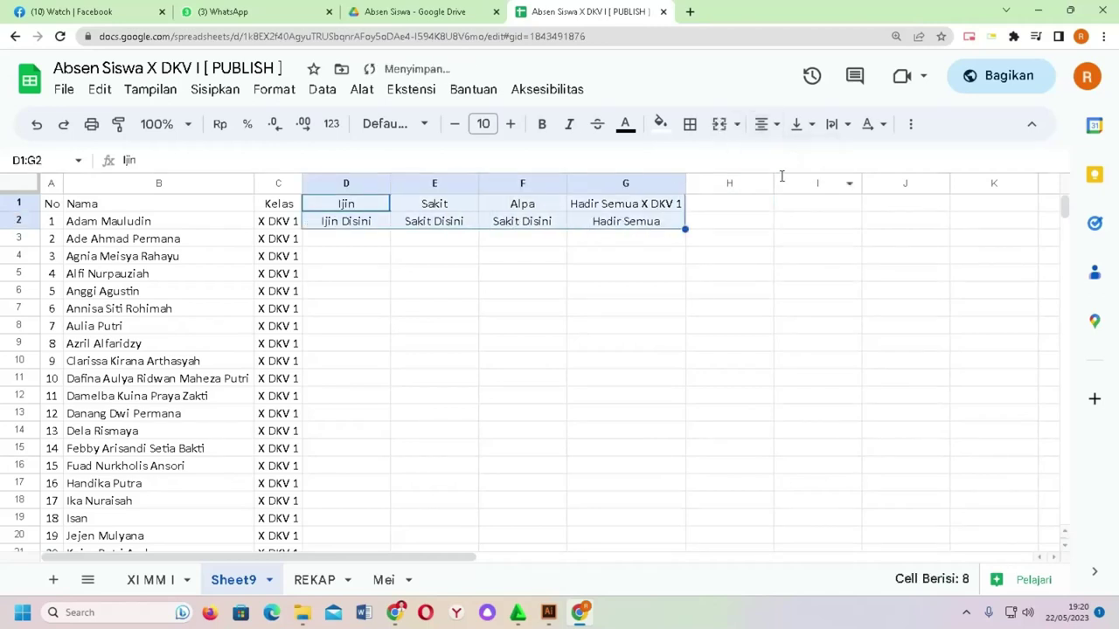
pyautogui.click(812, 243)
pyautogui.moveTo(333, 226); pyautogui.dragTo(562, 330)
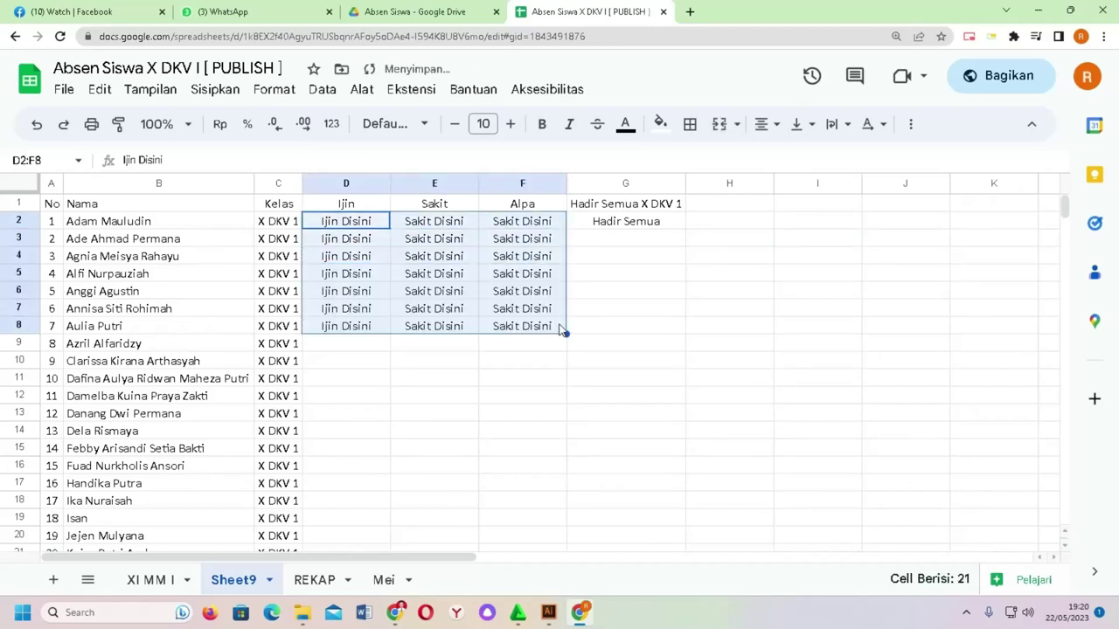
# Step: Undo the fill of the row-2 entries down to row 8 and review the list
pyautogui.hotkey('ctrl', 'z')
pyautogui.click(647, 279)
pyautogui.scroll(-3, 231, 329)
pyautogui.scroll(-5, 229, 328)
pyautogui.scroll(10, 227, 327)
pyautogui.scroll(-5, 218, 337)
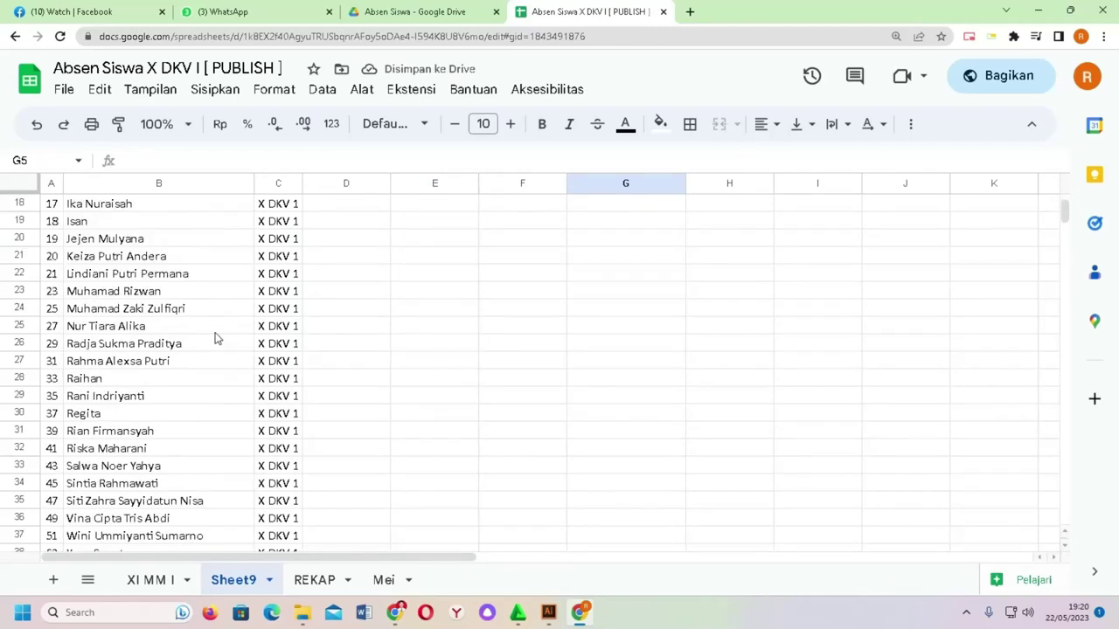
pyautogui.scroll(-5, 217, 339)
pyautogui.scroll(5, 215, 341)
pyautogui.scroll(5, 210, 342)
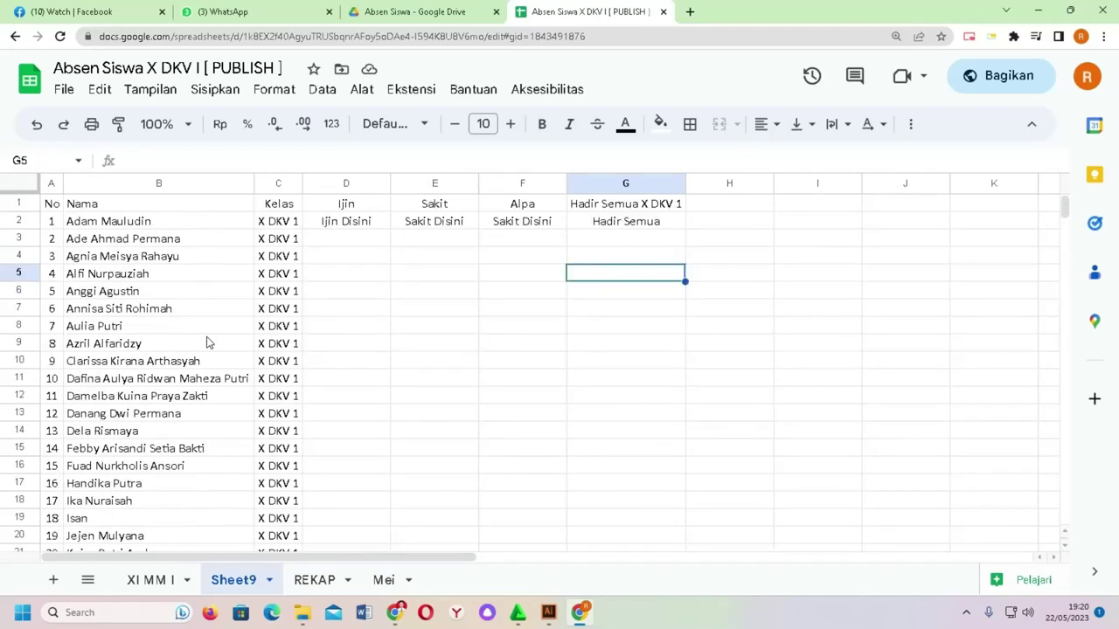
pyautogui.scroll(-9, 63, 271)
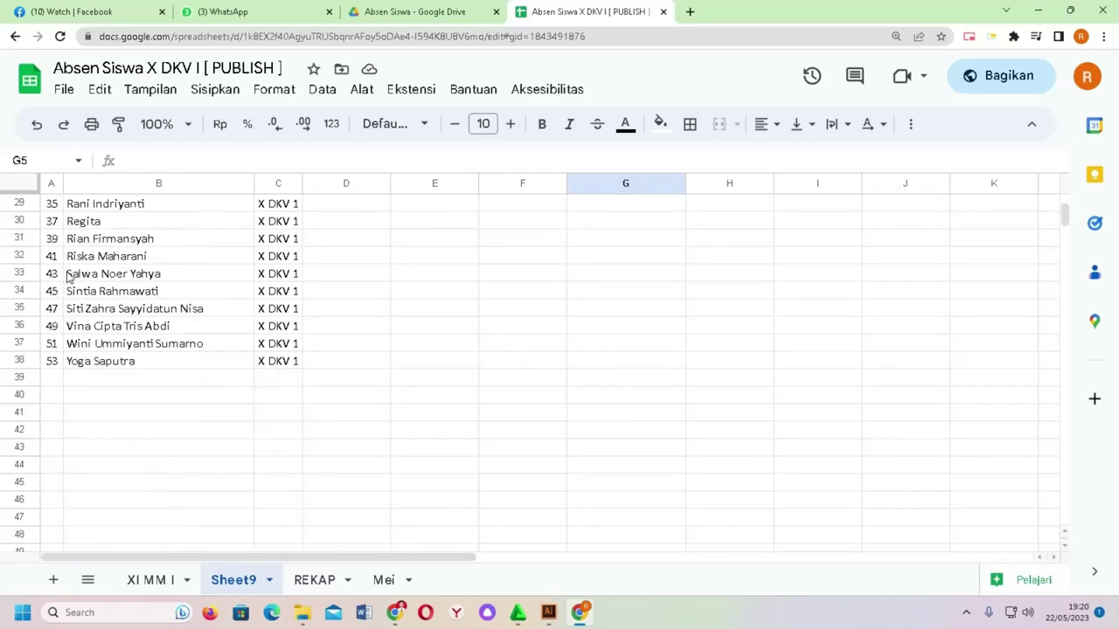
pyautogui.scroll(9, 402, 329)
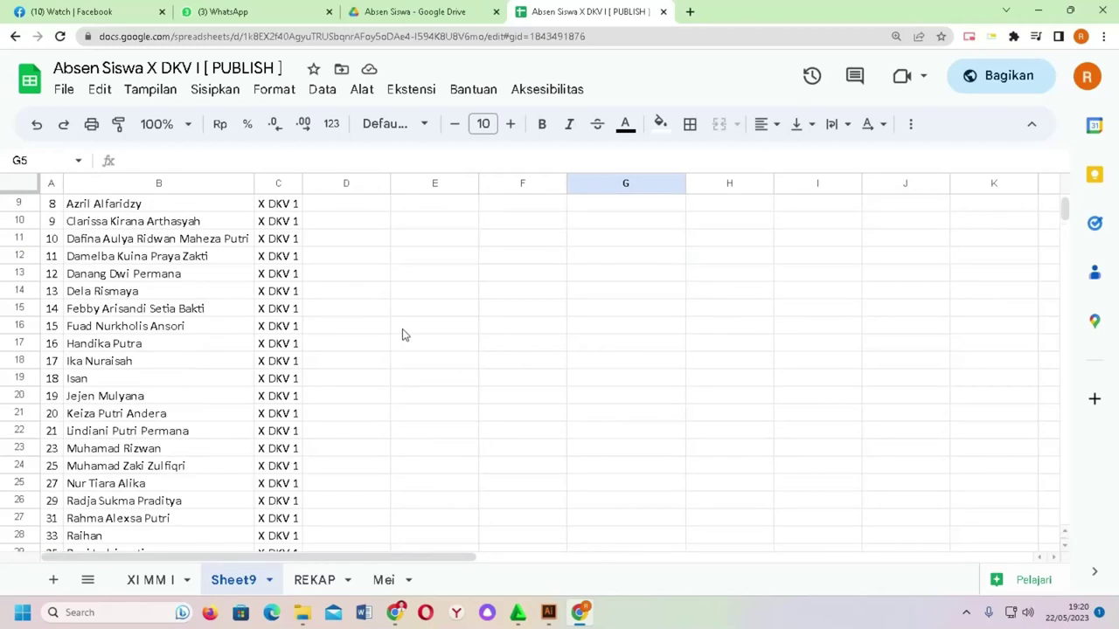
pyautogui.scroll(-12, 354, 290)
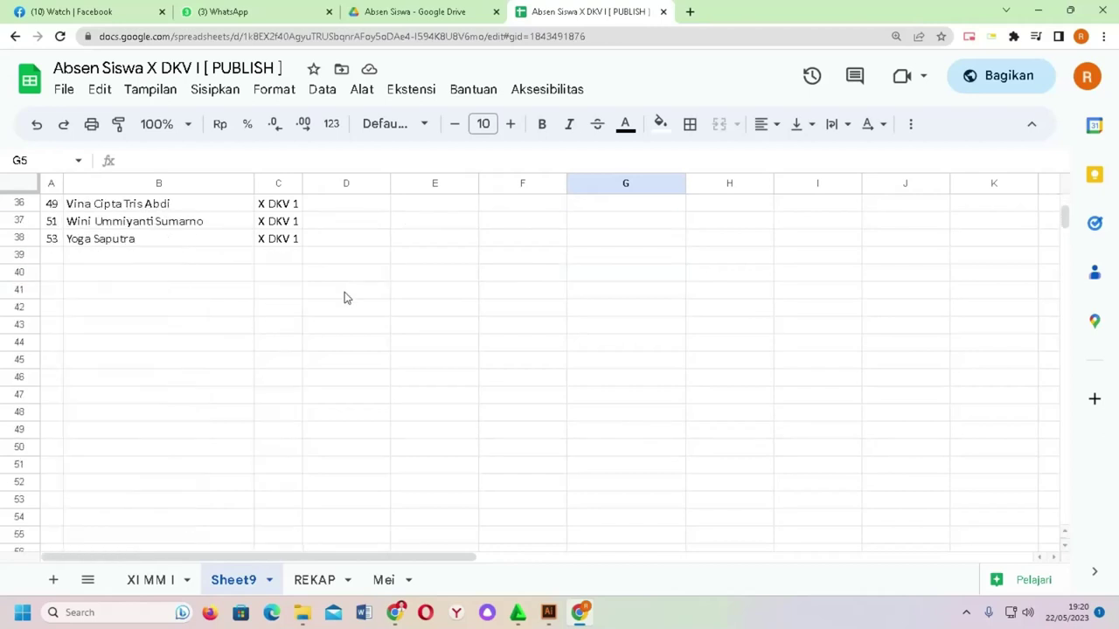
pyautogui.scroll(12, 343, 298)
# Step: Fill the No column down as consecutive numbers 1 to 37
pyautogui.moveTo(61, 229); pyautogui.dragTo(60, 368)
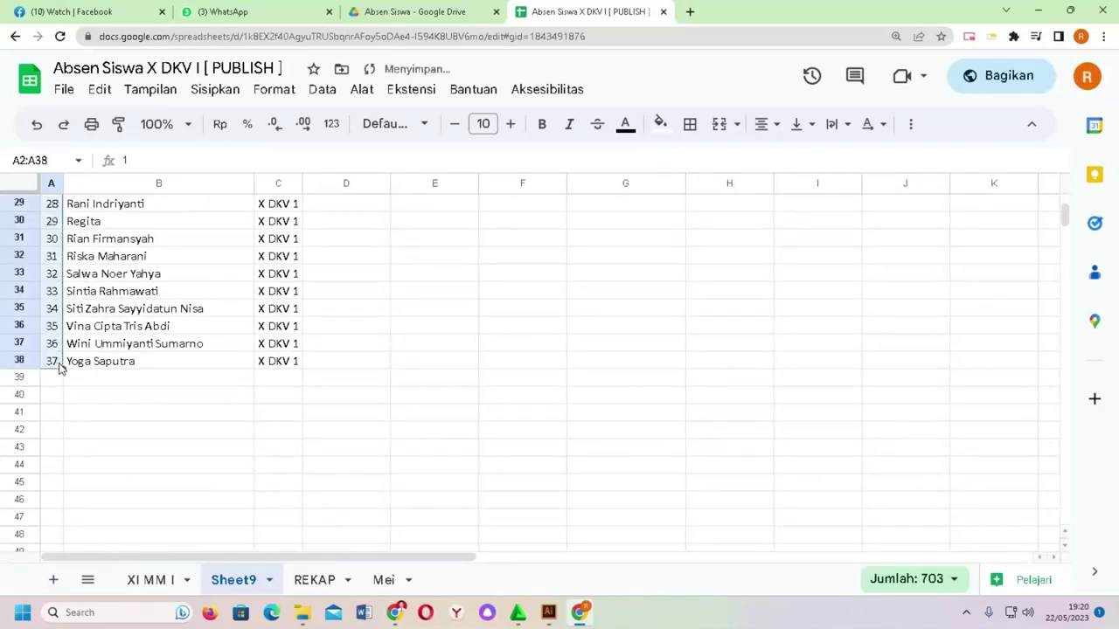
pyautogui.scroll(10, 416, 389)
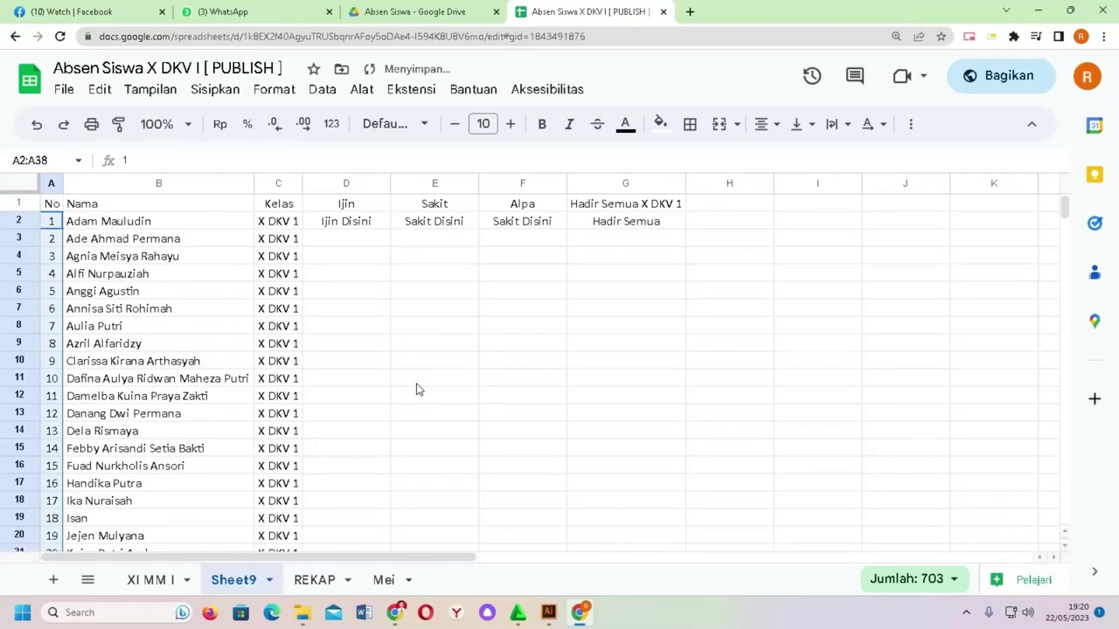
pyautogui.click(602, 292)
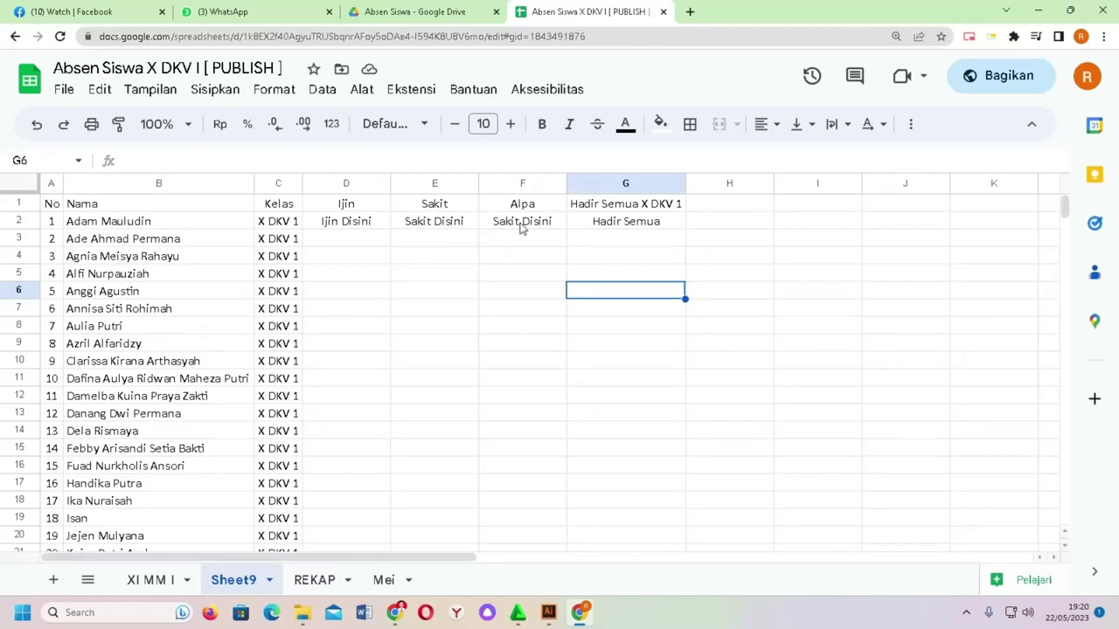
pyautogui.click(419, 11)
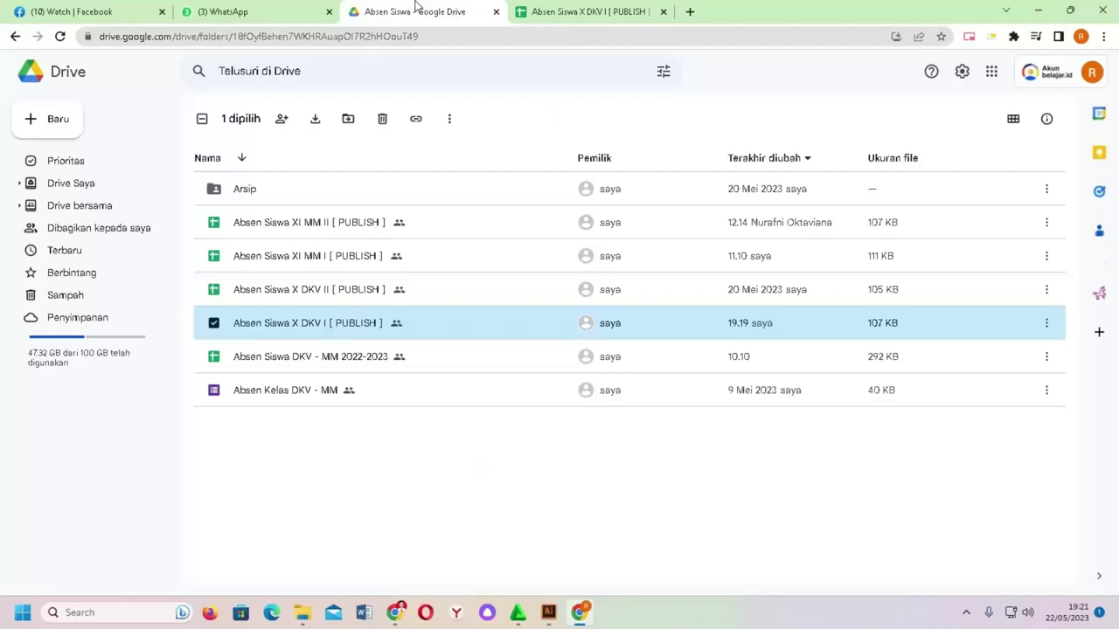
# Step: Create and share a new Google Form inside the Absen Siswa folder
pyautogui.click(265, 459)
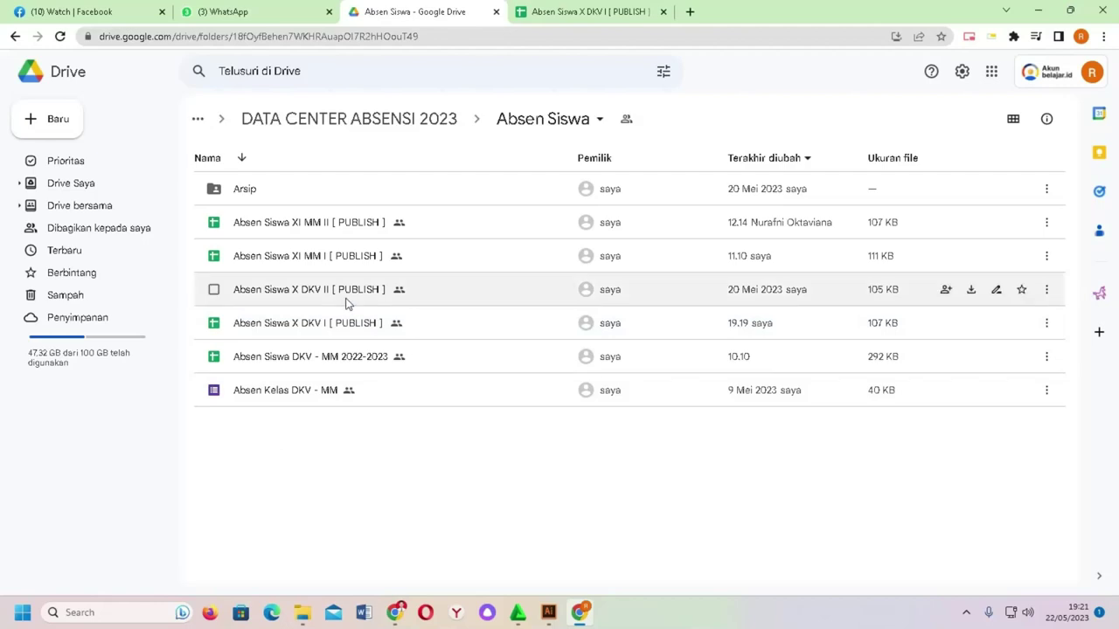
pyautogui.click(56, 120)
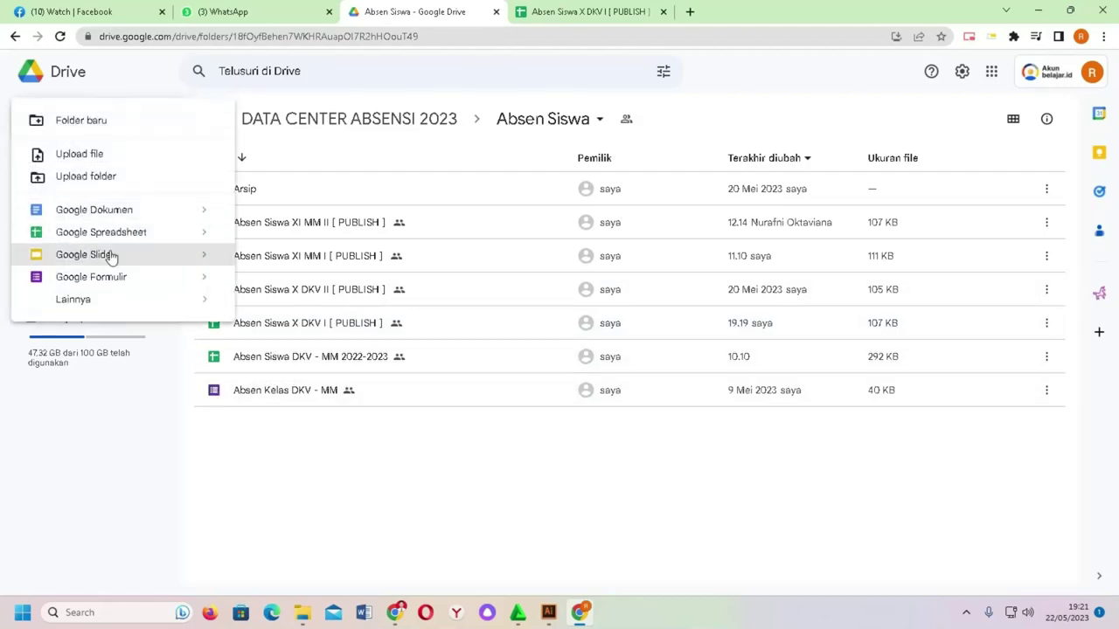
pyautogui.click(120, 281)
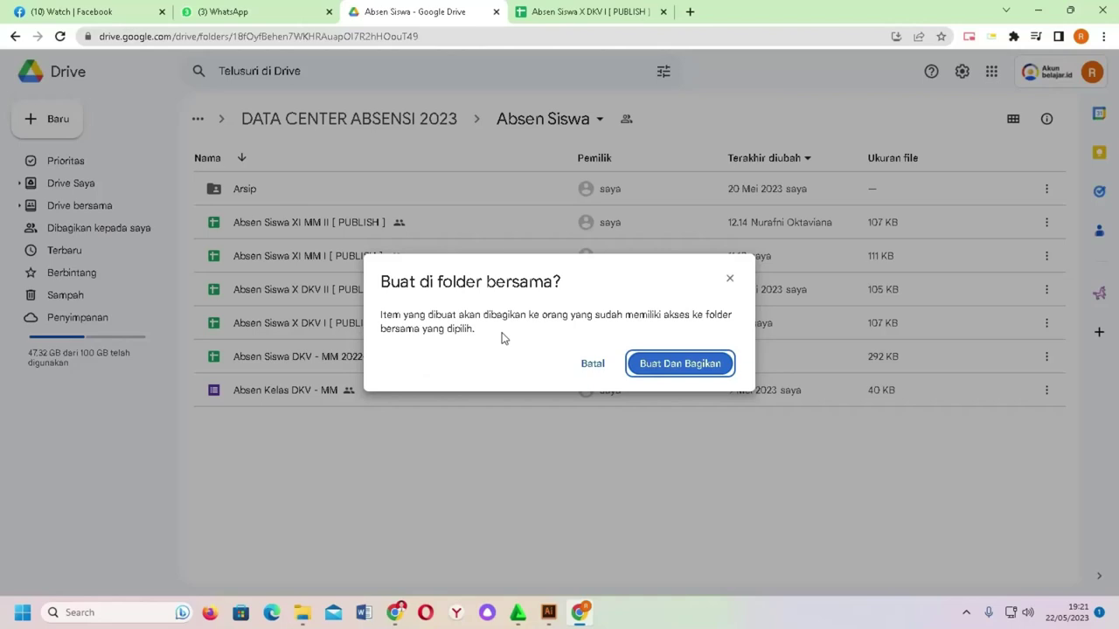
pyautogui.click(669, 368)
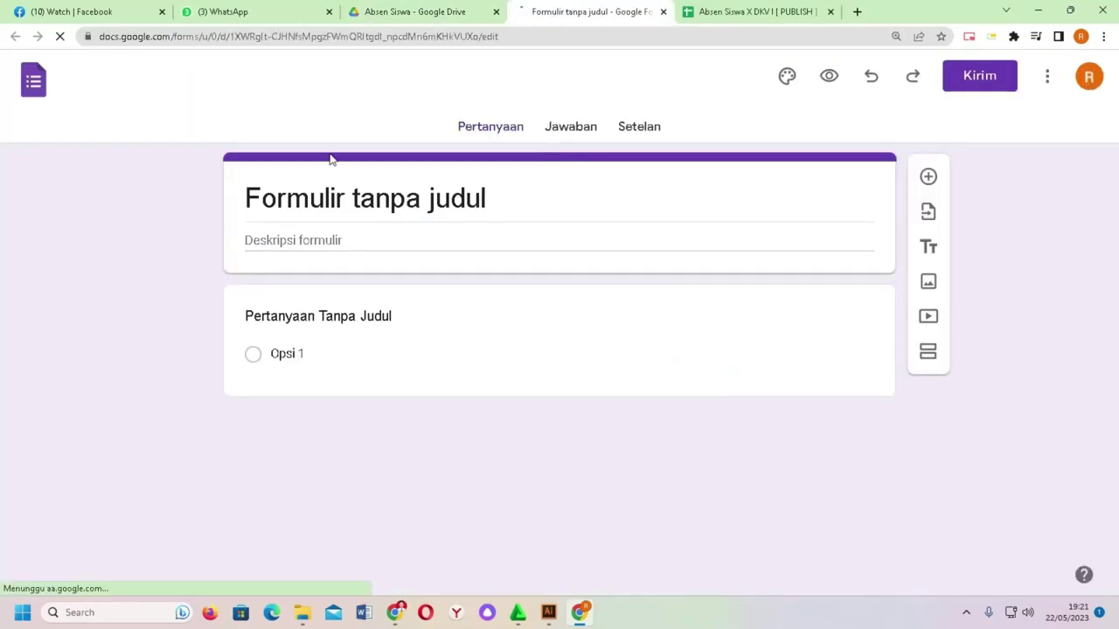
# Step: Retitle the untitled form 'Absen DKV - MM'
pyautogui.click(452, 198)
pyautogui.tripleClick(452, 195)
pyautogui.write('Absen ')
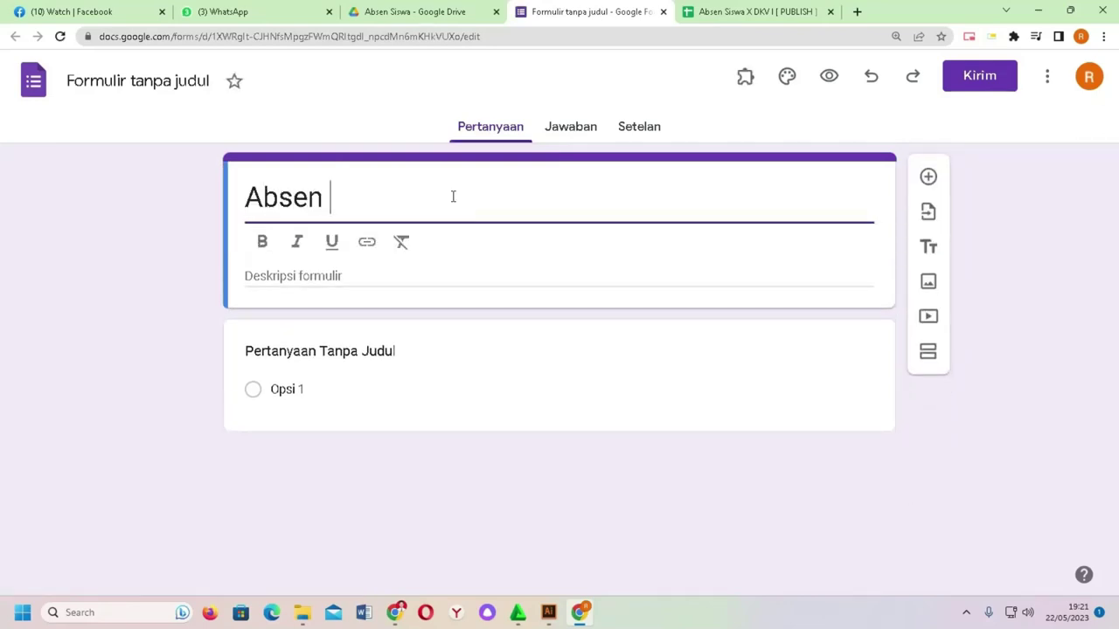
pyautogui.write('XI ')
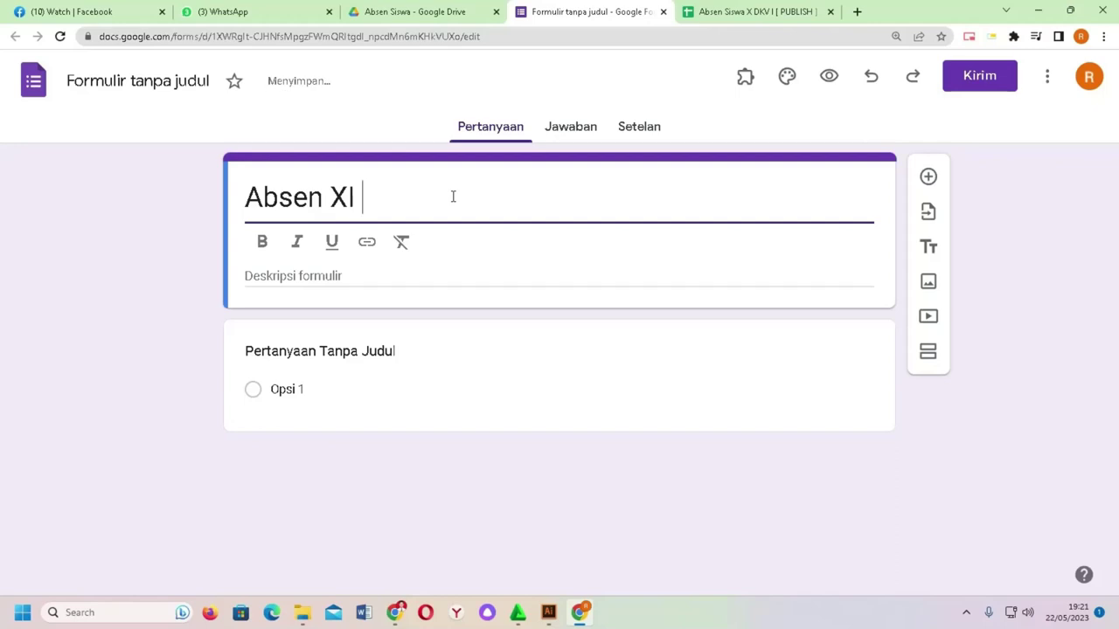
pyautogui.write('MM')
pyautogui.press('BackSpace')
pyautogui.press('BackSpace')
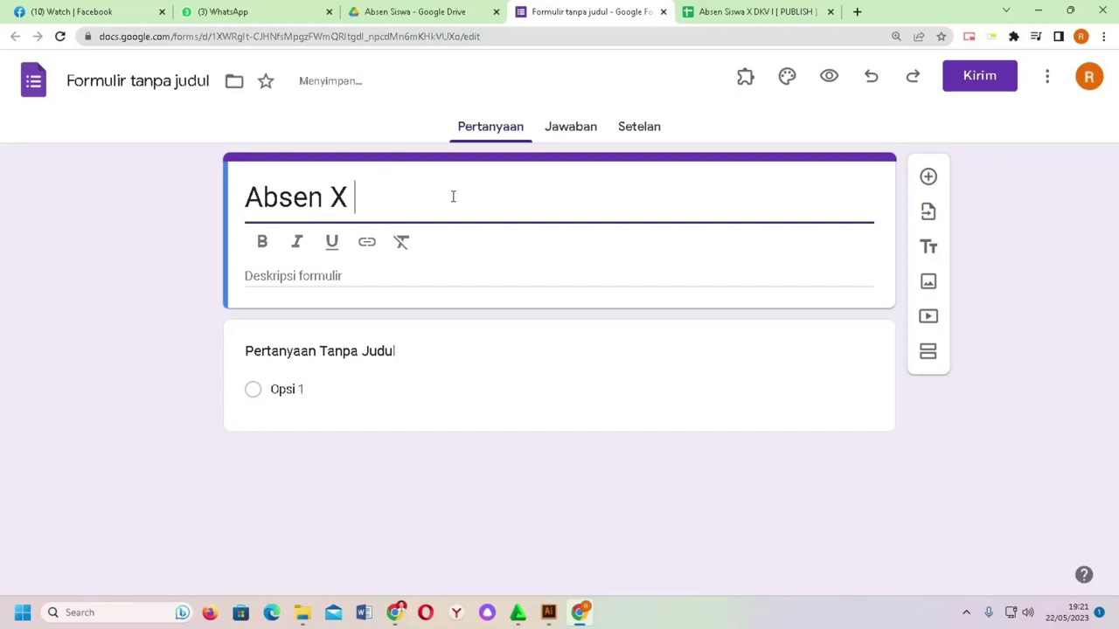
pyautogui.press('BackSpace')
pyautogui.press('BackSpace')
pyautogui.write('DKV -')
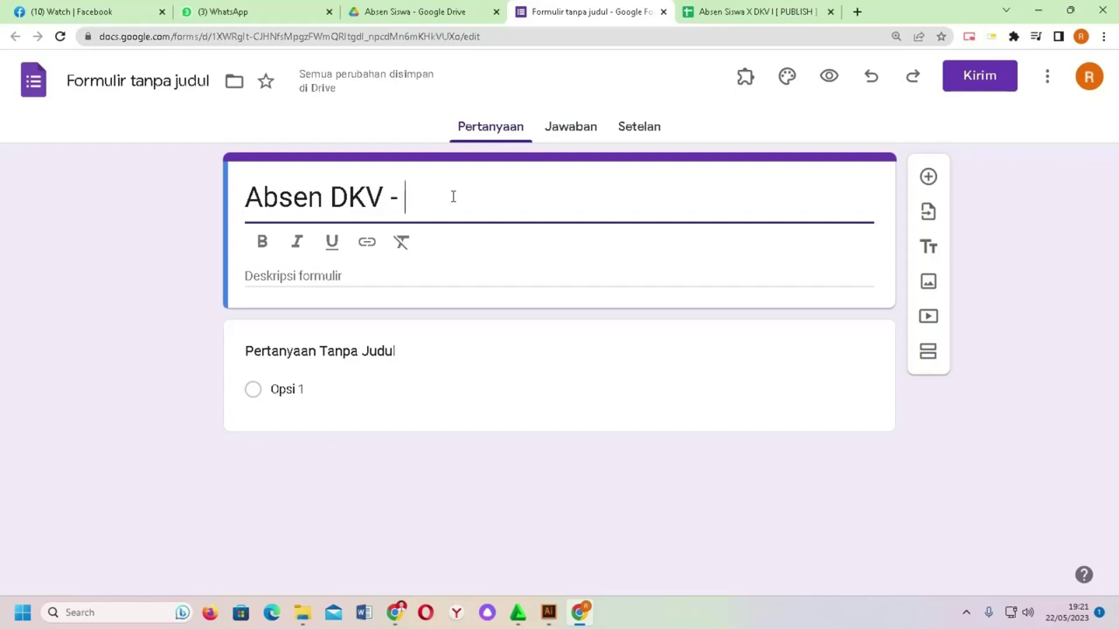
pyautogui.write('MM')
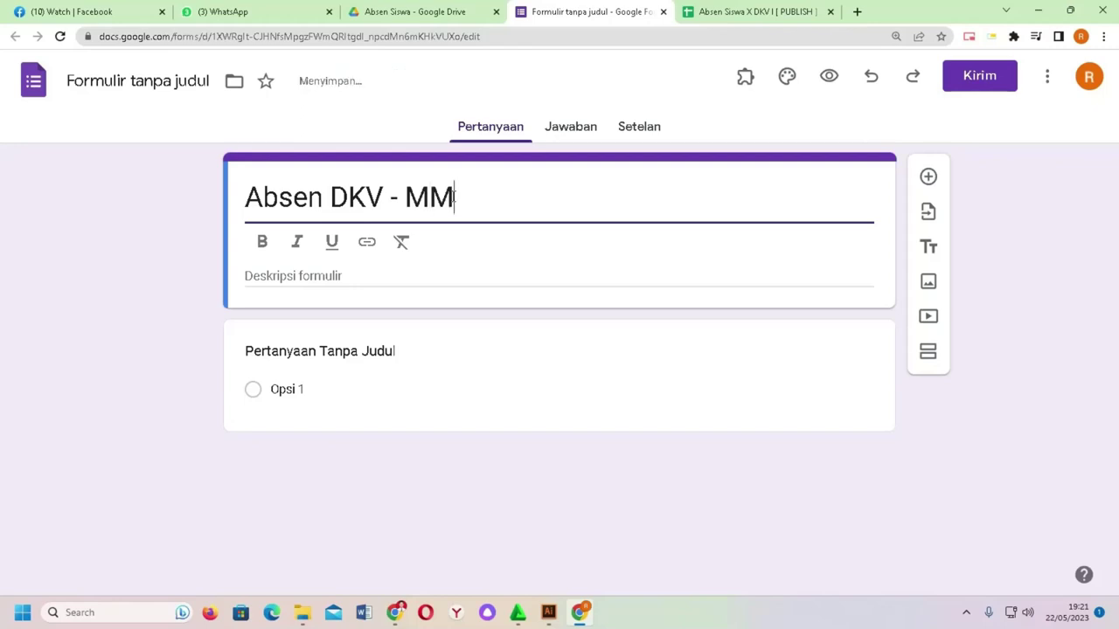
# Step: Open the existing 'Absen Kelas DKV - MM' form and apply 'Absen DKV - MM' as the file name
pyautogui.click(393, 11)
pyautogui.doubleClick(273, 423)
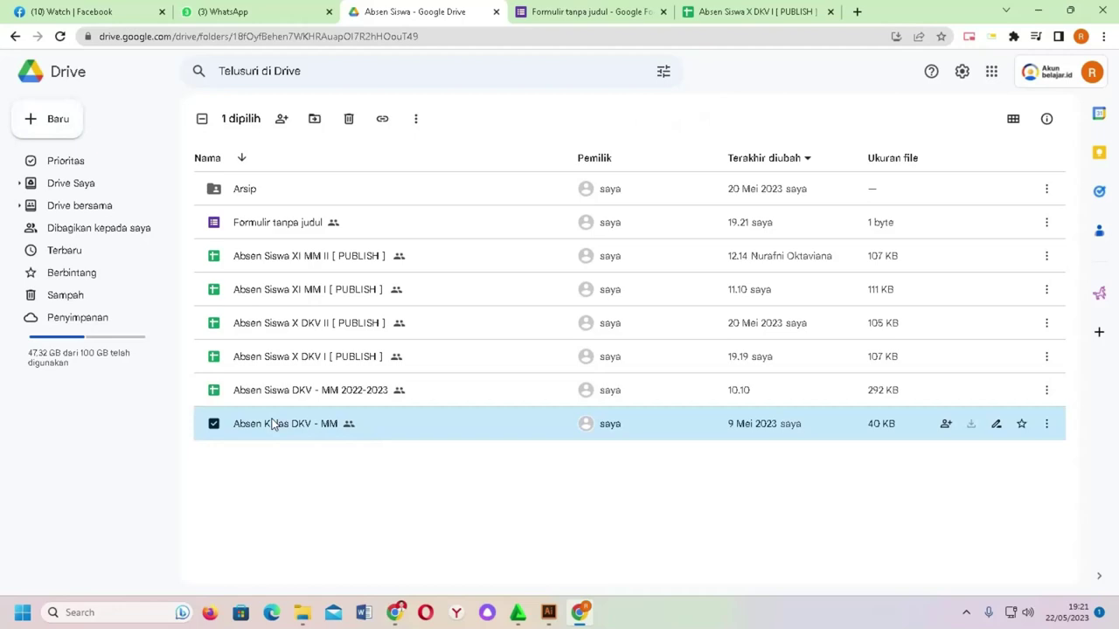
pyautogui.click(689, 12)
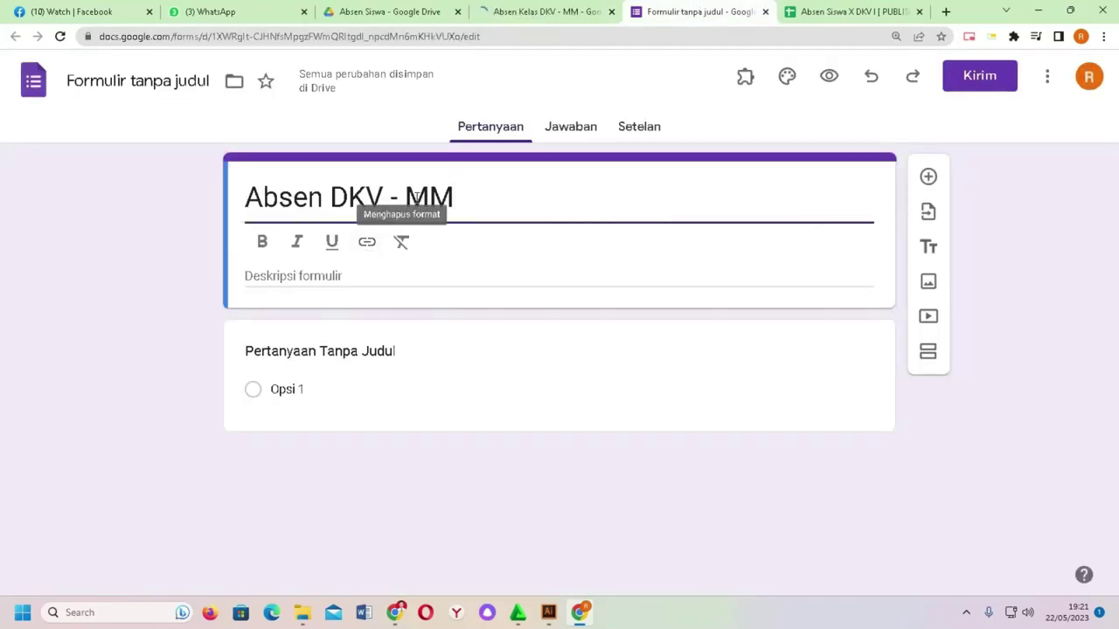
pyautogui.tripleClick(398, 189)
pyautogui.click(168, 83)
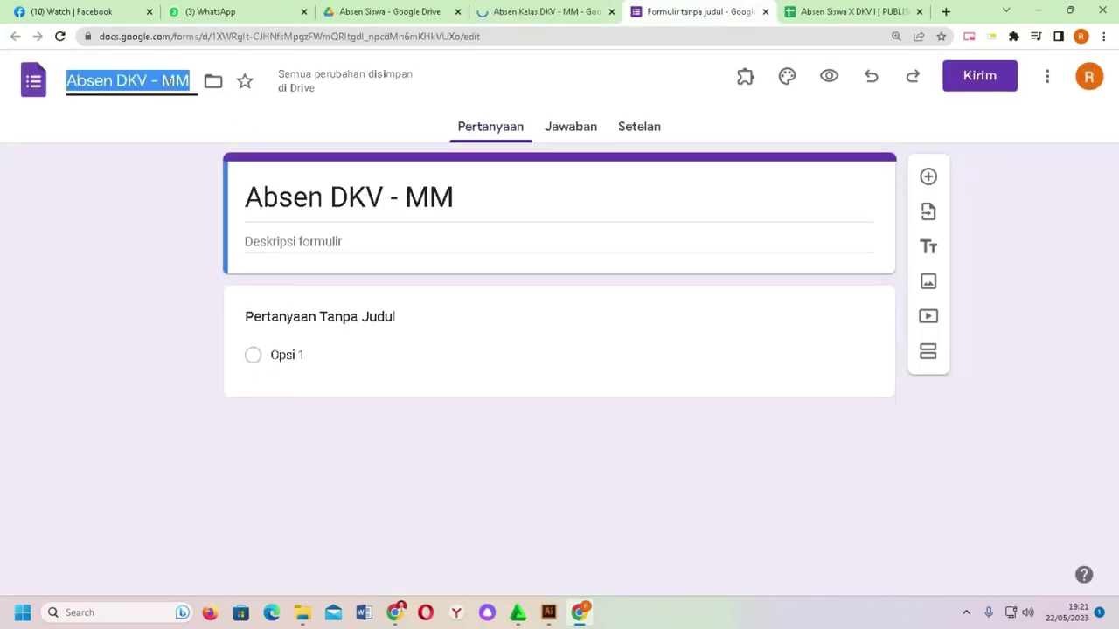
pyautogui.click(567, 7)
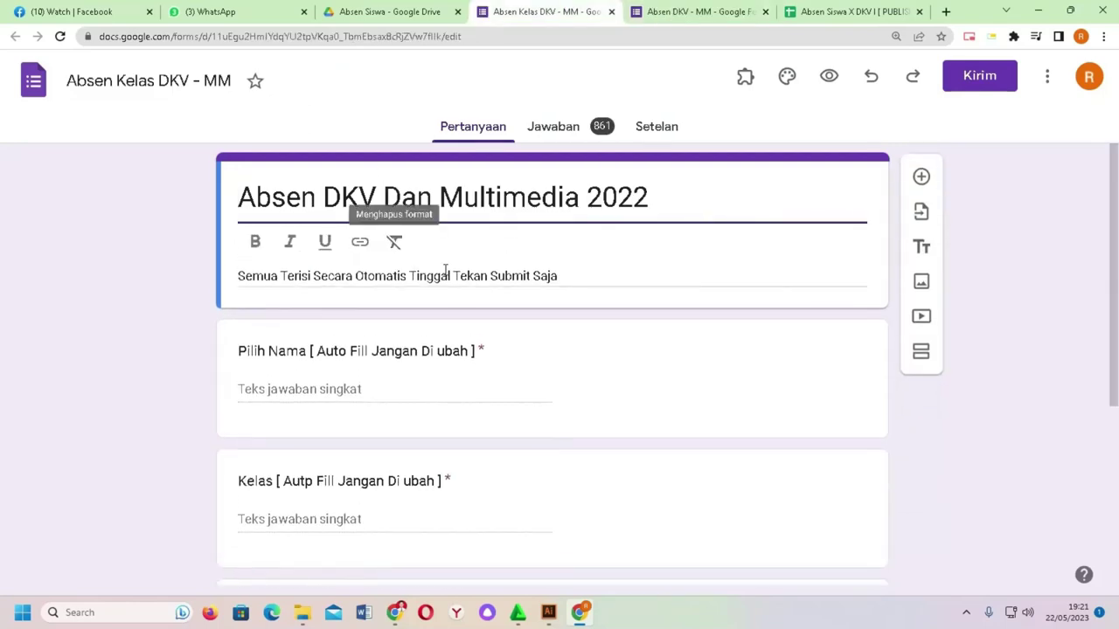
pyautogui.scroll(-1, 470, 245)
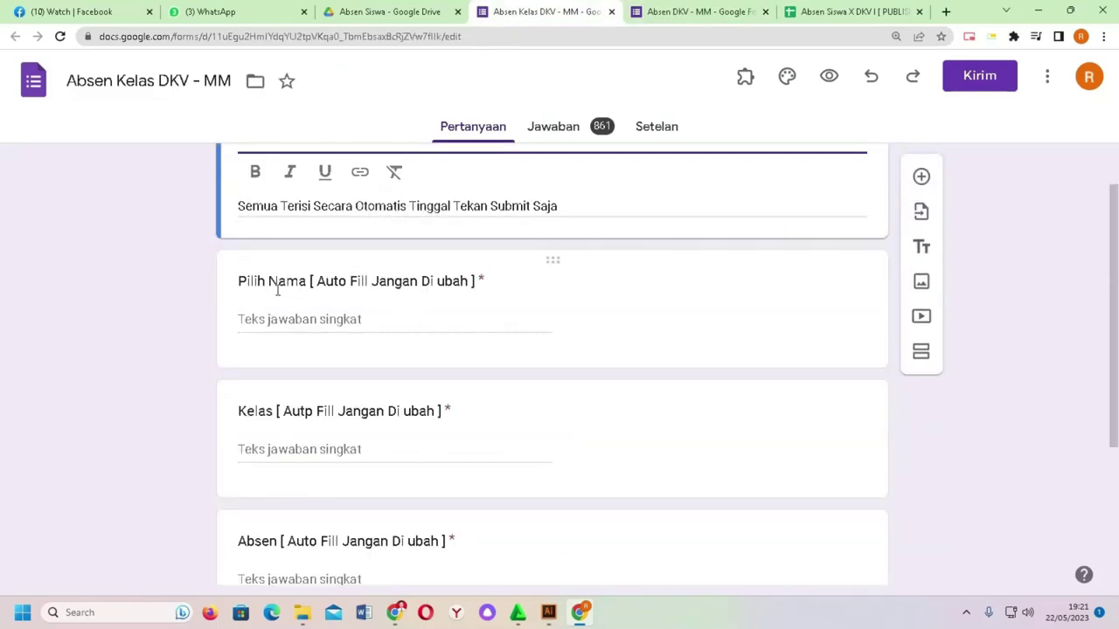
pyautogui.scroll(-2, 333, 311)
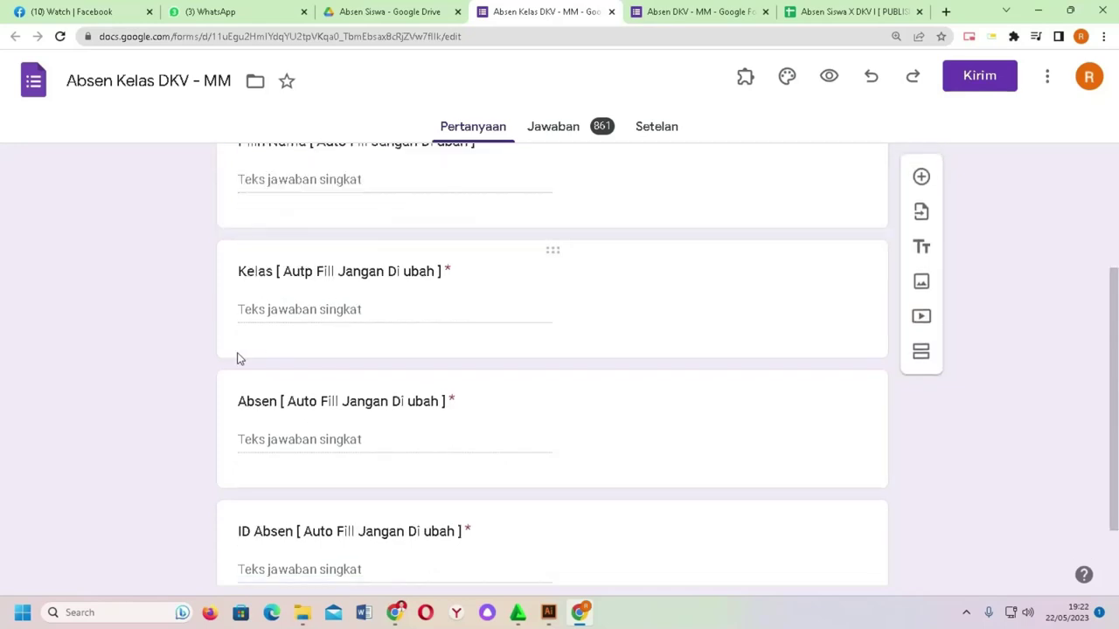
pyautogui.scroll(-1, 295, 333)
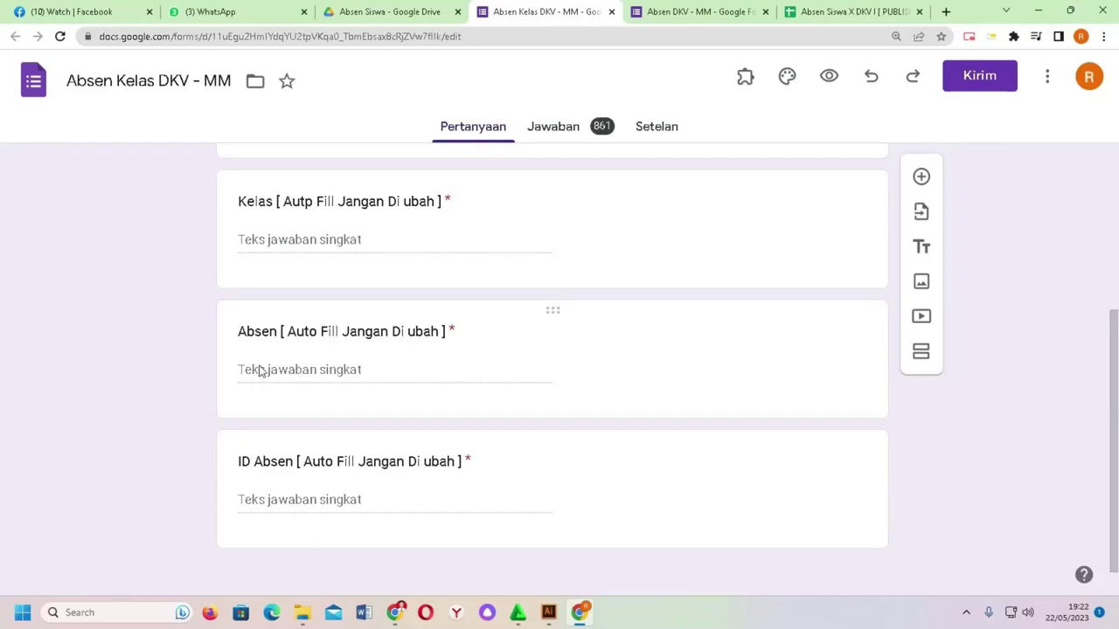
pyautogui.scroll(-1, 297, 365)
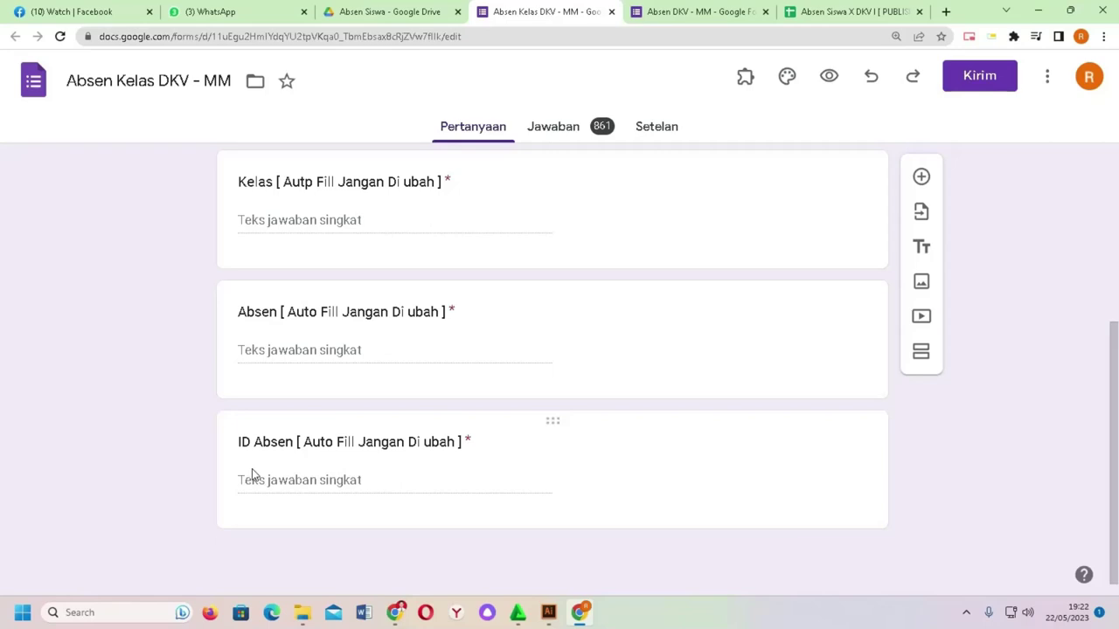
pyautogui.scroll(3, 252, 468)
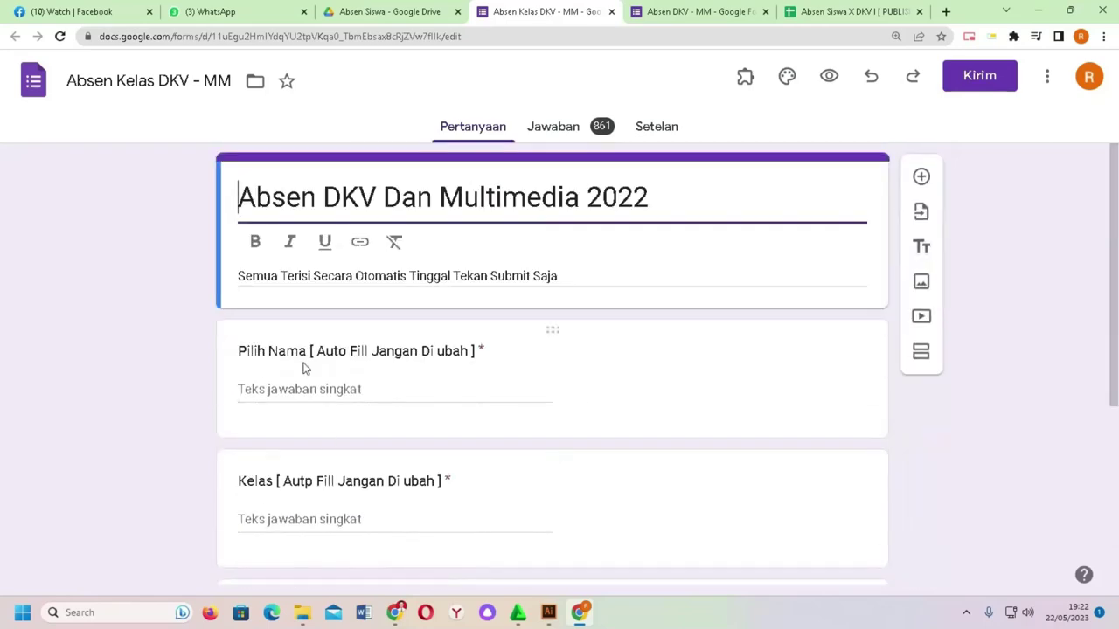
pyautogui.scroll(-3, 344, 370)
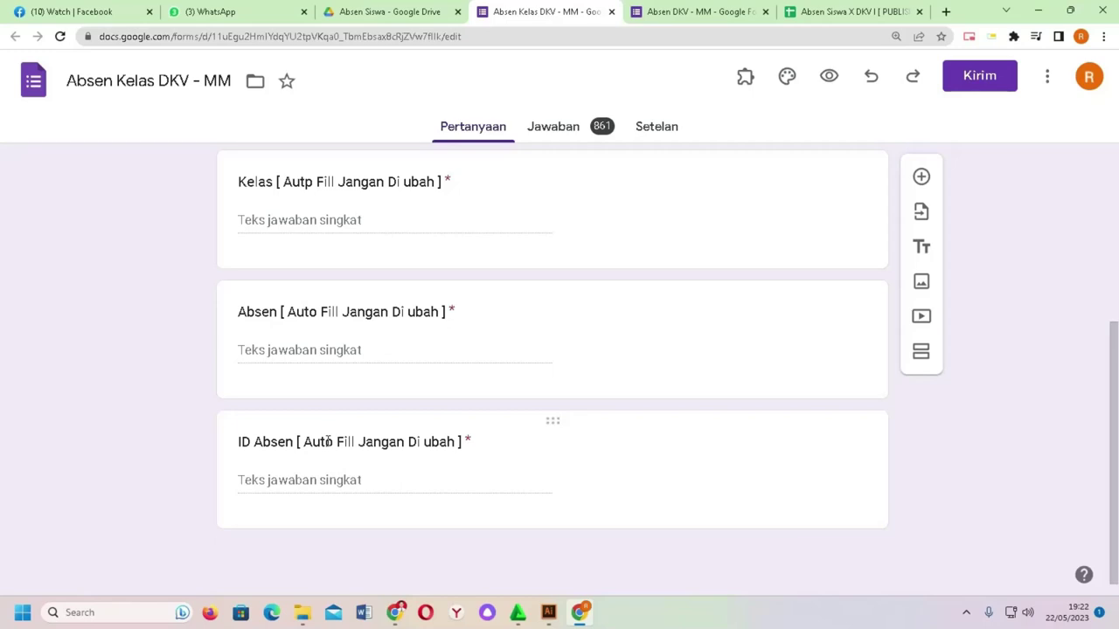
pyautogui.scroll(4, 329, 442)
# Step: Title the first question 'Nama' and make it required
pyautogui.click(270, 350)
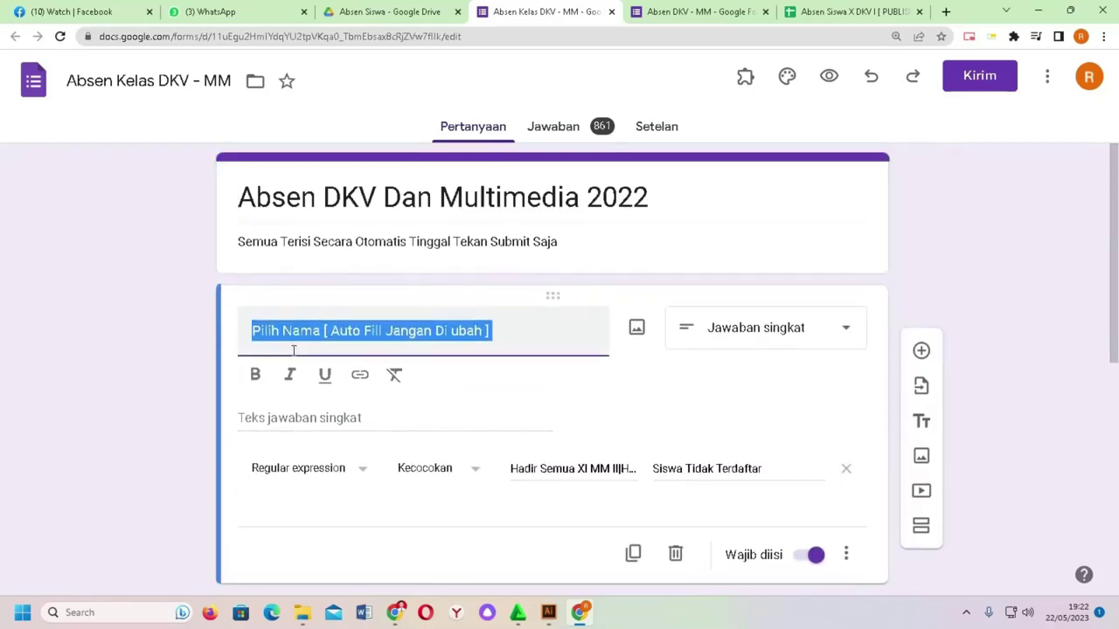
pyautogui.hotkey('ctrl', 'Tab')
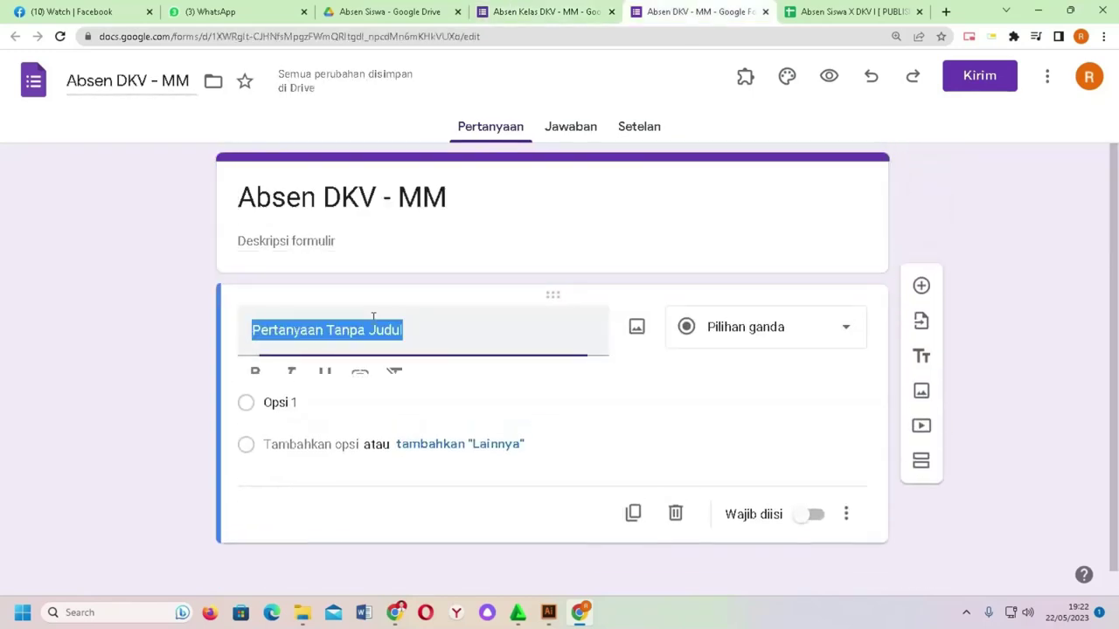
pyautogui.write('naM')
pyautogui.press('BackSpace')
pyautogui.press('BackSpace')
pyautogui.press('BackSpace')
pyautogui.write('Nama')
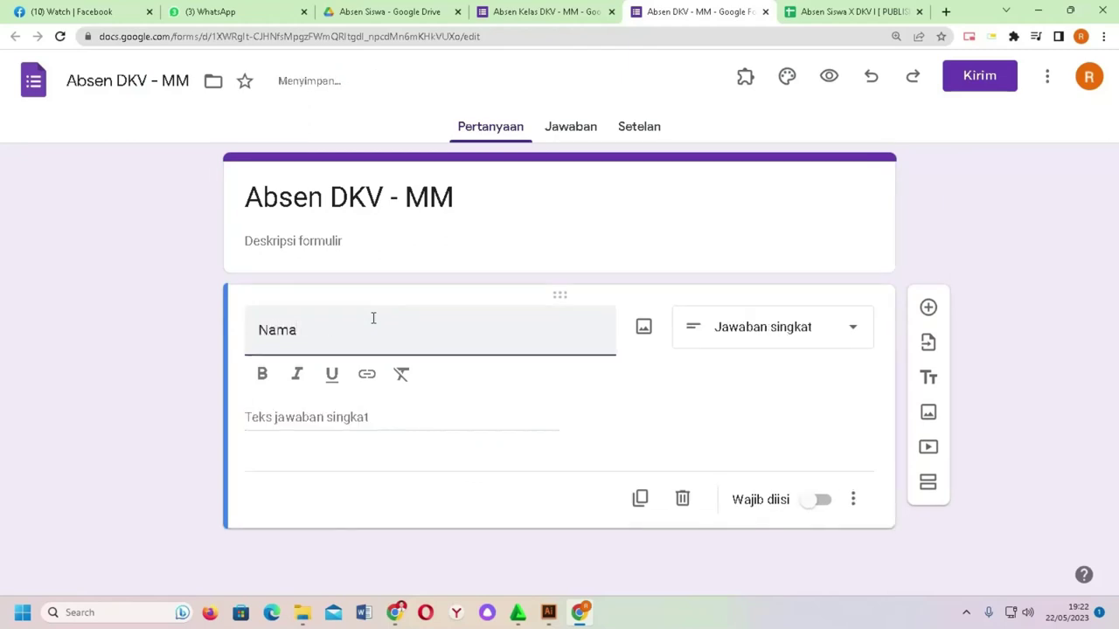
pyautogui.click(819, 499)
# Step: Compare with the existing form, then duplicate Nama into a 'Kelas' question
pyautogui.click(560, 12)
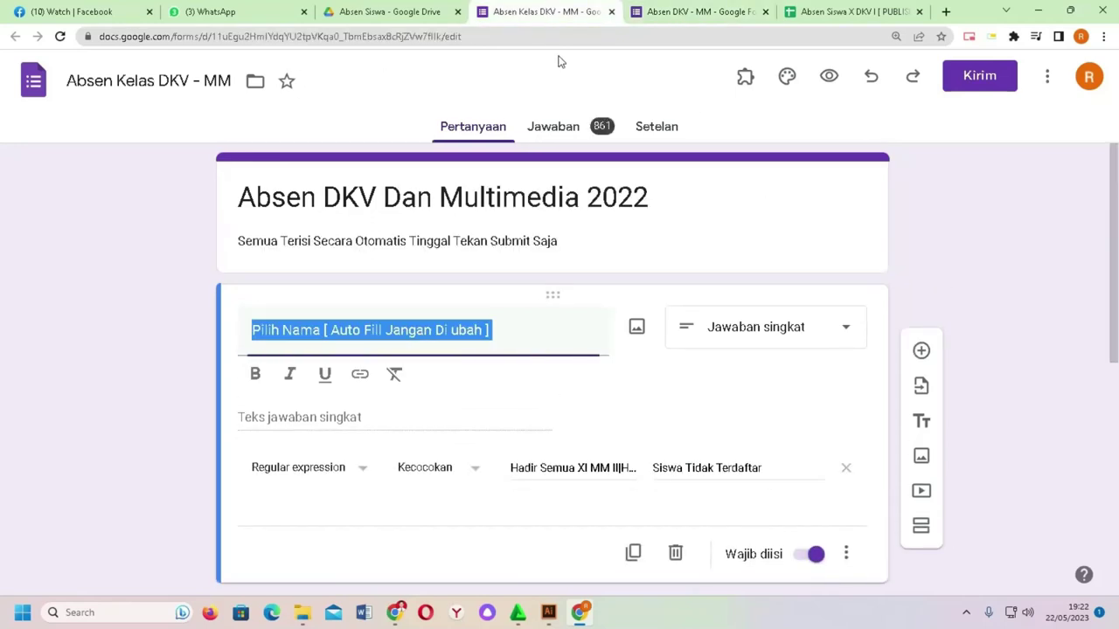
pyautogui.scroll(-3, 589, 235)
pyautogui.scroll(-2, 591, 235)
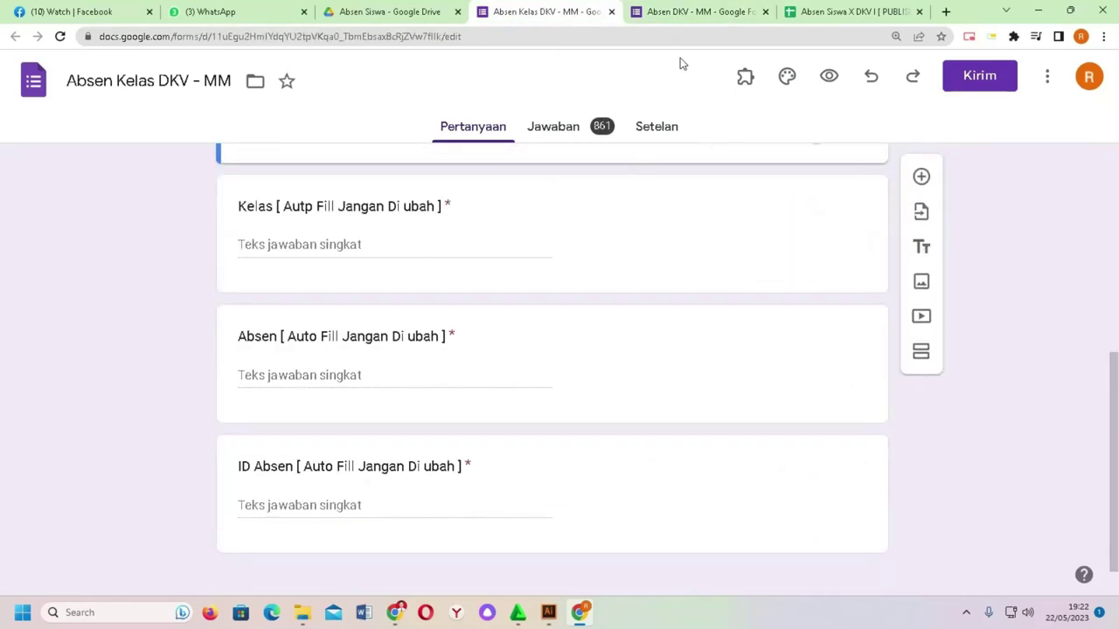
pyautogui.click(699, 12)
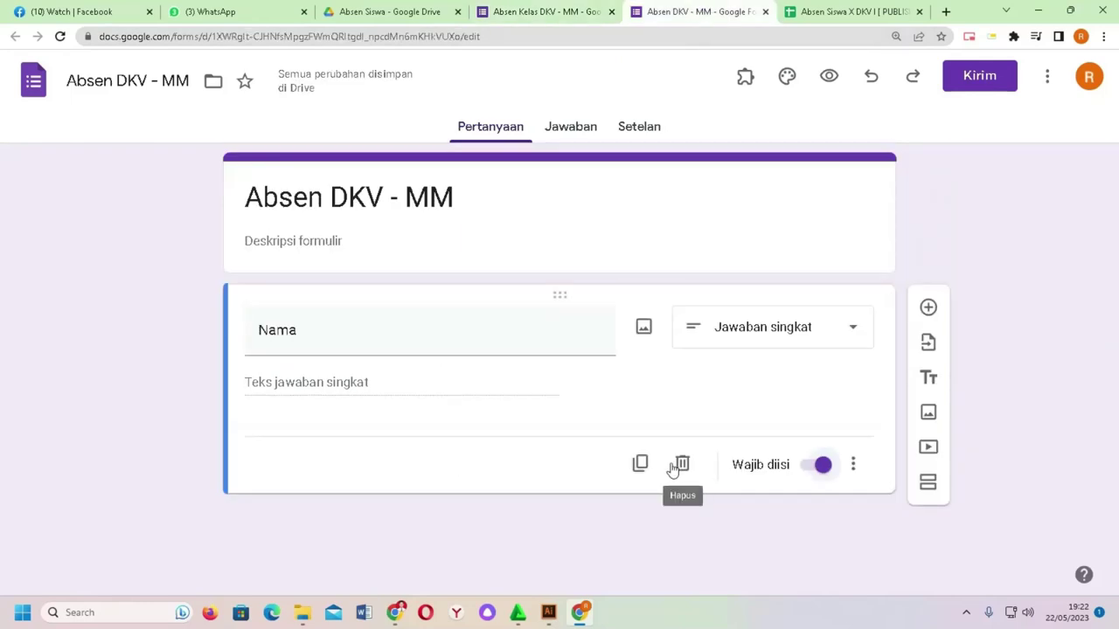
pyautogui.click(640, 463)
pyautogui.write('Kelas')
pyautogui.press('Tab')
pyautogui.press('Tab')
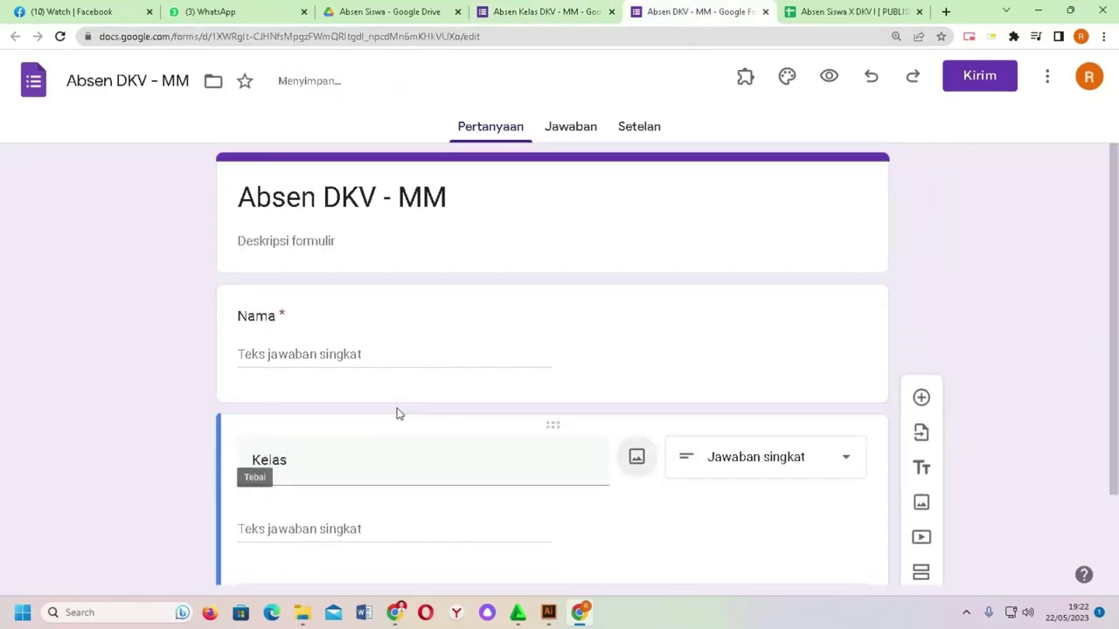
# Step: Duplicate the Kelas question and rename the copy 'Absen'
pyautogui.scroll(-1, 525, 445)
pyautogui.click(636, 501)
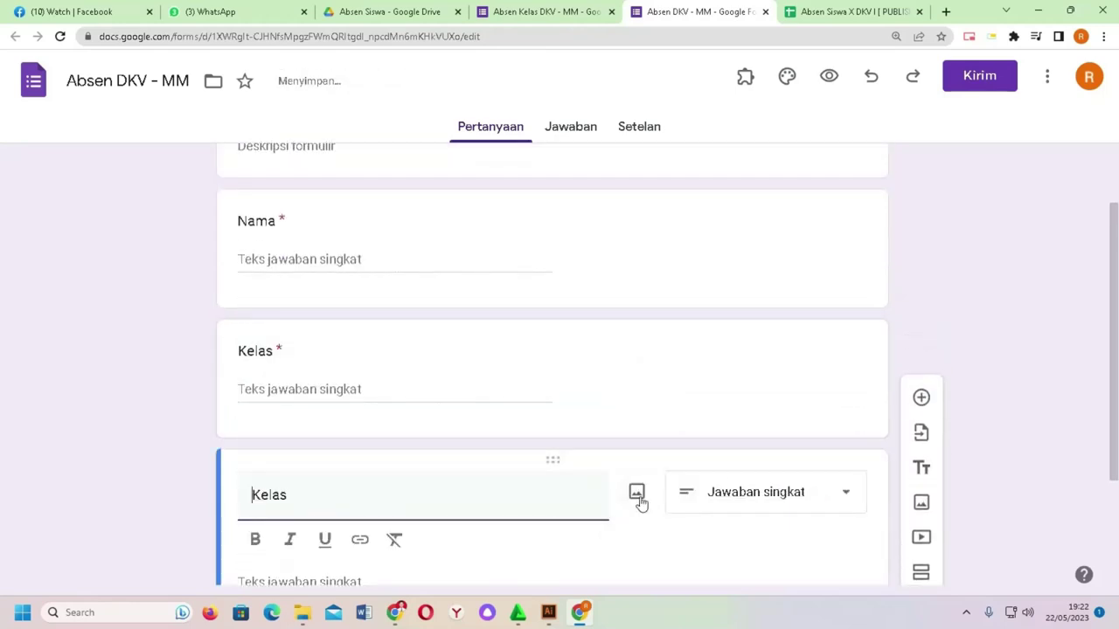
pyautogui.doubleClick(280, 331)
pyautogui.write('Asben')
pyautogui.press('BackSpace')
pyautogui.press('BackSpace')
pyautogui.press('BackSpace')
pyautogui.press('BackSpace')
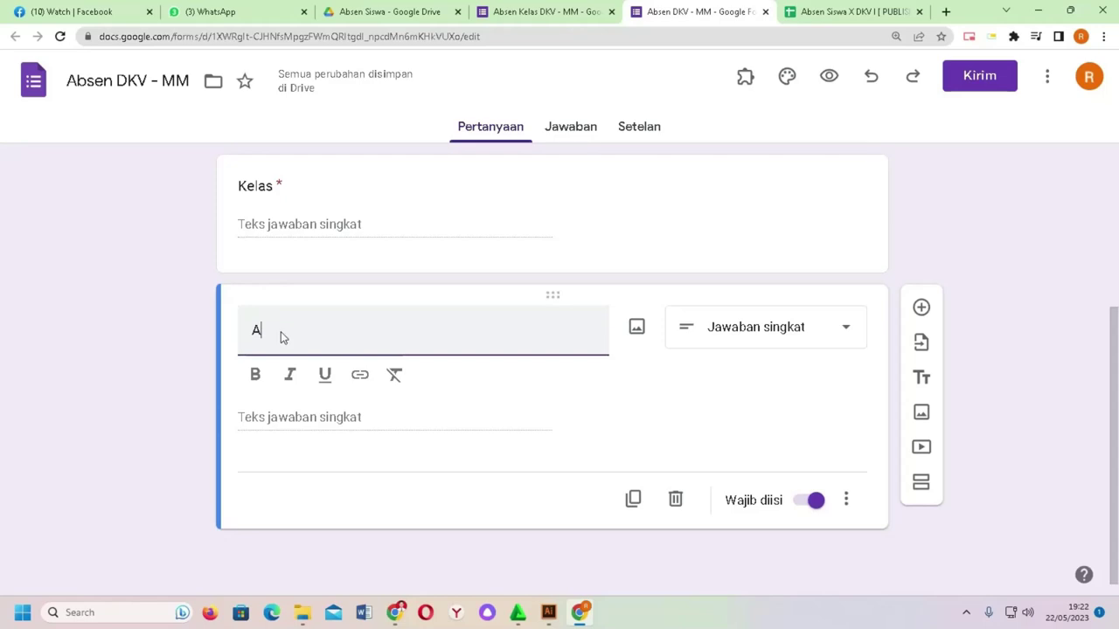
pyautogui.write('bsen')
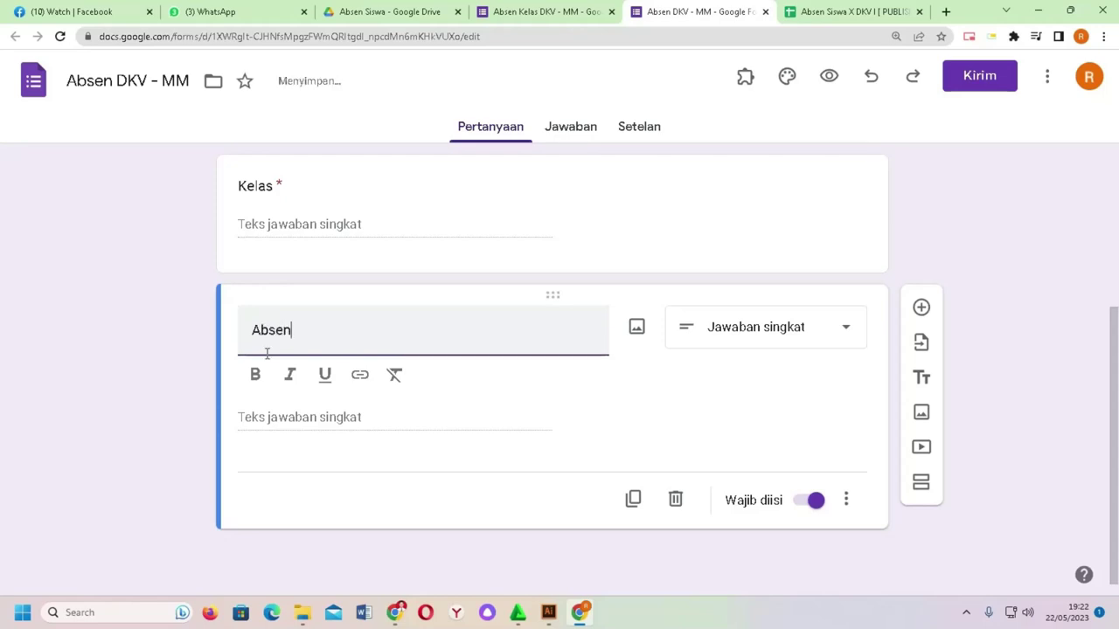
# Step: Duplicate the Absen question, rename the copy 'ID', and review the form
pyautogui.click(633, 503)
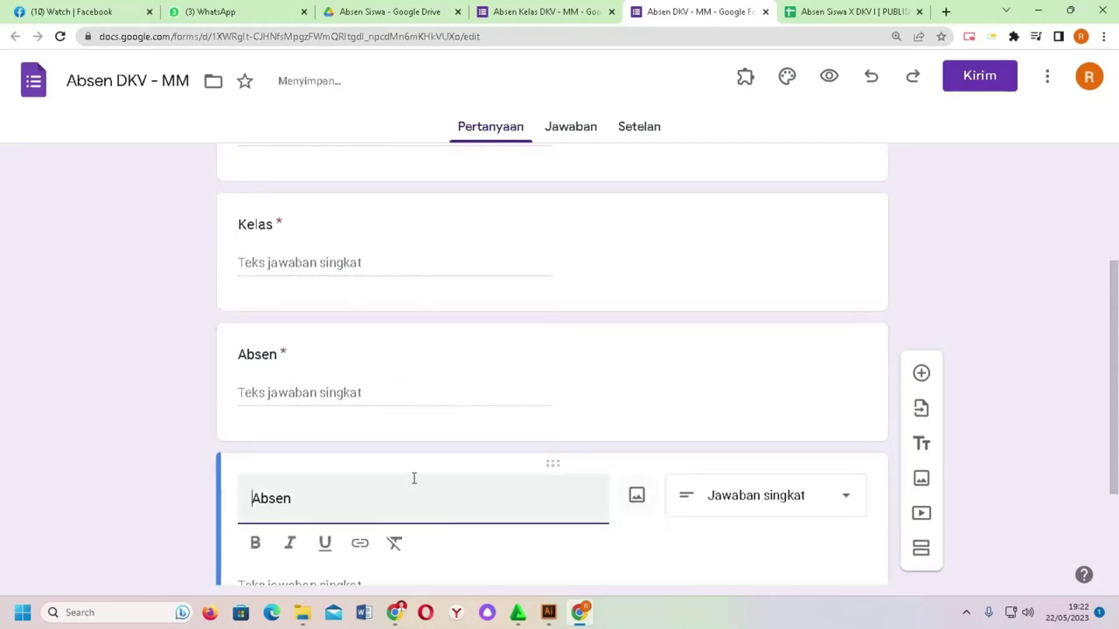
pyautogui.doubleClick(270, 361)
pyautogui.write('No')
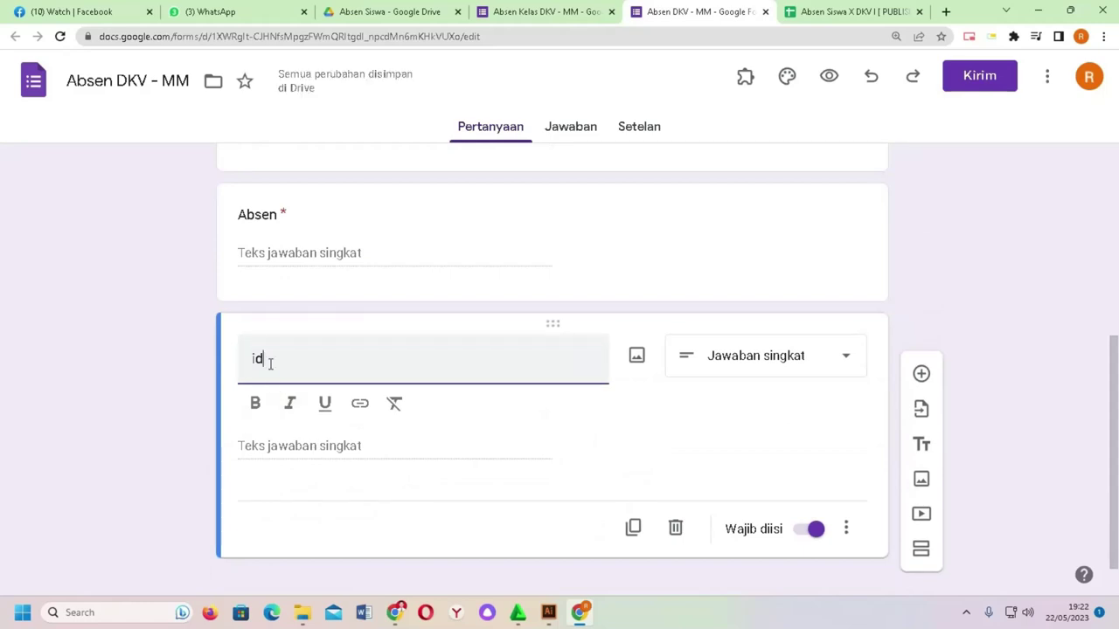
pyautogui.press('BackSpace')
pyautogui.press('BackSpace')
pyautogui.write('ID')
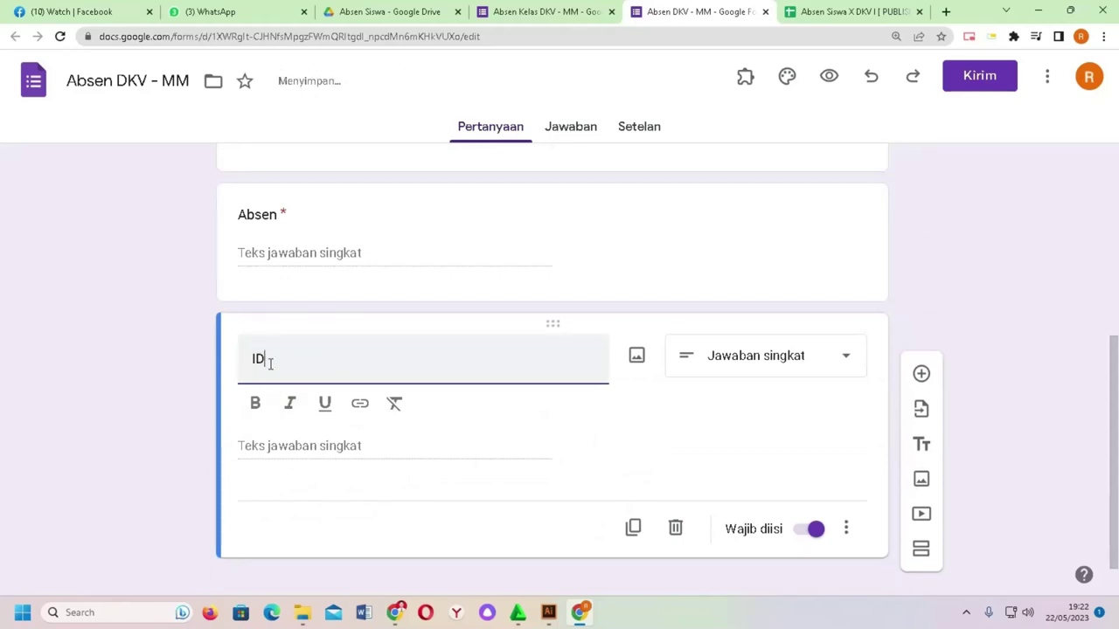
pyautogui.scroll(6, 460, 248)
pyautogui.scroll(-1, 466, 248)
pyautogui.scroll(1, 466, 247)
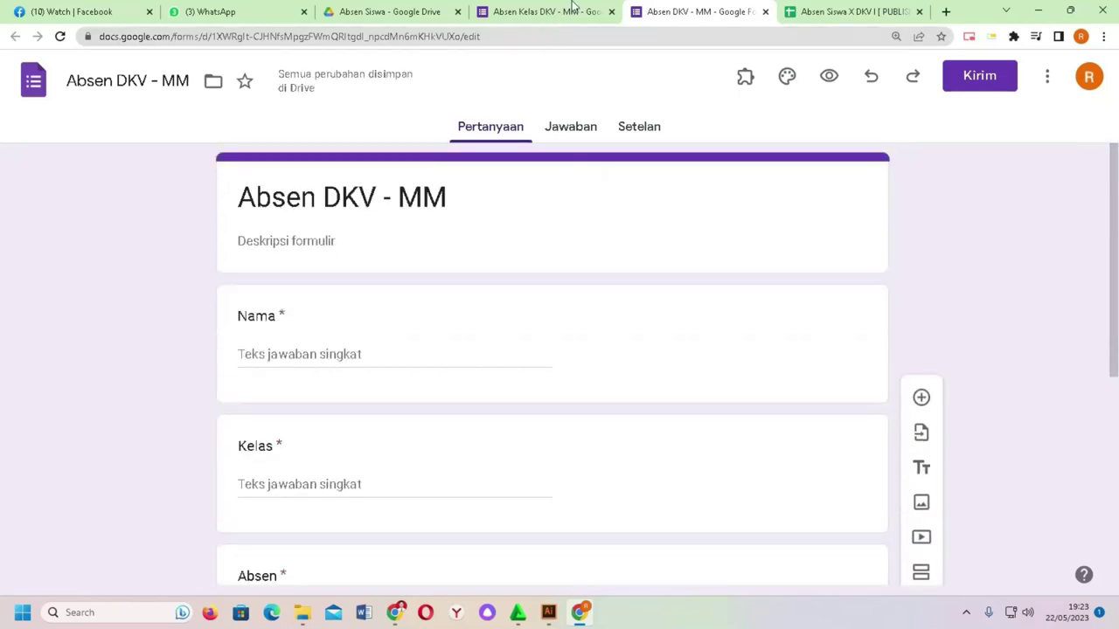
pyautogui.scroll(-2, 383, 246)
pyautogui.scroll(-2, 381, 391)
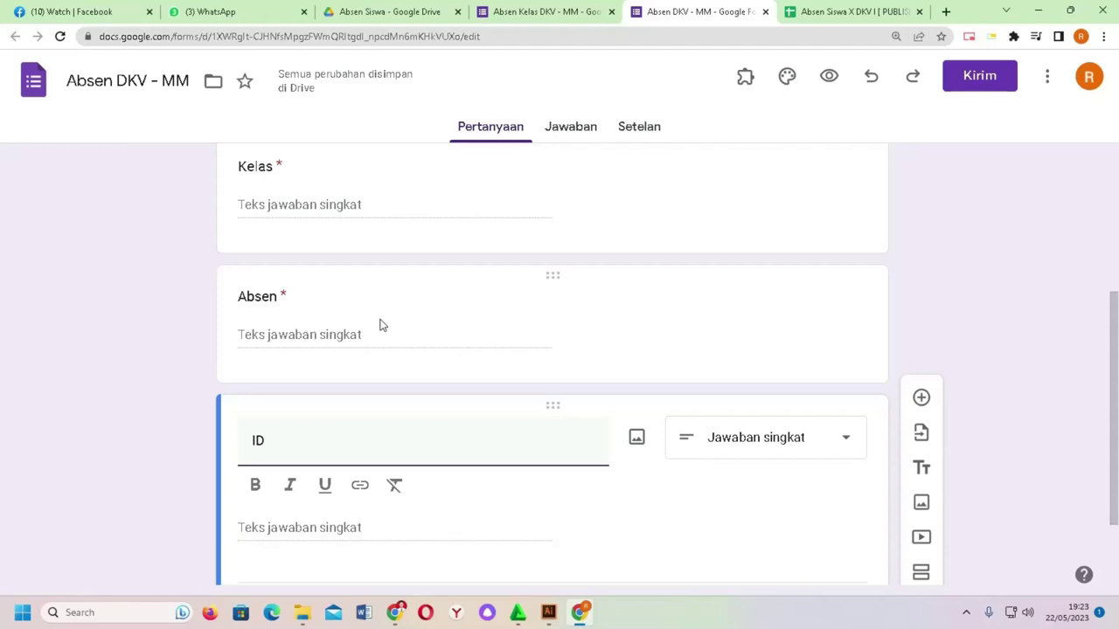
pyautogui.scroll(4, 367, 336)
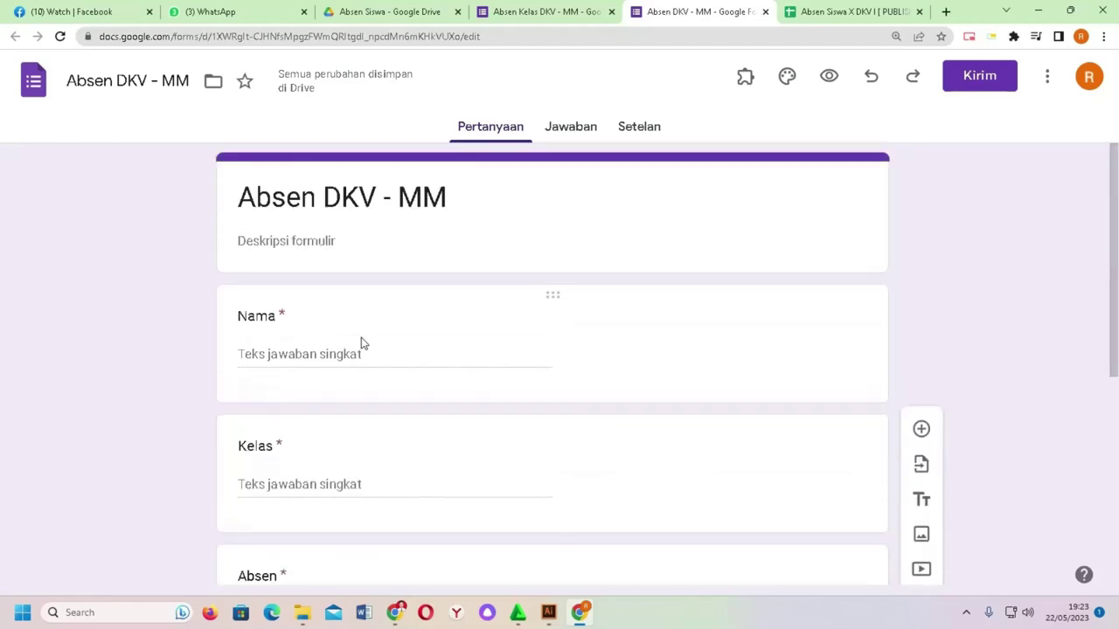
pyautogui.scroll(-2, 362, 344)
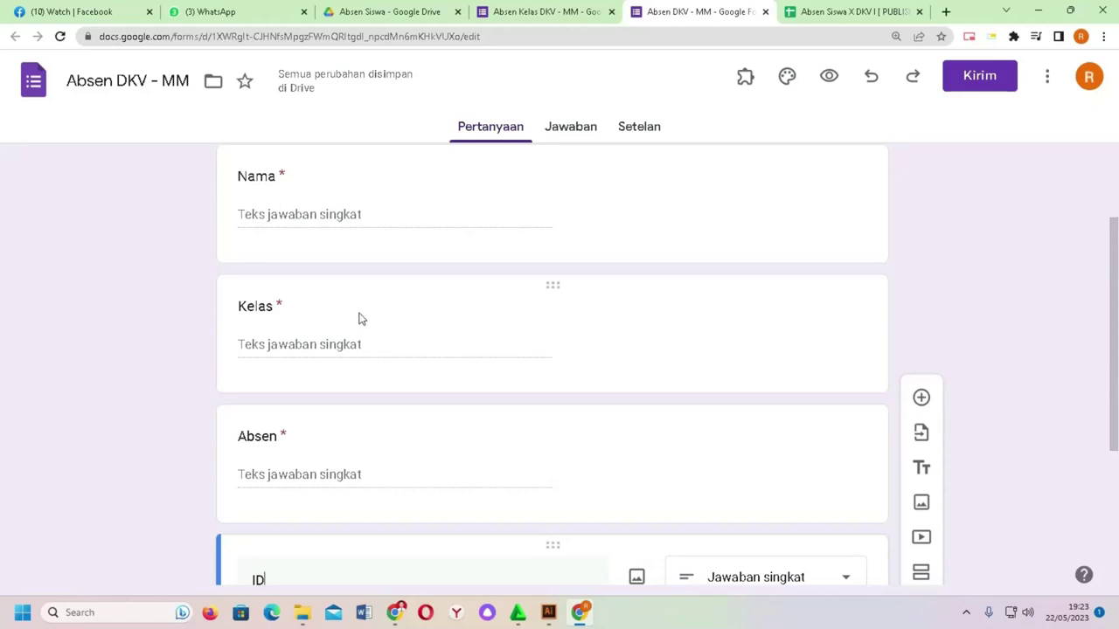
pyautogui.scroll(-3, 169, 396)
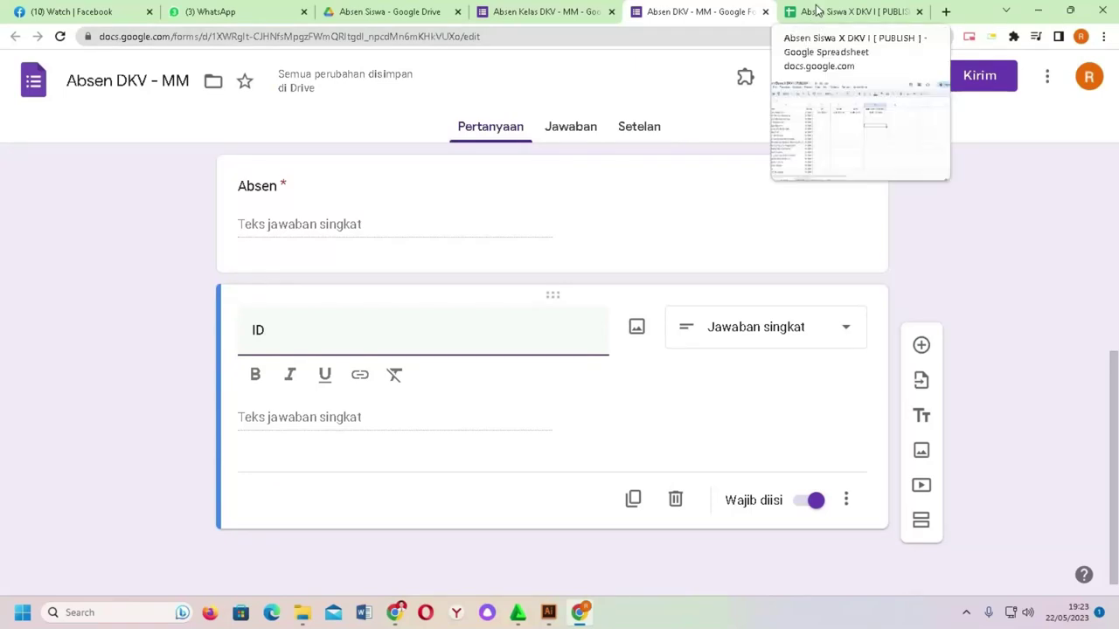
# Step: Insert an empty column to the left of Ijin in Sheet9
pyautogui.click(816, 9)
pyautogui.click(345, 182)
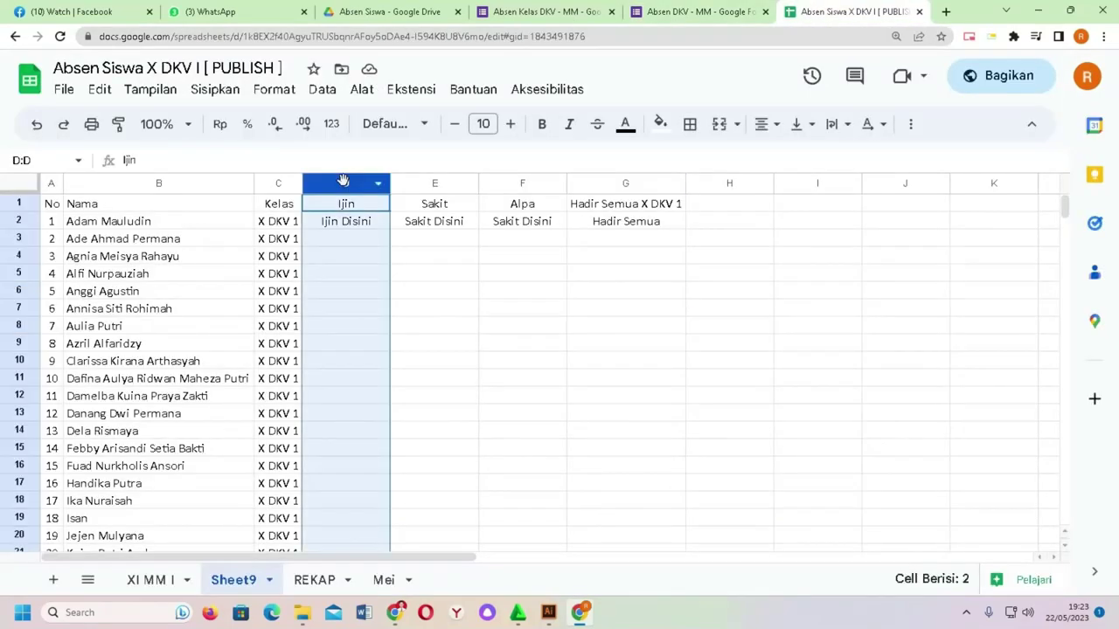
pyautogui.rightClick(344, 180)
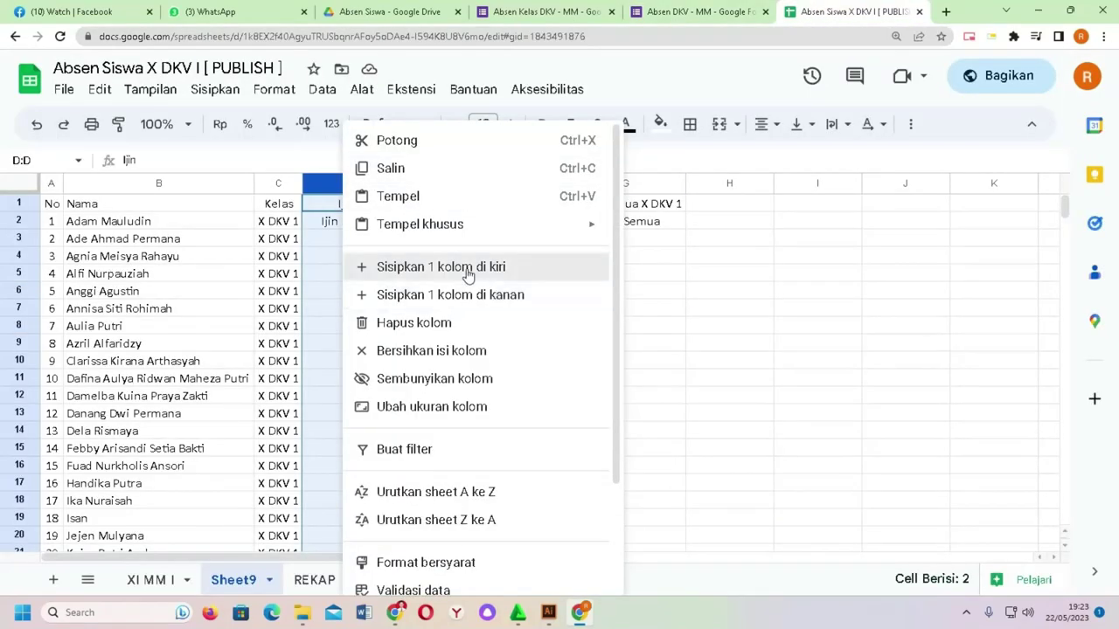
pyautogui.click(468, 266)
# Step: Enter the header 'ID' in cell D1
pyautogui.click(360, 277)
pyautogui.click(356, 210)
pyautogui.write('id')
pyautogui.press('Return')
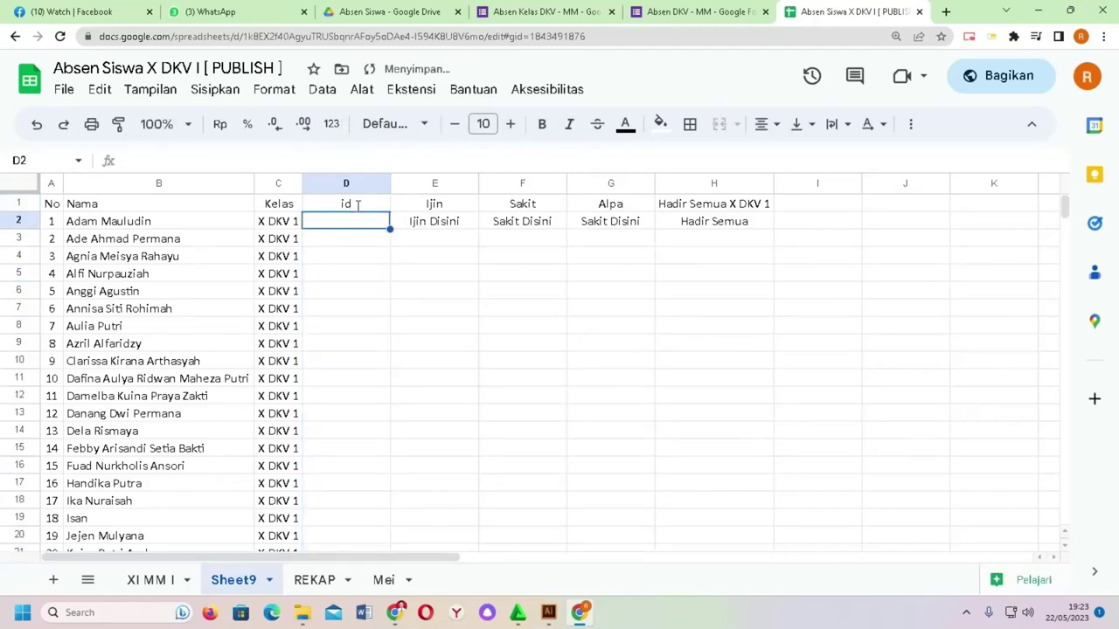
pyautogui.click(357, 208)
pyautogui.write('ID')
pyautogui.press('Return')
# Step: Start typing =RANDBETWEEN(11111:9999) into cell D2
pyautogui.write('=RA')
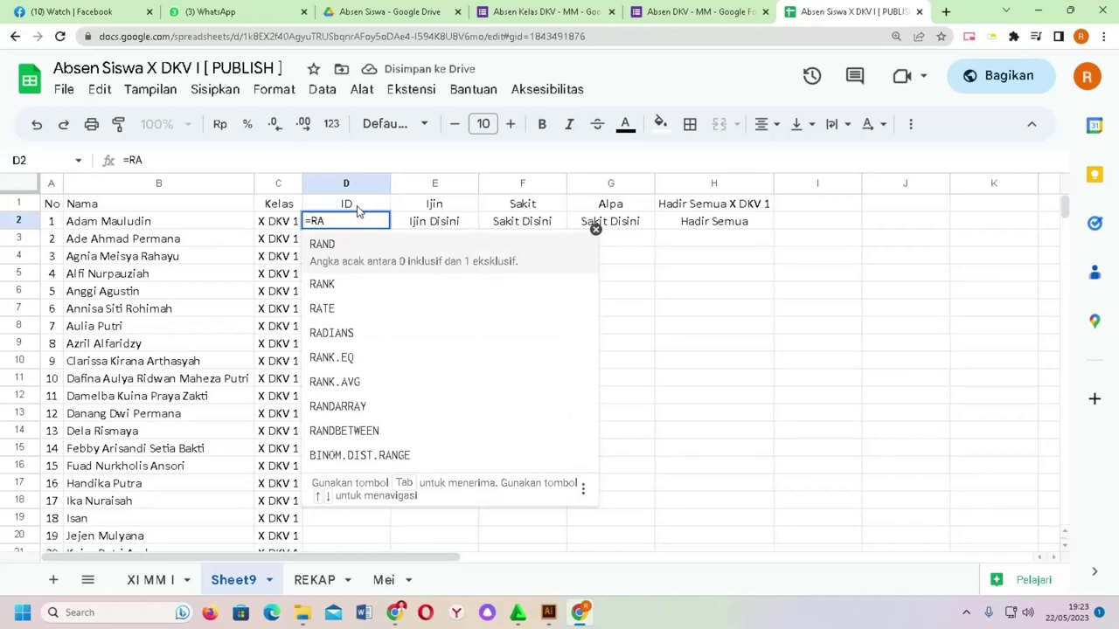
pyautogui.press('Tab')
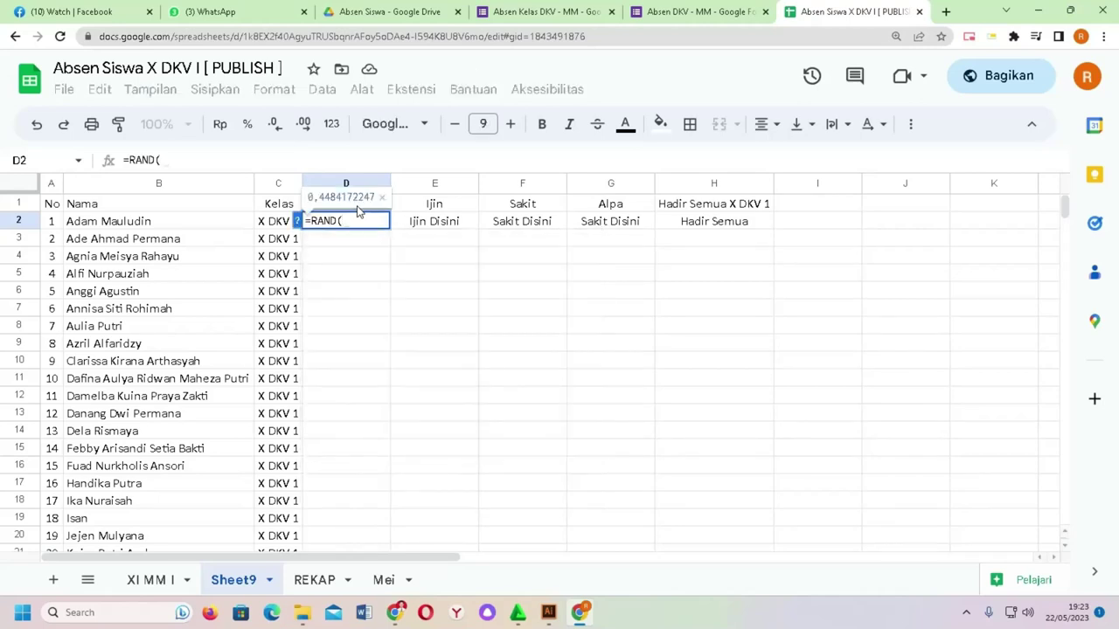
pyautogui.press('BackSpace')
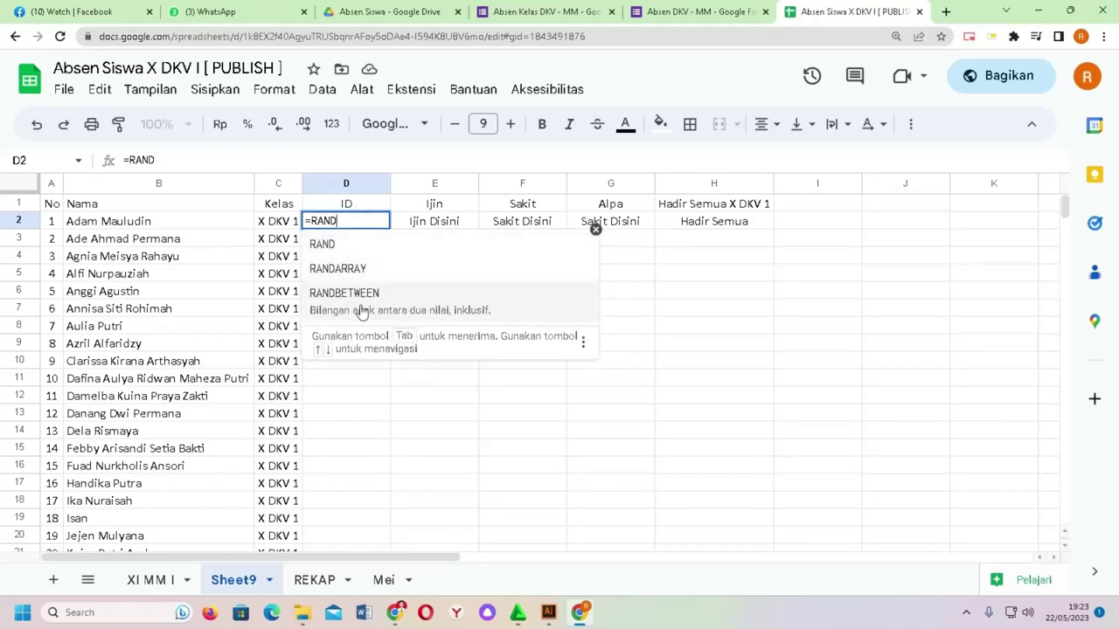
pyautogui.click(363, 305)
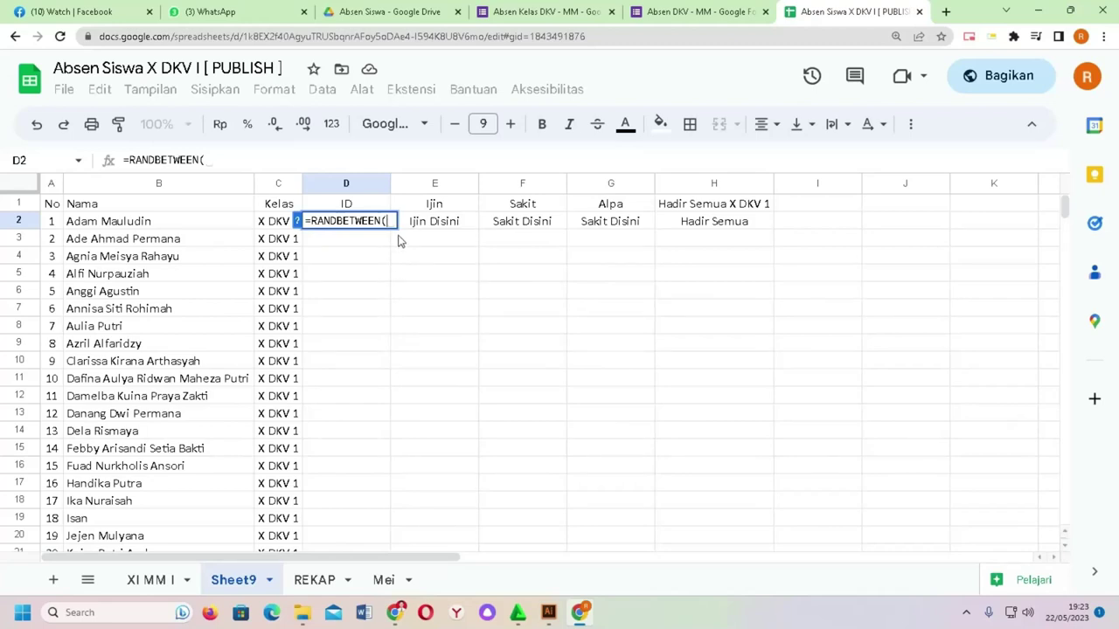
pyautogui.write('9999')
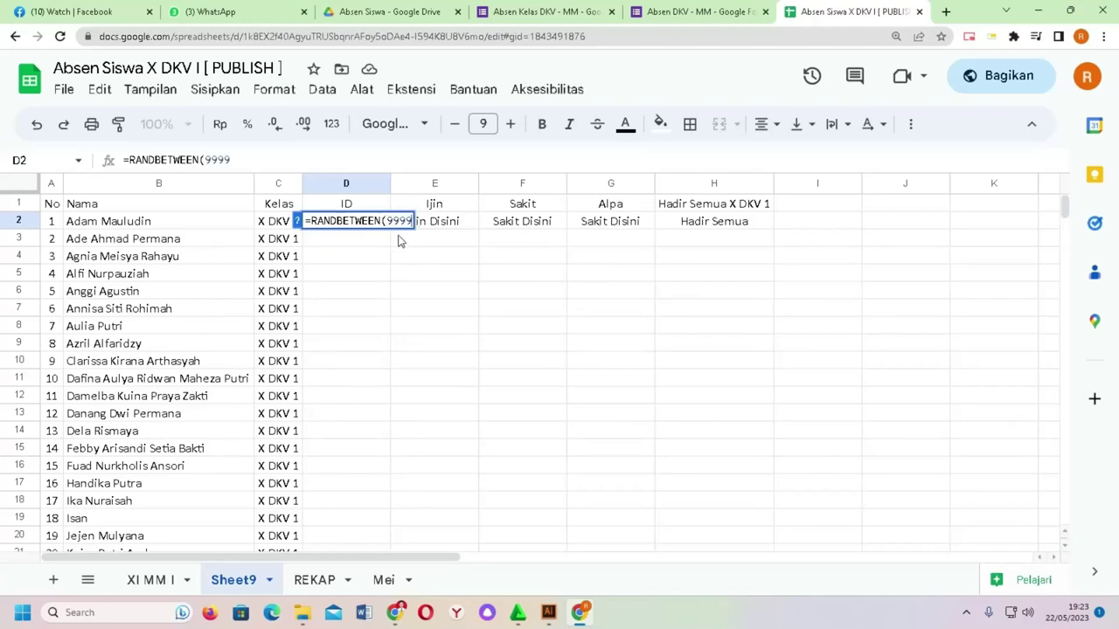
pyautogui.press('BackSpace')
pyautogui.press('BackSpace')
pyautogui.press('BackSpace')
pyautogui.press('BackSpace')
pyautogui.write('11111:')
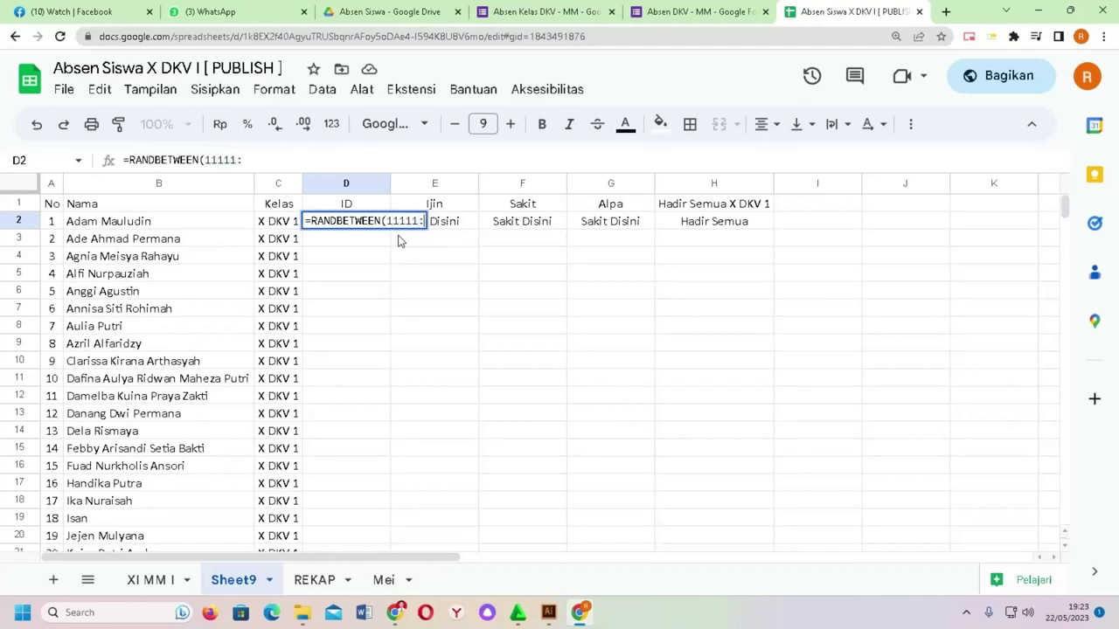
pyautogui.write('9999)')
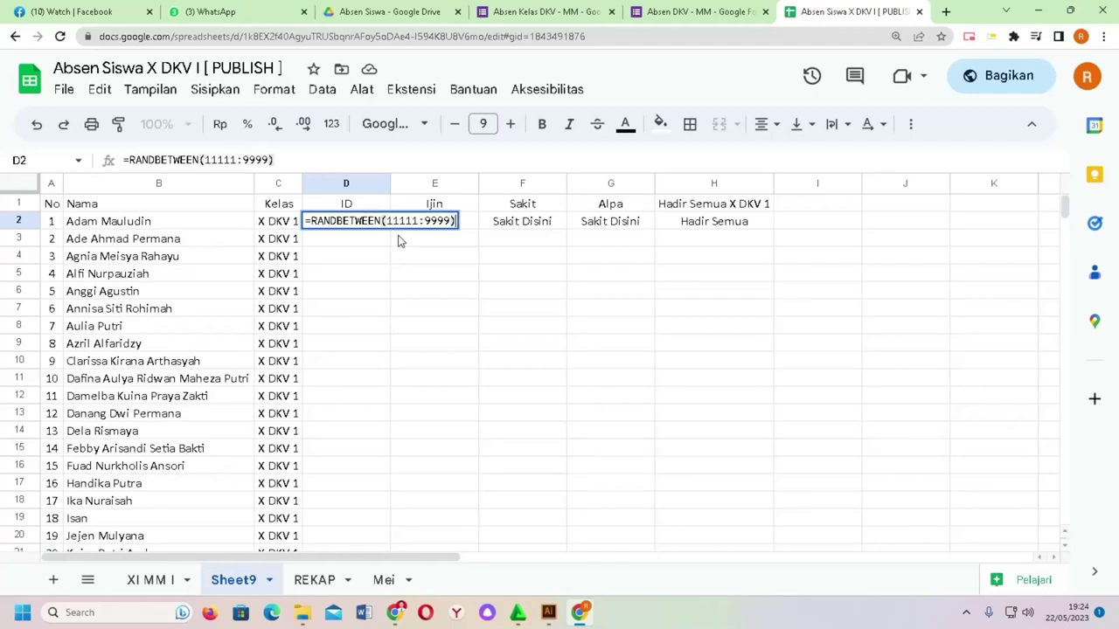
pyautogui.press('Left')
pyautogui.press('Left')
pyautogui.press('Left')
pyautogui.press('Left')
pyautogui.press('Left')
# Step: Correct D2's formula to ="dkvmm"&RANDBETWEEN(1111;9999) and enter it
pyautogui.press('BackSpace')
pyautogui.write(';')
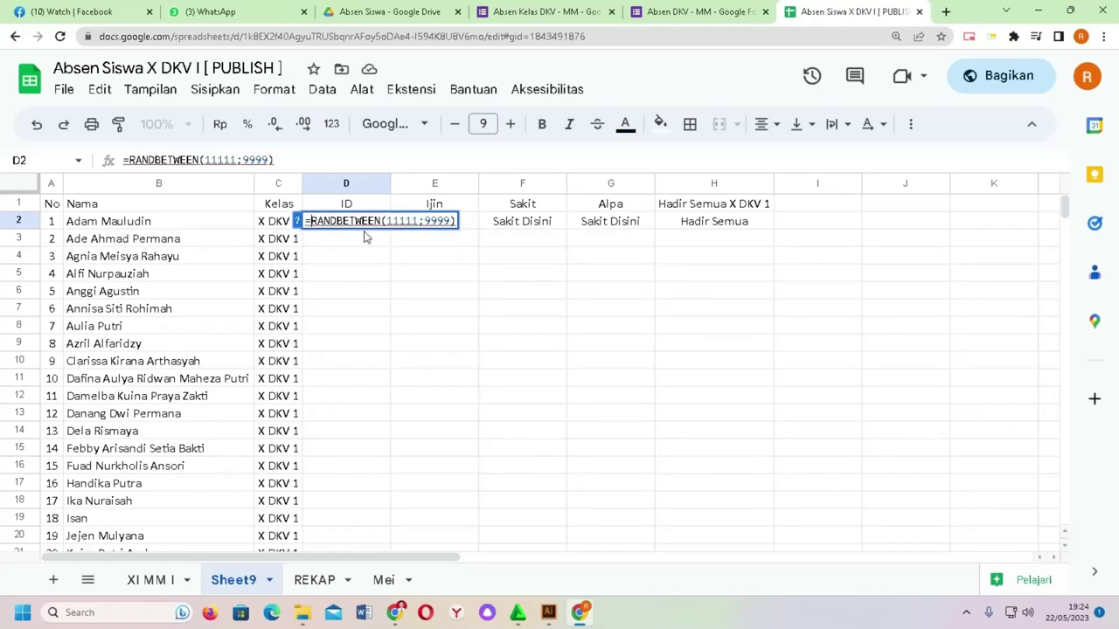
pyautogui.write('DKV')
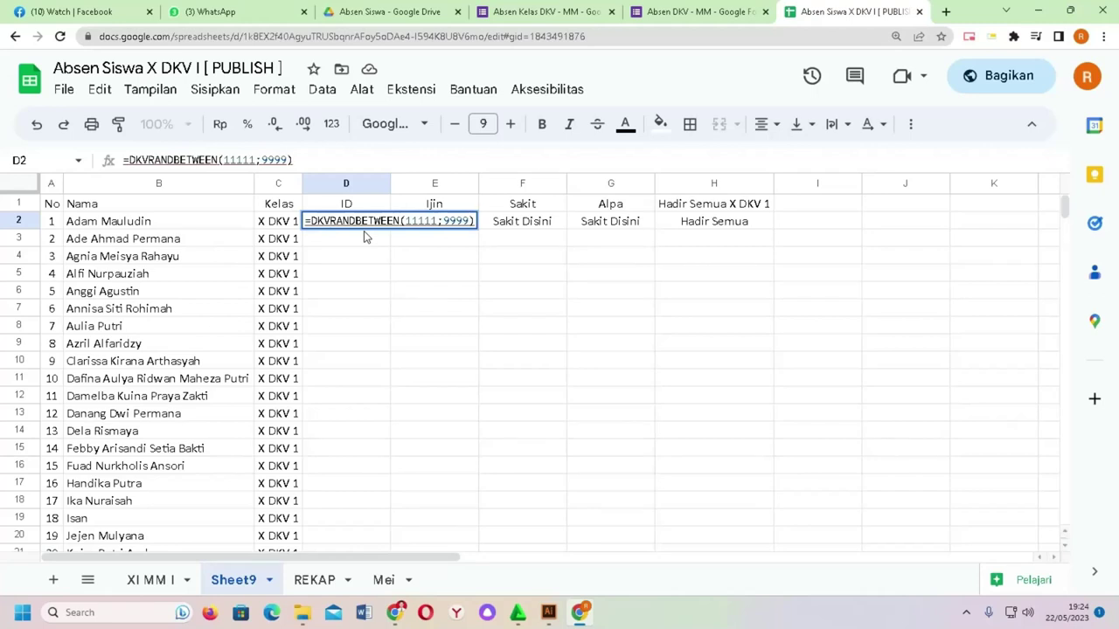
pyautogui.press('BackSpace')
pyautogui.press('BackSpace')
pyautogui.press('BackSpace')
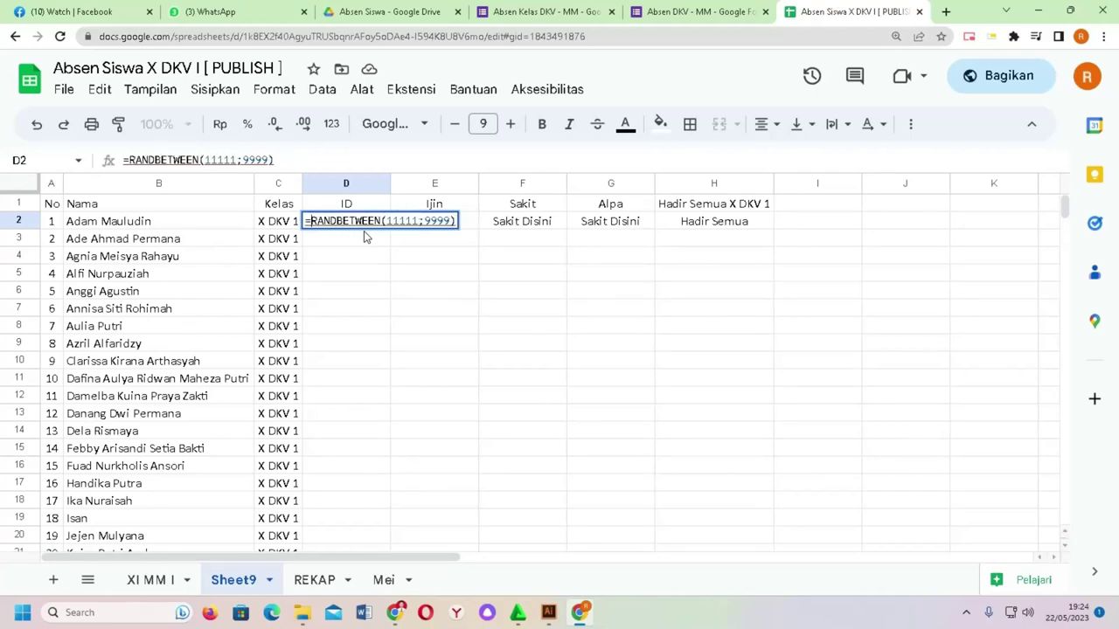
pyautogui.write('dkv')
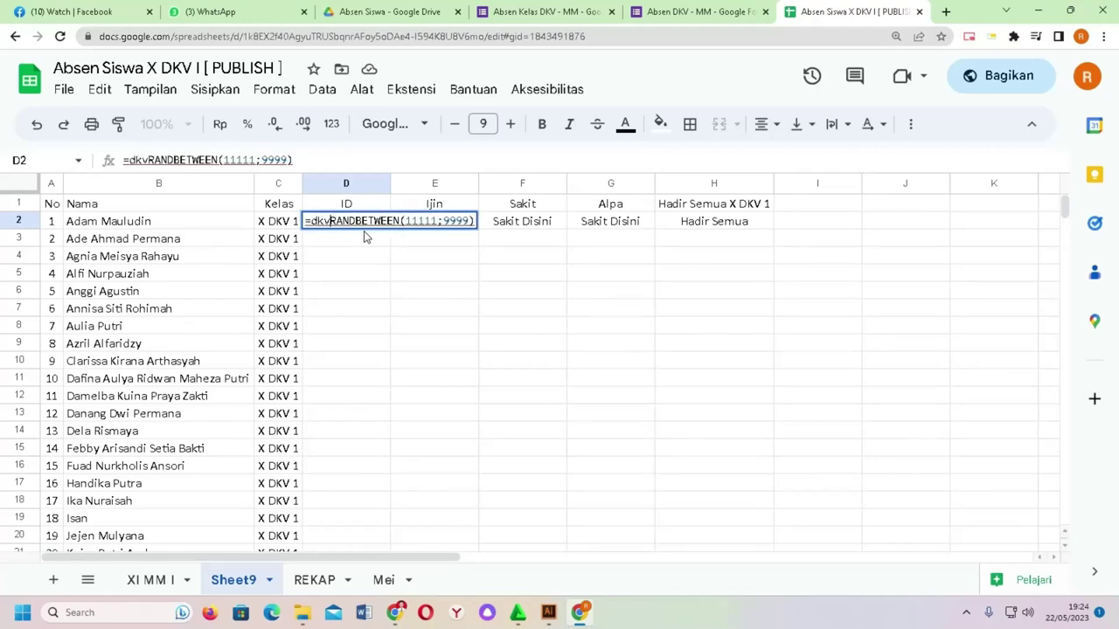
pyautogui.write('mm')
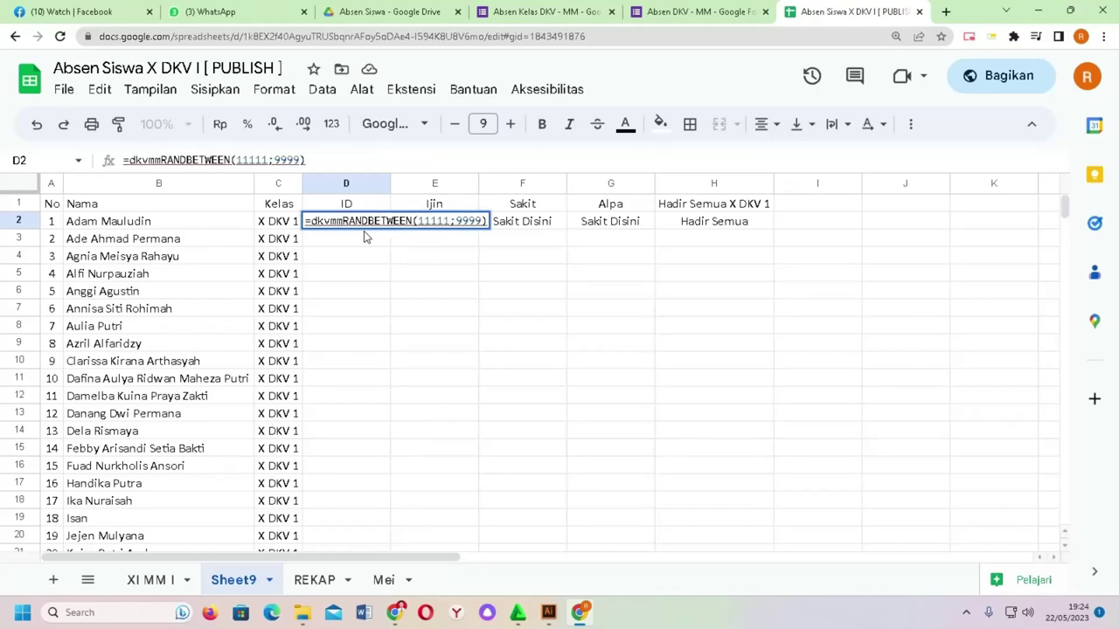
pyautogui.write('"')
pyautogui.press('Left')
pyautogui.press('Left')
pyautogui.press('Left')
pyautogui.press('Left')
pyautogui.press('Left')
pyautogui.write('"')
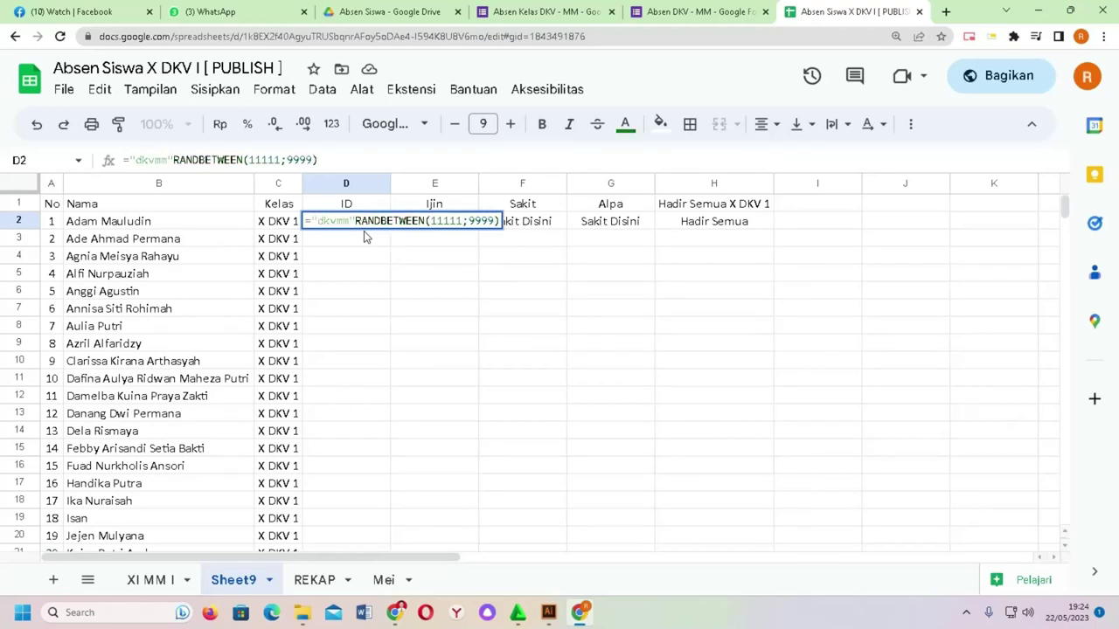
pyautogui.write('&')
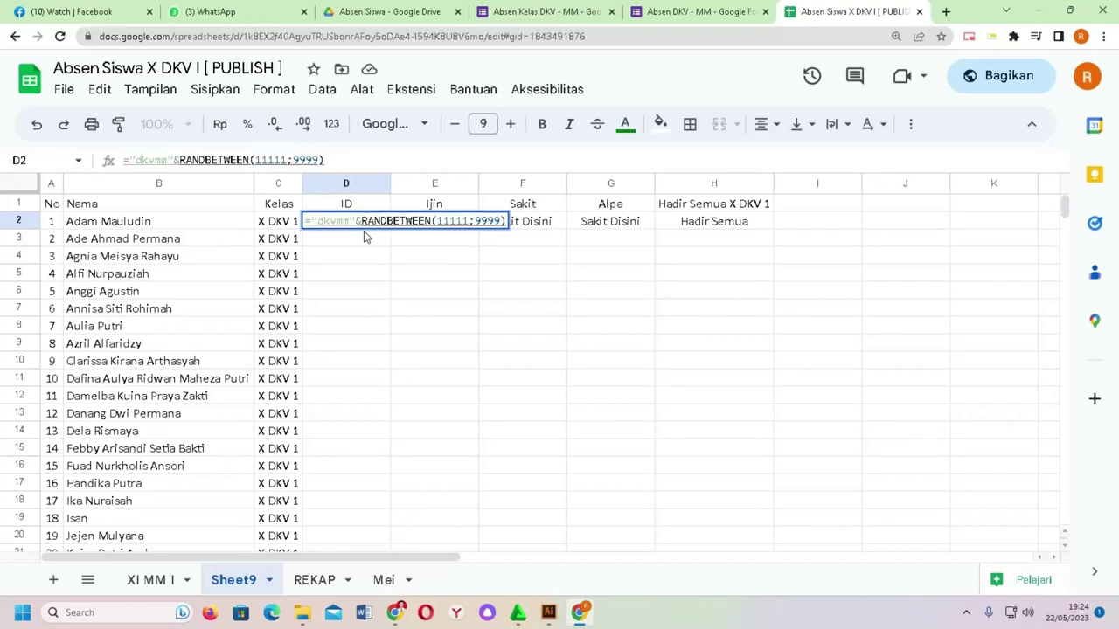
pyautogui.press('Return')
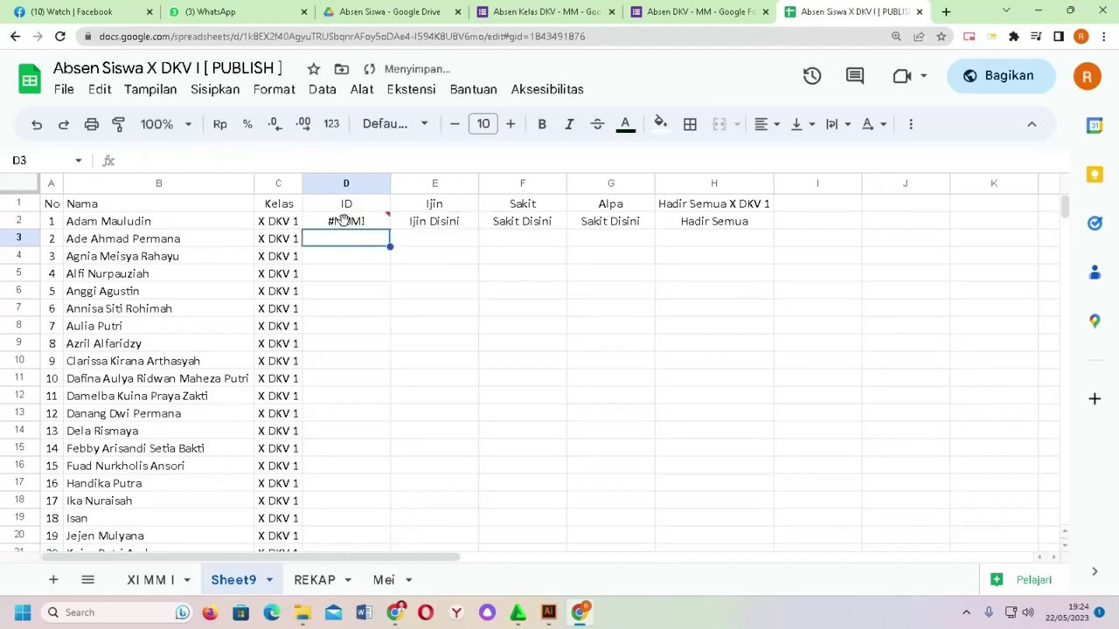
pyautogui.doubleClick(349, 221)
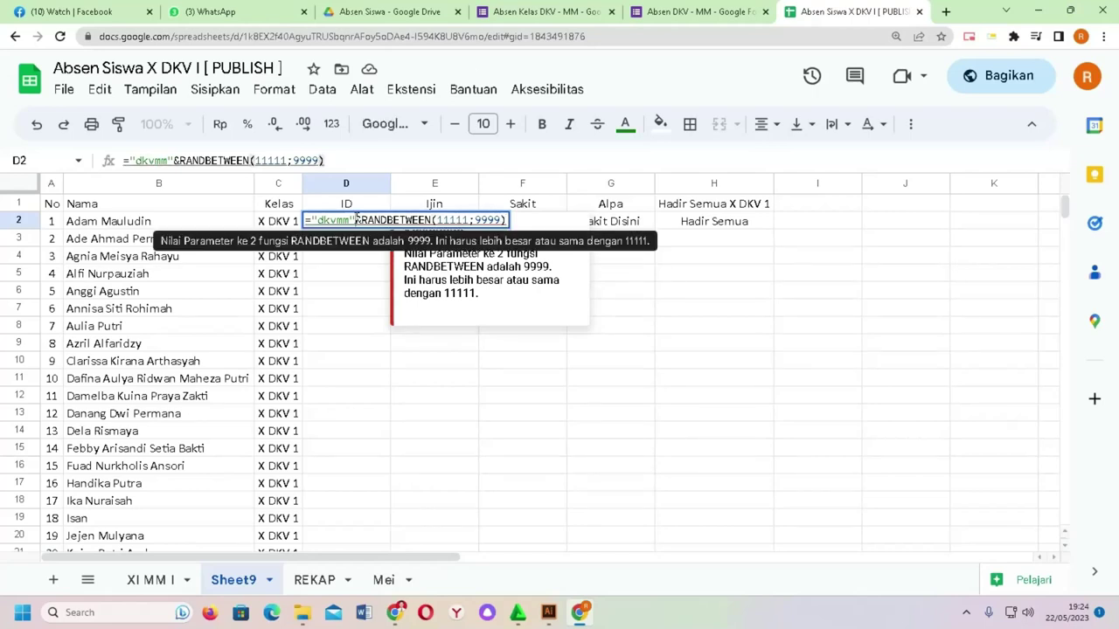
pyautogui.click(452, 220)
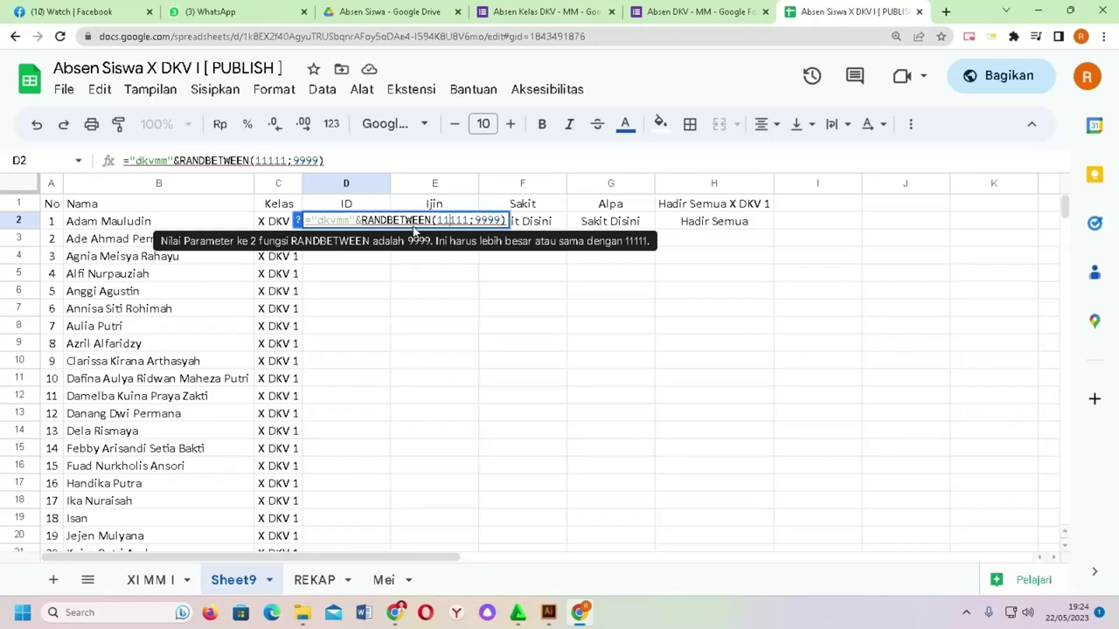
pyautogui.press('BackSpace')
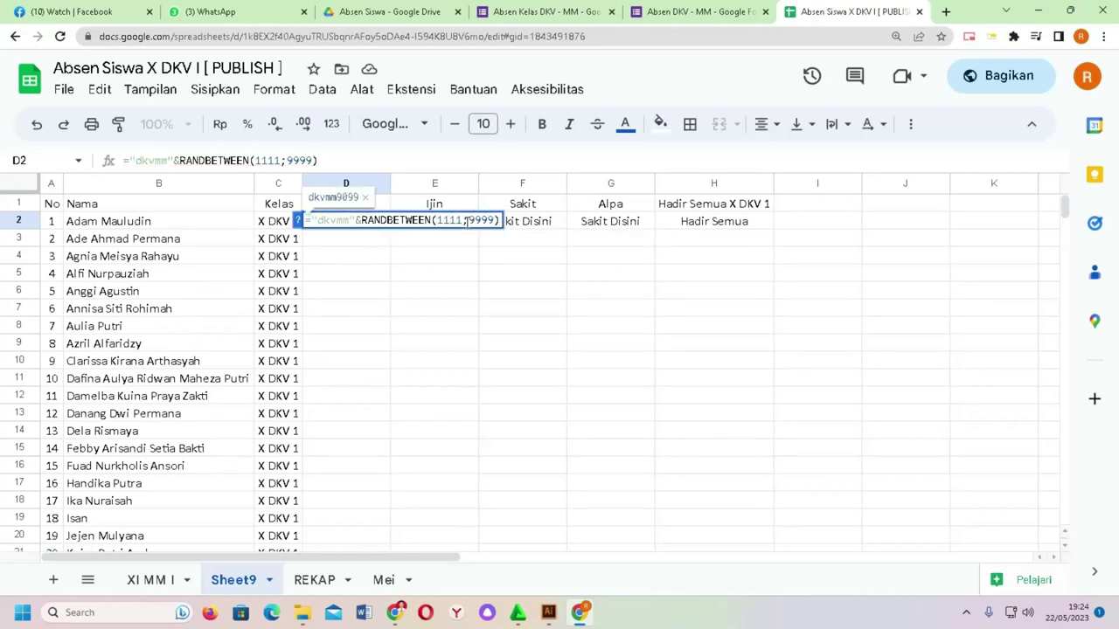
pyautogui.press('Return')
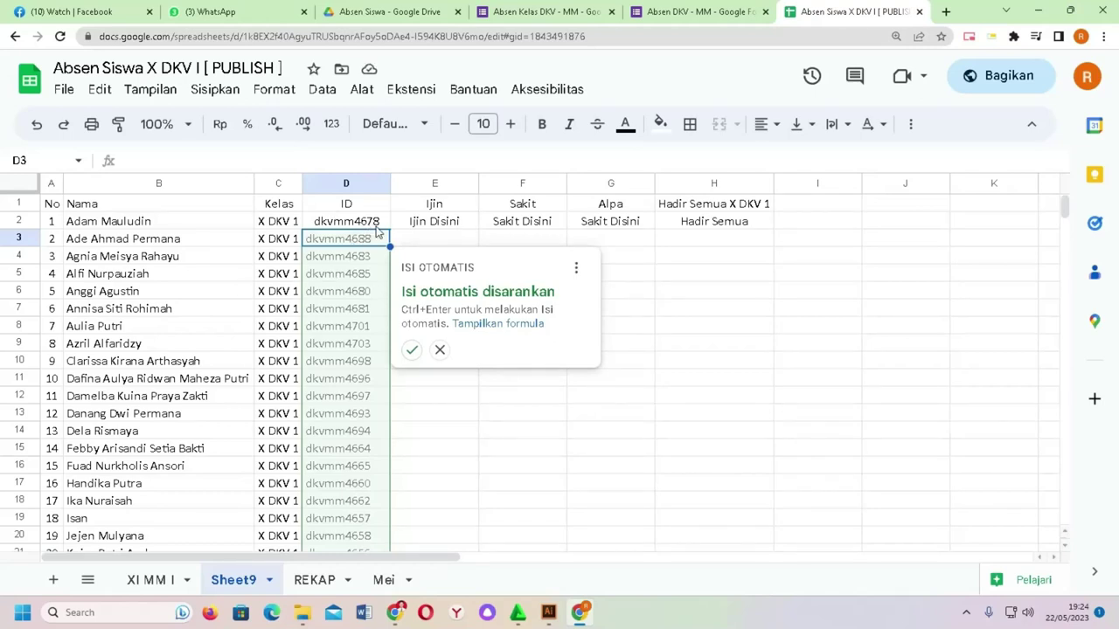
# Step: Accept the Isi otomatis suggestion to fill random ID codes down to row 38
pyautogui.click(412, 350)
pyautogui.scroll(-7, 365, 389)
pyautogui.scroll(12, 368, 384)
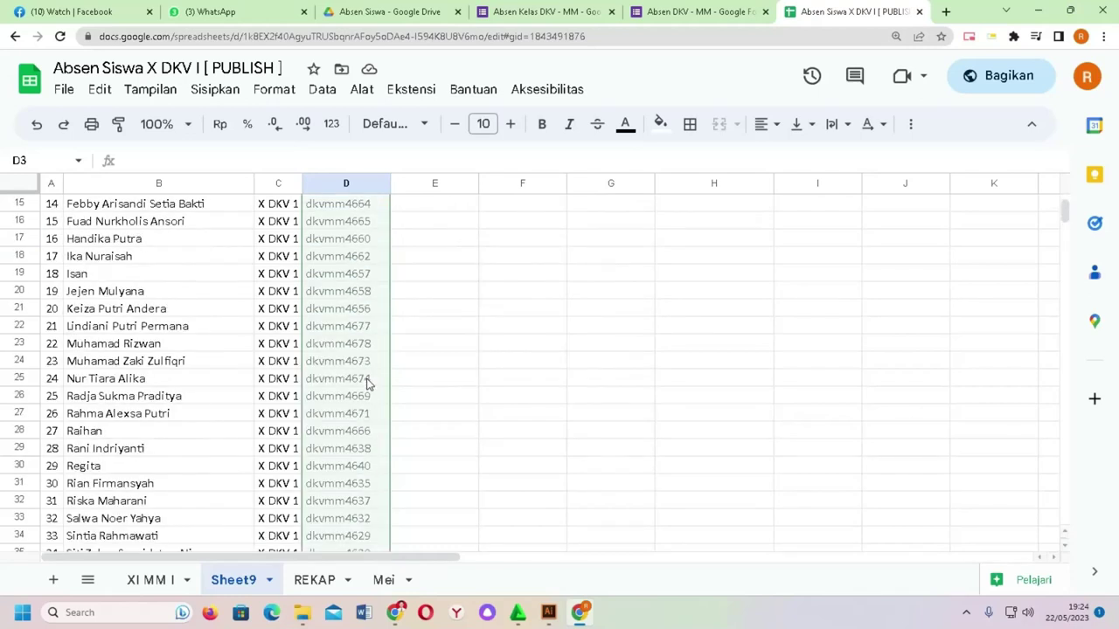
pyautogui.click(412, 349)
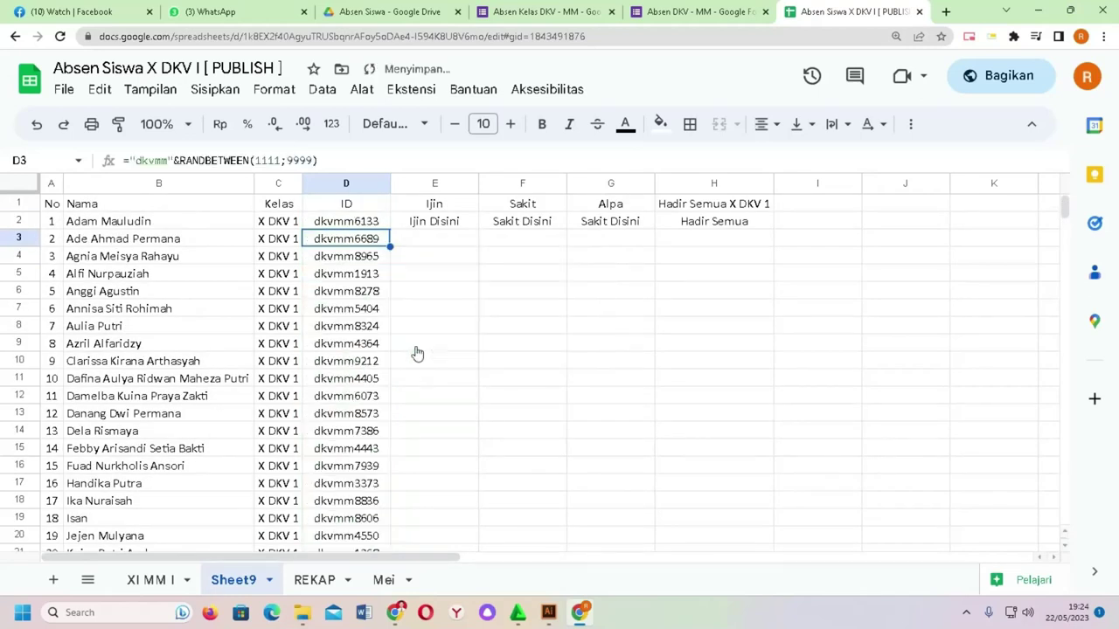
pyautogui.click(444, 300)
pyautogui.scroll(-7, 376, 243)
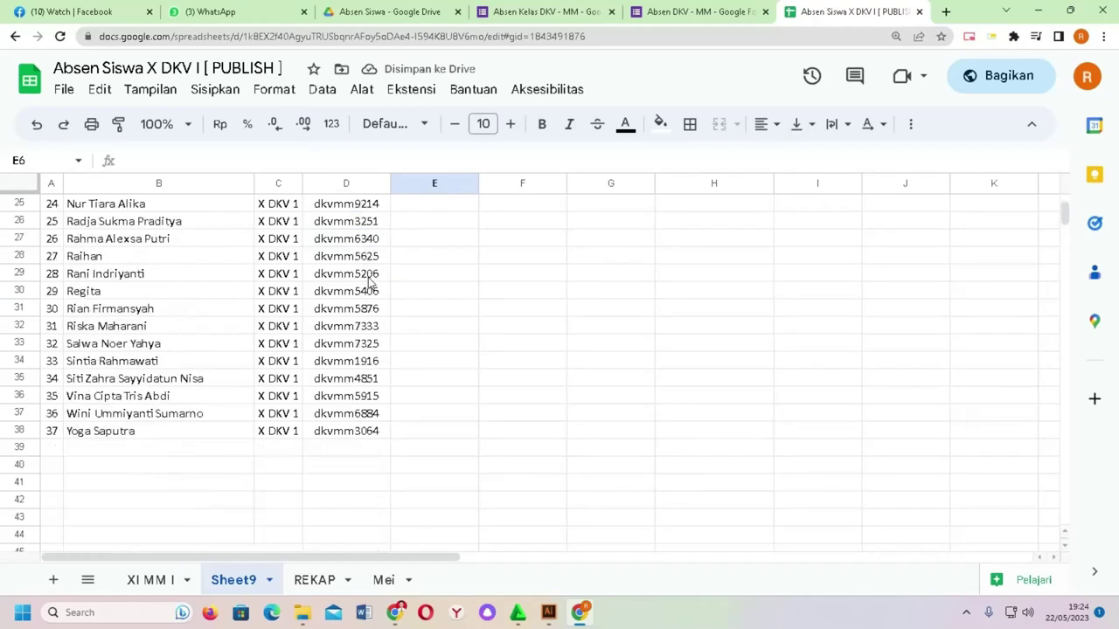
pyautogui.scroll(7, 340, 327)
# Step: Copy the ID codes in D2:D38 and paste them back with Tempel khusus > Hanya nilai
pyautogui.moveTo(350, 221); pyautogui.dragTo(361, 341)
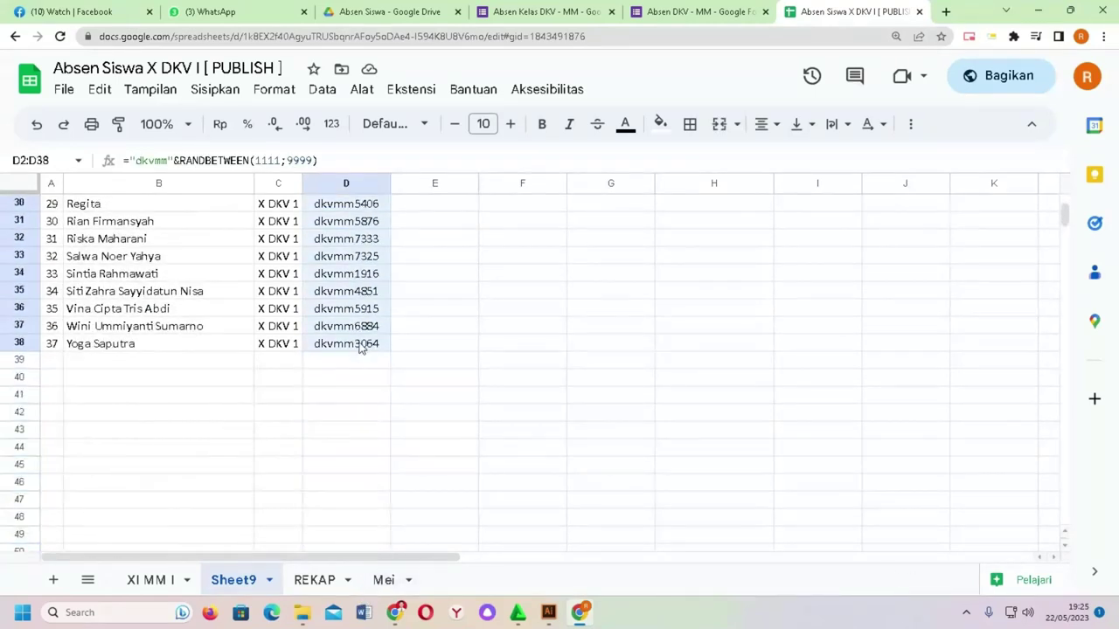
pyautogui.scroll(6, 362, 354)
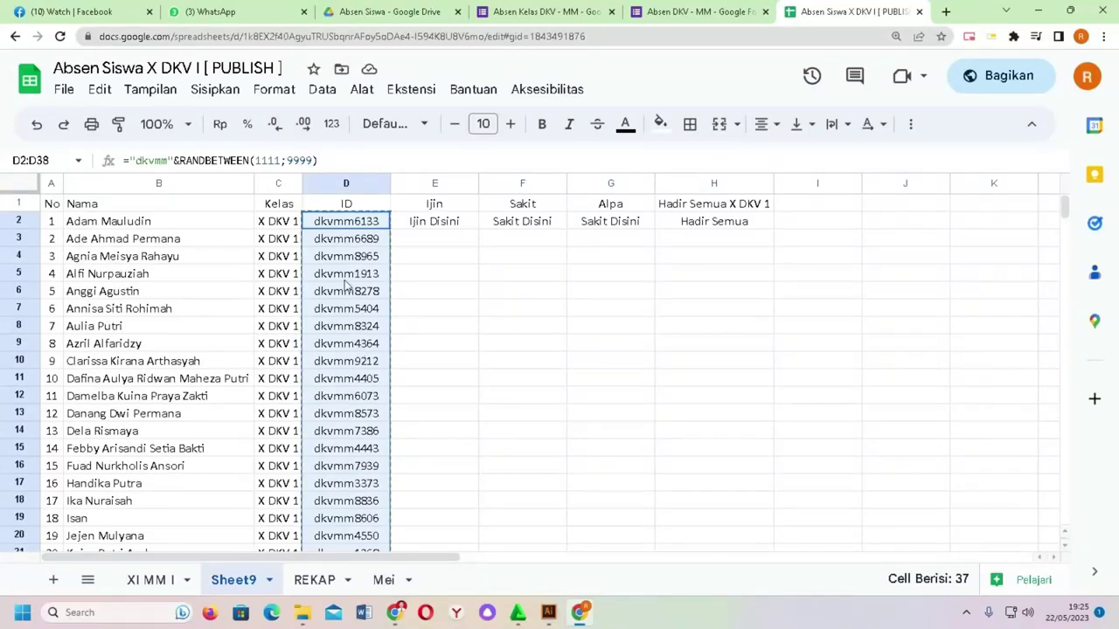
pyautogui.rightClick(348, 255)
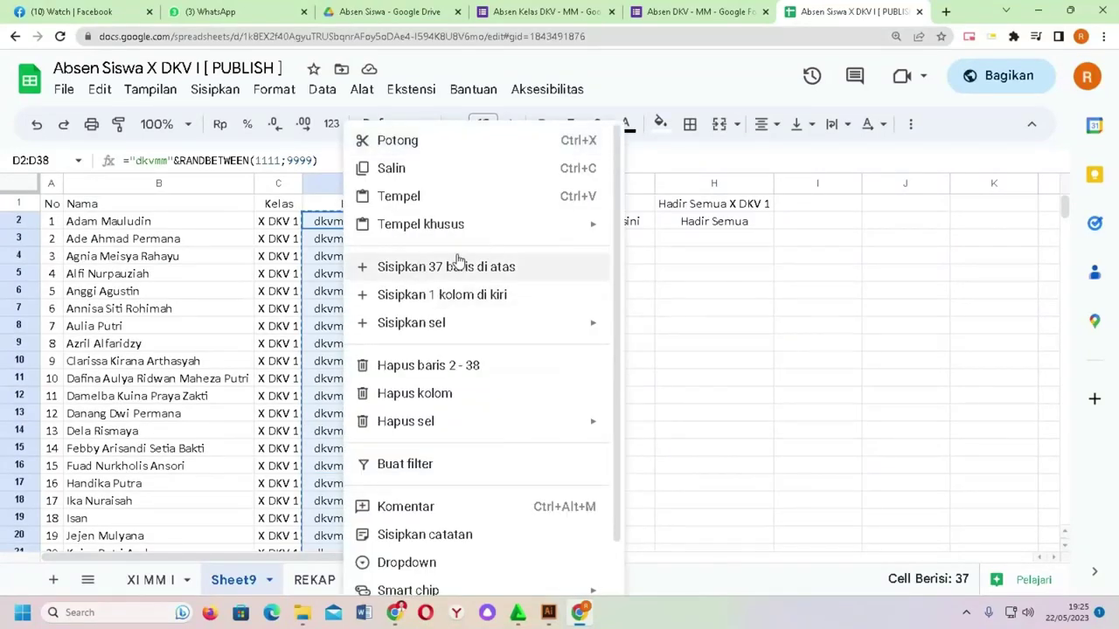
pyautogui.moveTo(463, 229)
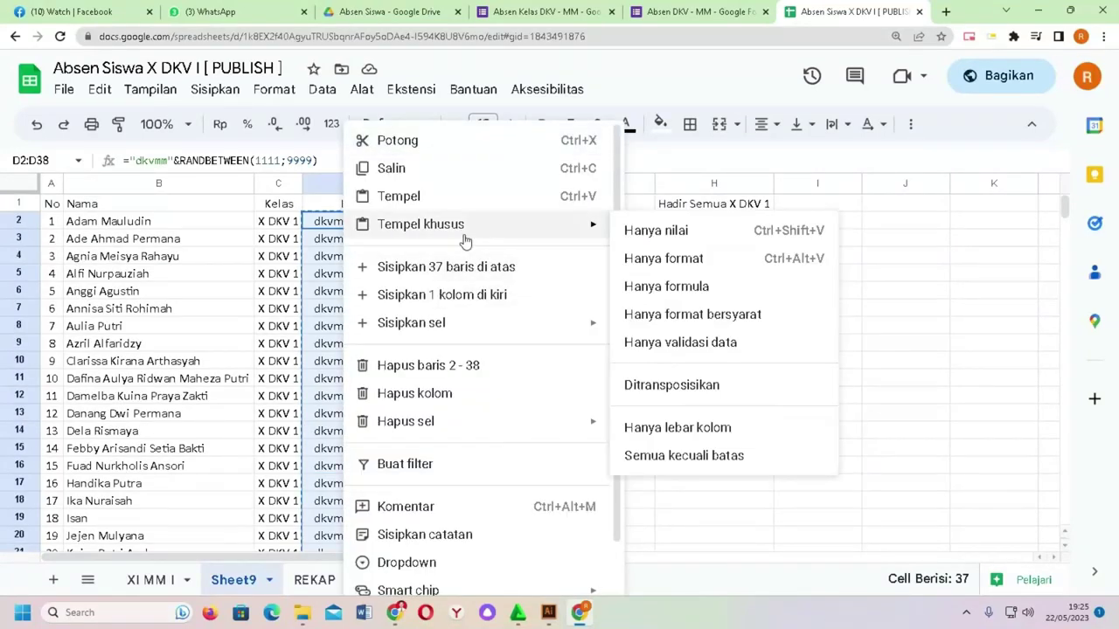
pyautogui.click(636, 233)
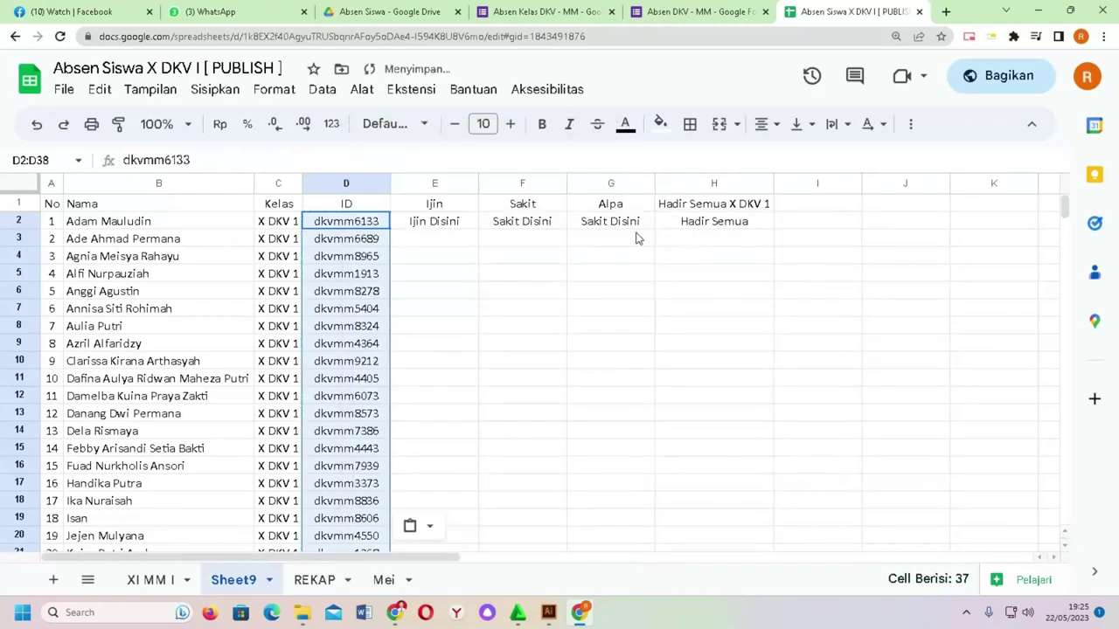
pyautogui.click(491, 262)
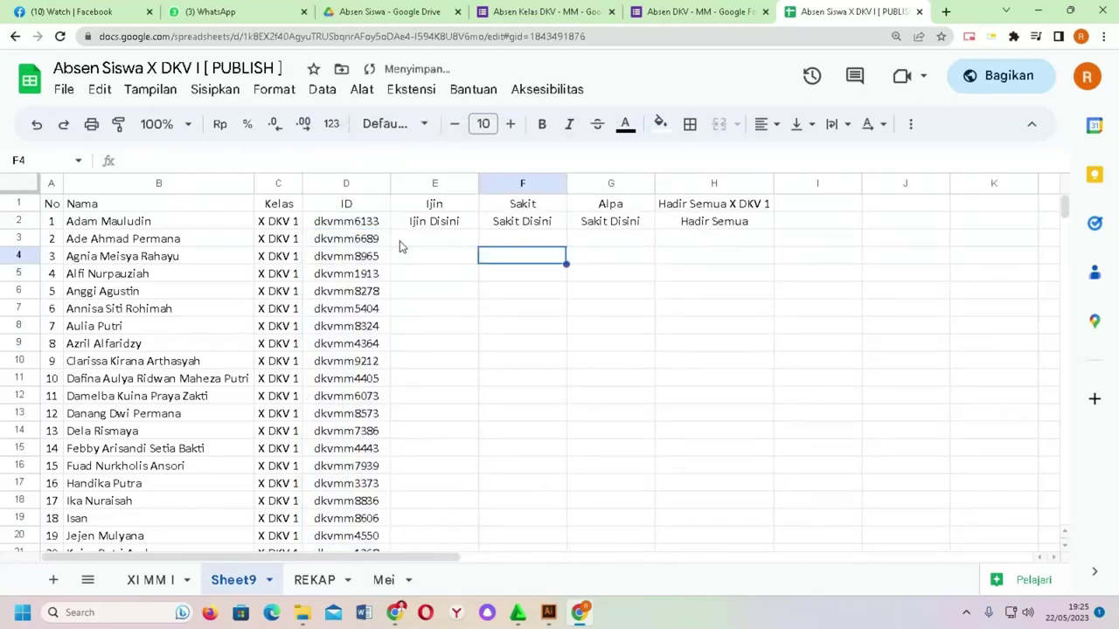
pyautogui.click(376, 226)
pyautogui.scroll(-8, 349, 324)
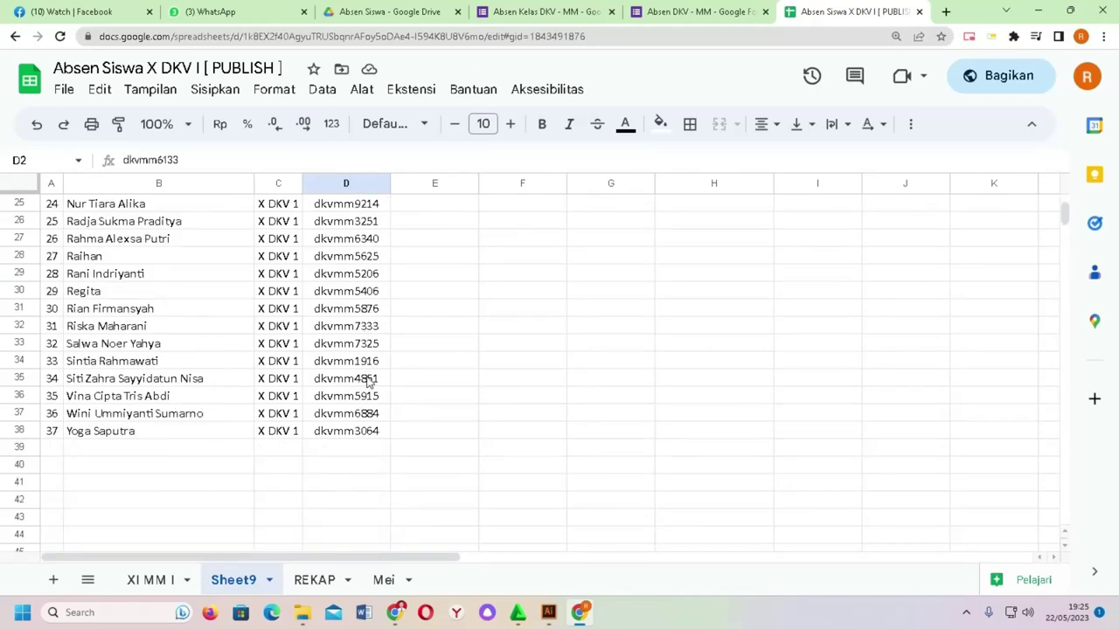
pyautogui.scroll(8, 367, 369)
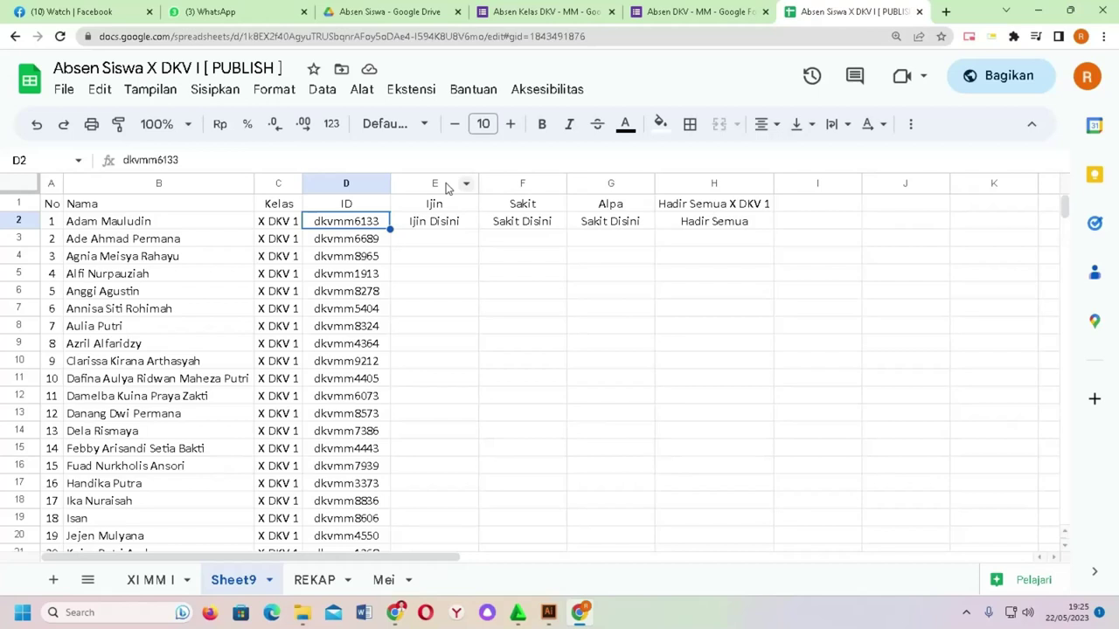
# Step: Switch to the Absen DKV - MM form, review its Nama/Kelas/Absen/ID questions, and open the More menu
pyautogui.click(572, 10)
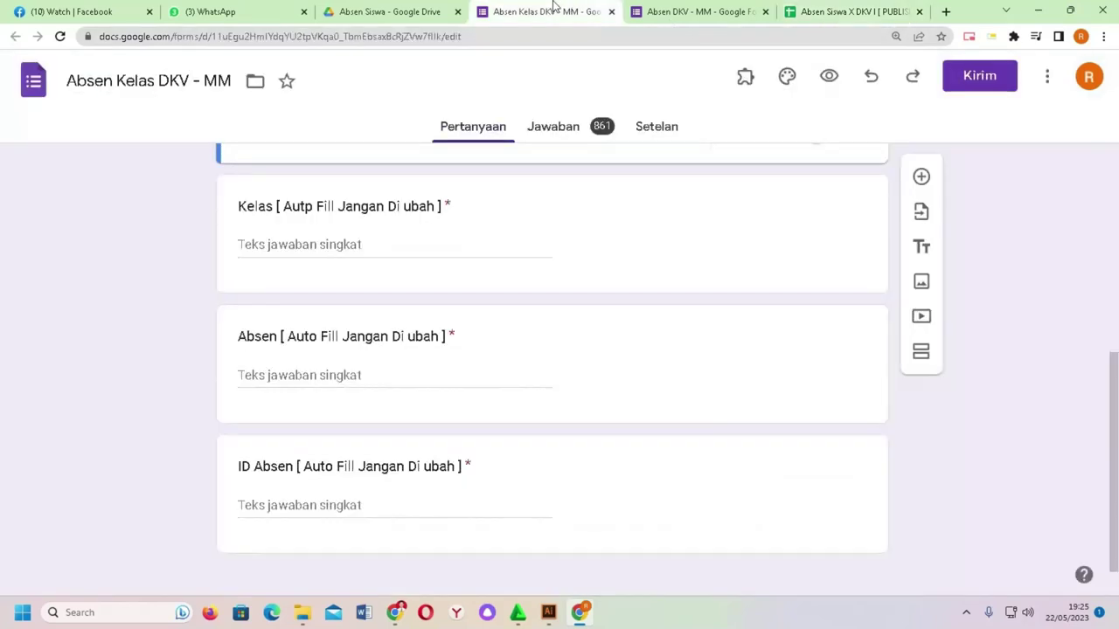
pyautogui.click(666, 9)
pyautogui.scroll(5, 350, 229)
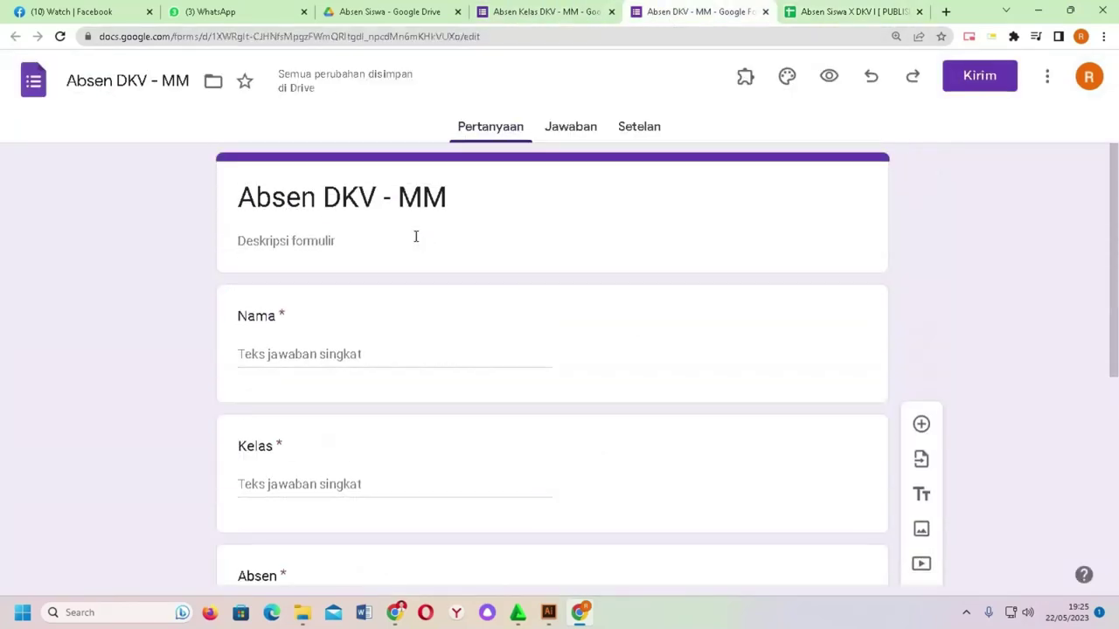
pyautogui.scroll(-2, 279, 281)
pyautogui.scroll(-2, 309, 297)
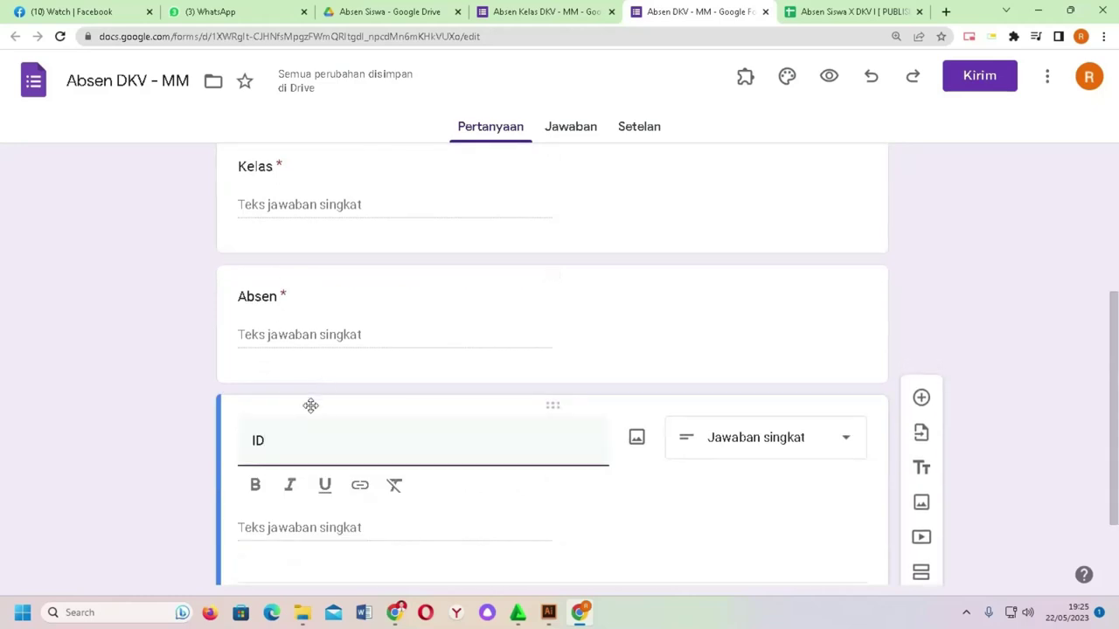
pyautogui.scroll(-2, 309, 404)
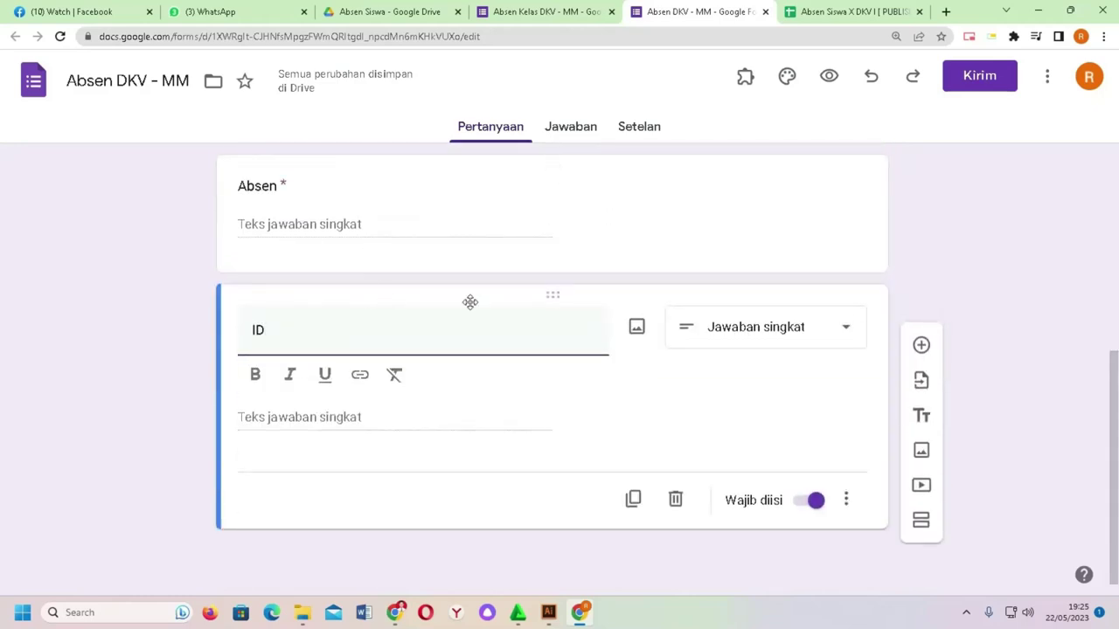
pyautogui.scroll(5, 559, 301)
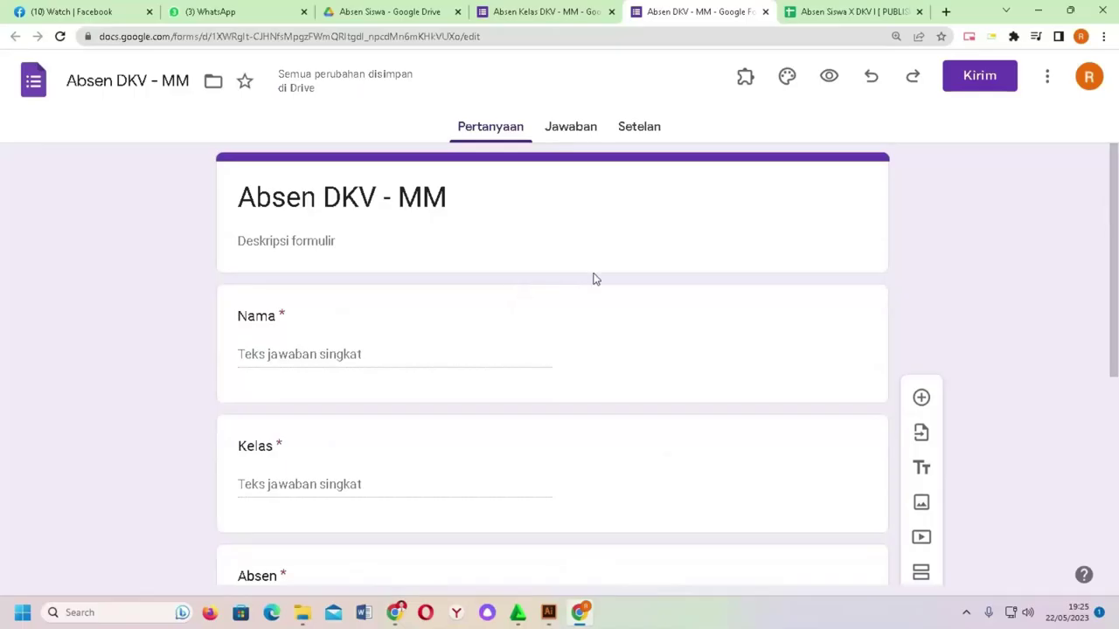
pyautogui.click(1047, 77)
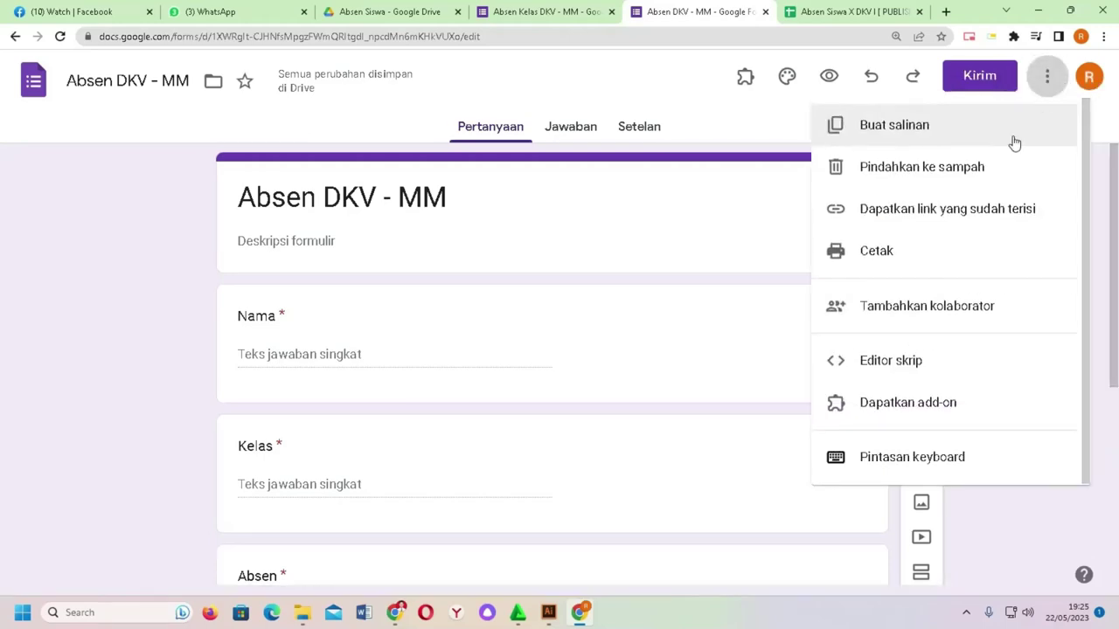
# Step: Open Dapatkan link yang sudah terisi and enter placeholder answers nama, kelas, abse and id
pyautogui.click(930, 222)
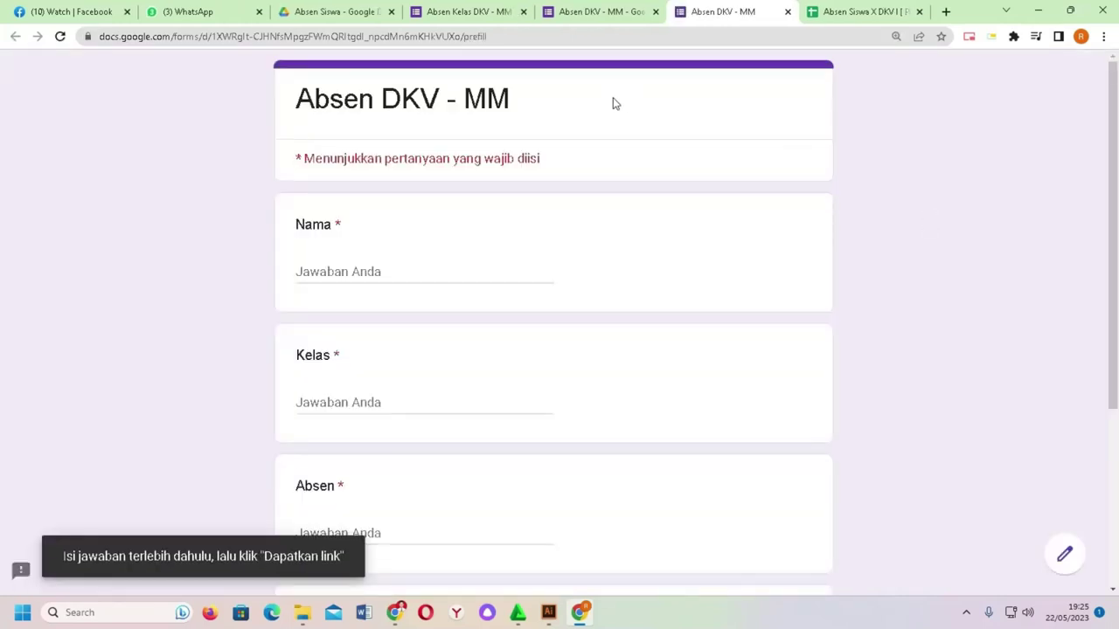
pyautogui.scroll(-3, 412, 200)
pyautogui.scroll(3, 417, 196)
pyautogui.click(377, 266)
pyautogui.write('nama')
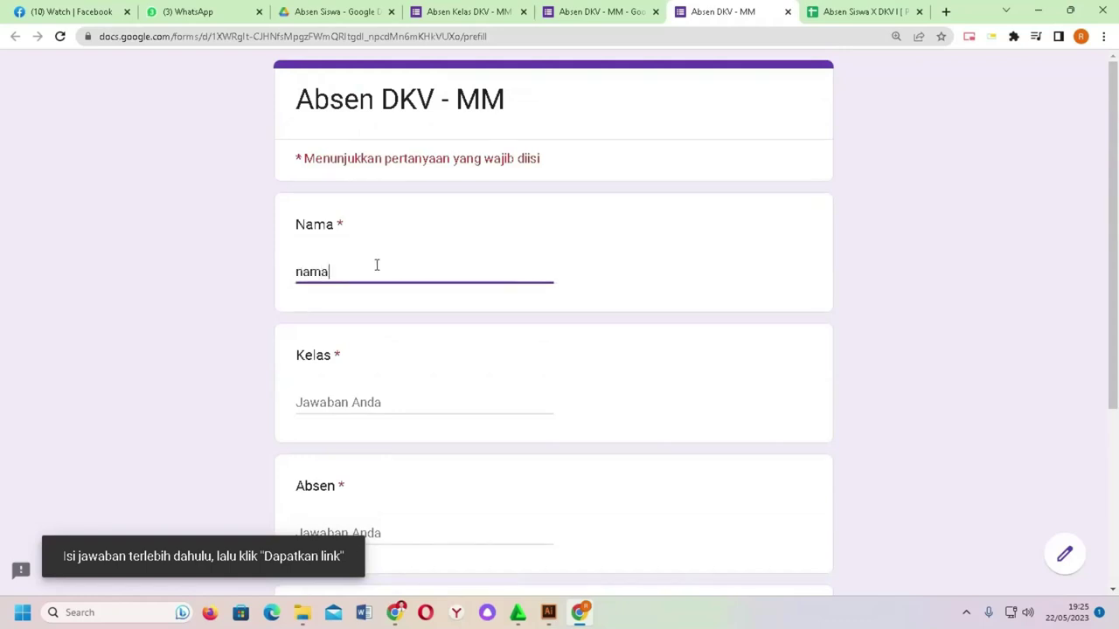
pyautogui.write('kelas')
pyautogui.press('Tab')
pyautogui.write('abse')
pyautogui.press('Tab')
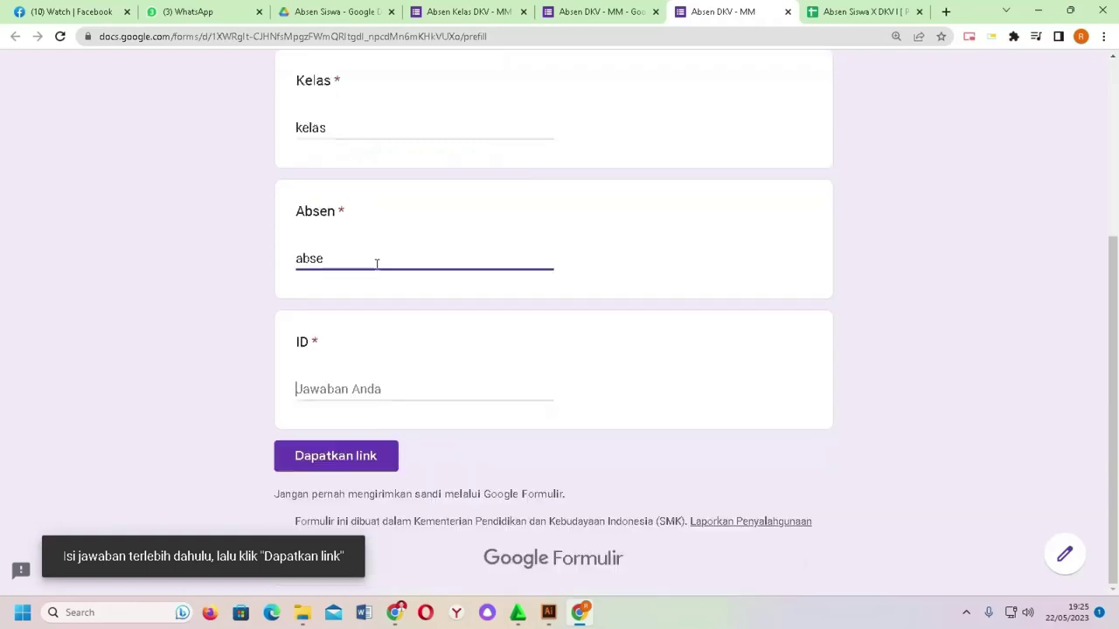
pyautogui.write('id')
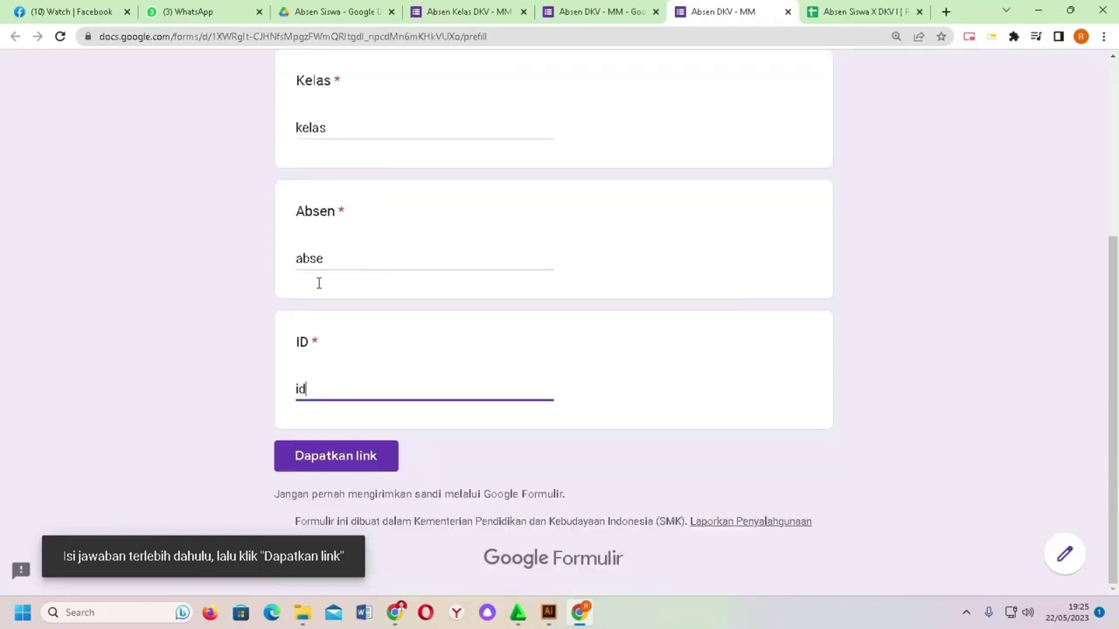
# Step: Generate and copy the prefilled link, then return to the attendance spreadsheet
pyautogui.click(354, 461)
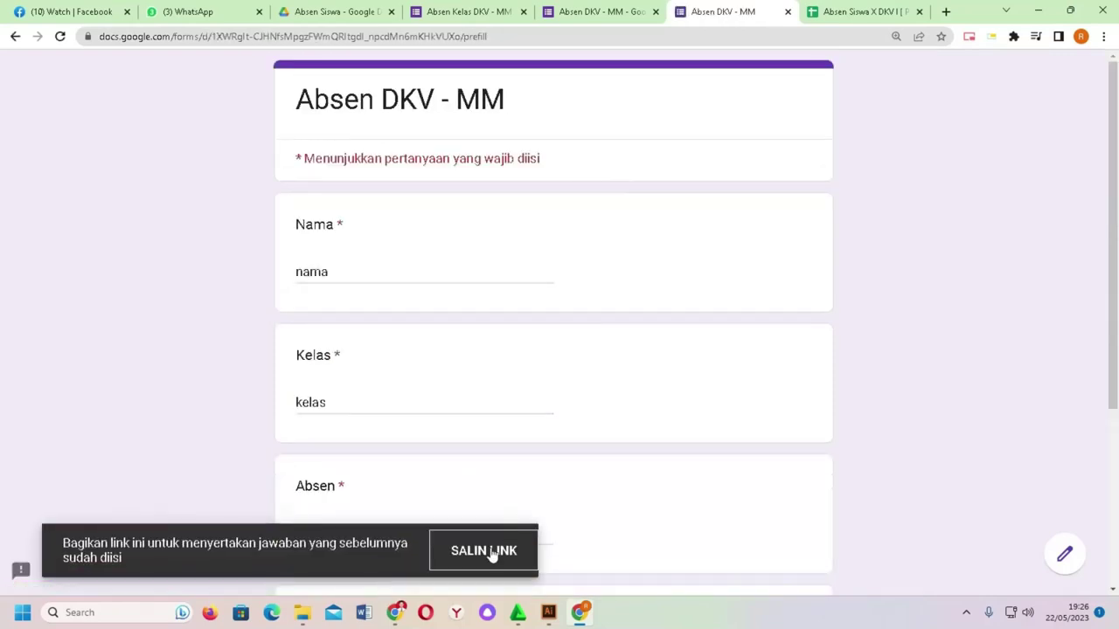
pyautogui.click(490, 553)
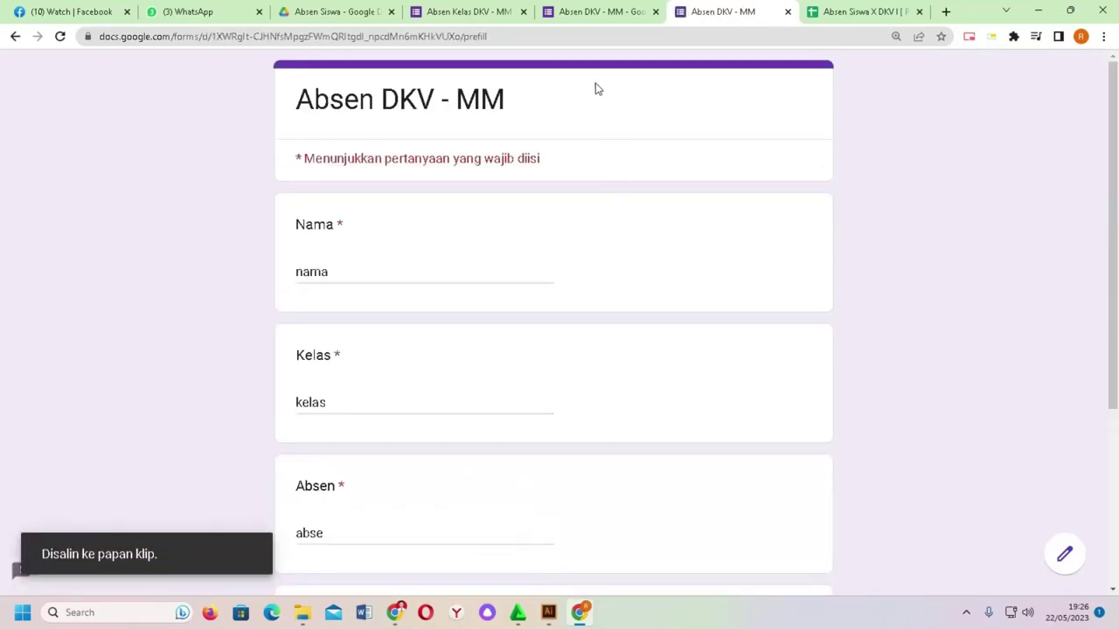
pyautogui.click(860, 12)
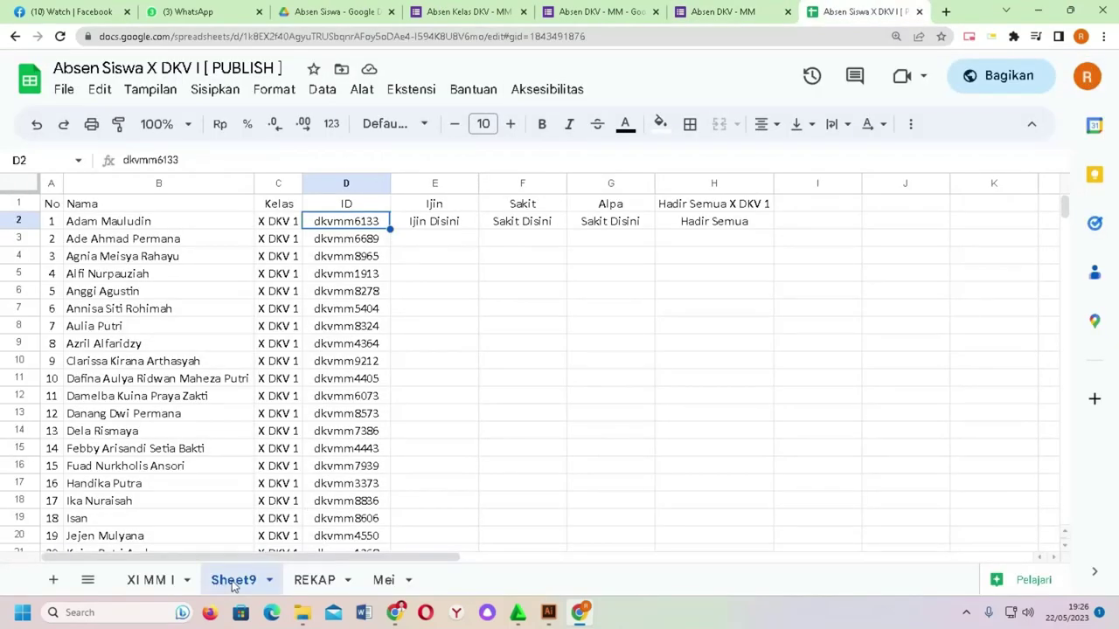
# Step: Paste the prefilled form link into cell I2
pyautogui.click(444, 252)
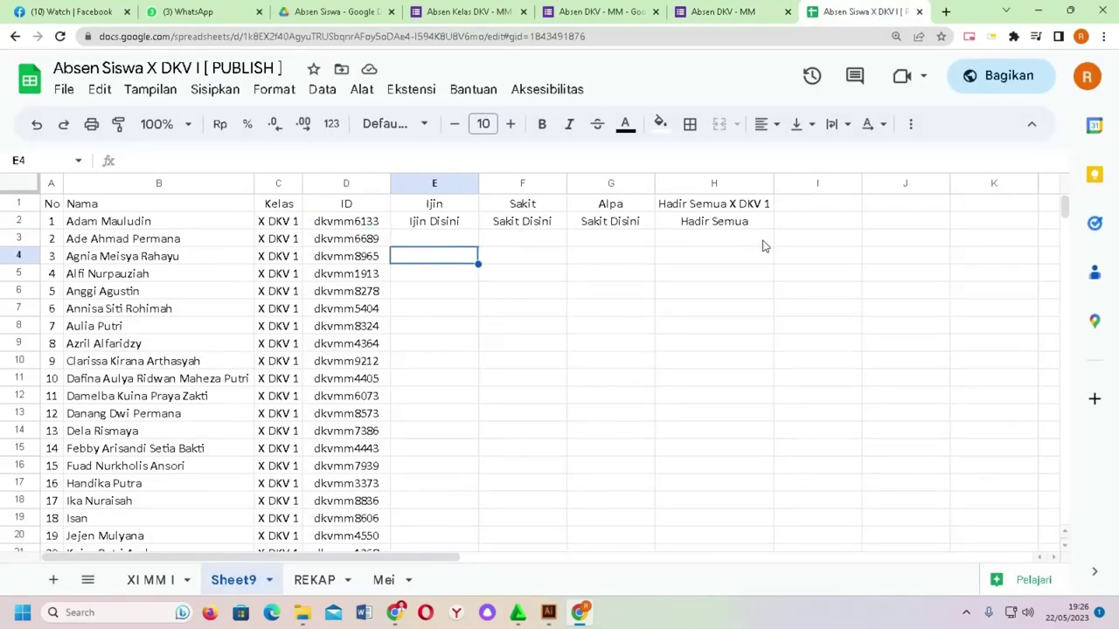
pyautogui.click(794, 224)
pyautogui.write('https://docs.google.com/forms/d/e/1FAIpQLSf_8ZRNipEoL0u8G5rubsOdblLjNy2lC1HpAZDK95-082UOmA/viewform?')
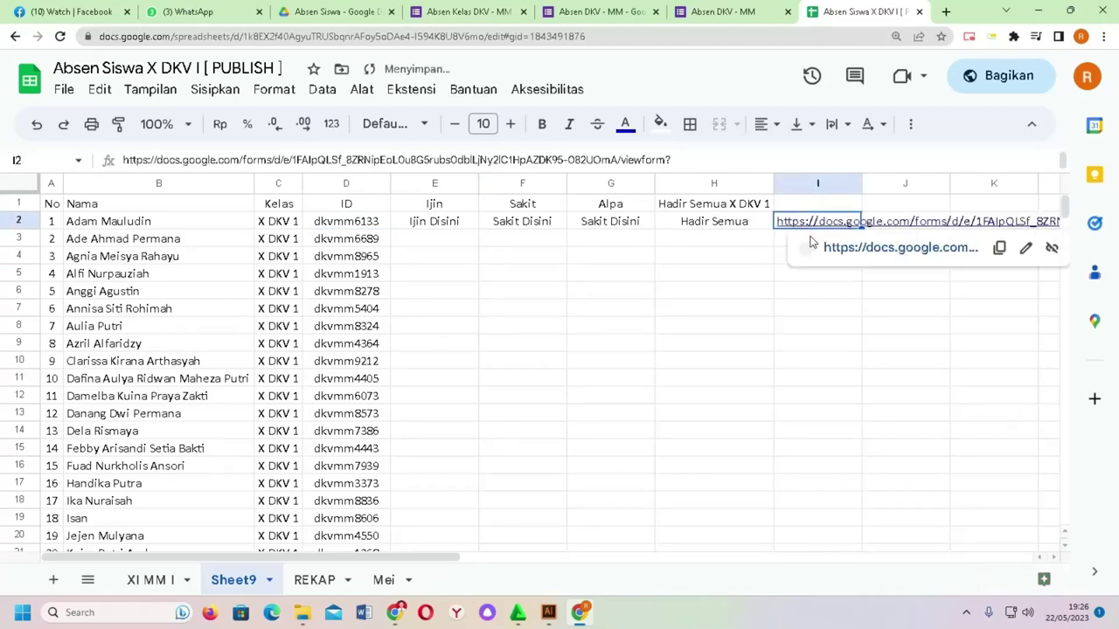
# Step: Open the pasted link to check the prefilled form, then return to the spreadsheet
pyautogui.click(860, 250)
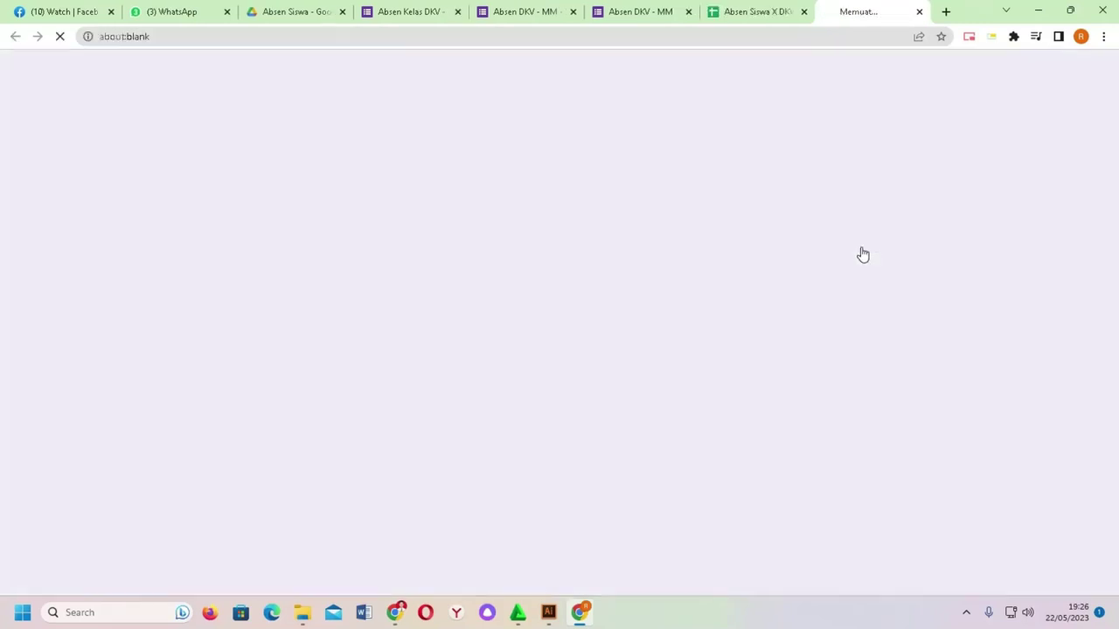
pyautogui.scroll(-4, 364, 227)
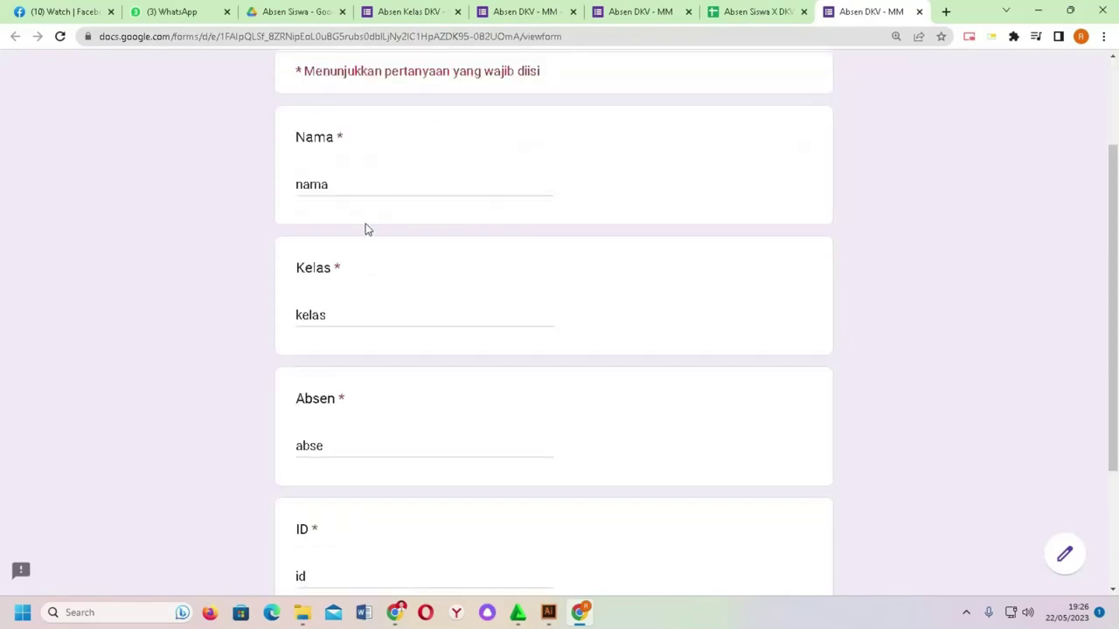
pyautogui.scroll(3, 362, 294)
pyautogui.scroll(-2, 362, 279)
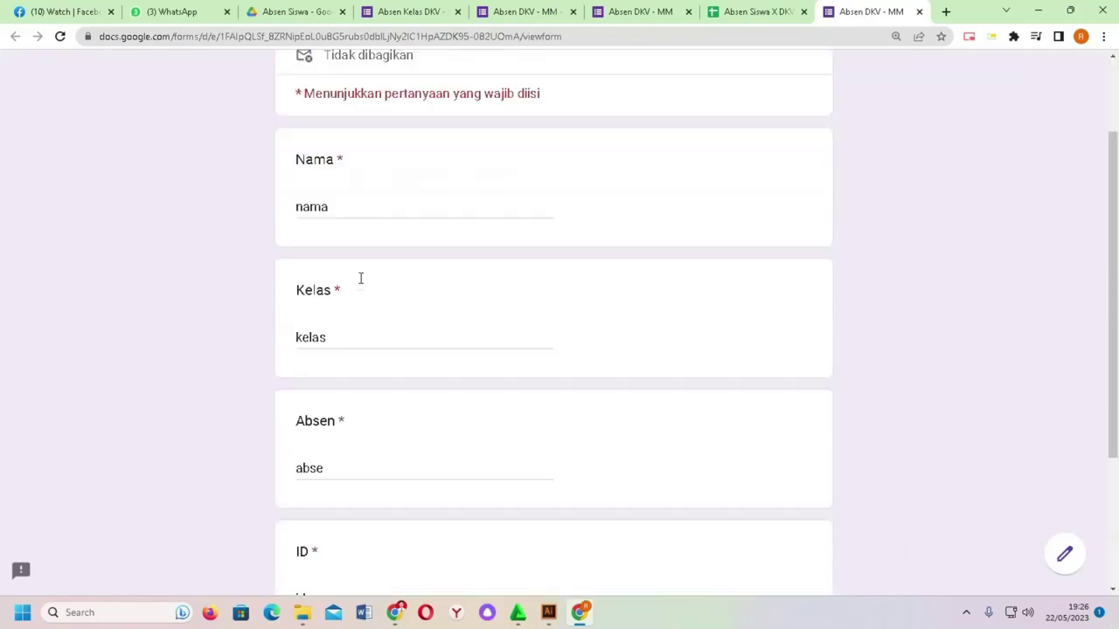
pyautogui.click(333, 400)
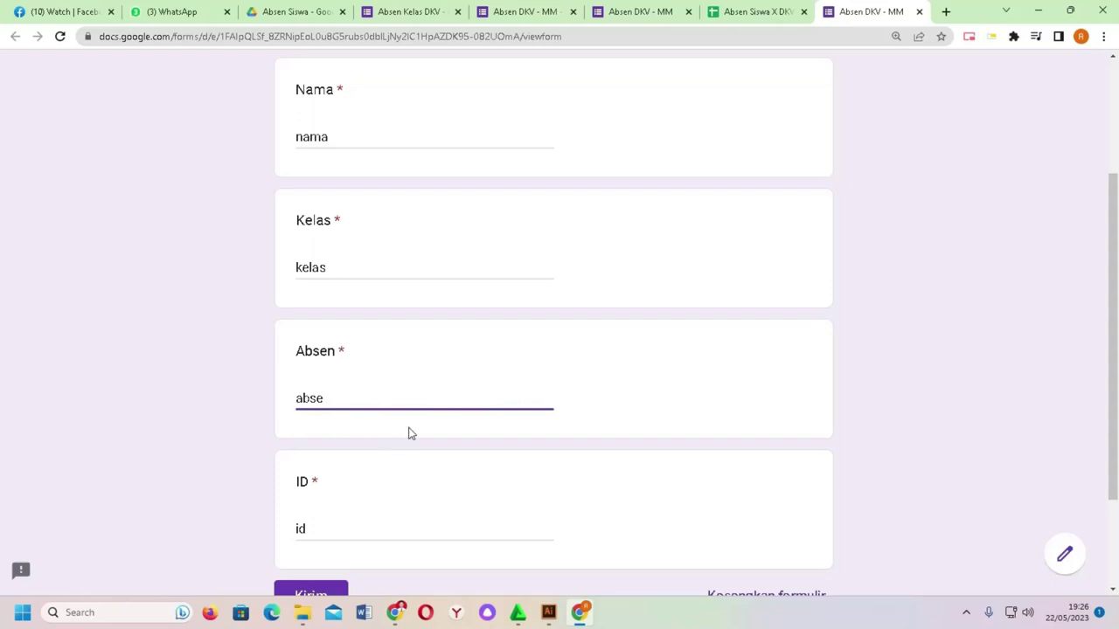
pyautogui.scroll(-1, 430, 402)
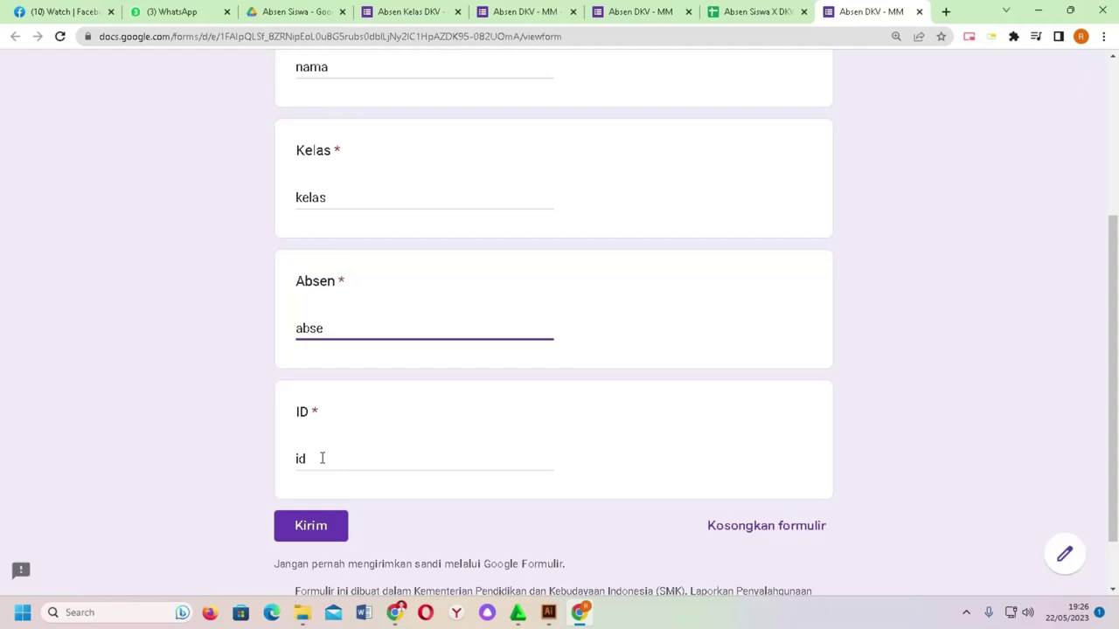
pyautogui.click(757, 12)
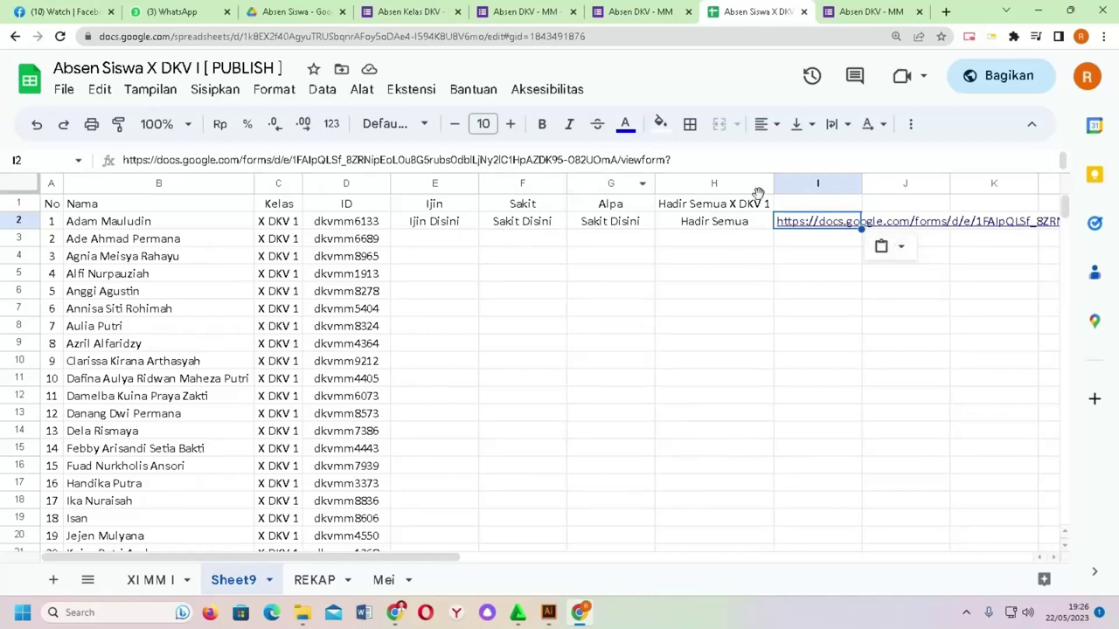
# Step: Clear the pasted link from I2 and the Ijin Disini text from E2
pyautogui.moveTo(844, 226)
pyautogui.press('Delete')
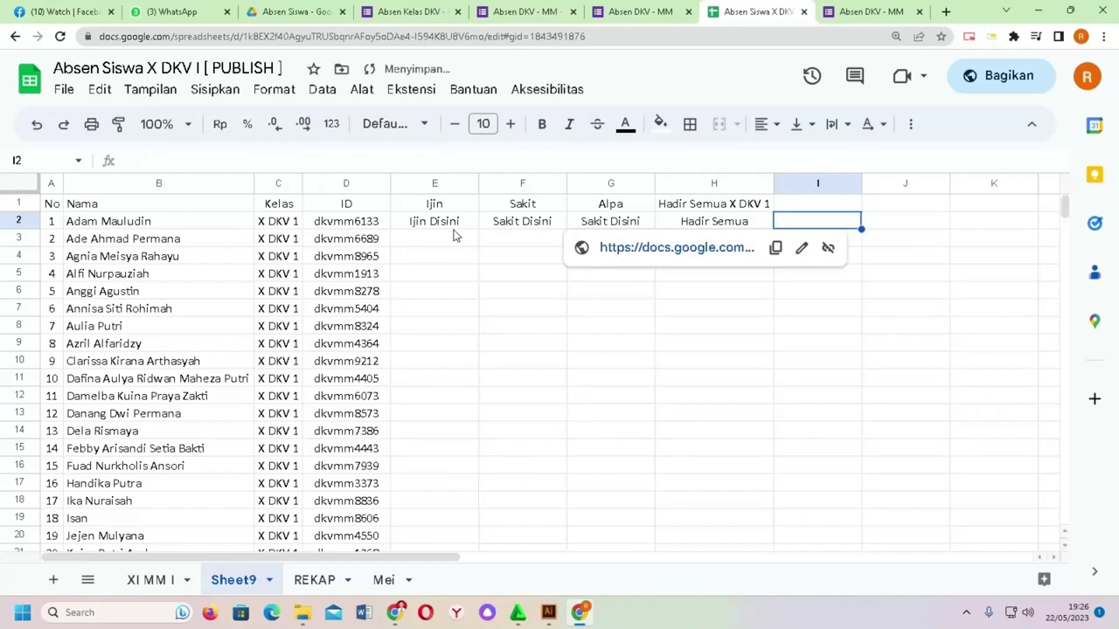
pyautogui.click(453, 227)
pyautogui.press('Delete')
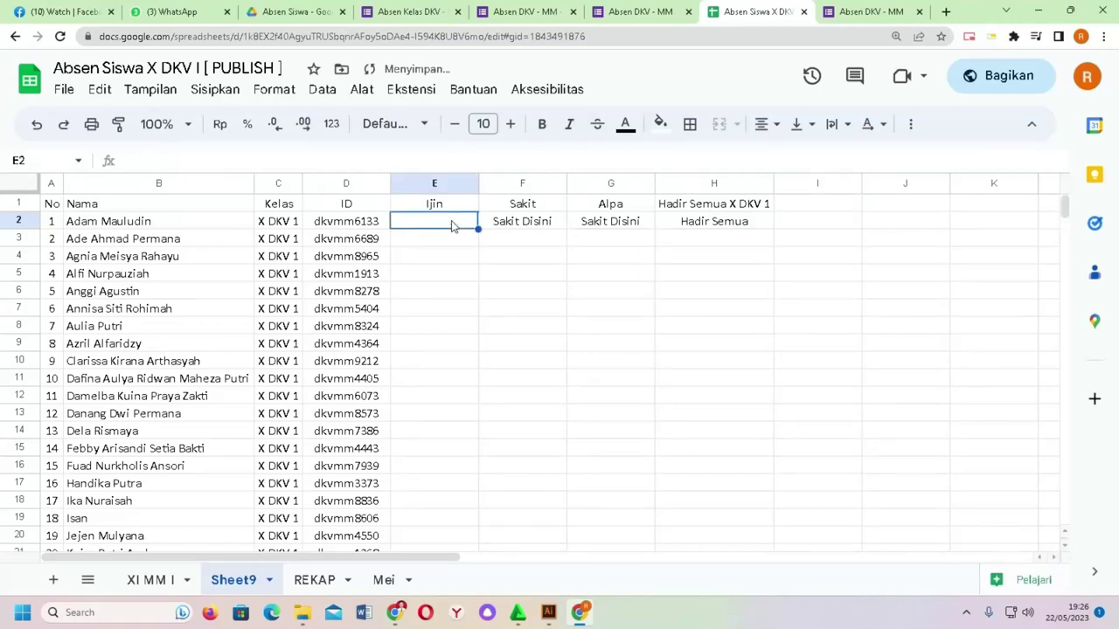
# Step: Enter =HYPERLINK("<prefill URL>";"Ijin Disini") in E2 and open the link to test it
pyautogui.click(343, 162)
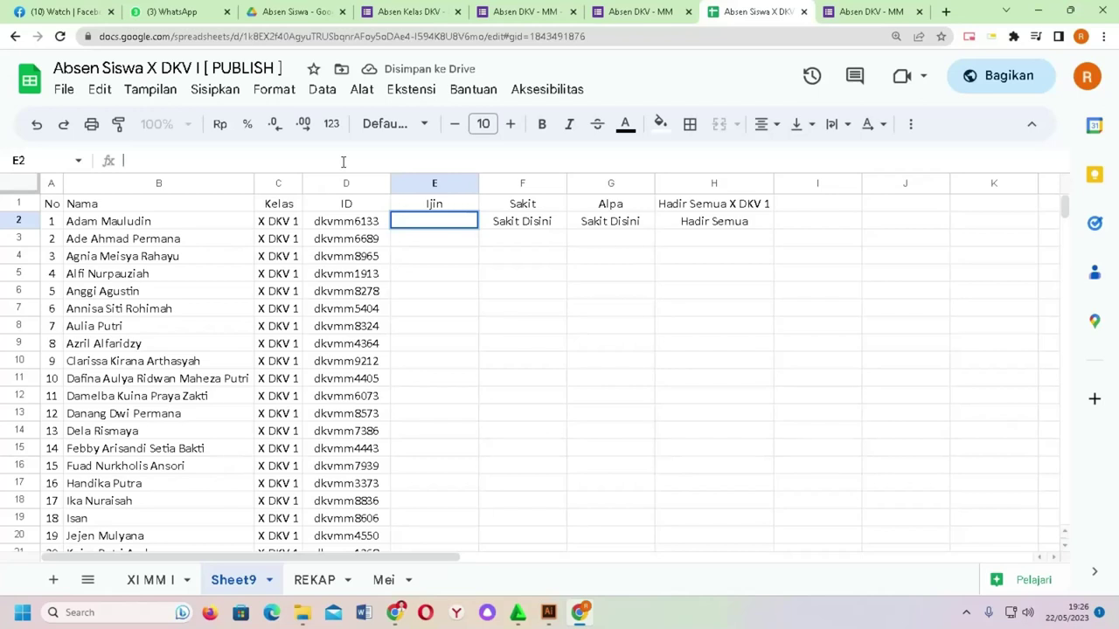
pyautogui.write('=hy')
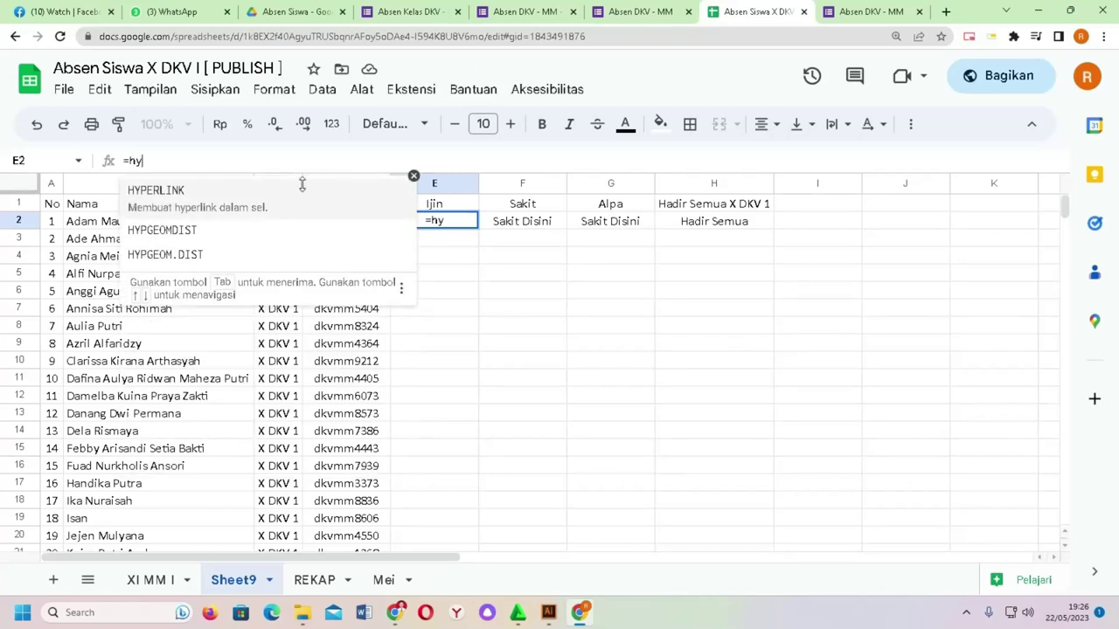
pyautogui.click(282, 203)
pyautogui.write('"')
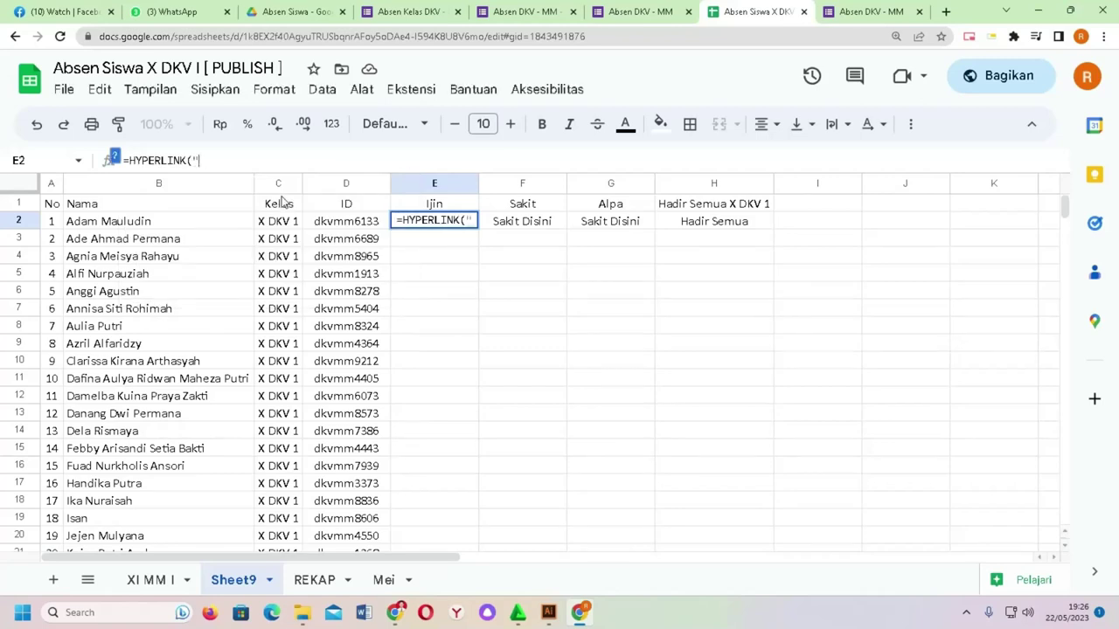
pyautogui.write('https://docs.google.com/forms/d/e/1FAIpQLSf_8ZRNipEoL0u8G5rubs0dblLjNy2lC1HpAZDK95-082U0mA/viewform?usp=pp_url&entry.141866584=nama&entry.1304176322=kelas&entry.1270339538=abse&entry.671649058=id')
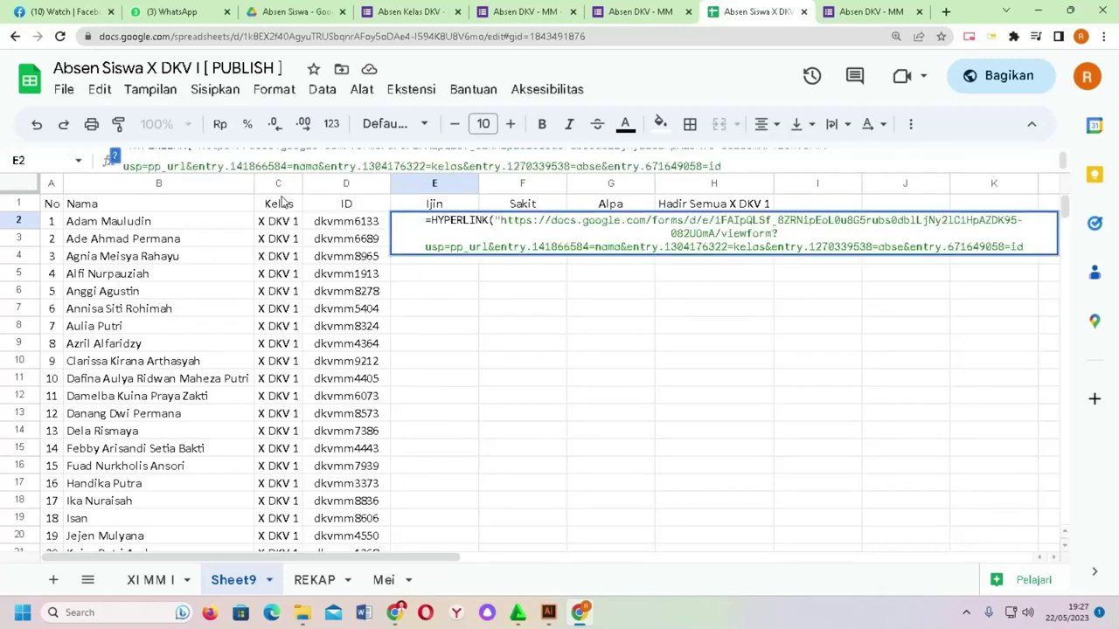
pyautogui.click(1031, 246)
pyautogui.write('"')
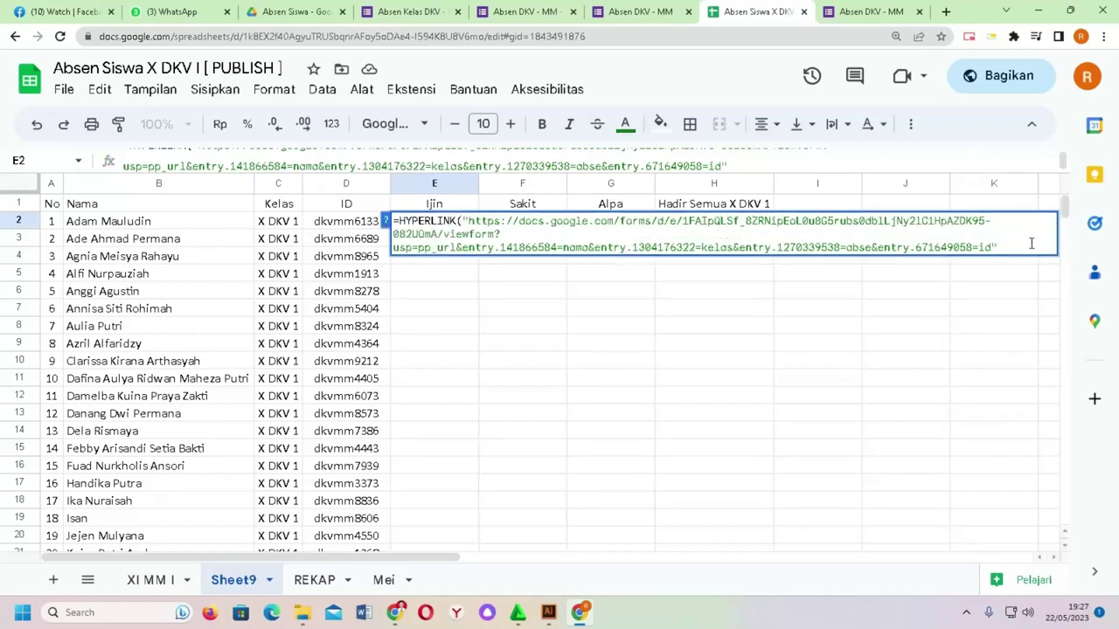
pyautogui.write(';')
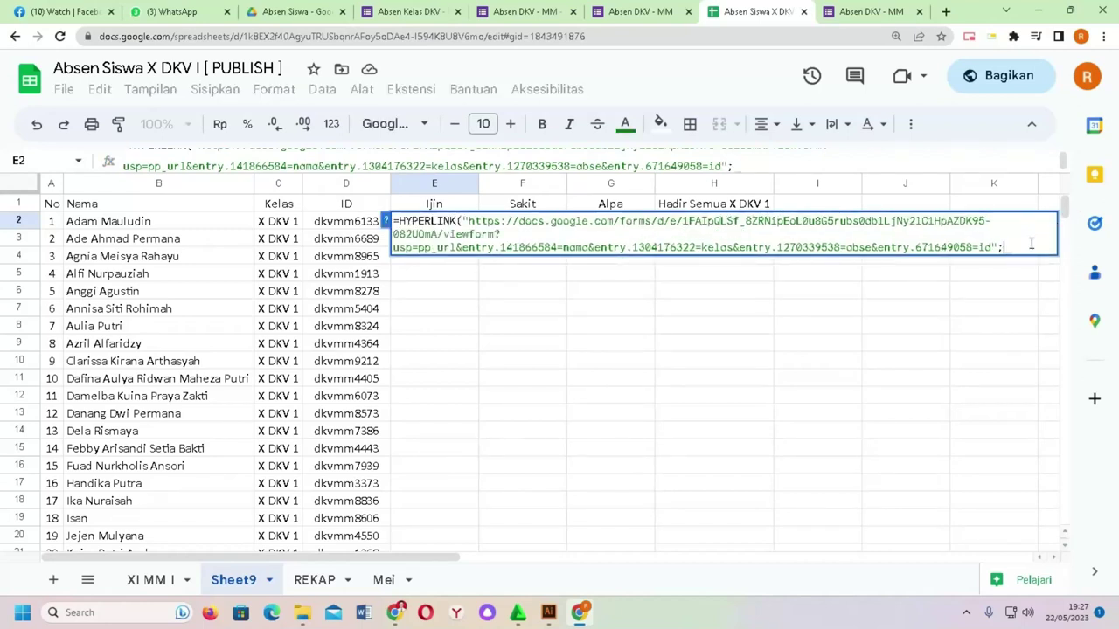
pyautogui.write('"Ijin Disini')
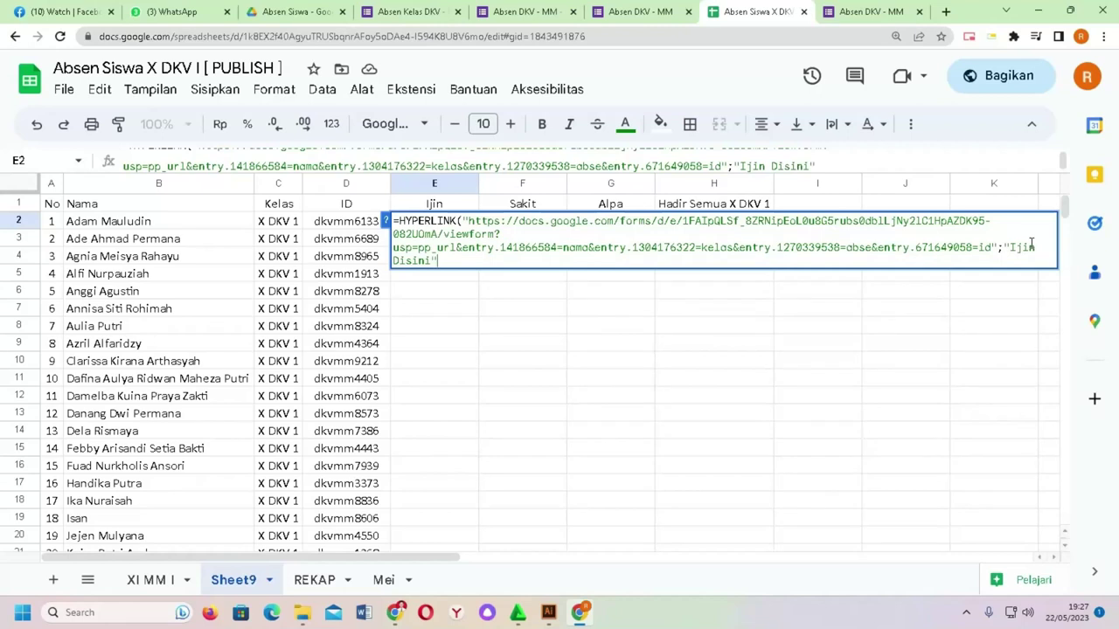
pyautogui.write('"')
pyautogui.press('Return')
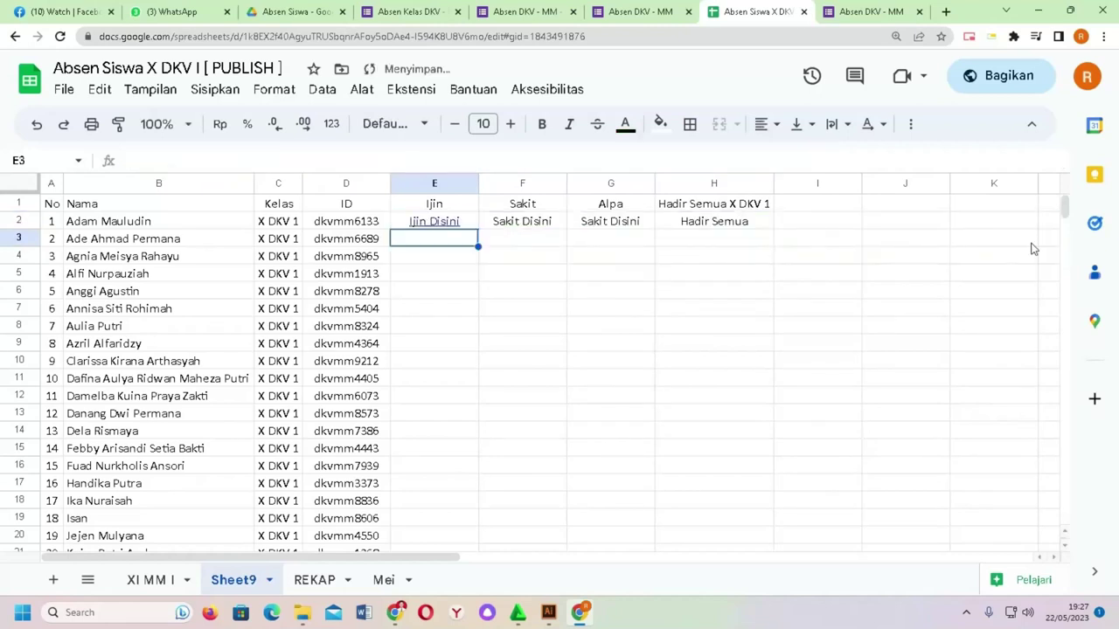
pyautogui.click(443, 226)
pyautogui.click(477, 250)
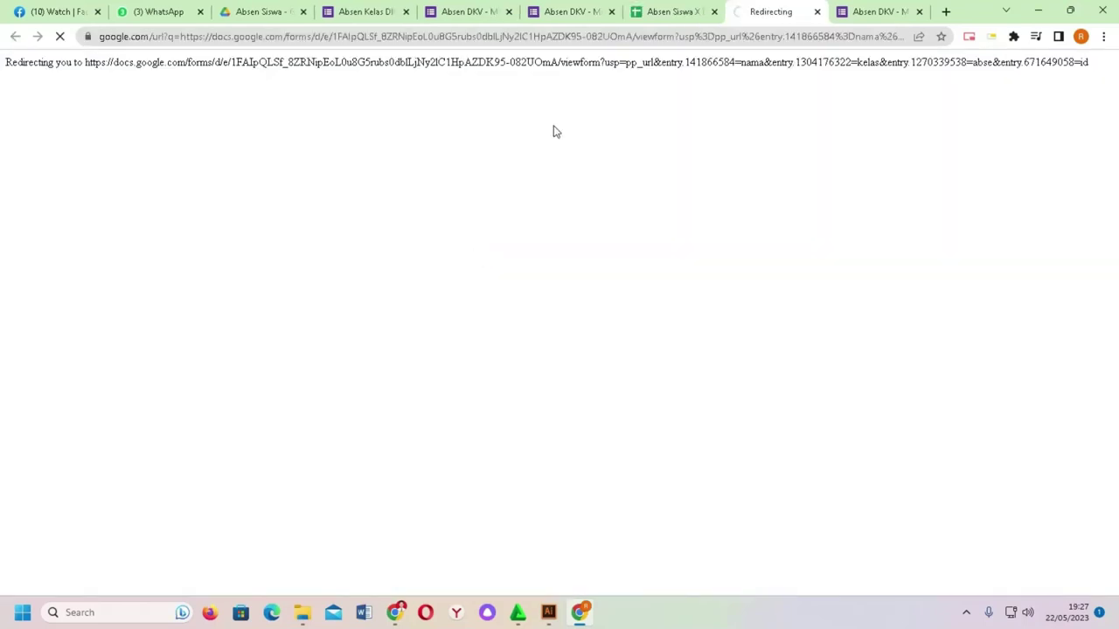
# Step: Close both prefilled form test tabs, confirming Keluar, and switch to the remaining form tab
pyautogui.scroll(-2, 350, 314)
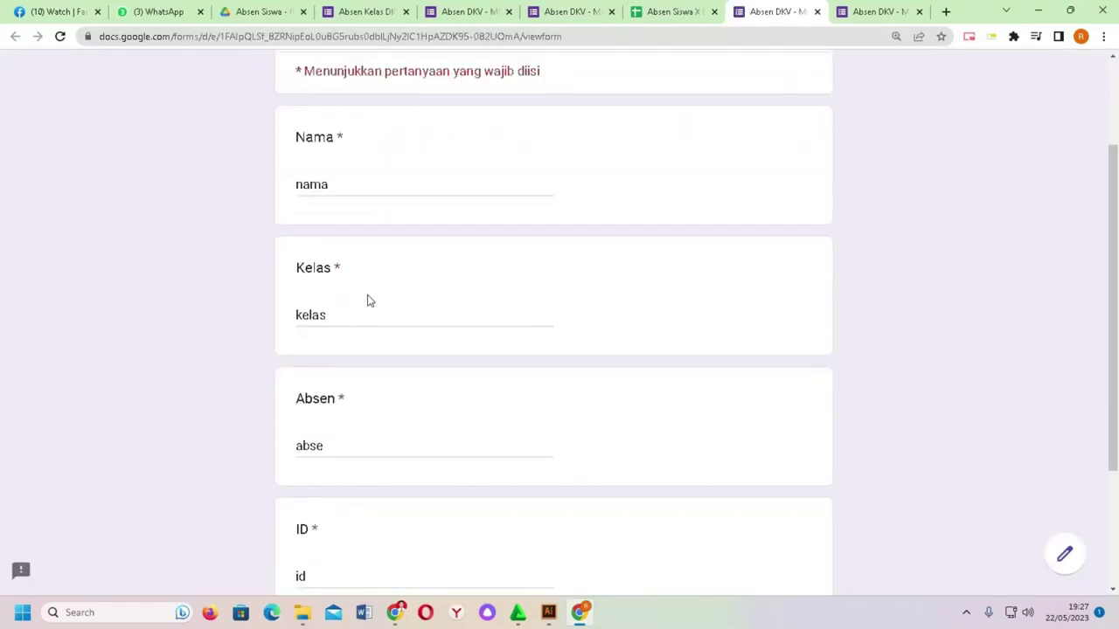
pyautogui.scroll(-2, 349, 384)
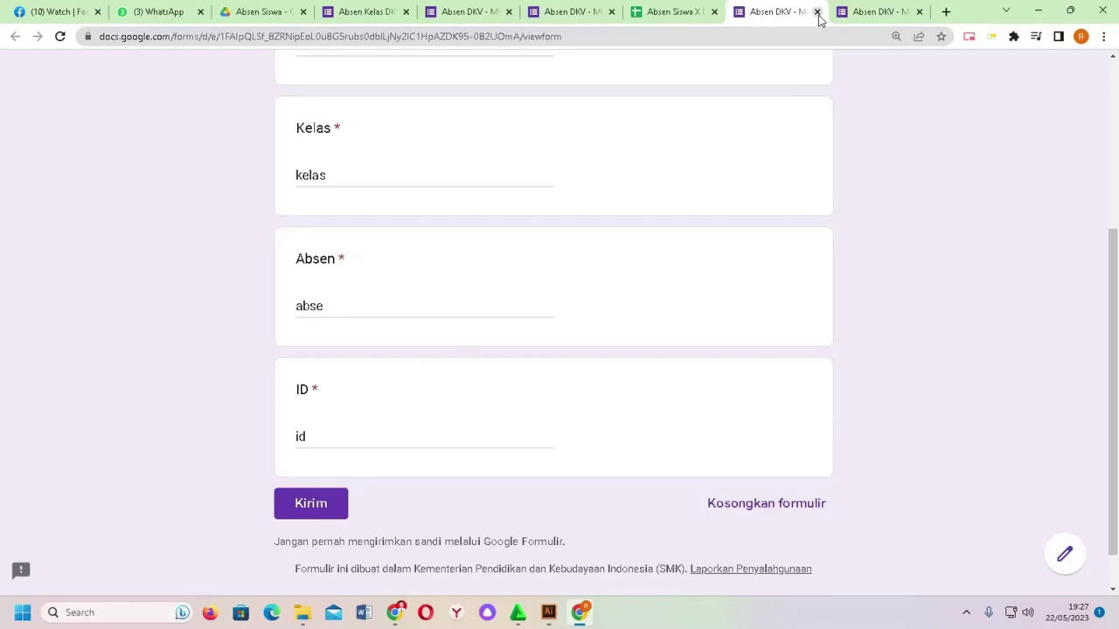
pyautogui.click(818, 11)
pyautogui.click(817, 11)
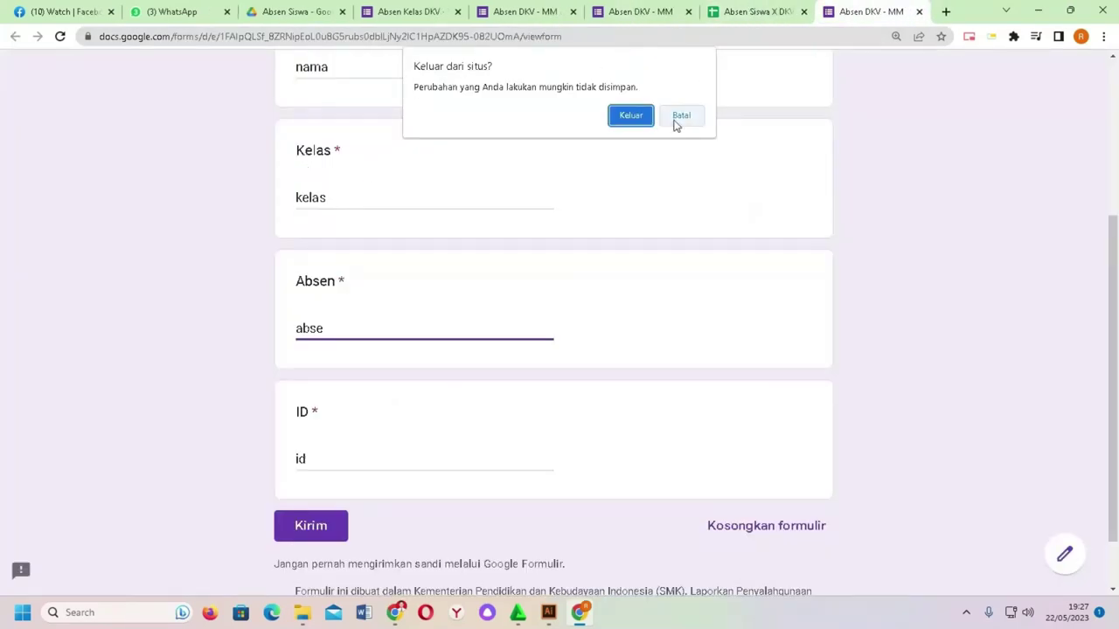
pyautogui.click(631, 116)
pyautogui.click(729, 10)
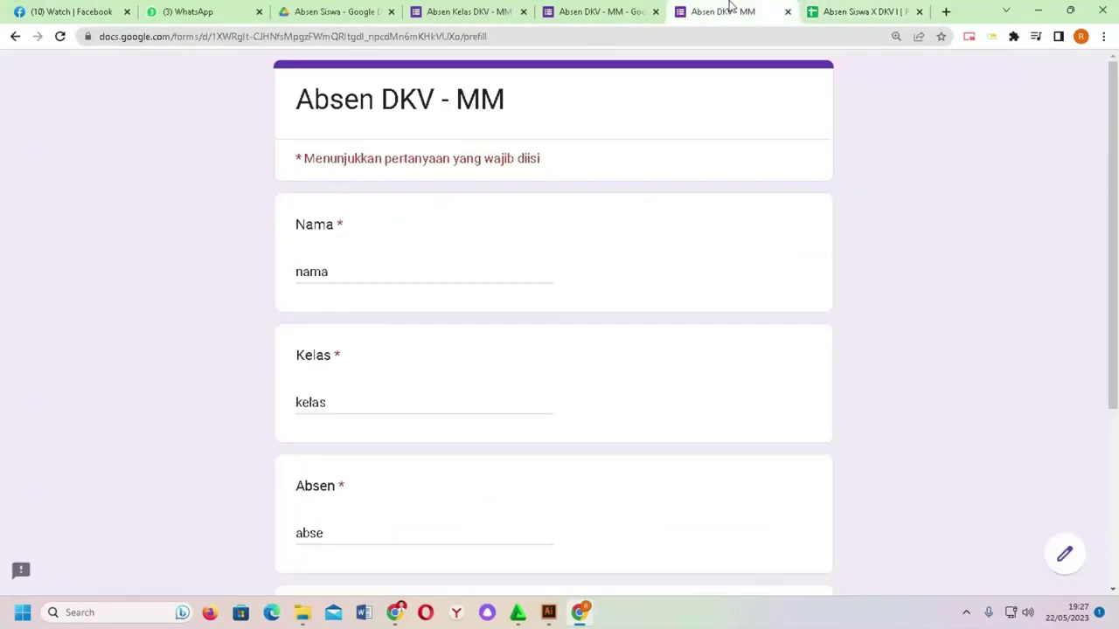
# Step: Close the form prefill tab and navigate around the attendance sheet
pyautogui.click(788, 11)
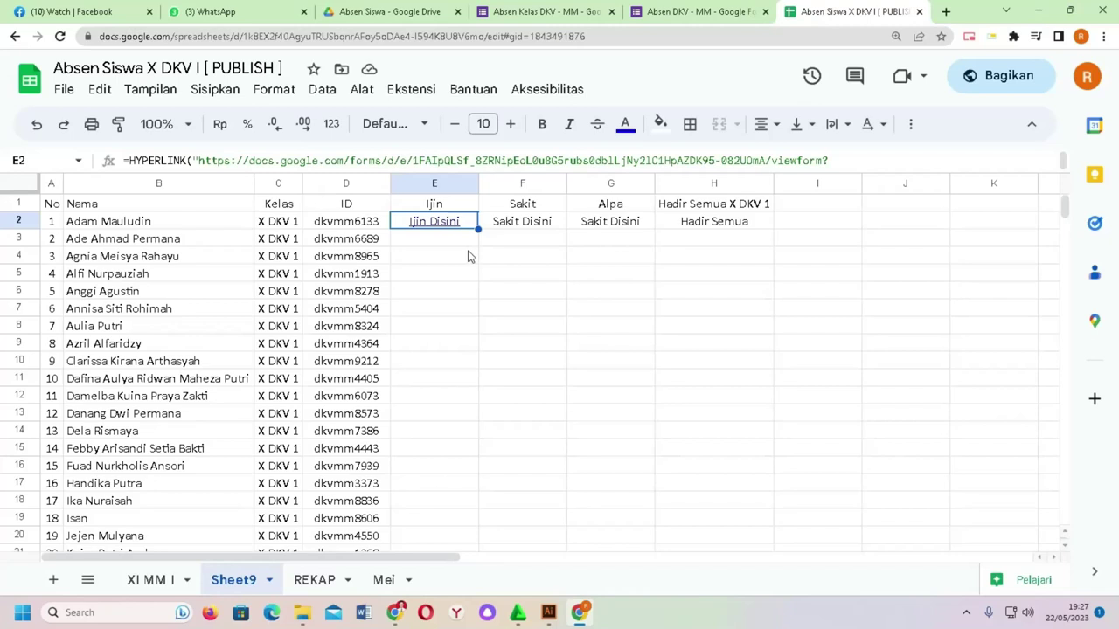
pyautogui.hotkey('ctrl', 'End')
pyautogui.scroll(15, 362, 324)
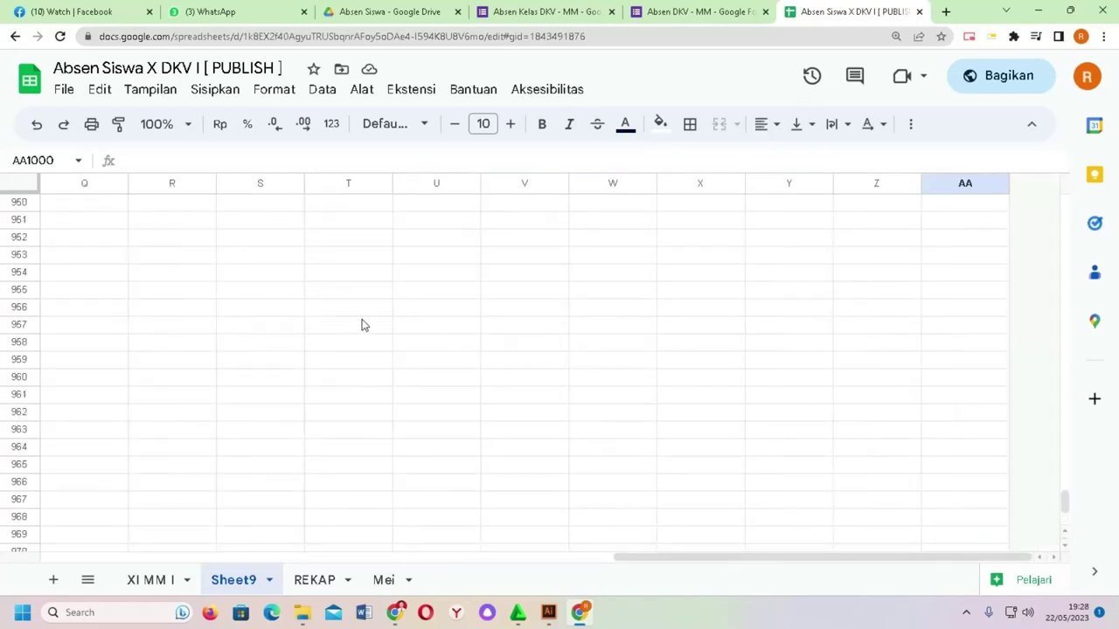
pyautogui.moveTo(968, 552); pyautogui.dragTo(42, 502)
pyautogui.scroll(15, 234, 323)
pyautogui.moveTo(1056, 481); pyautogui.dragTo(1048, 170)
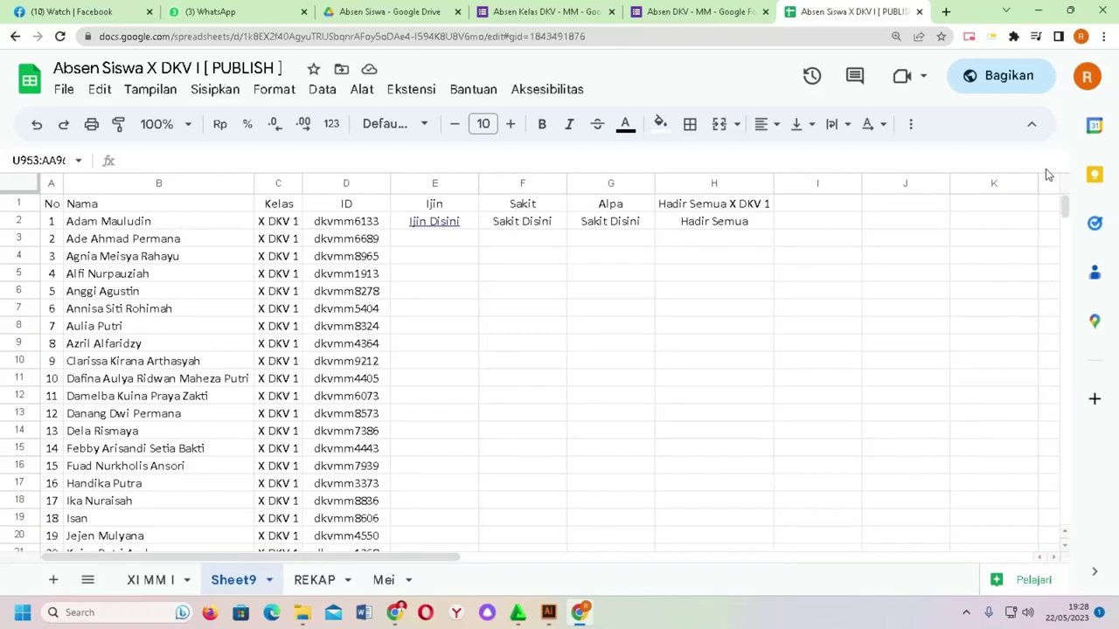
# Step: In E2's formula, replace the nama placeholder with "&B2&" and insert "&C2&" at the kelas placeholder
pyautogui.click(464, 225)
pyautogui.press('Return')
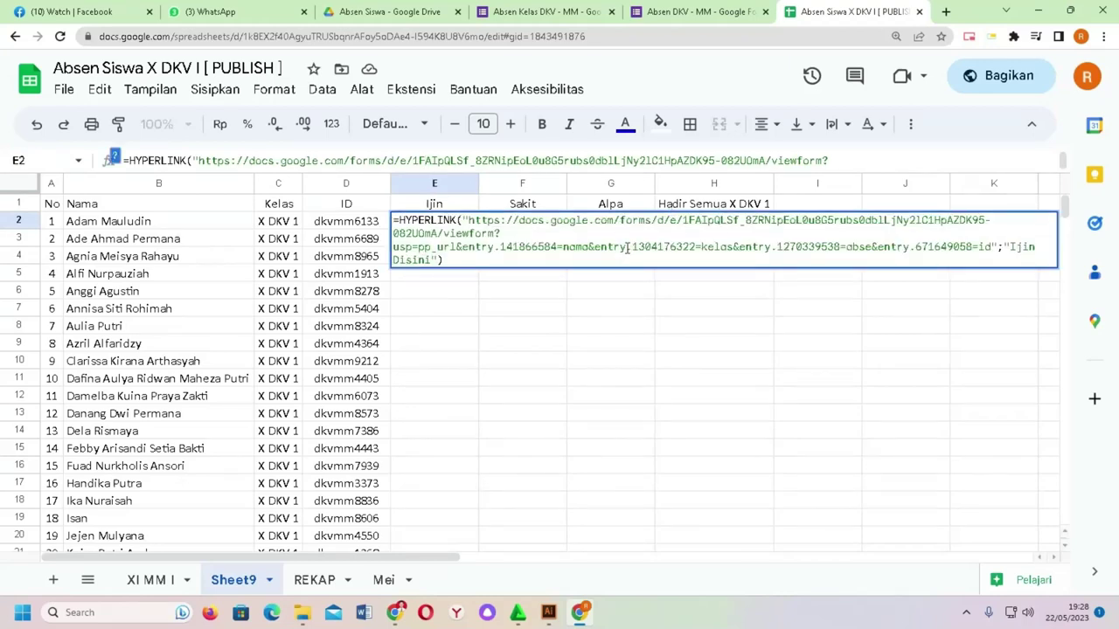
pyautogui.click(563, 247)
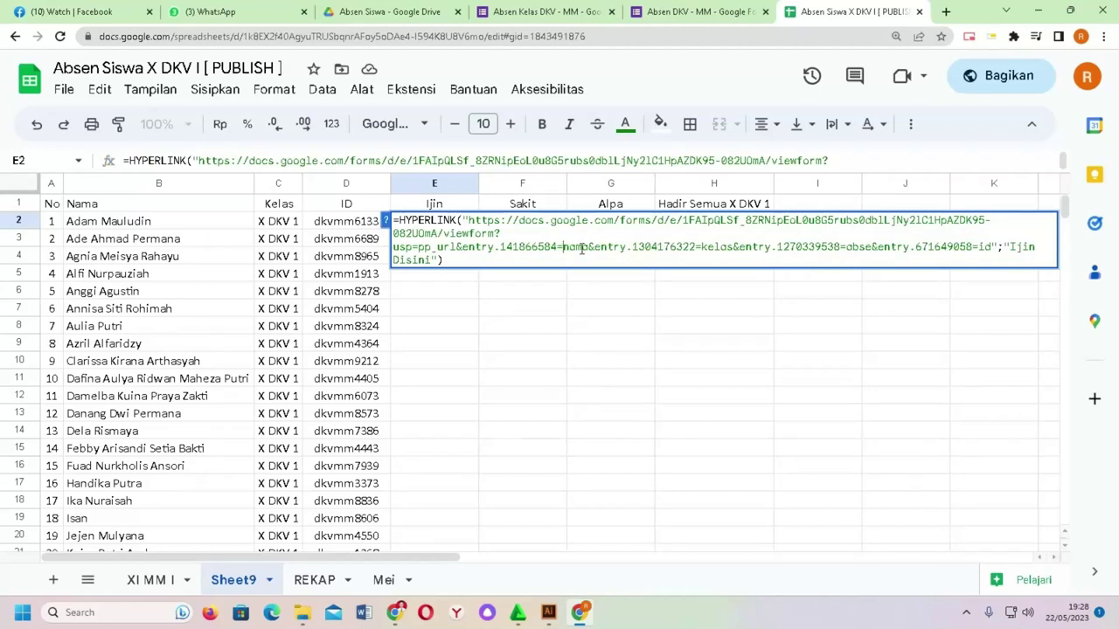
pyautogui.write('""')
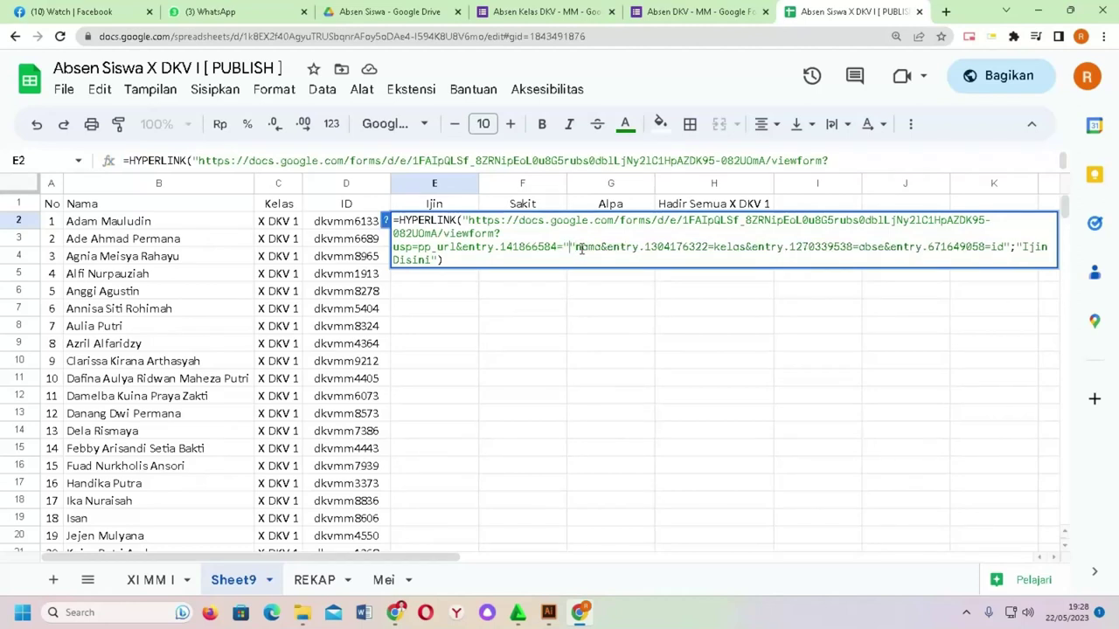
pyautogui.write('&&')
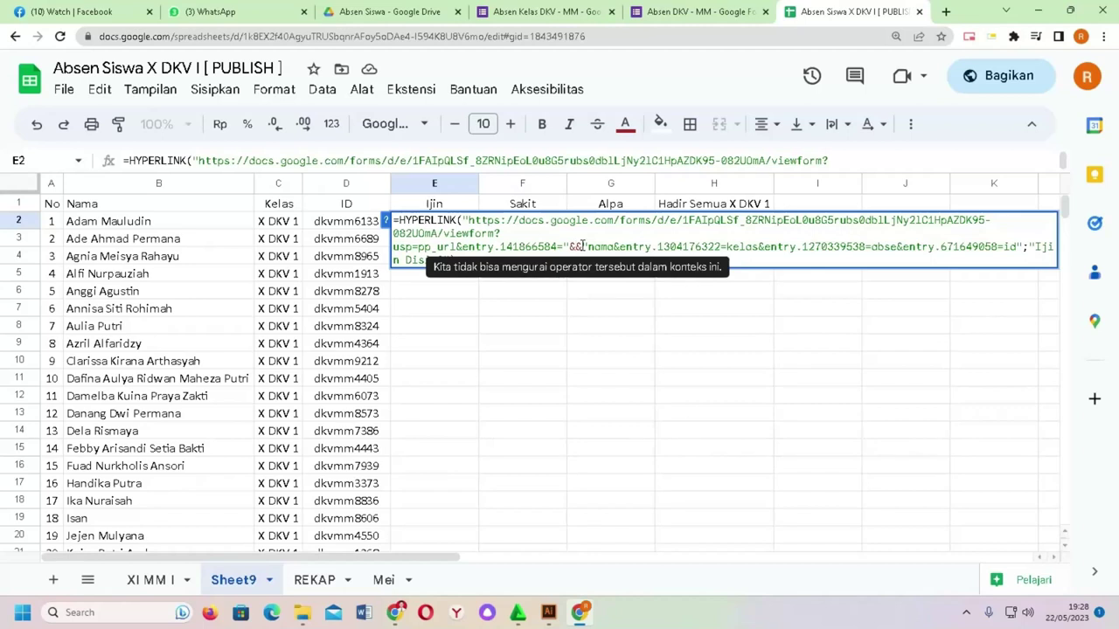
pyautogui.click(206, 225)
pyautogui.moveTo(625, 247); pyautogui.dragTo(601, 248)
pyautogui.press('BackSpace')
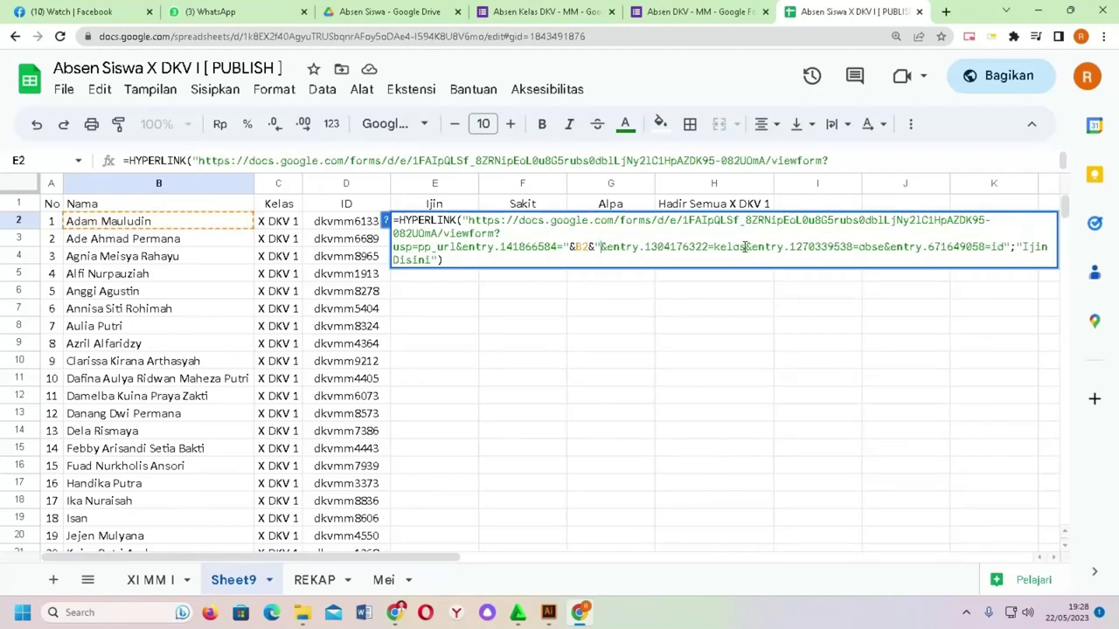
pyautogui.click(715, 247)
pyautogui.write('"&&')
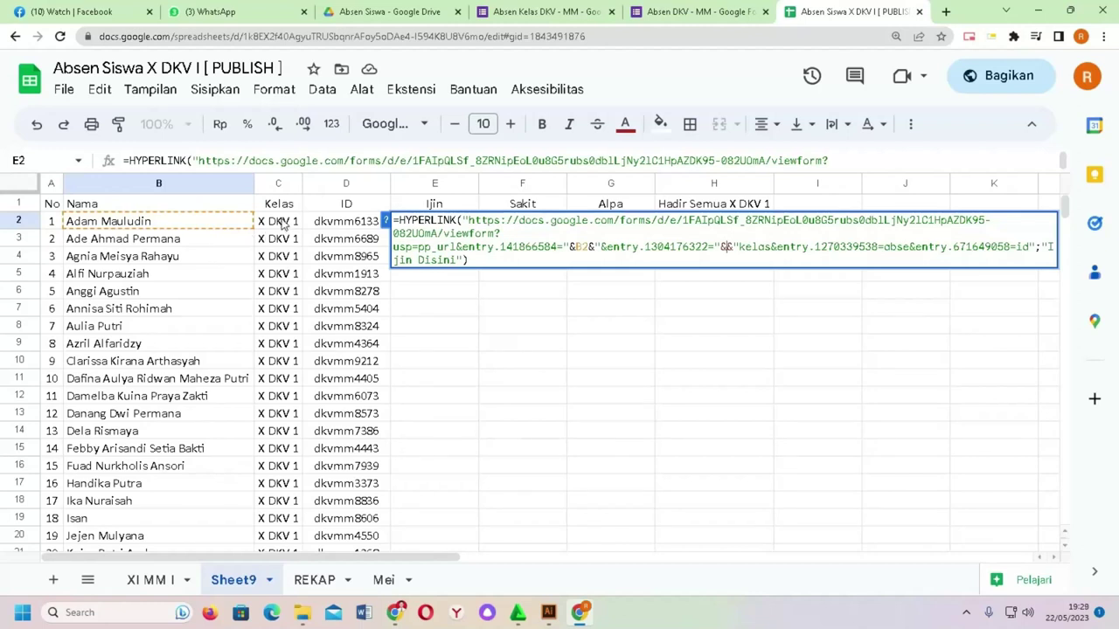
pyautogui.click(282, 223)
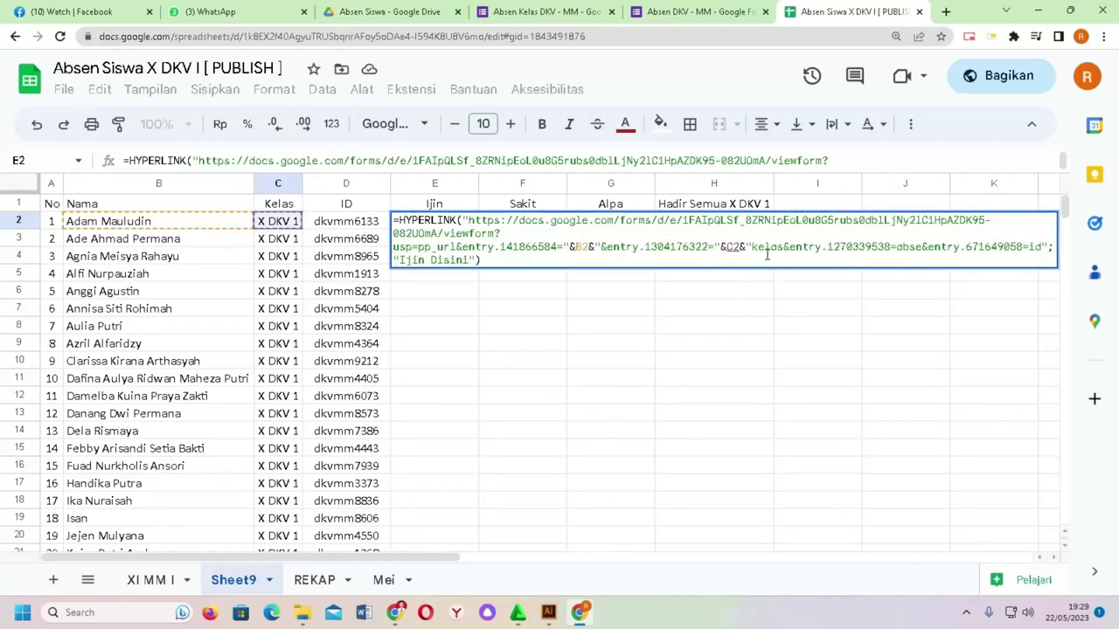
# Step: Remove the kelas placeholder and replace absen with "&today()&" in E2's formula
pyautogui.click(783, 247)
pyautogui.press('BackSpace')
pyautogui.press('BackSpace')
pyautogui.press('BackSpace')
pyautogui.press('BackSpace')
pyautogui.press('BackSpace')
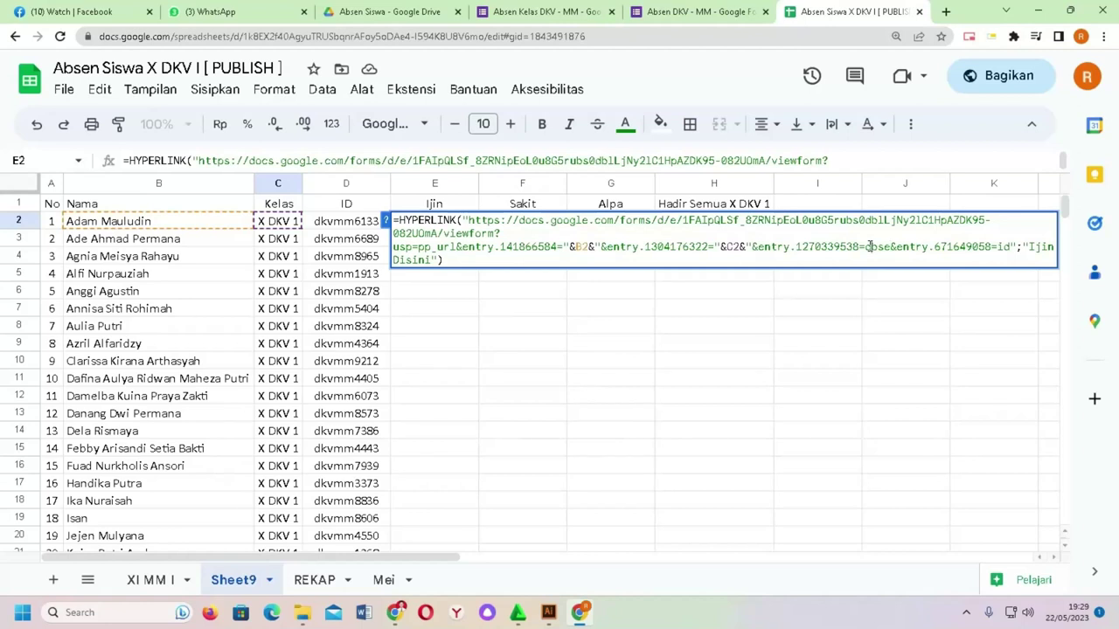
pyautogui.write('""')
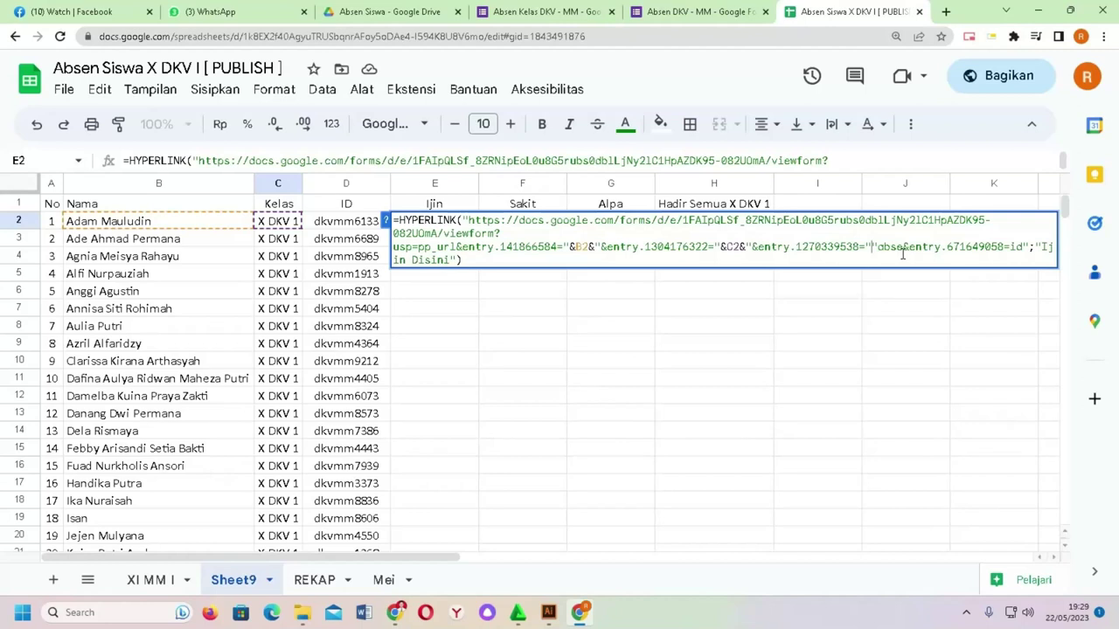
pyautogui.write('&&')
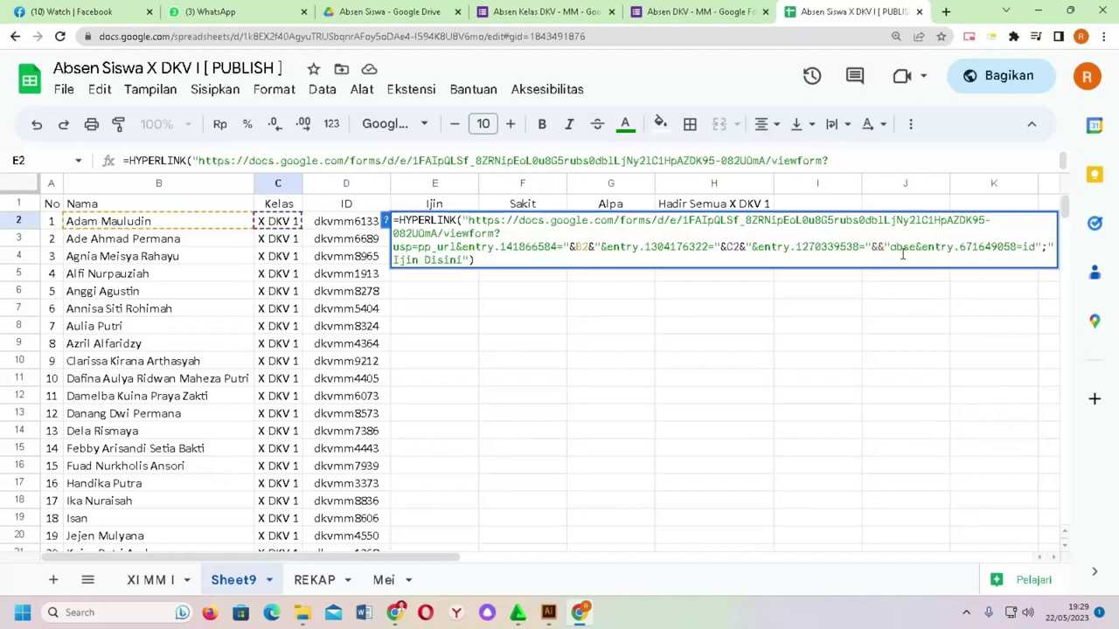
pyautogui.write('today')
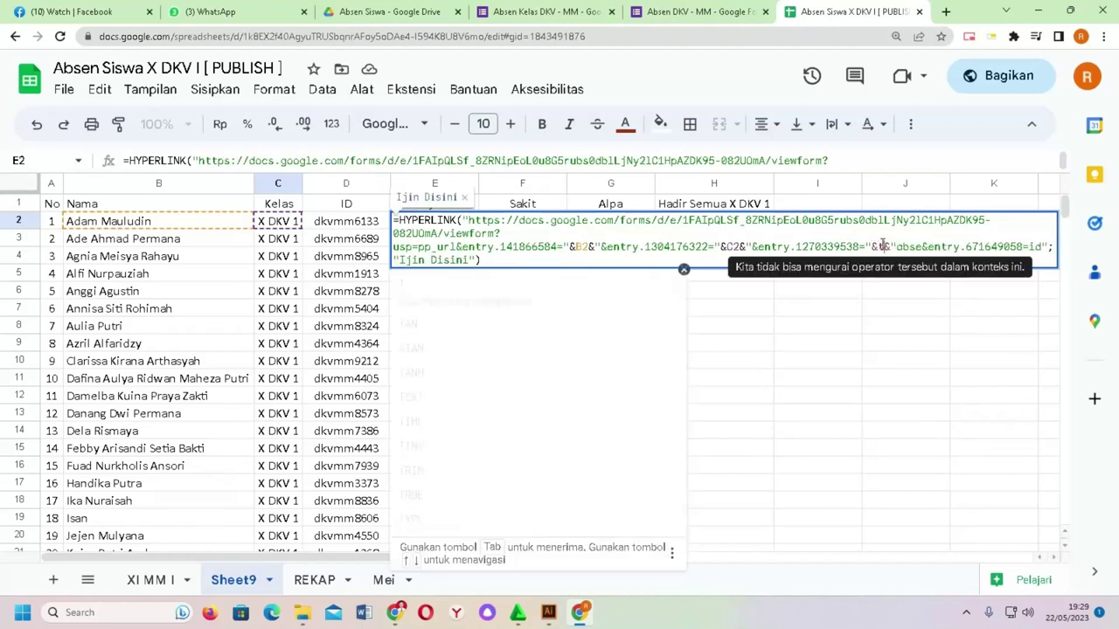
pyautogui.write('ya')
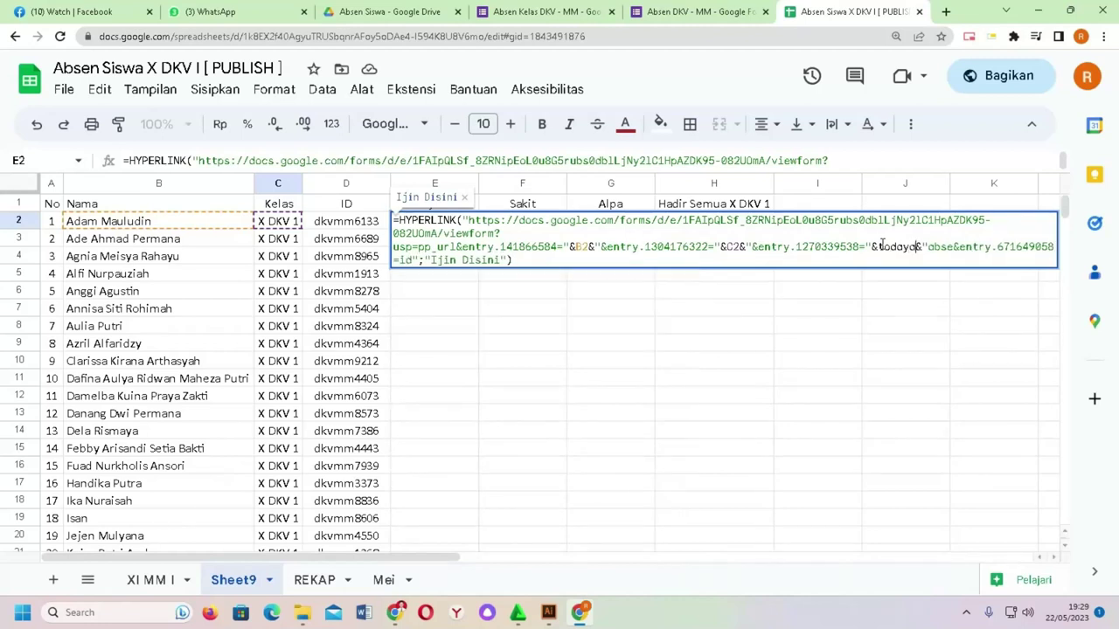
pyautogui.press('BackSpace')
pyautogui.write('()')
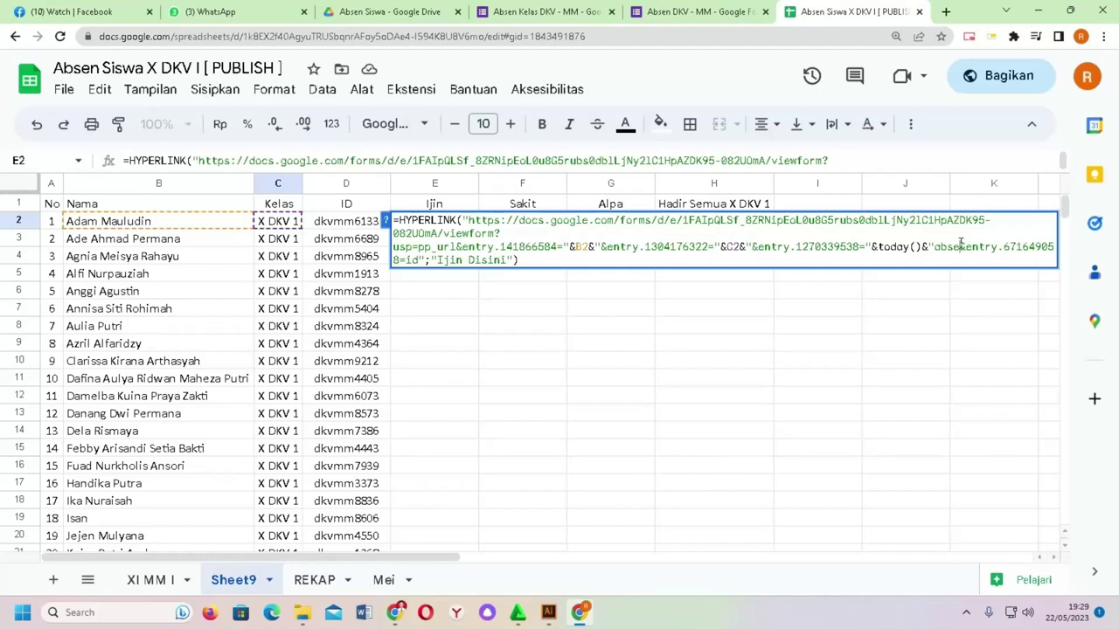
pyautogui.press('BackSpace')
pyautogui.press('BackSpace')
pyautogui.press('BackSpace')
pyautogui.press('BackSpace')
pyautogui.press('BackSpace')
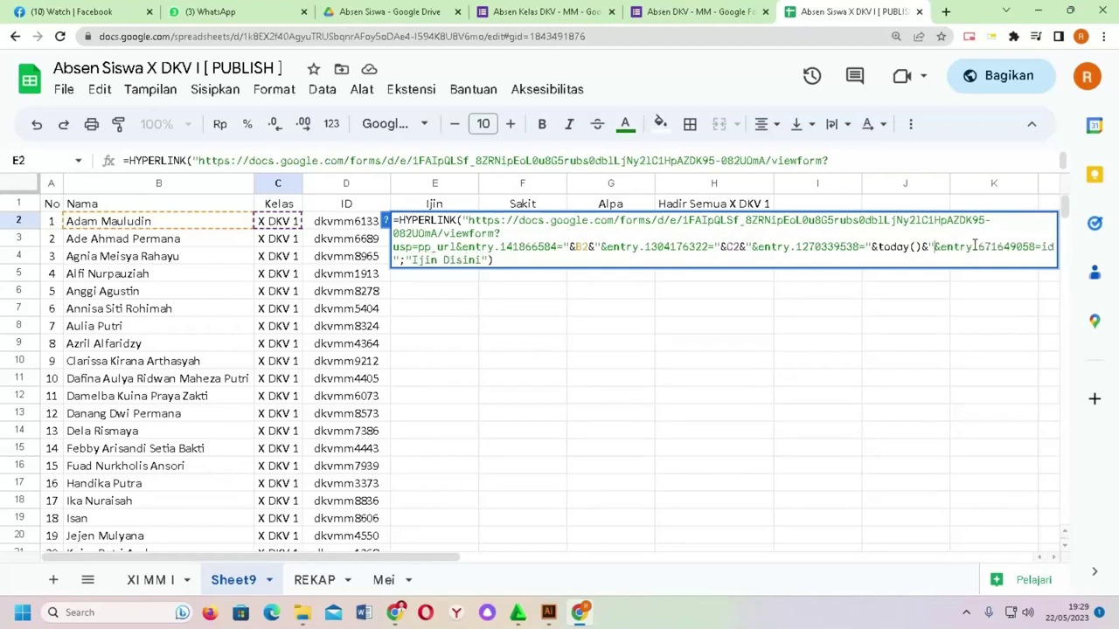
# Step: Fix the trailing entry.671649058= parameter, add its closing quote, and commit the formula
pyautogui.moveTo(996, 246); pyautogui.dragTo(1067, 253)
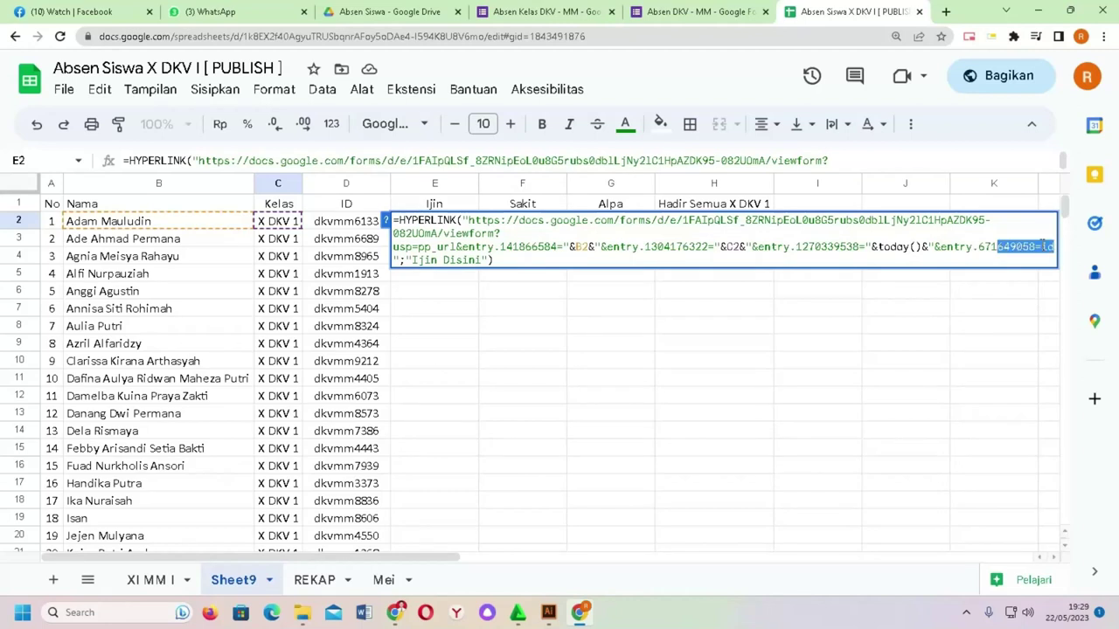
pyautogui.click(1053, 247)
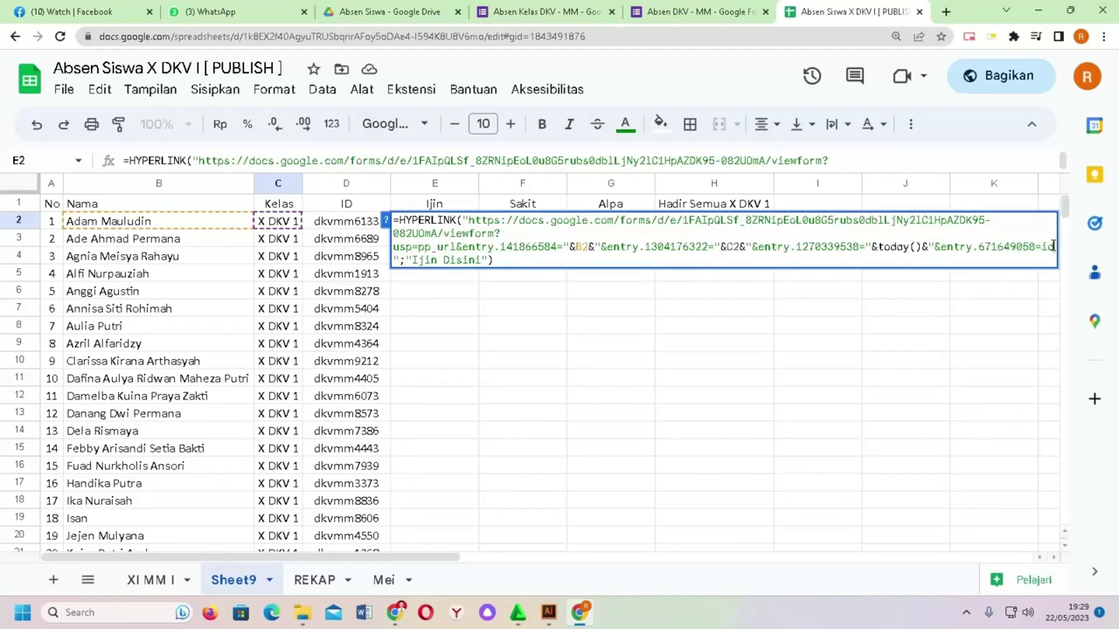
pyautogui.write('I')
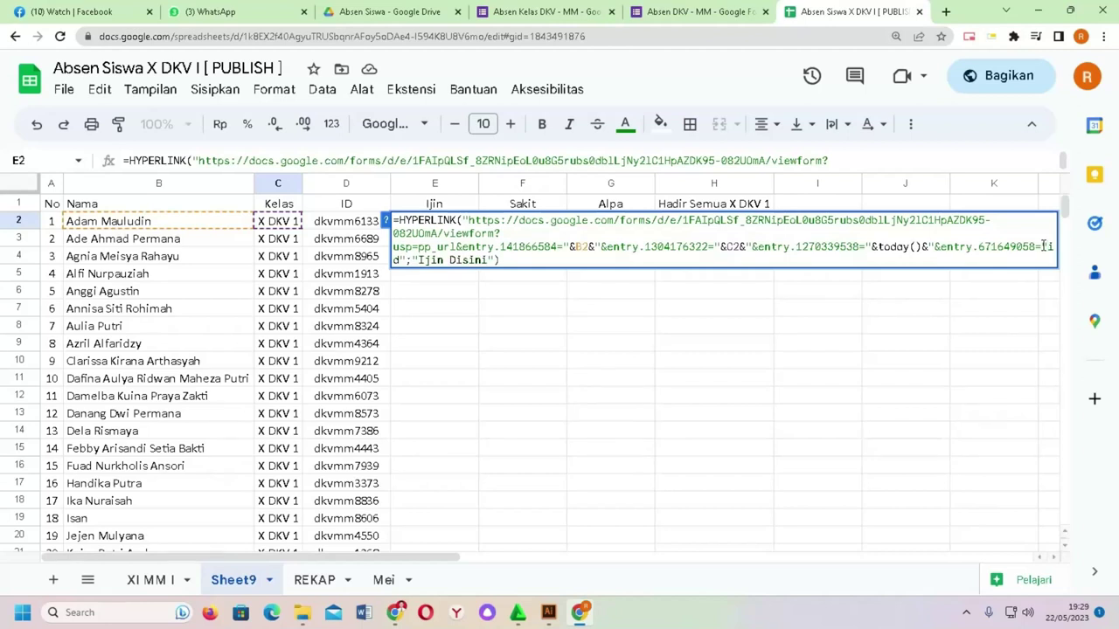
pyautogui.press('Delete')
pyautogui.press('Delete')
pyautogui.press('Delete')
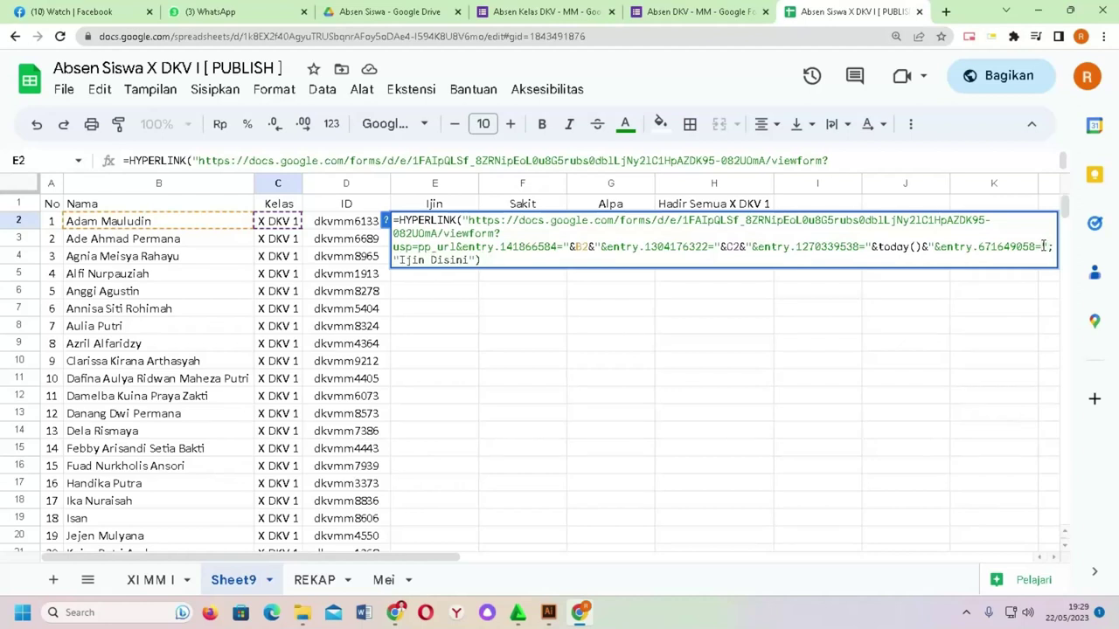
pyautogui.write('"')
pyautogui.click(349, 225)
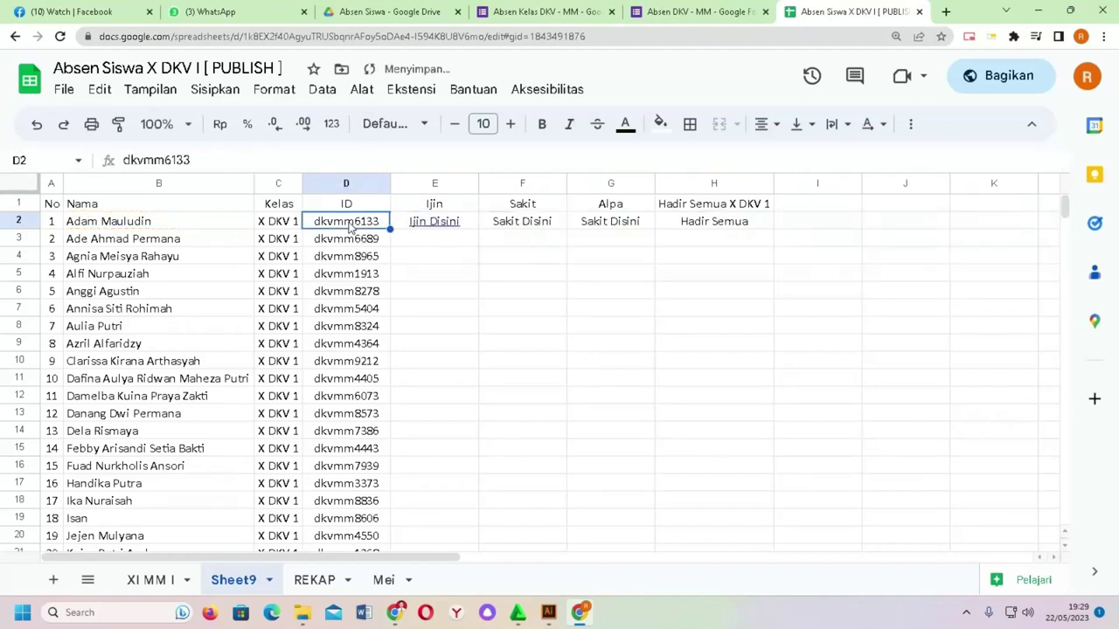
# Step: Append &D2 after entry.671649058= in E2's formula, then open the Ijin Disini link to test it
pyautogui.click(462, 224)
pyautogui.click(612, 161)
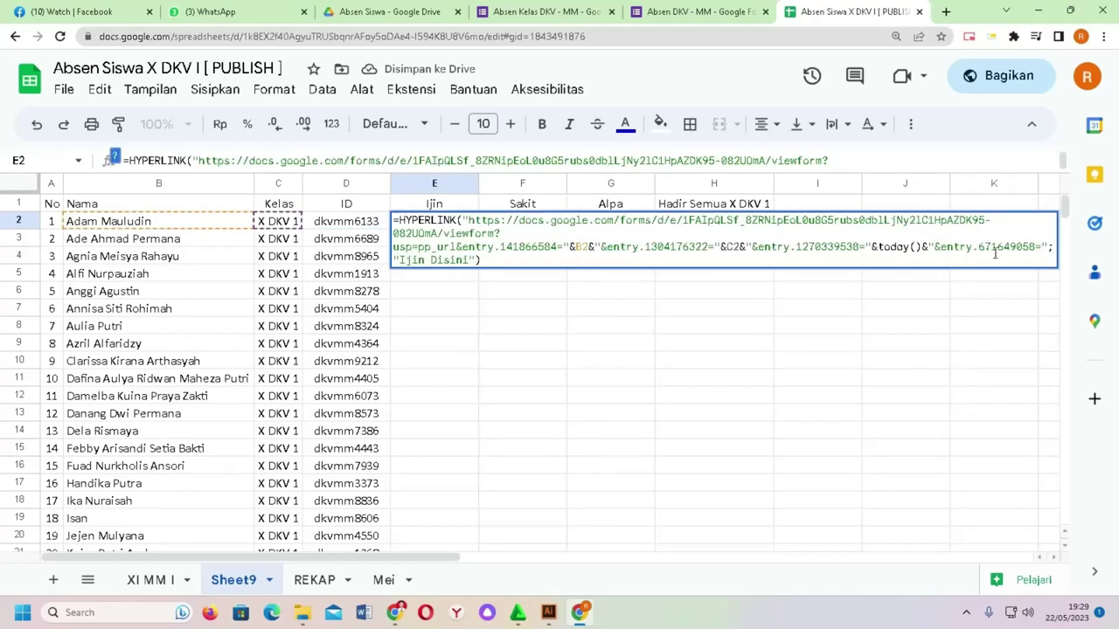
pyautogui.click(1040, 247)
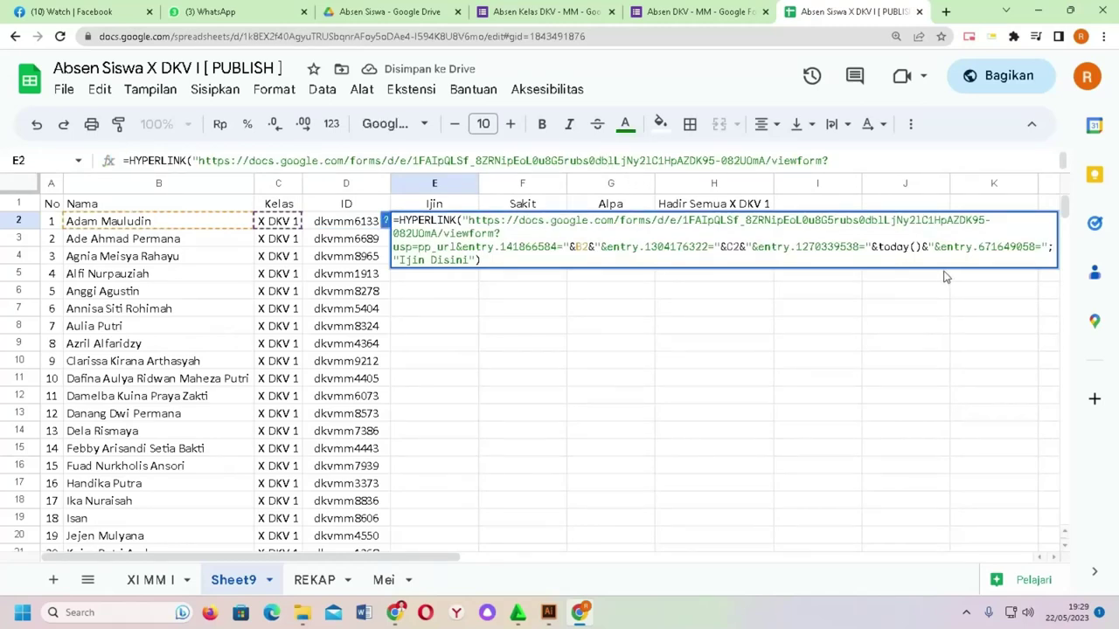
pyautogui.write('&')
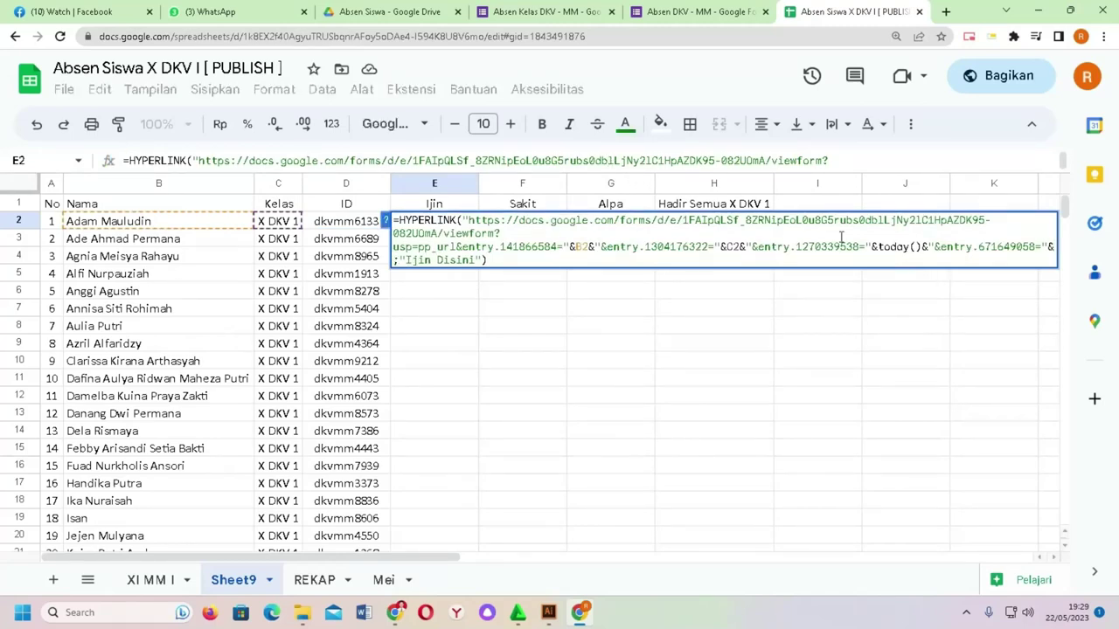
pyautogui.click(342, 223)
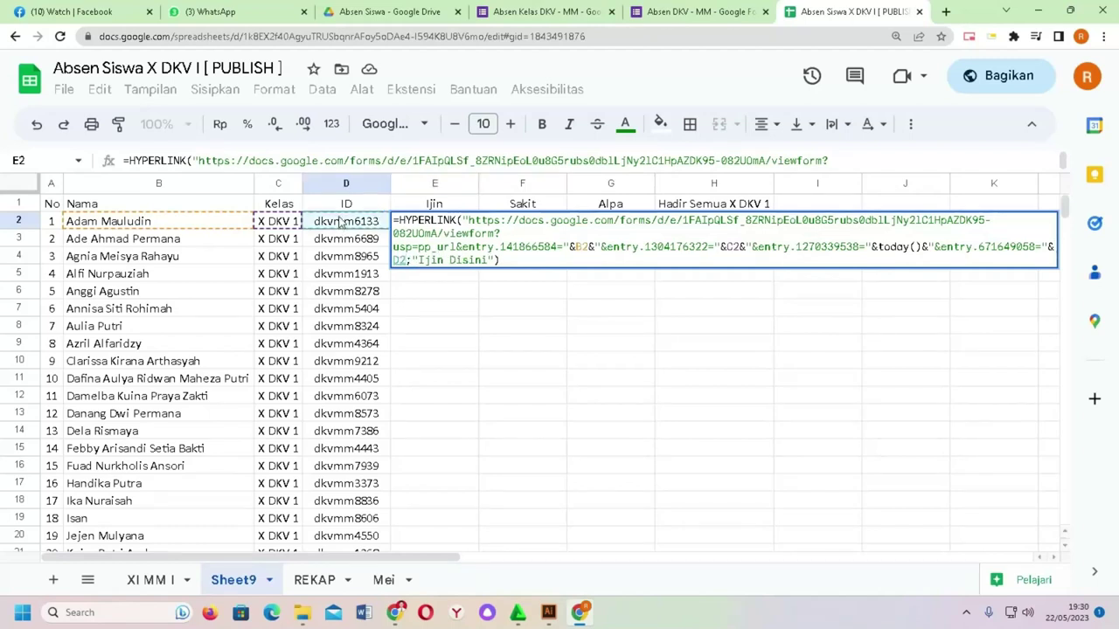
pyautogui.press('Return')
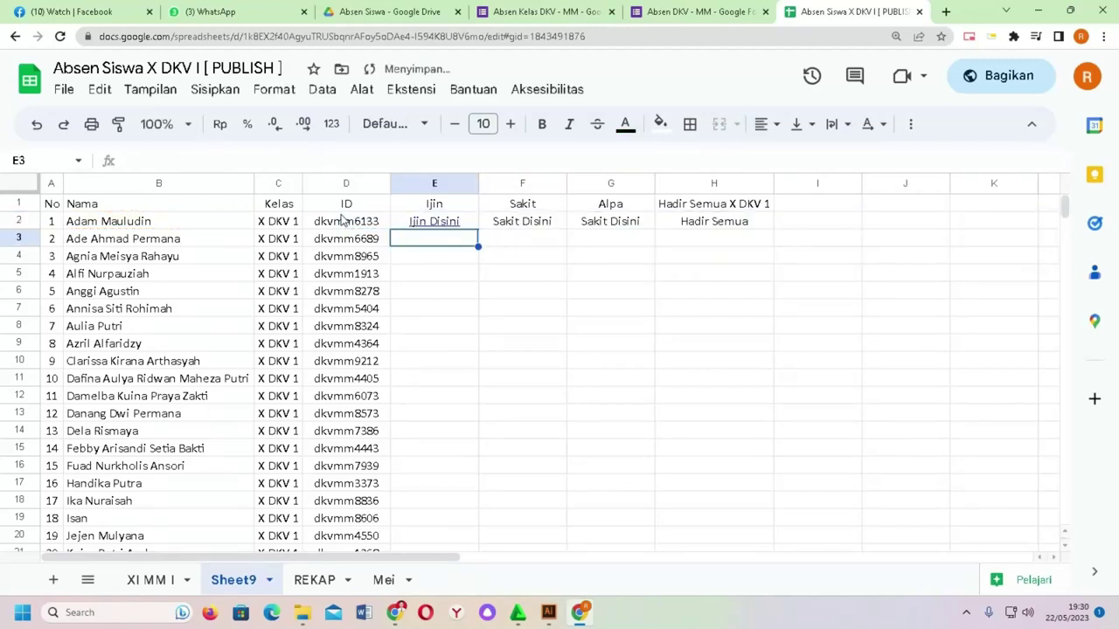
pyautogui.click(435, 223)
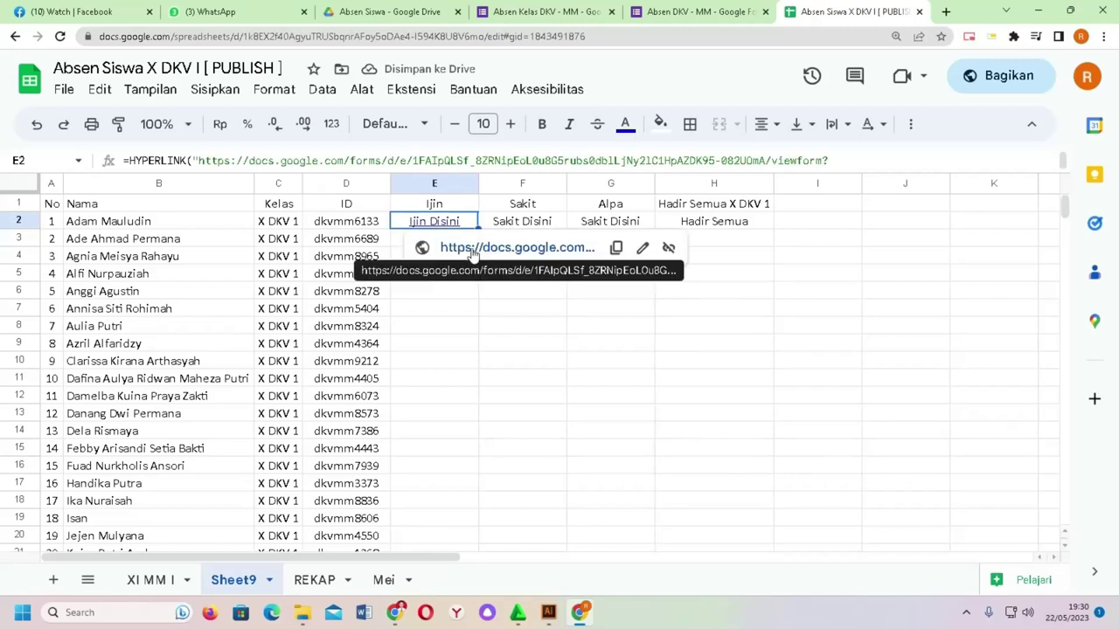
pyautogui.click(472, 249)
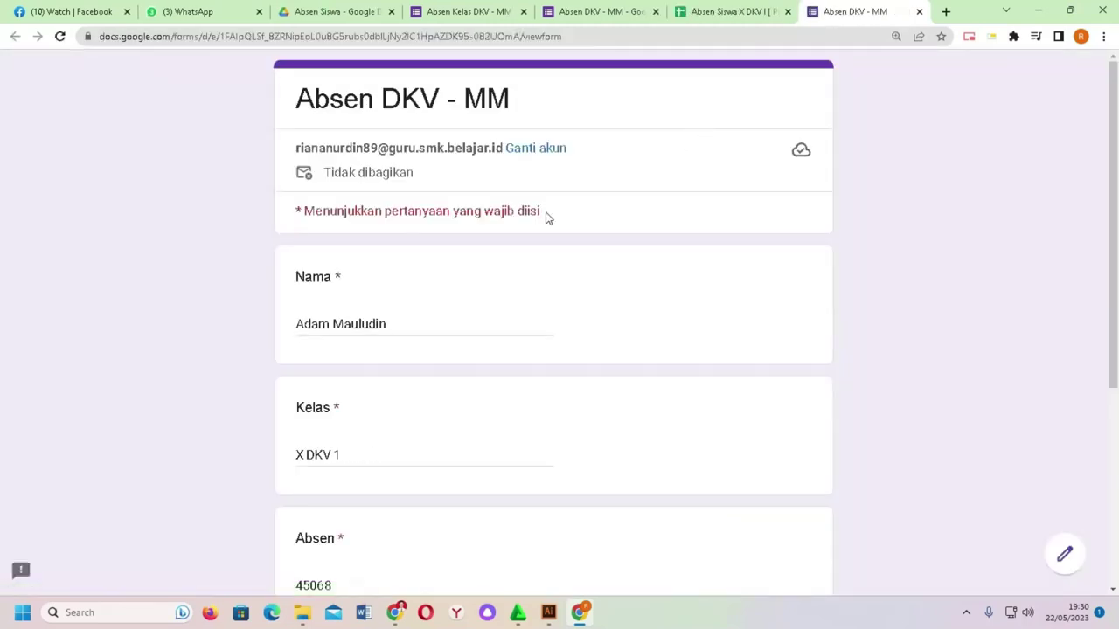
# Step: Review the prefilled form, which shows Absen as 45068, then return to the attendance spreadsheet
pyautogui.scroll(-3, 469, 207)
pyautogui.scroll(2, 350, 230)
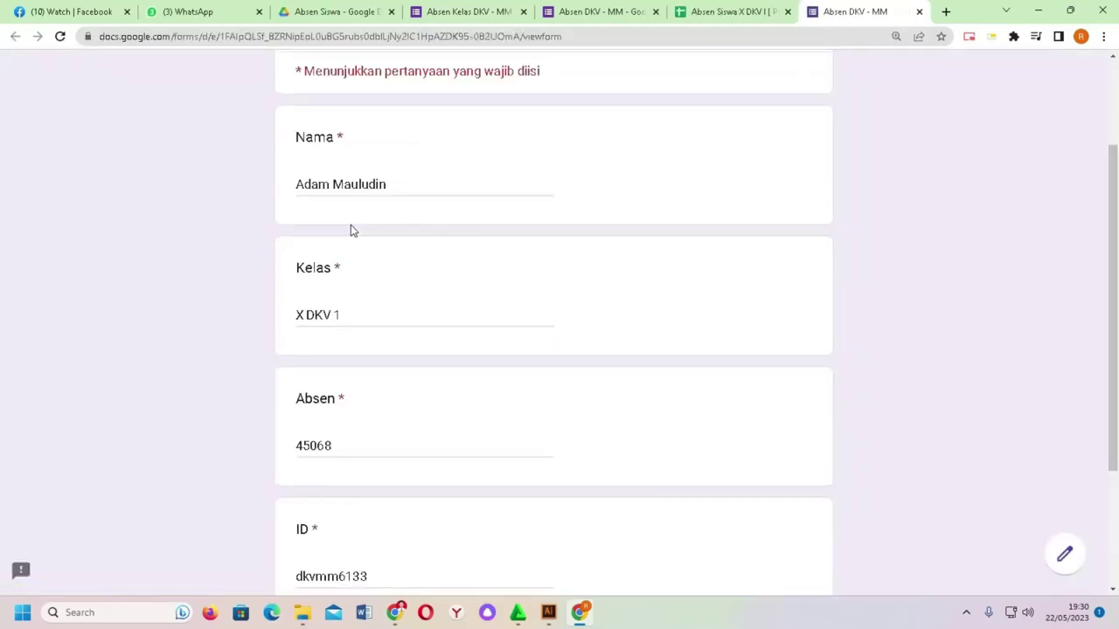
pyautogui.scroll(-2, 367, 232)
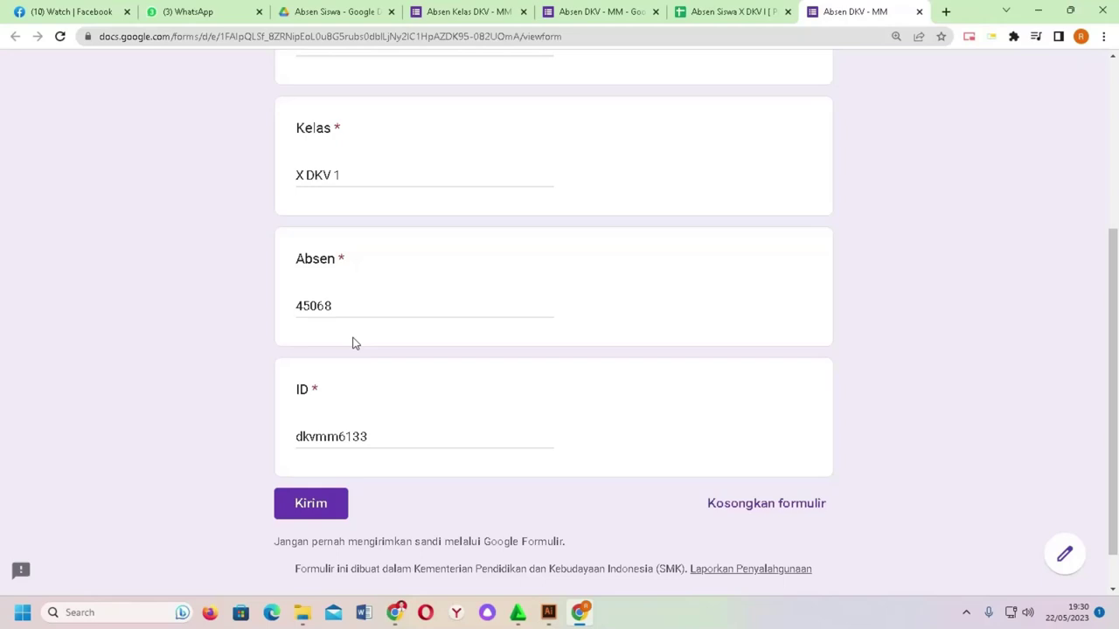
pyautogui.click(739, 10)
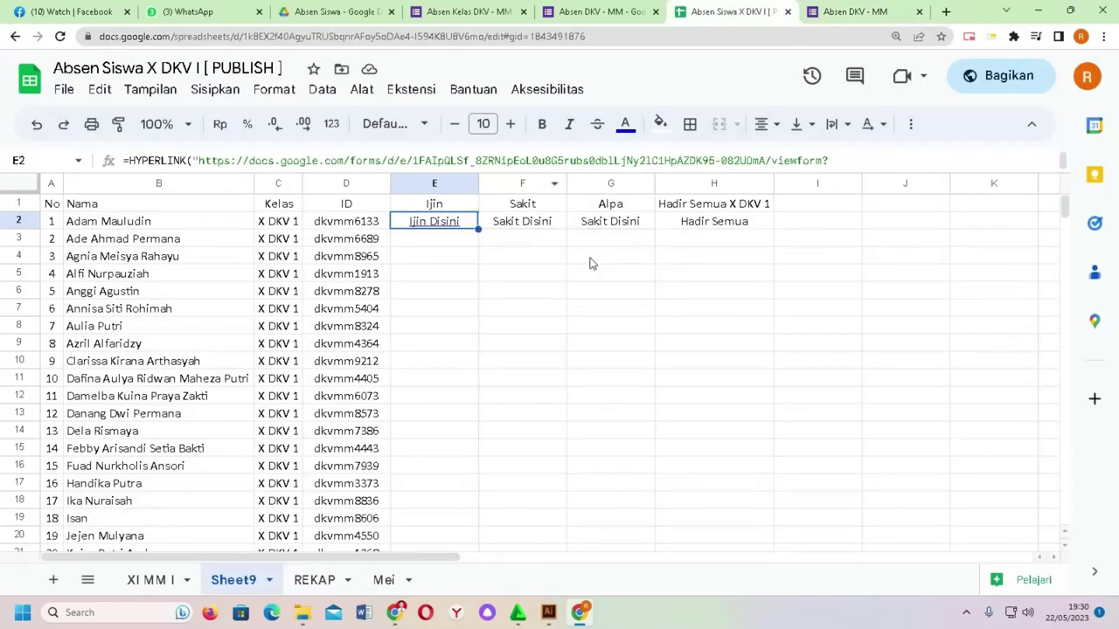
# Step: Wrap today() in E2's Ijin formula as TEXT(today();"dd-mm-yyyy")
pyautogui.click(502, 162)
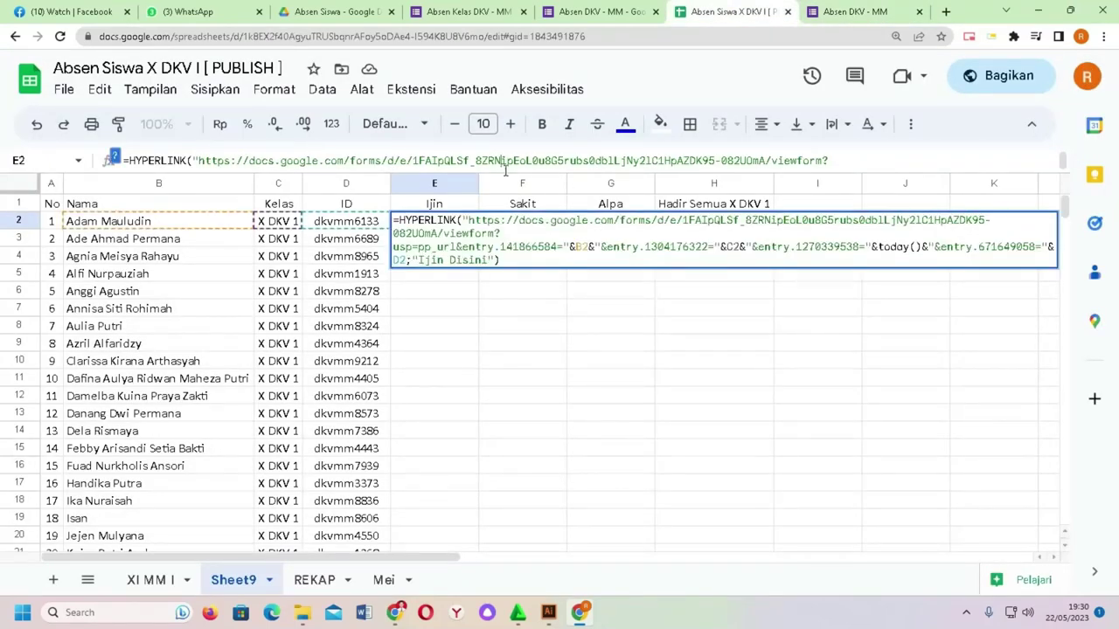
pyautogui.click(879, 246)
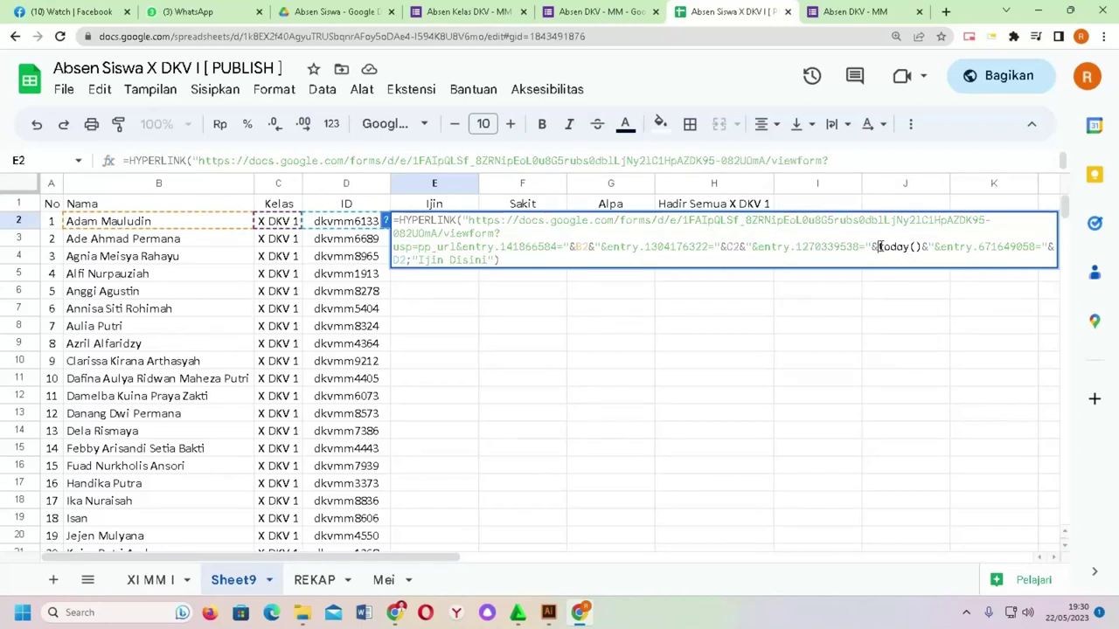
pyautogui.write('text')
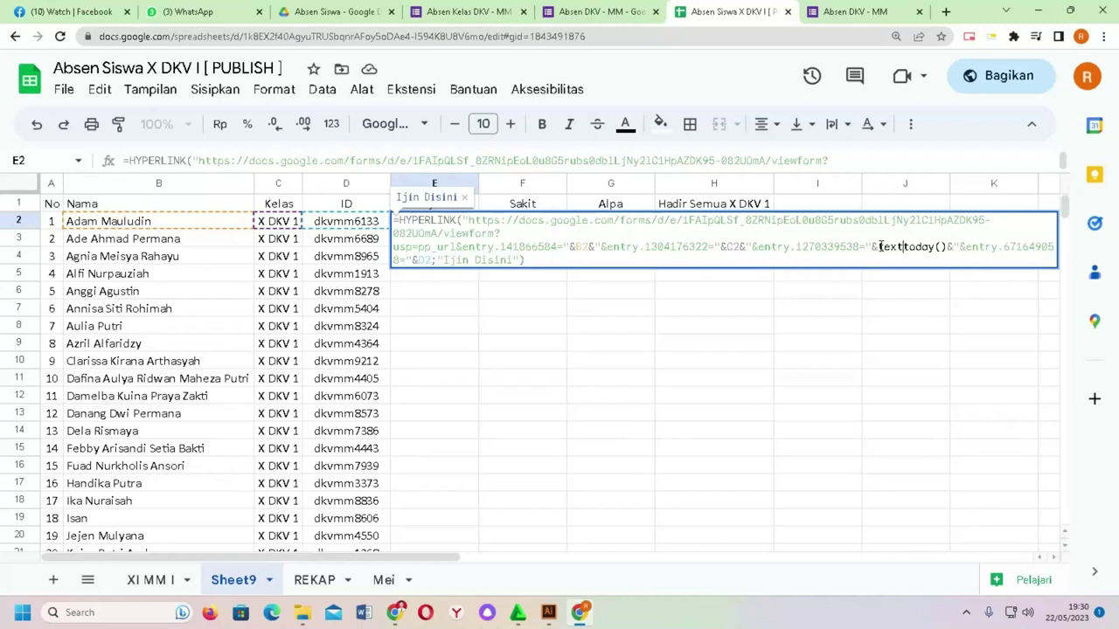
pyautogui.write('(')
pyautogui.click(952, 247)
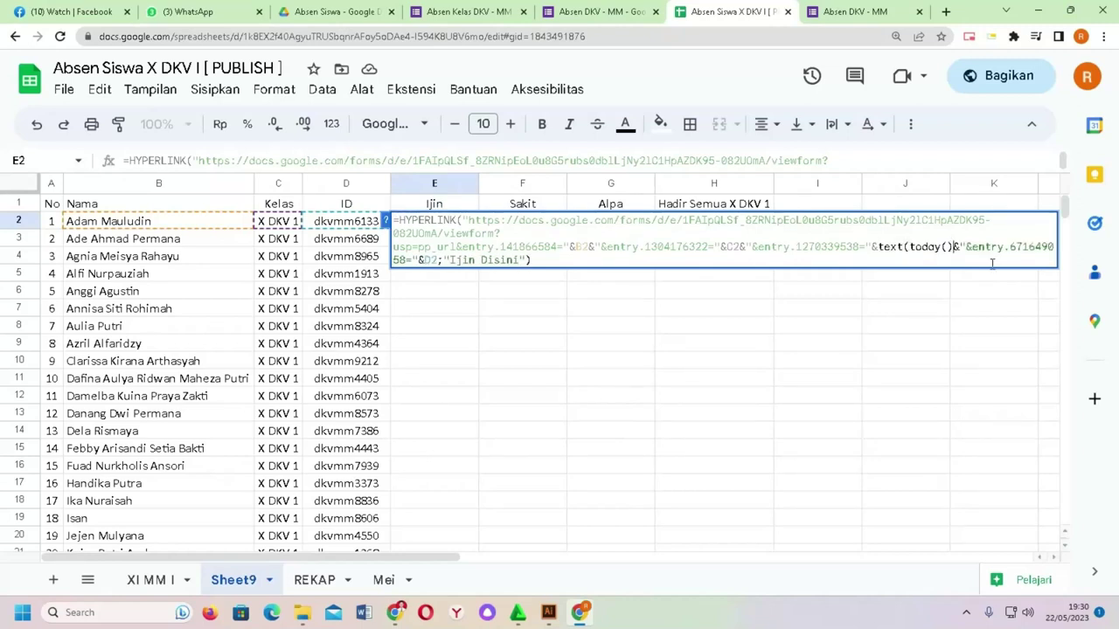
pyautogui.write(';"')
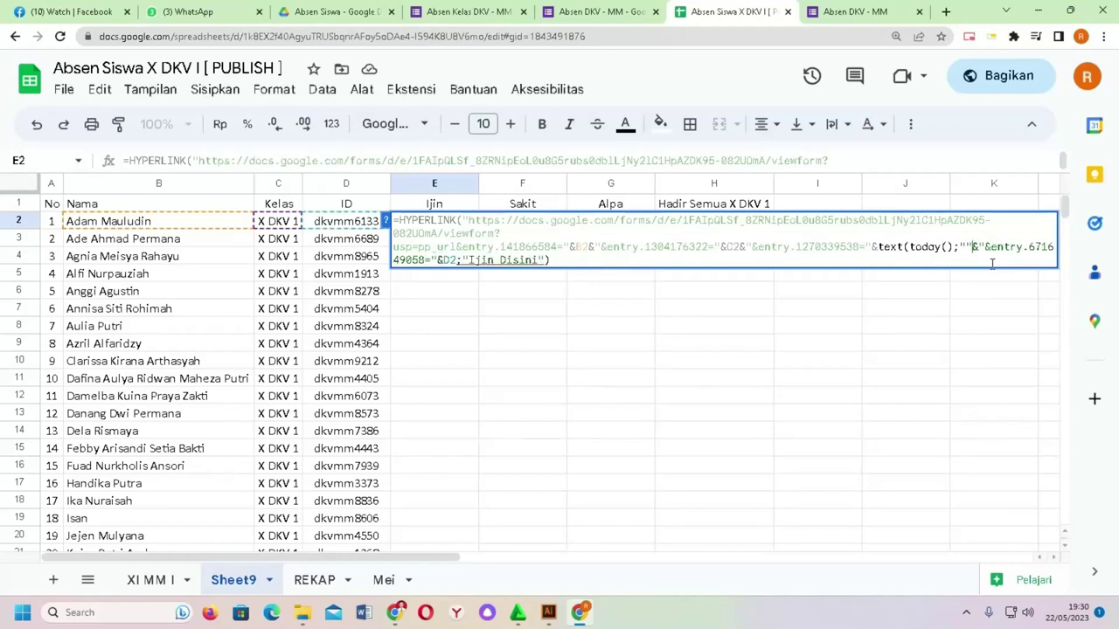
pyautogui.write('")')
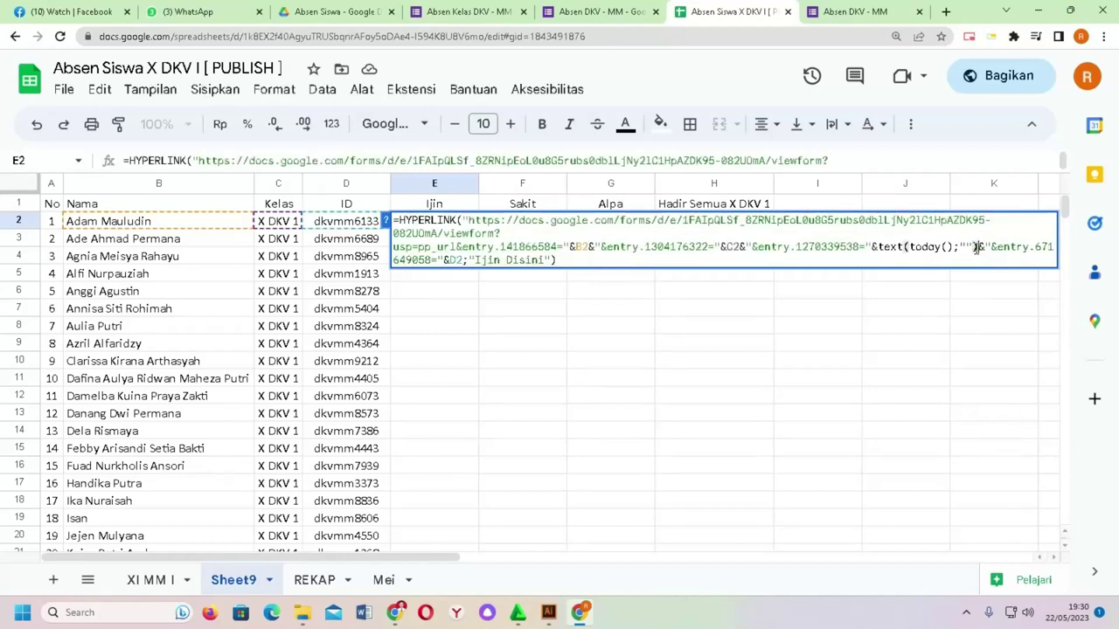
pyautogui.click(988, 249)
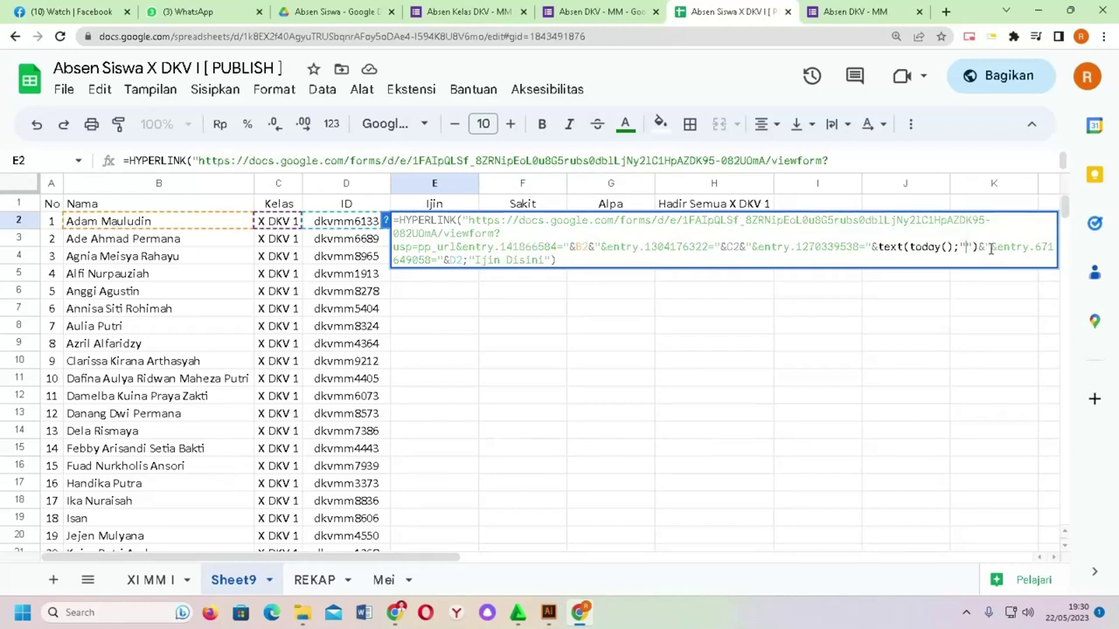
pyautogui.write('dd/')
pyautogui.press('BackSpace')
pyautogui.write('-mm')
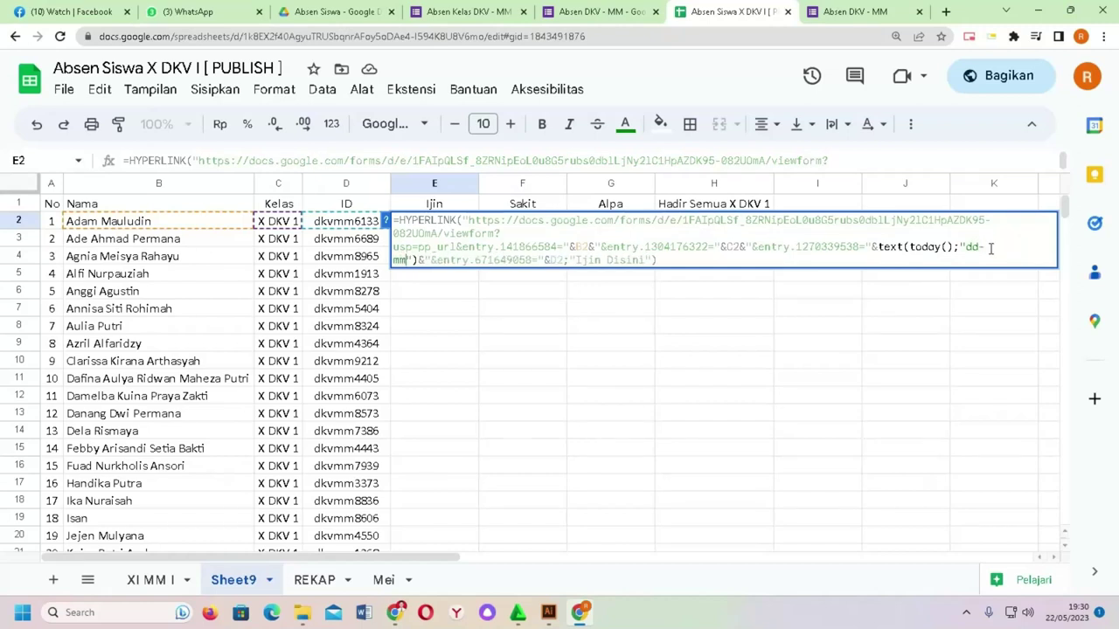
pyautogui.write('-yyyy')
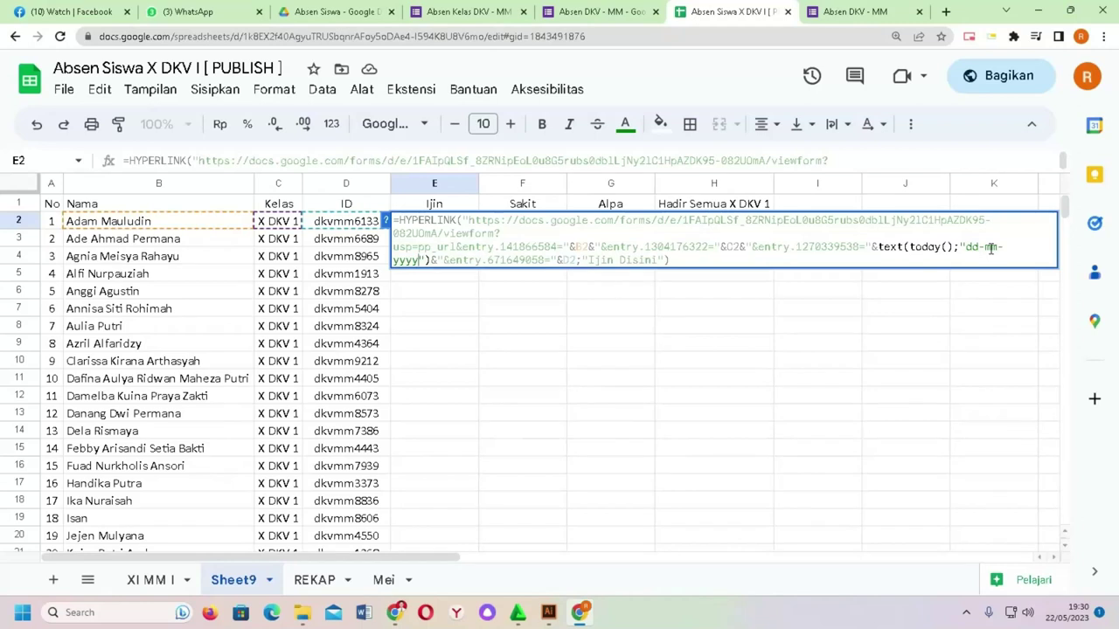
pyautogui.press('Return')
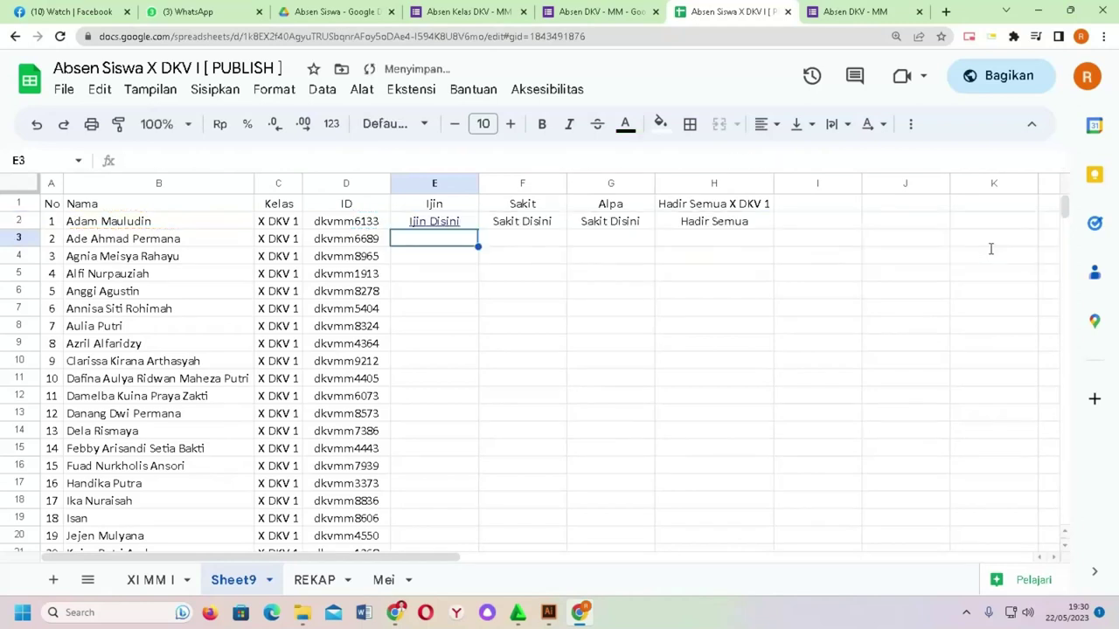
# Step: Open E2's Ijin link, confirm Absen prefills 22-05-2023, and leave for the form editor
pyautogui.click(456, 222)
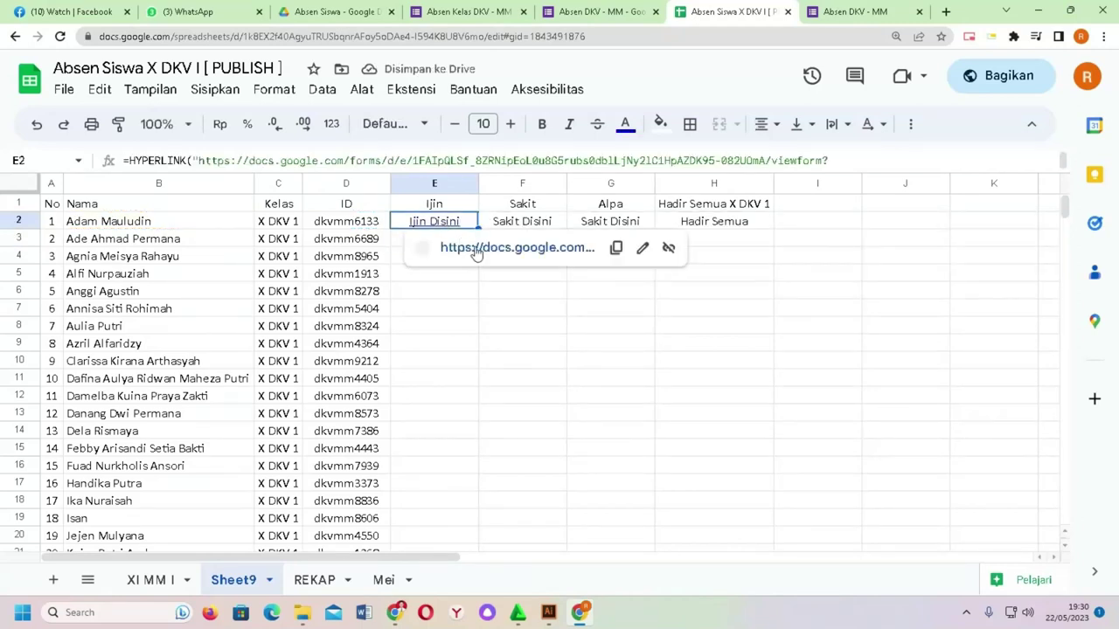
pyautogui.click(476, 251)
pyautogui.scroll(-2, 515, 290)
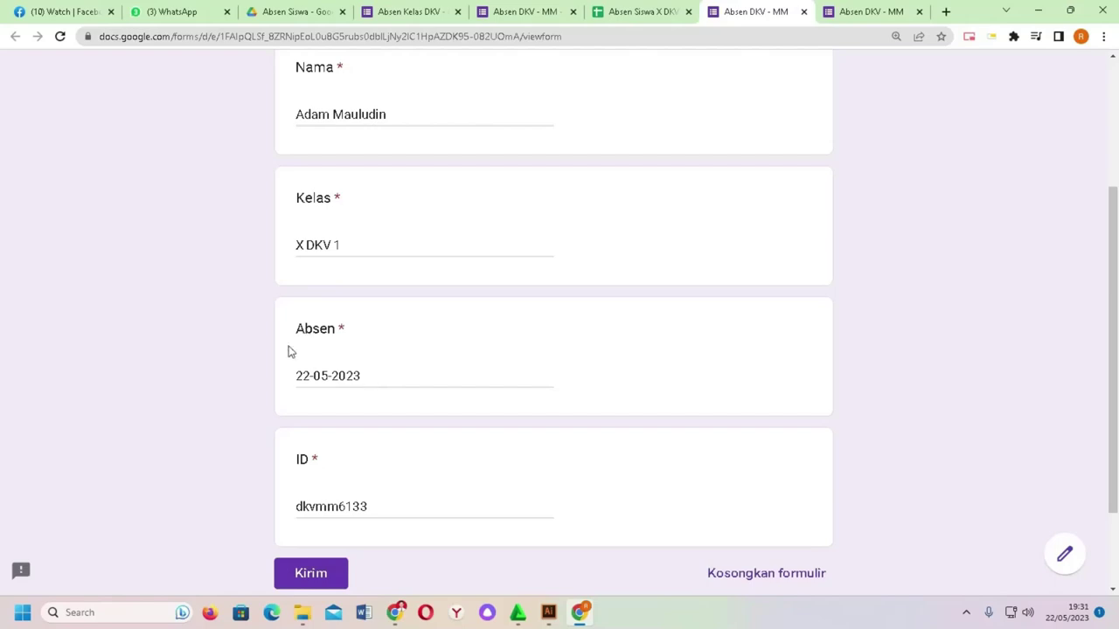
pyautogui.scroll(1, 350, 385)
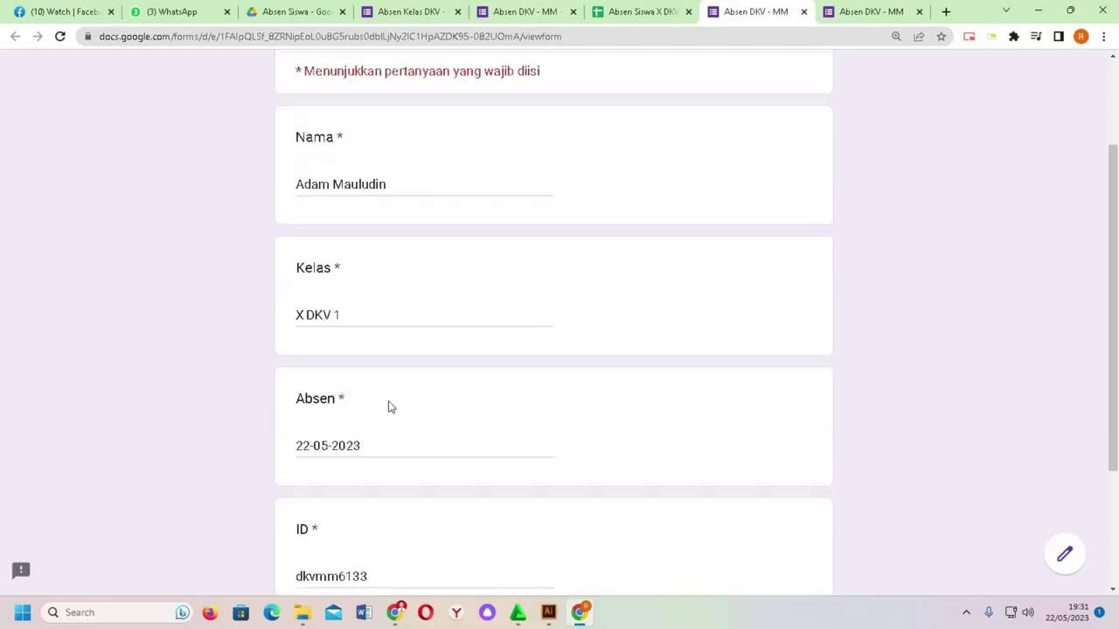
pyautogui.scroll(-2, 410, 407)
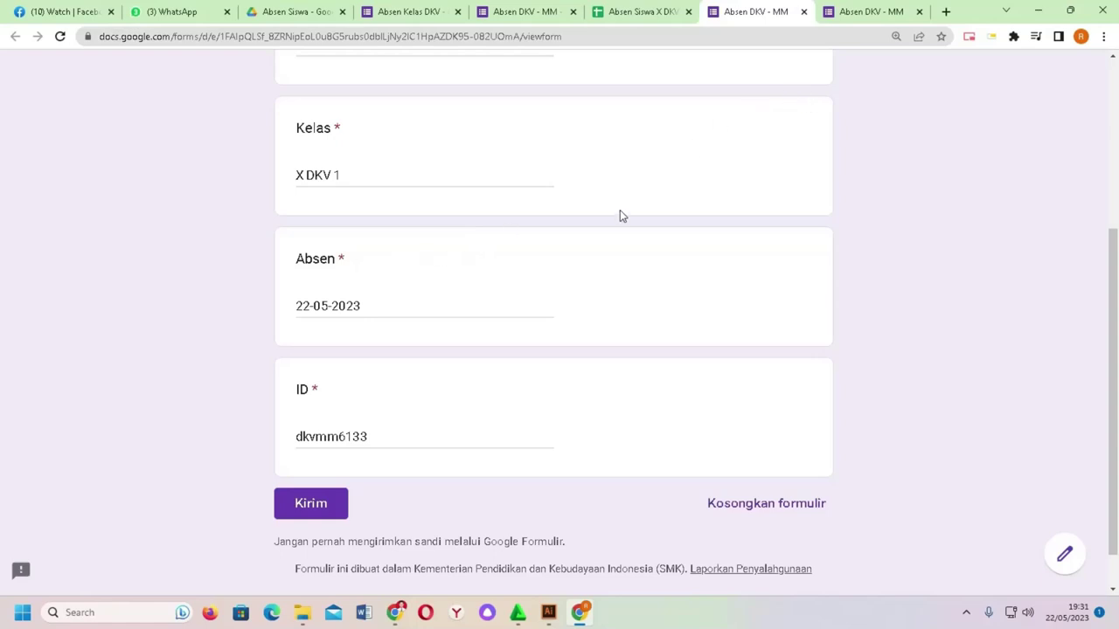
pyautogui.click(1068, 554)
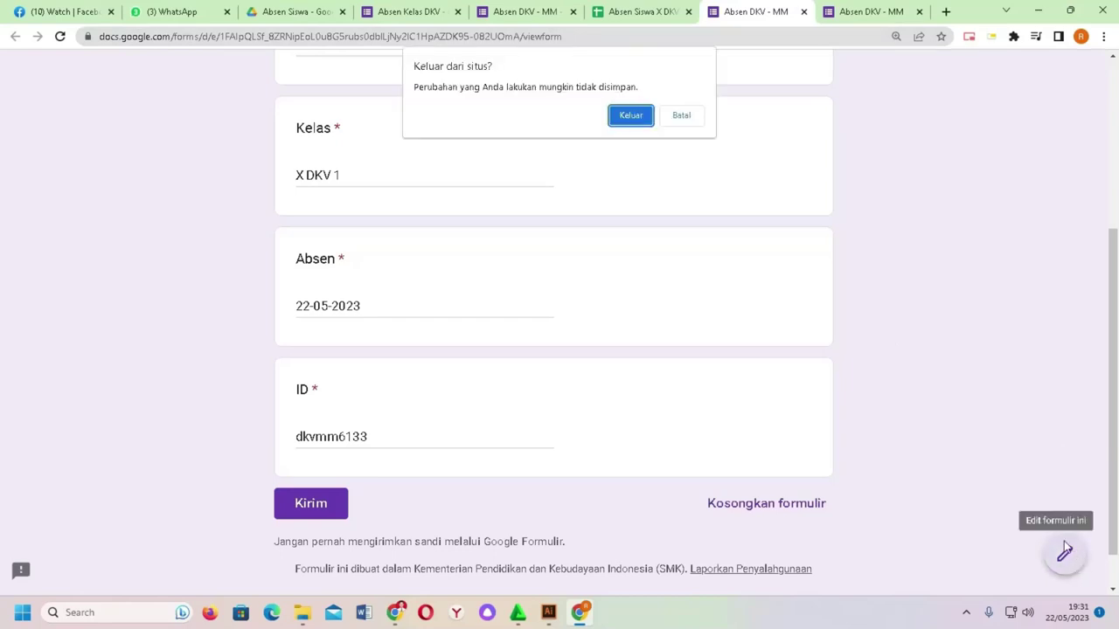
pyautogui.click(631, 116)
# Step: Rename the Absen question to Waktu
pyautogui.scroll(-3, 433, 273)
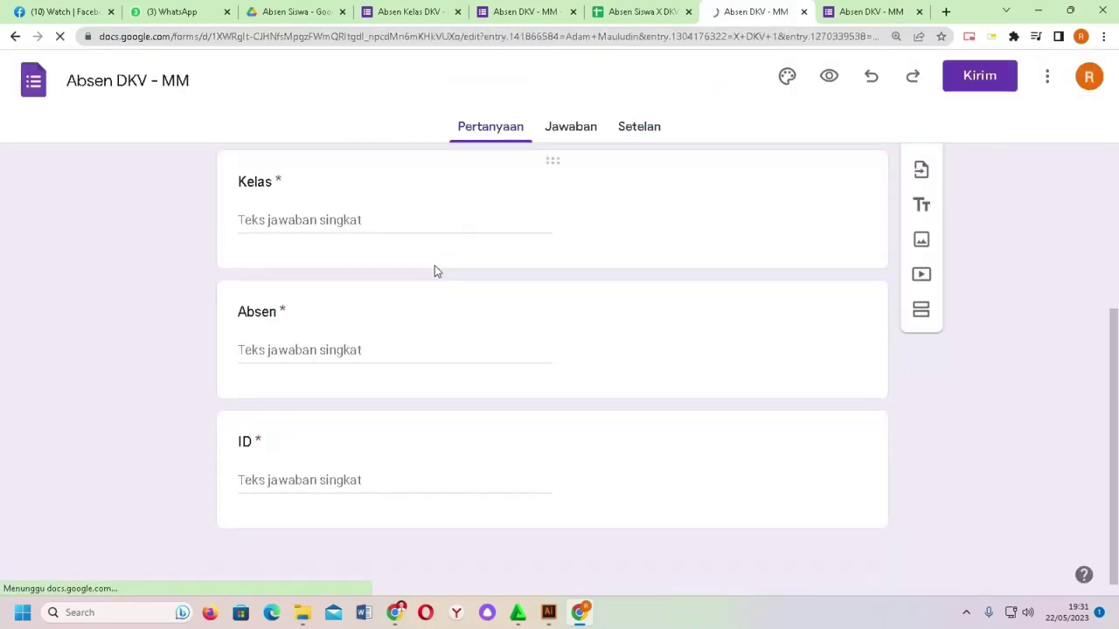
pyautogui.click(253, 310)
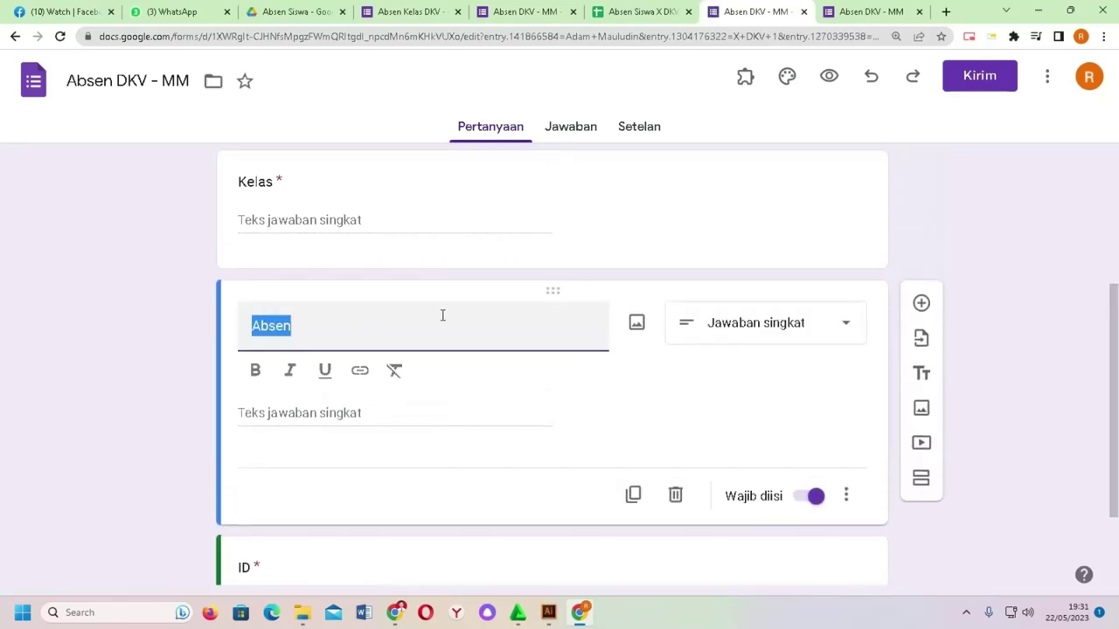
pyautogui.scroll(1, 443, 314)
pyautogui.scroll(-1, 446, 314)
pyautogui.click(294, 325)
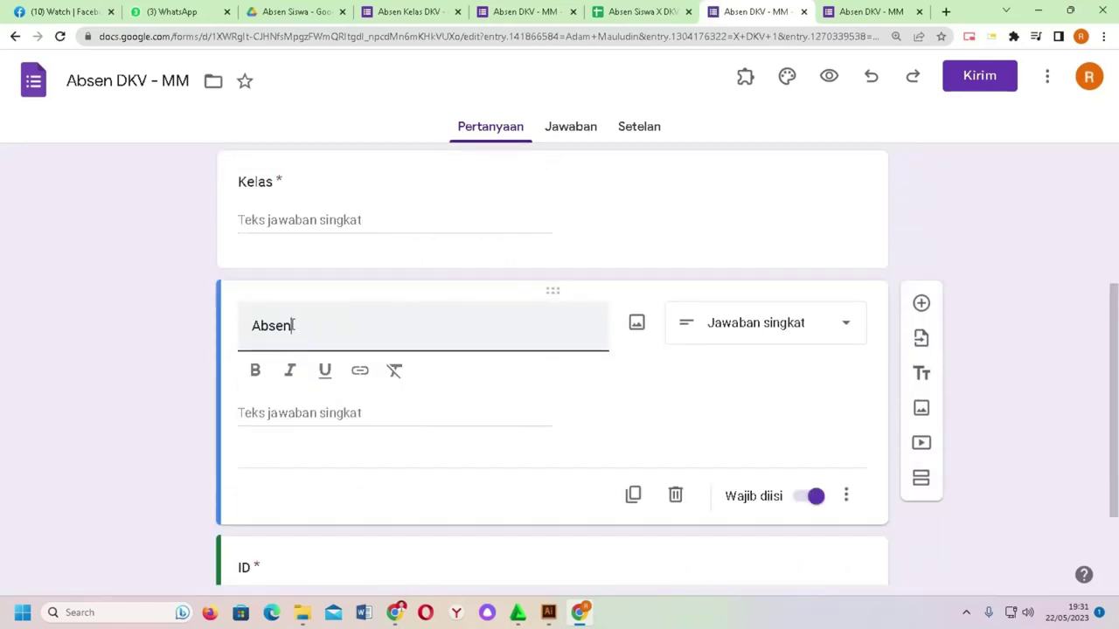
pyautogui.doubleClick(273, 325)
pyautogui.write('Waktu')
# Step: Duplicate the Waktu question and title the copy Absen
pyautogui.scroll(-1, 358, 324)
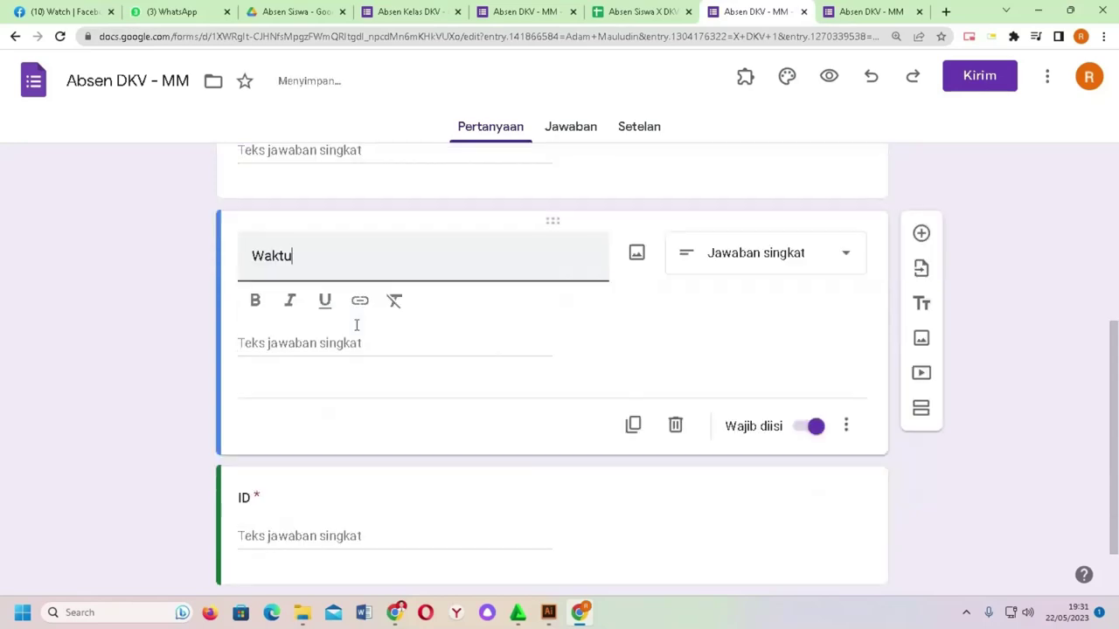
pyautogui.click(633, 427)
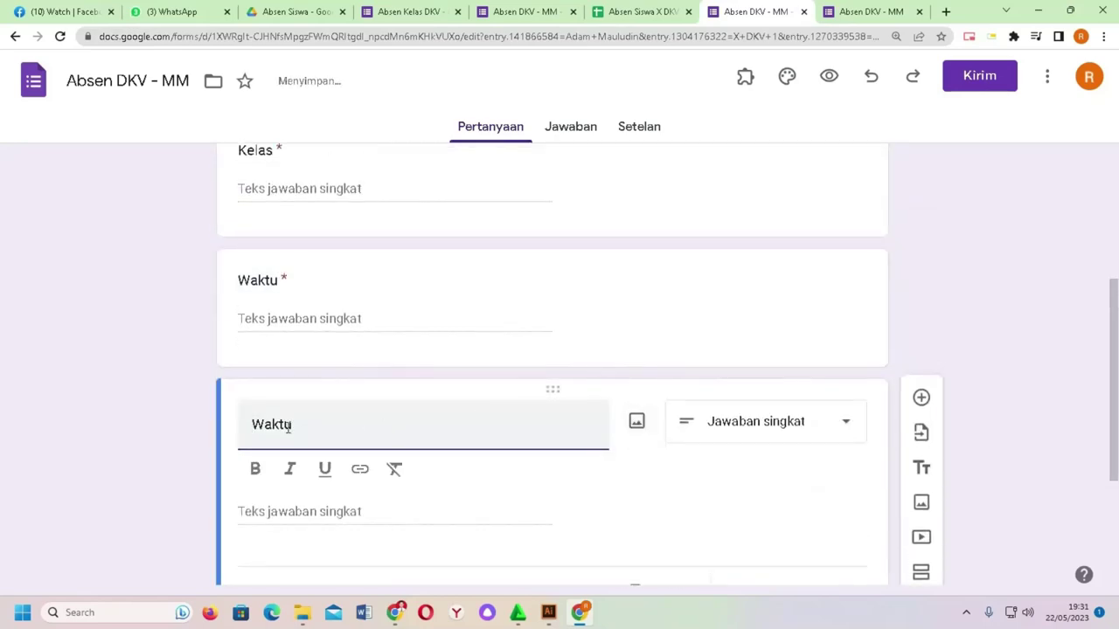
pyautogui.hotkey('ctrl', 'a')
pyautogui.write('A')
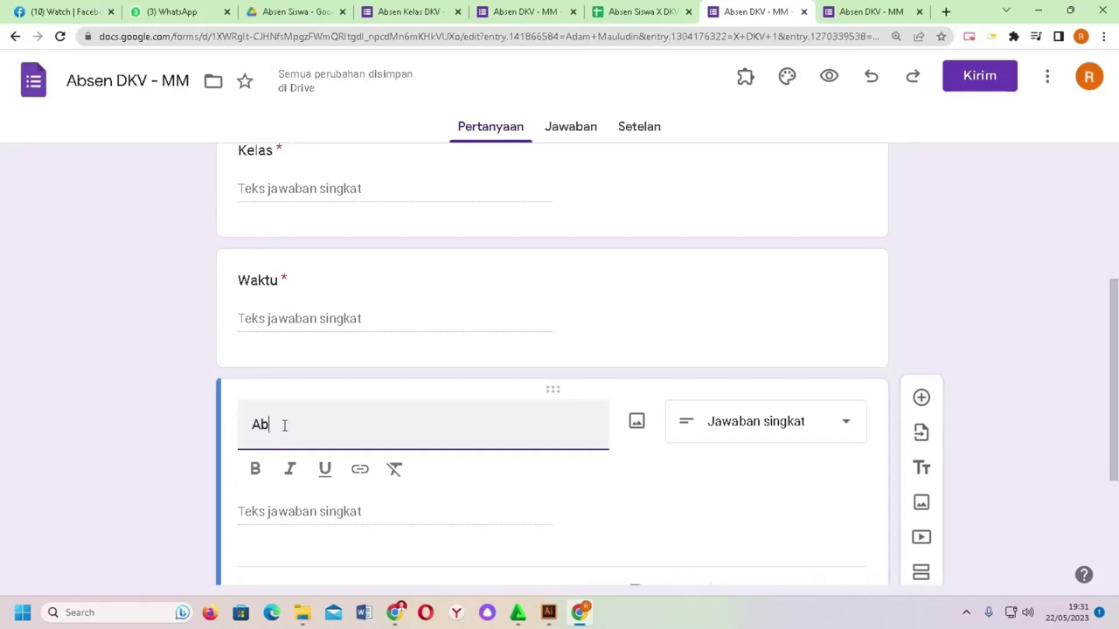
pyautogui.write('di')
pyautogui.press('BackSpace')
pyautogui.press('BackSpace')
pyautogui.write('bsen')
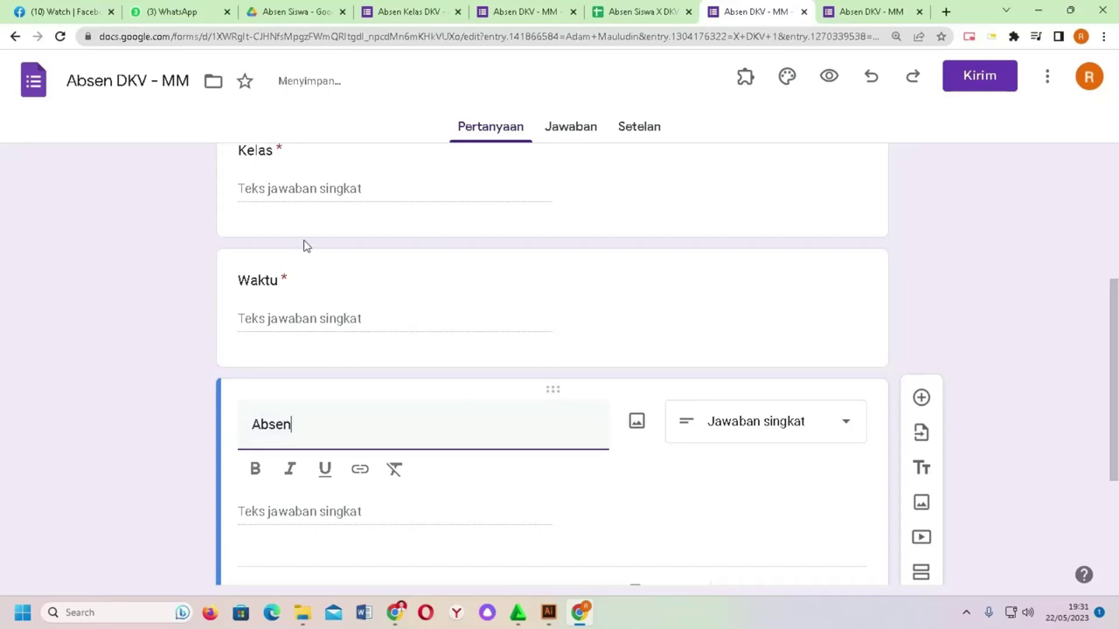
pyautogui.scroll(-2, 385, 342)
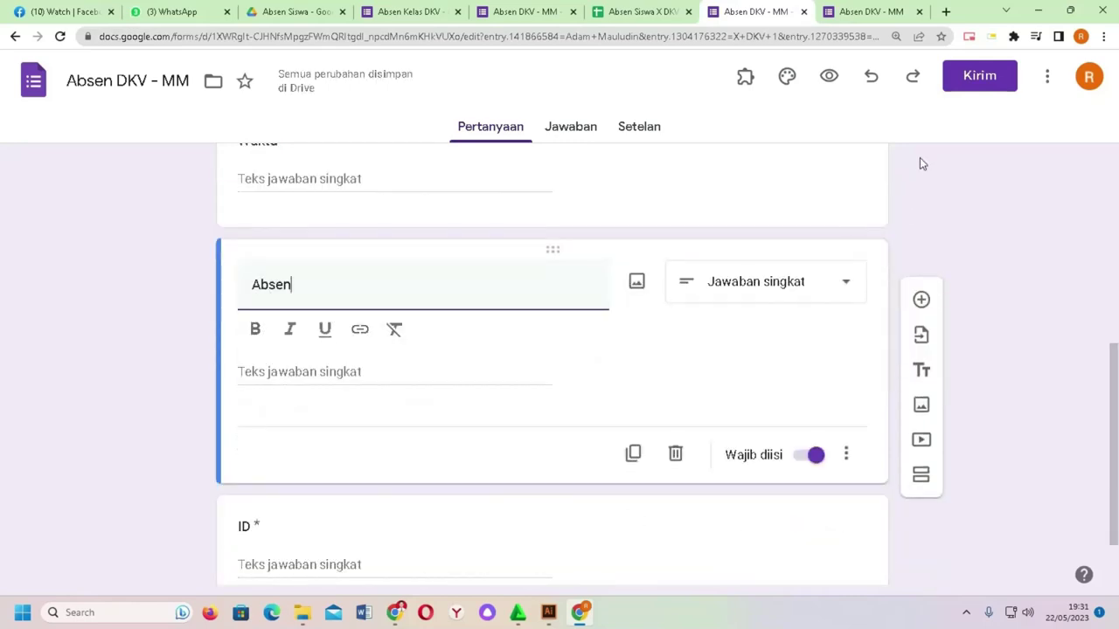
pyautogui.scroll(-1, 389, 264)
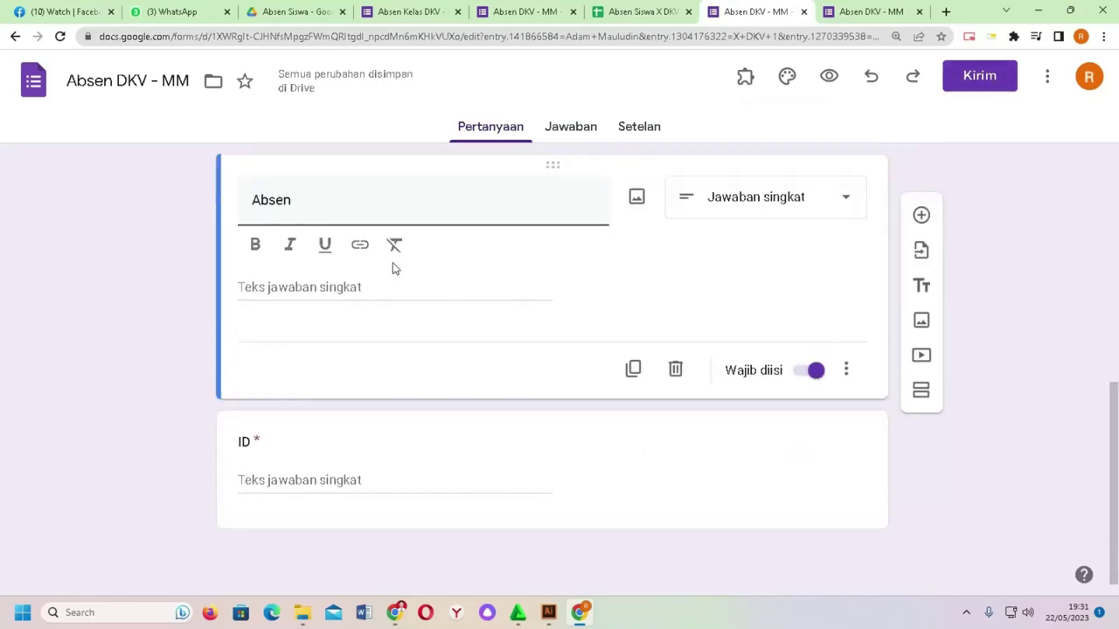
pyautogui.scroll(2, 344, 335)
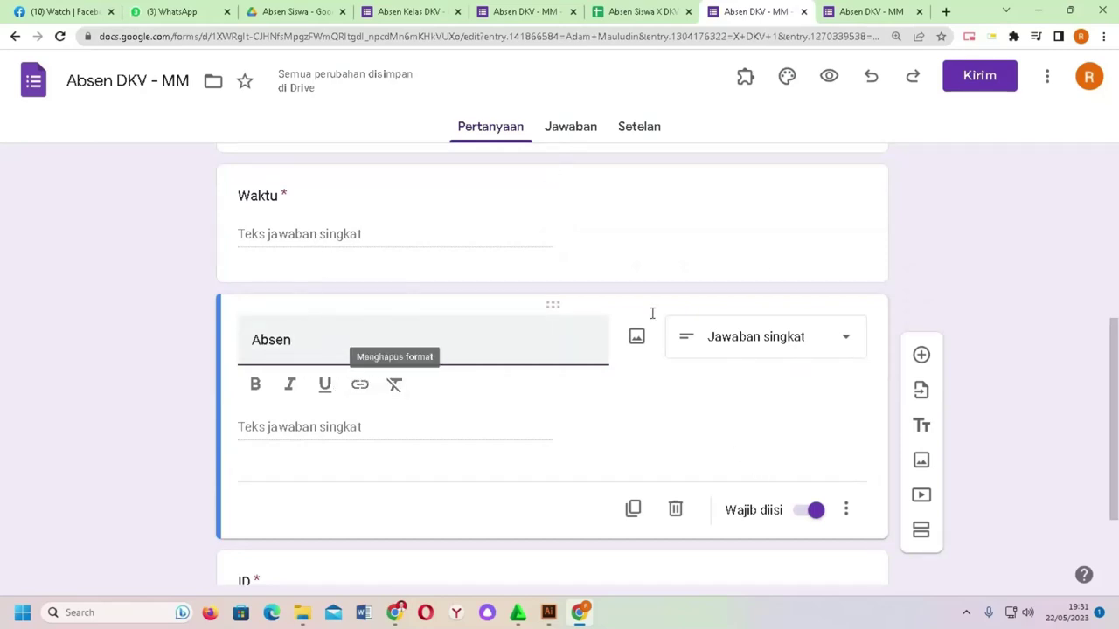
pyautogui.click(1047, 77)
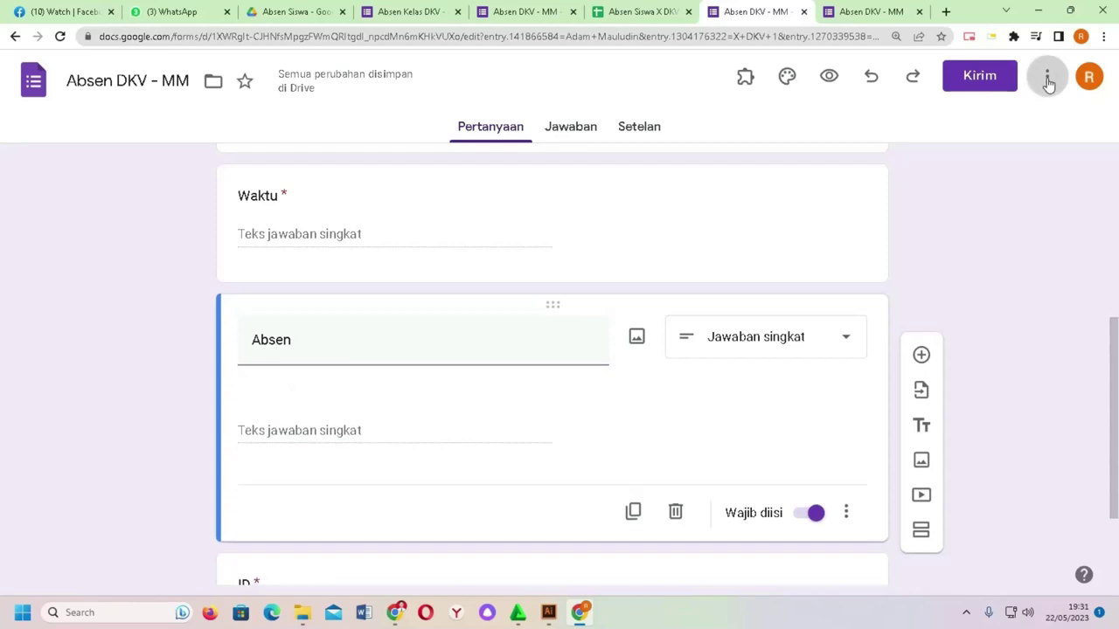
# Step: Generate a prefilled link with 'absen' in the Absen answer and copy it
pyautogui.click(971, 217)
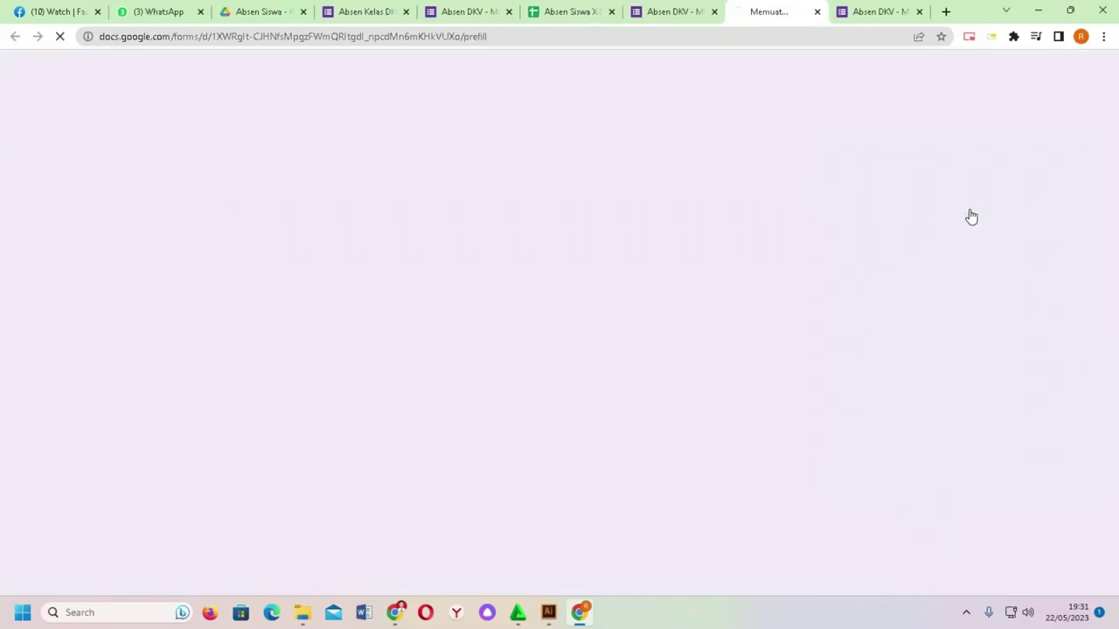
pyautogui.scroll(-2, 495, 267)
pyautogui.scroll(-2, 415, 315)
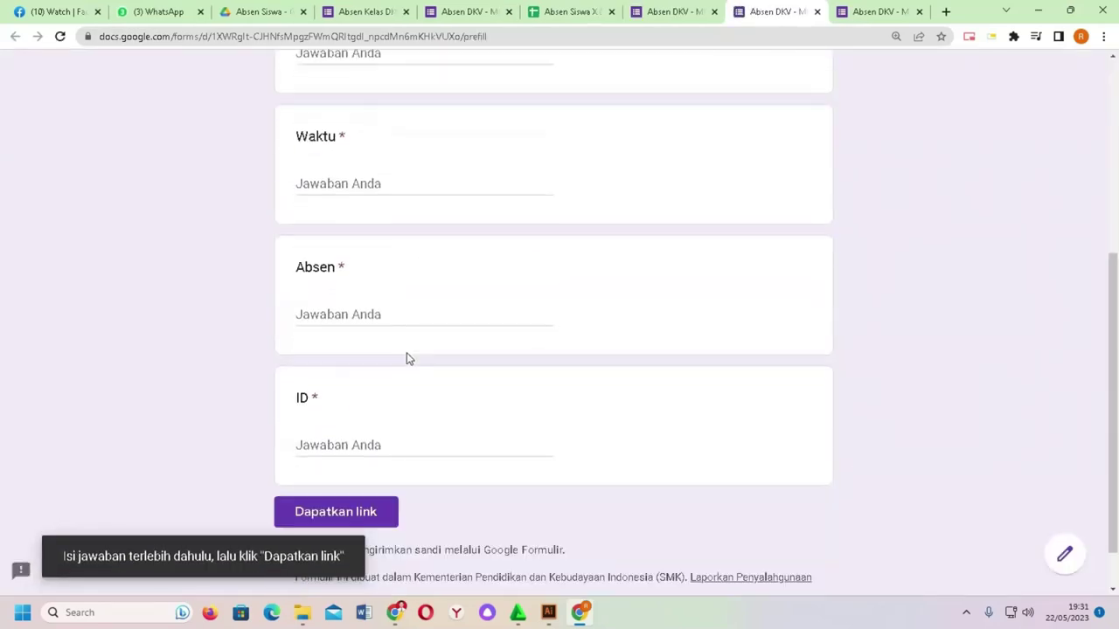
pyautogui.click(370, 322)
pyautogui.write('absen')
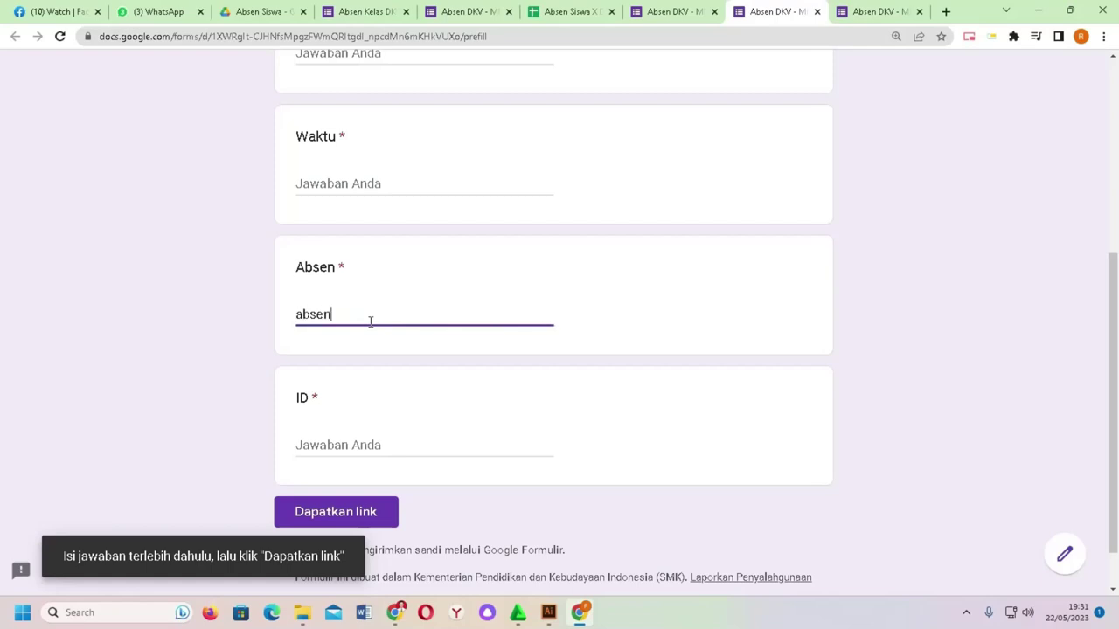
pyautogui.scroll(2, 446, 125)
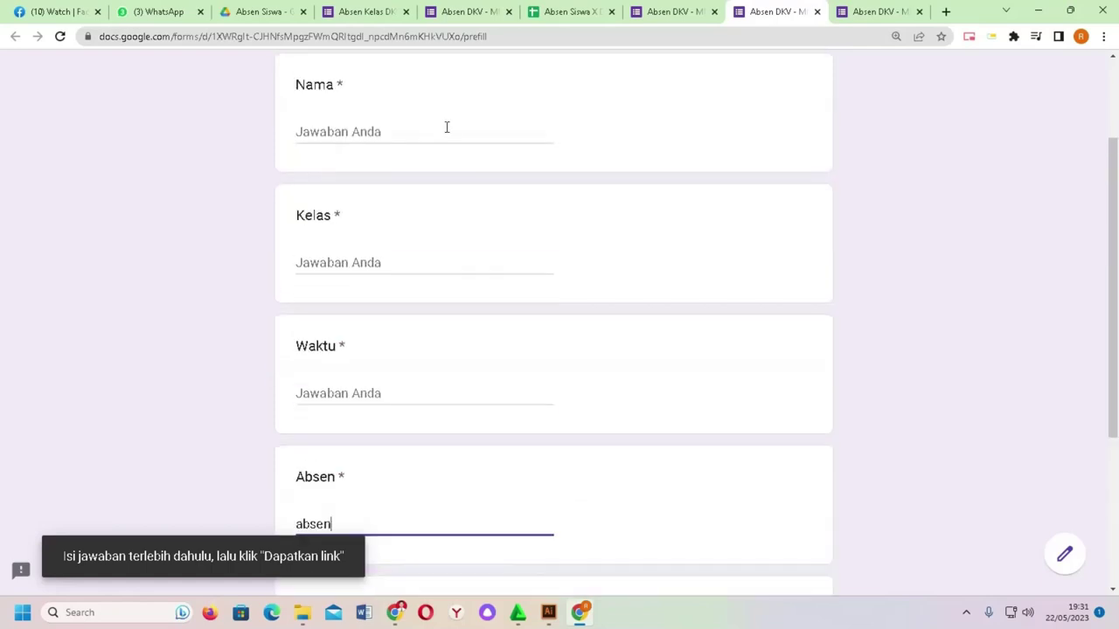
pyautogui.scroll(-3, 492, 277)
pyautogui.click(336, 455)
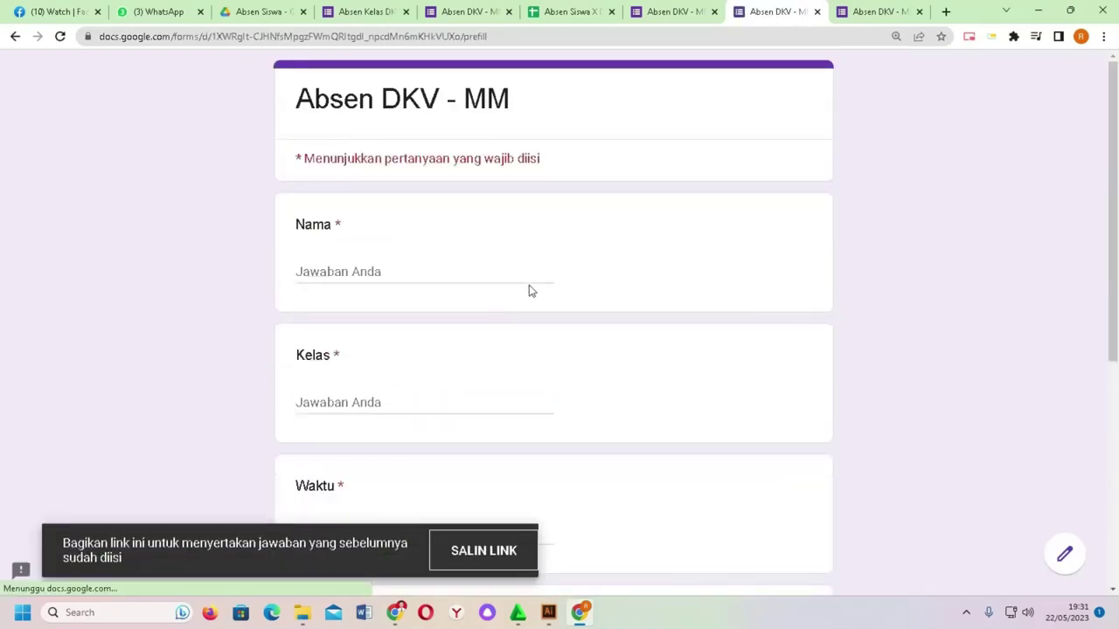
pyautogui.click(498, 545)
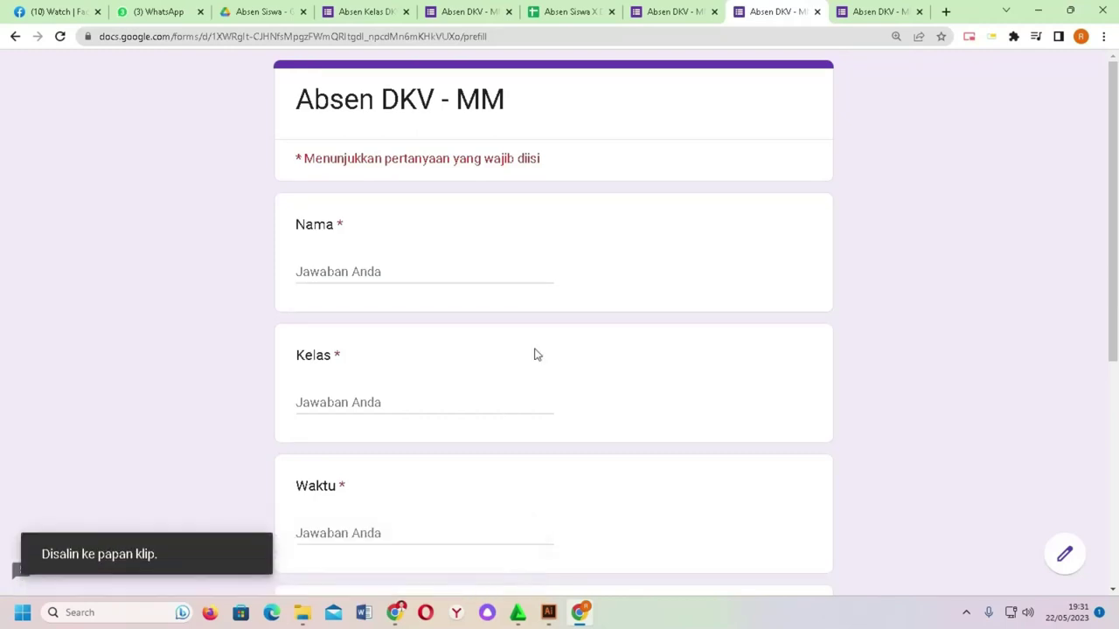
pyautogui.click(569, 7)
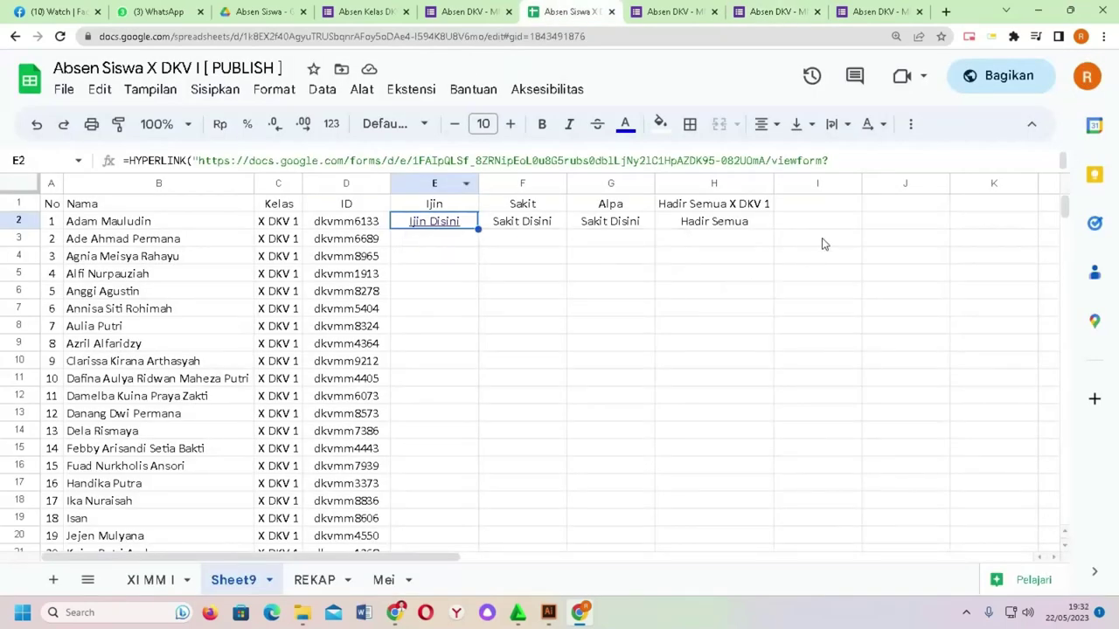
# Step: Paste the prefilled link into J2 and copy its &entry.1213425039 parameter
pyautogui.click(883, 224)
pyautogui.write('https://docs.google.com/forms/d/e/1FAIpQLSf_8ZRNipEoL0u8G5rubs0dblLjNy2lC1HpAZDK95-082UOmA/viewform?usp=pp_url&entry.1213425039=absen')
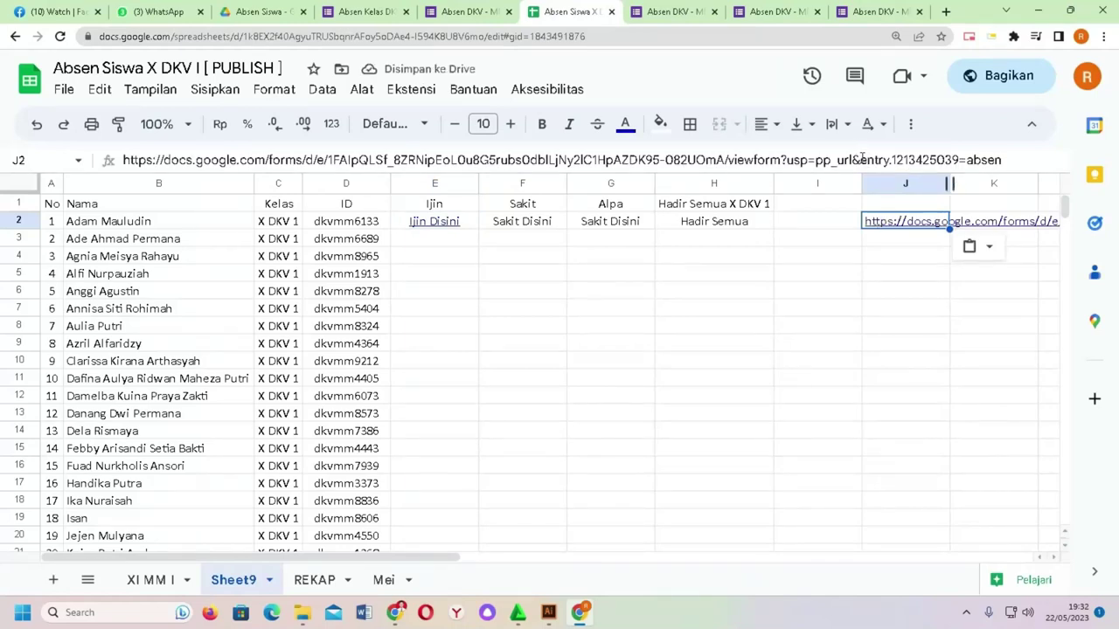
pyautogui.moveTo(853, 160); pyautogui.dragTo(959, 160)
pyautogui.hotkey('ctrl', 'c')
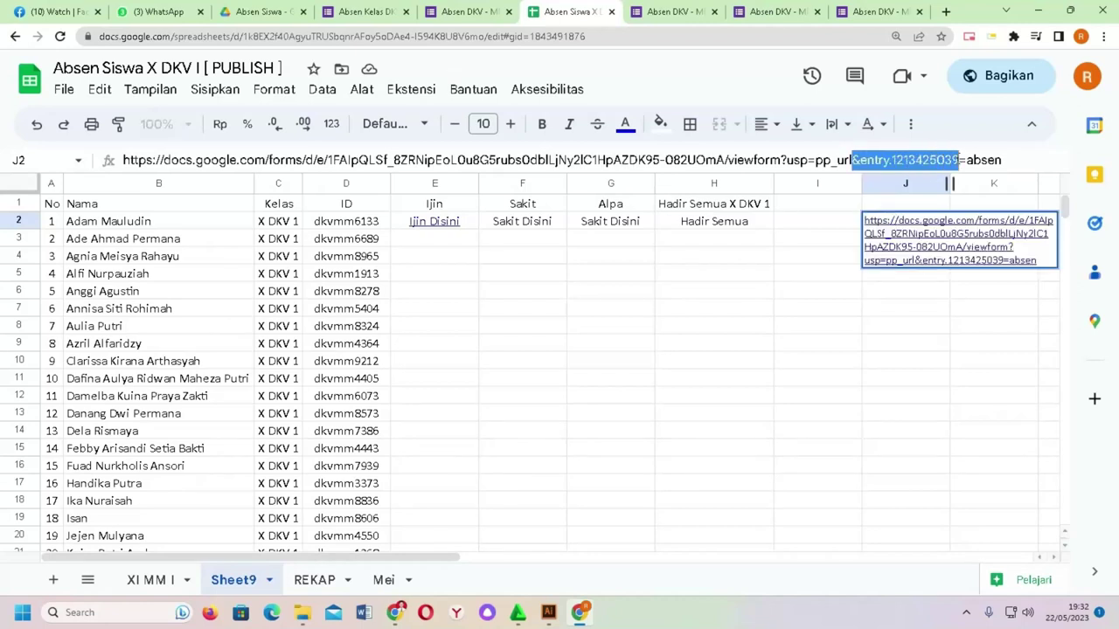
pyautogui.click(872, 329)
# Step: Append &"&entry.1213425039=Ijin" to E2's HYPERLINK formula
pyautogui.doubleClick(473, 224)
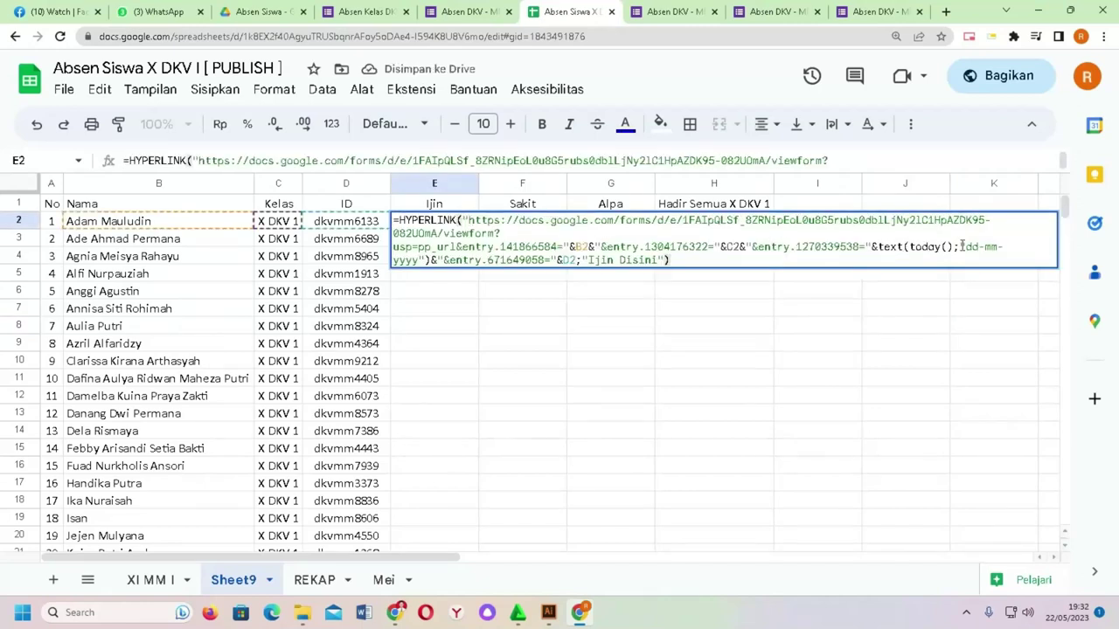
pyautogui.click(578, 259)
pyautogui.press('BackSpace')
pyautogui.write(';')
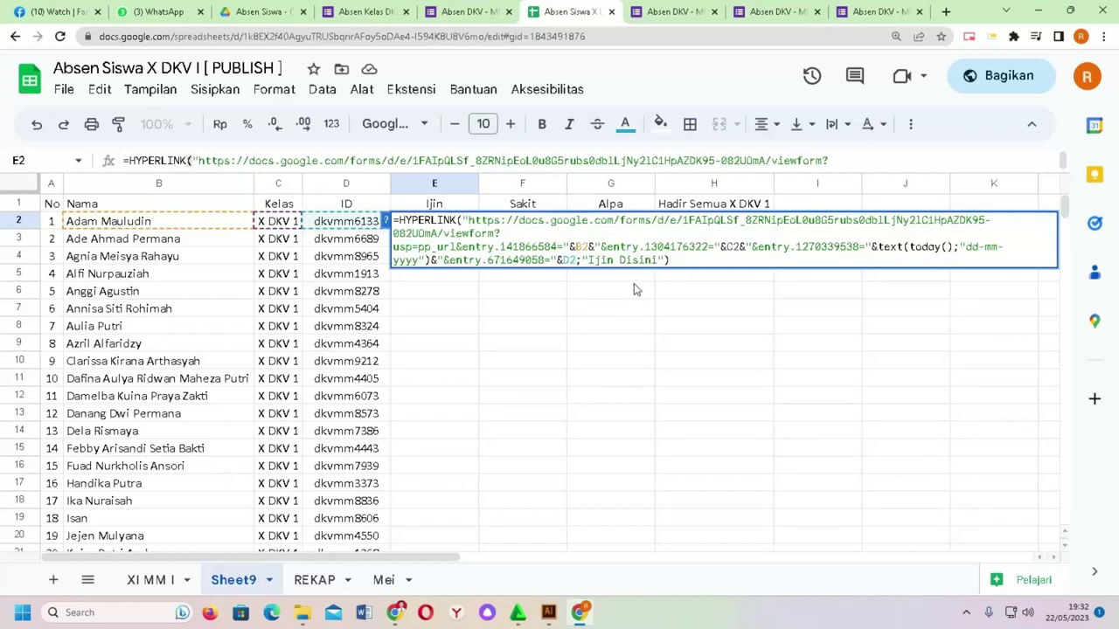
pyautogui.write('&"')
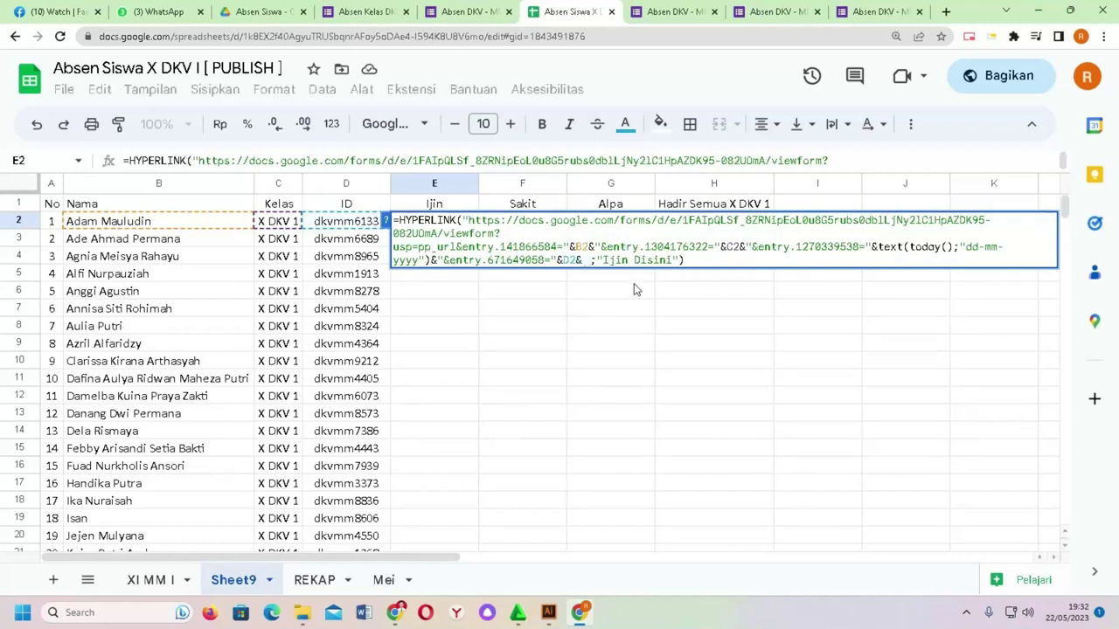
pyautogui.hotkey('ctrl', 'v')
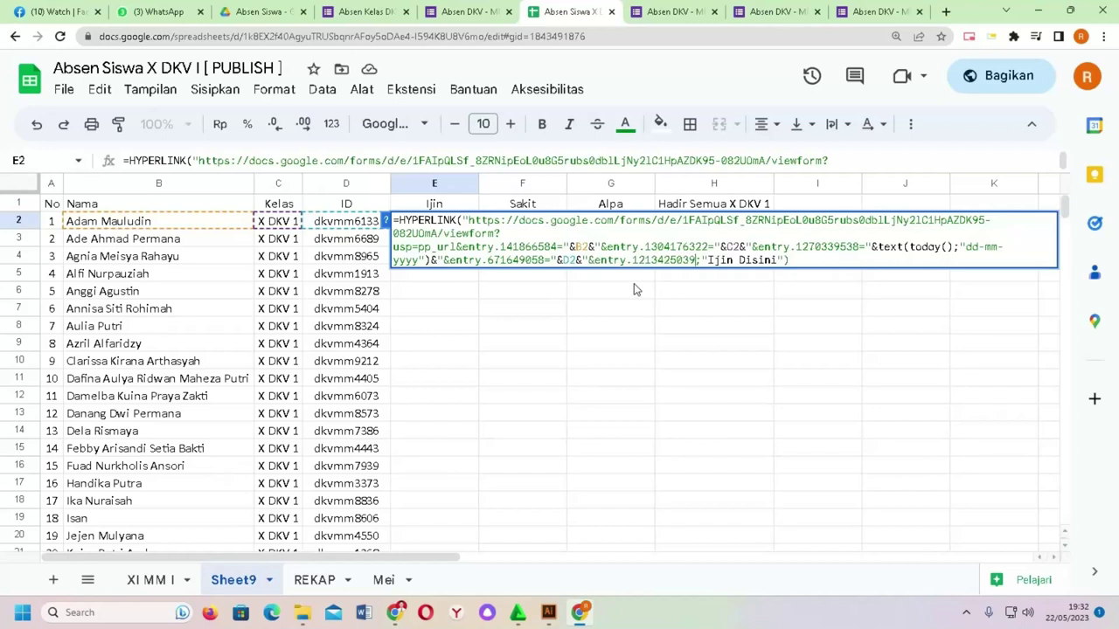
pyautogui.write('="')
pyautogui.press('BackSpace')
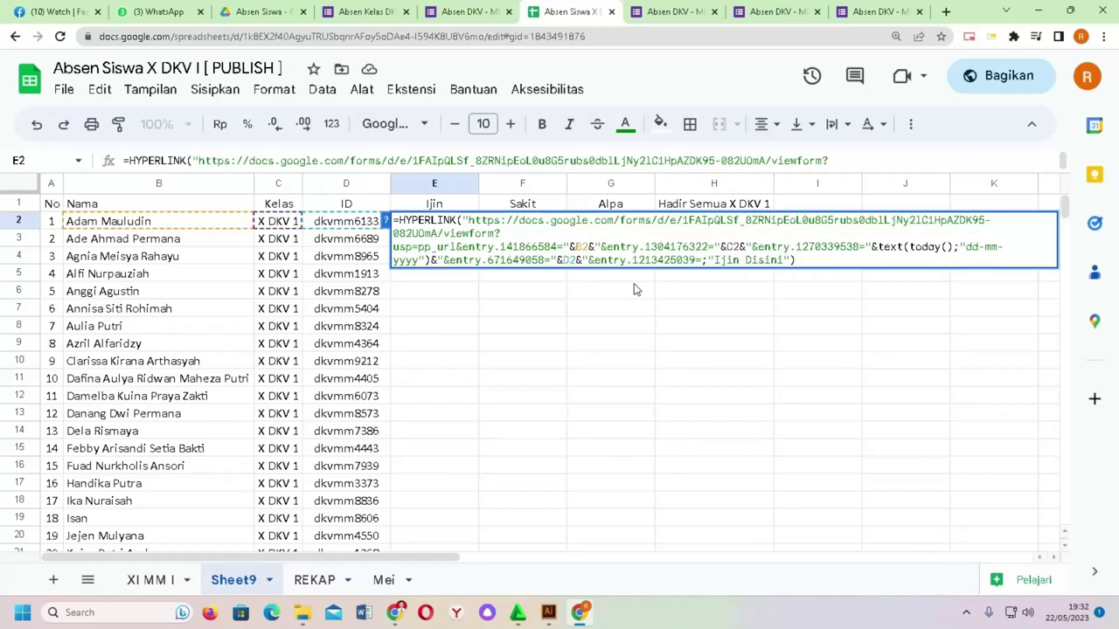
pyautogui.write('Iji"')
pyautogui.write('n')
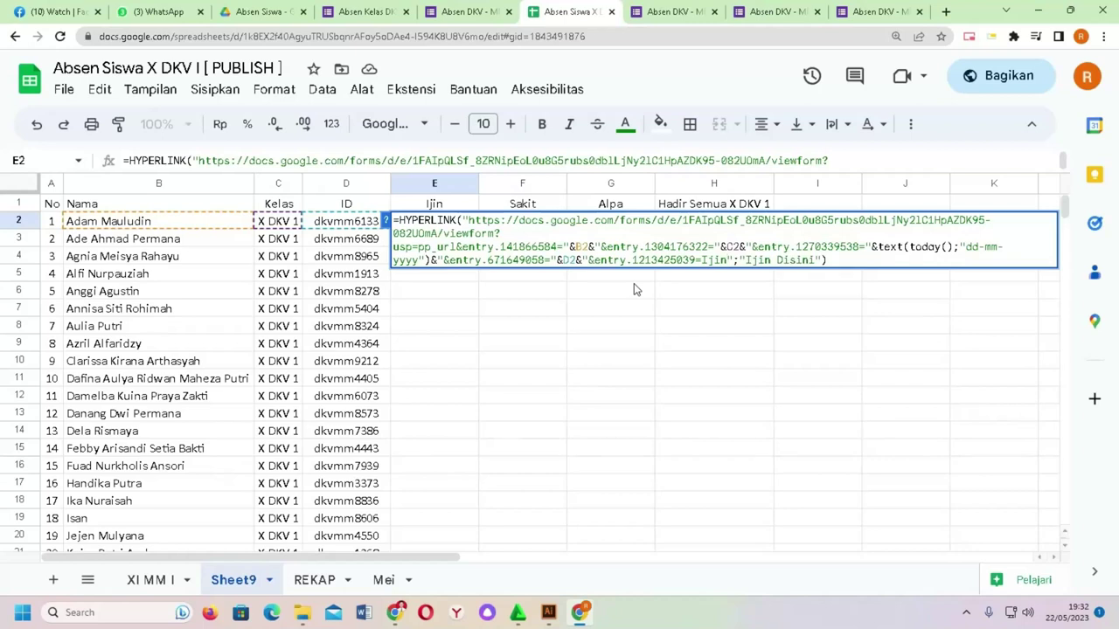
pyautogui.press('Return')
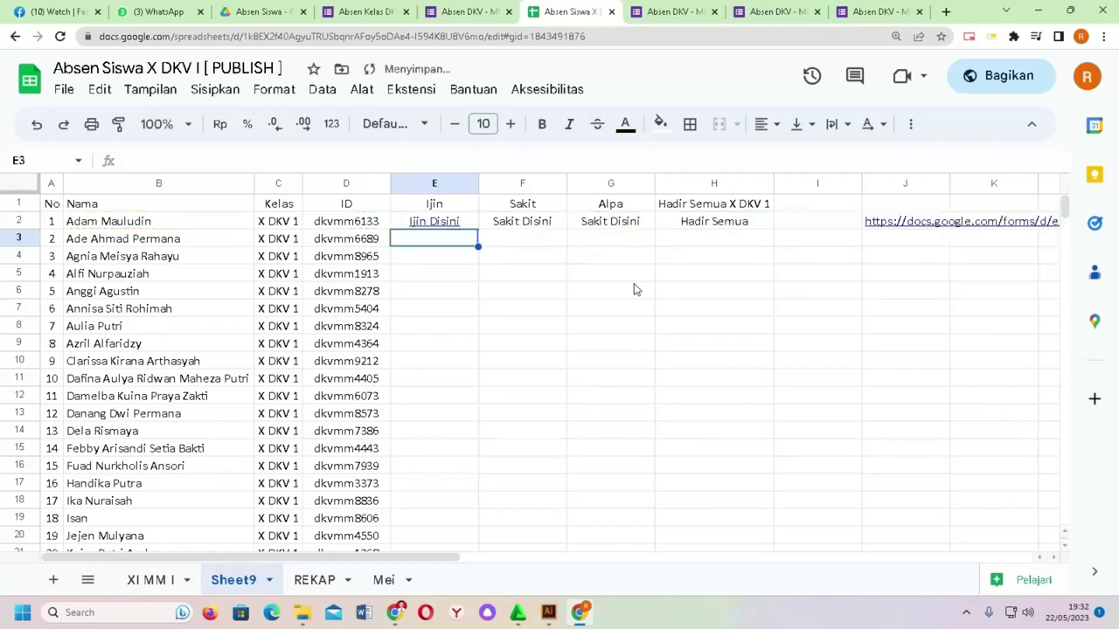
# Step: Open E2's Ijin Disini link and verify the form prefills Absen as Ijin and Waktu as 22-05-2023
pyautogui.click(447, 224)
pyautogui.click(466, 247)
pyautogui.scroll(-2, 481, 244)
pyautogui.scroll(-2, 489, 237)
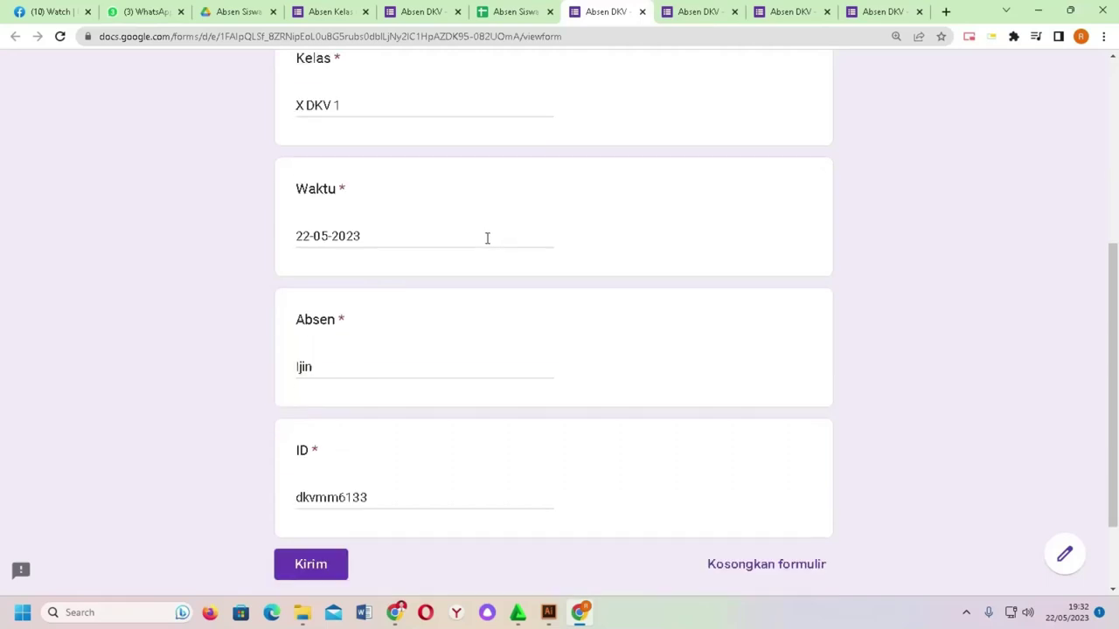
pyautogui.scroll(3, 374, 295)
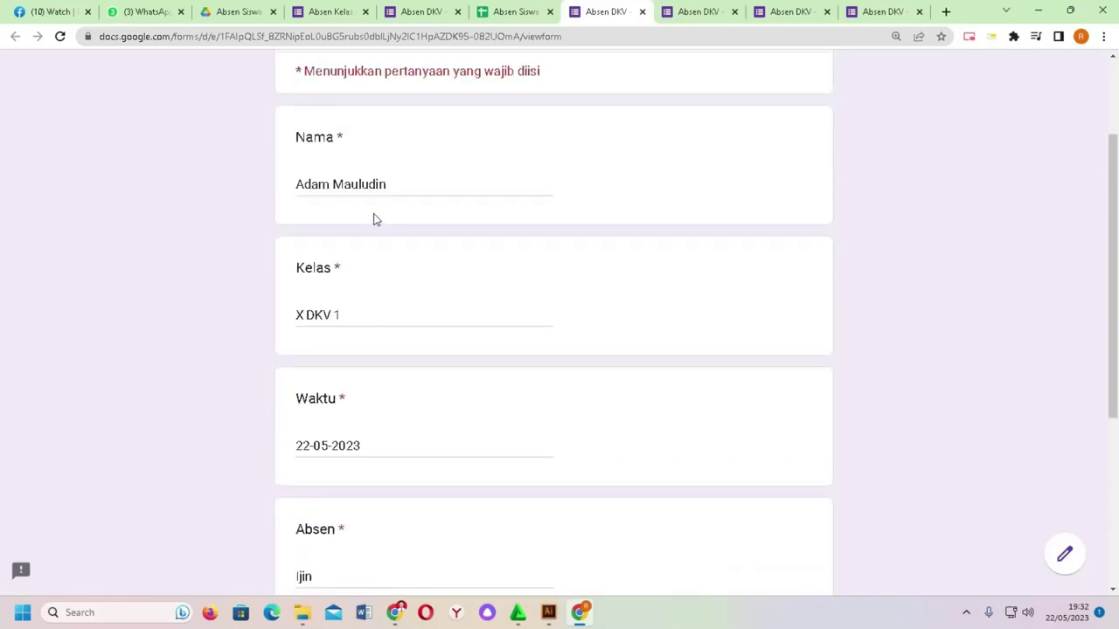
pyautogui.scroll(-1, 358, 311)
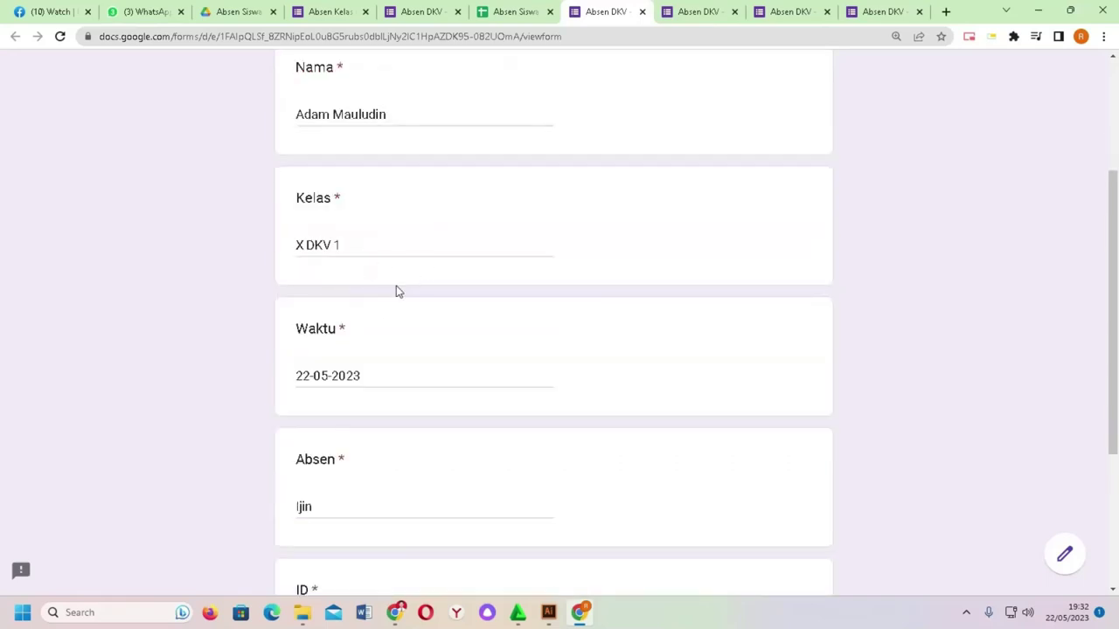
pyautogui.scroll(-1, 382, 298)
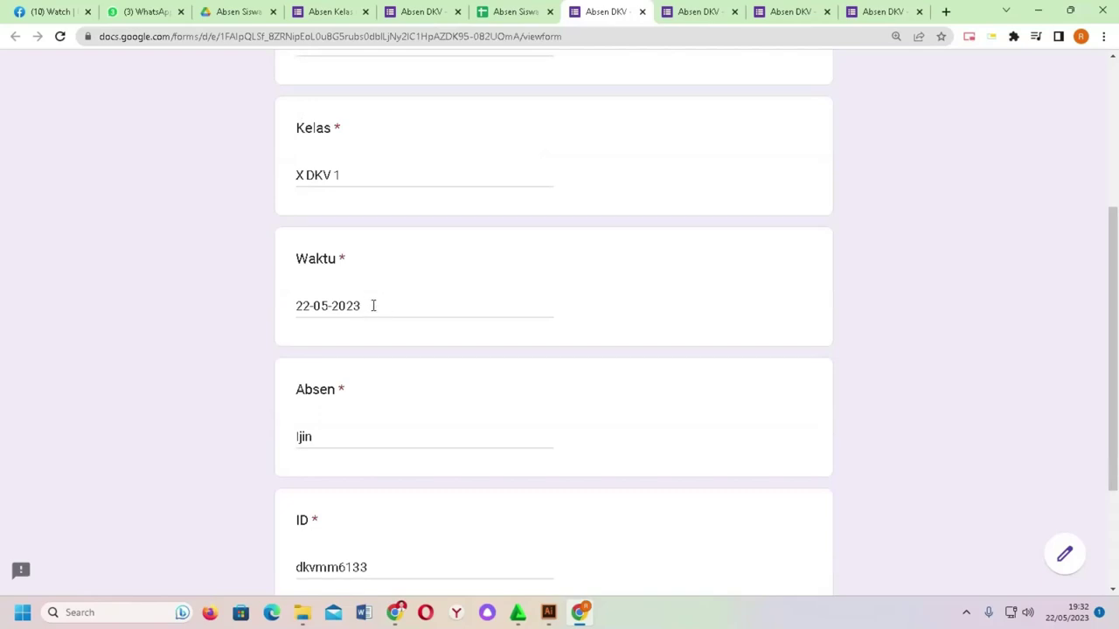
pyautogui.scroll(-1, 373, 305)
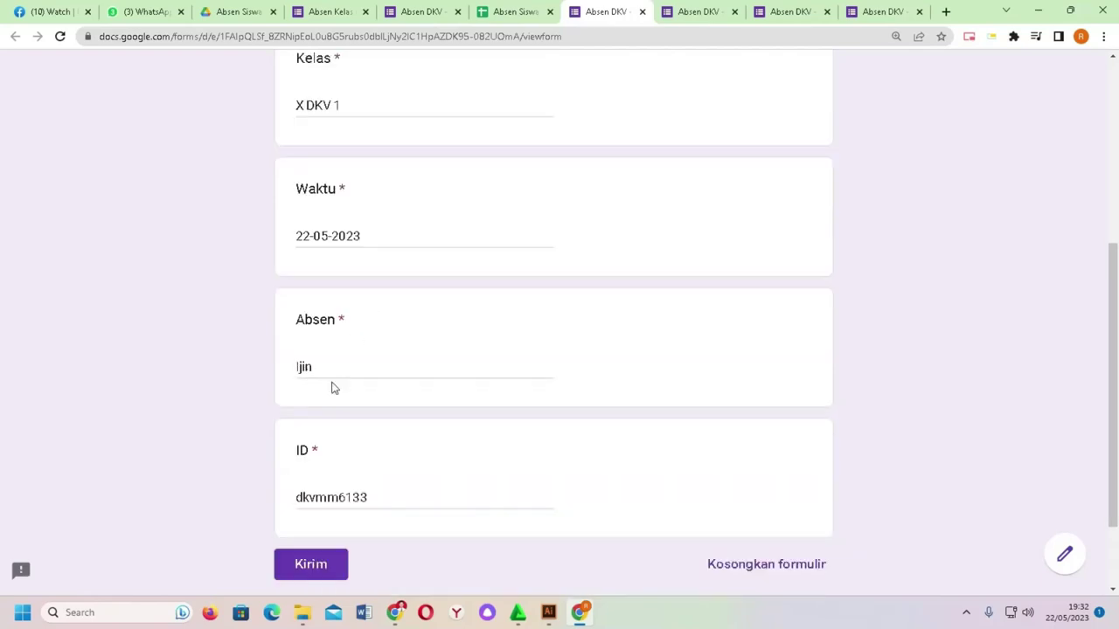
pyautogui.scroll(-1, 378, 441)
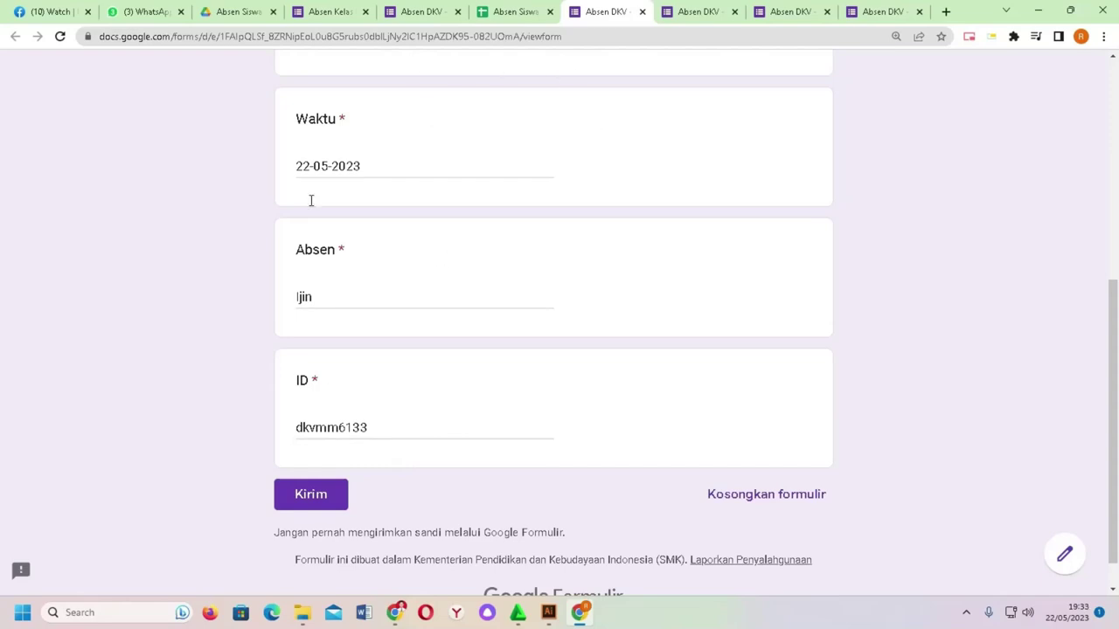
pyautogui.click(514, 12)
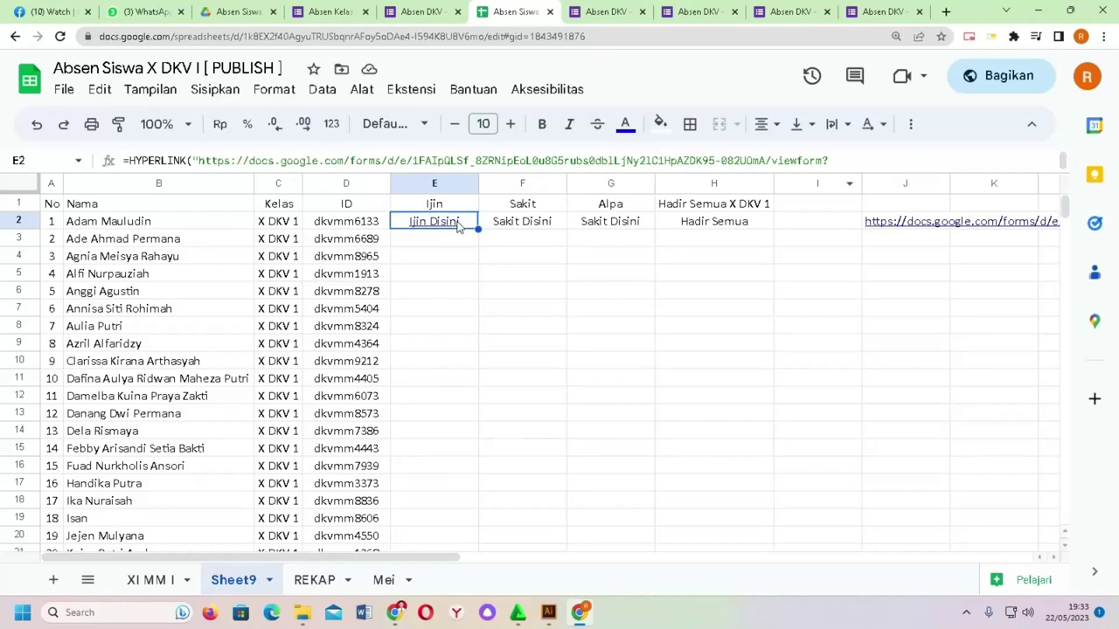
# Step: Copy E2's HYPERLINK formula into F2 with the absence value changed to Sakit
pyautogui.click(473, 164)
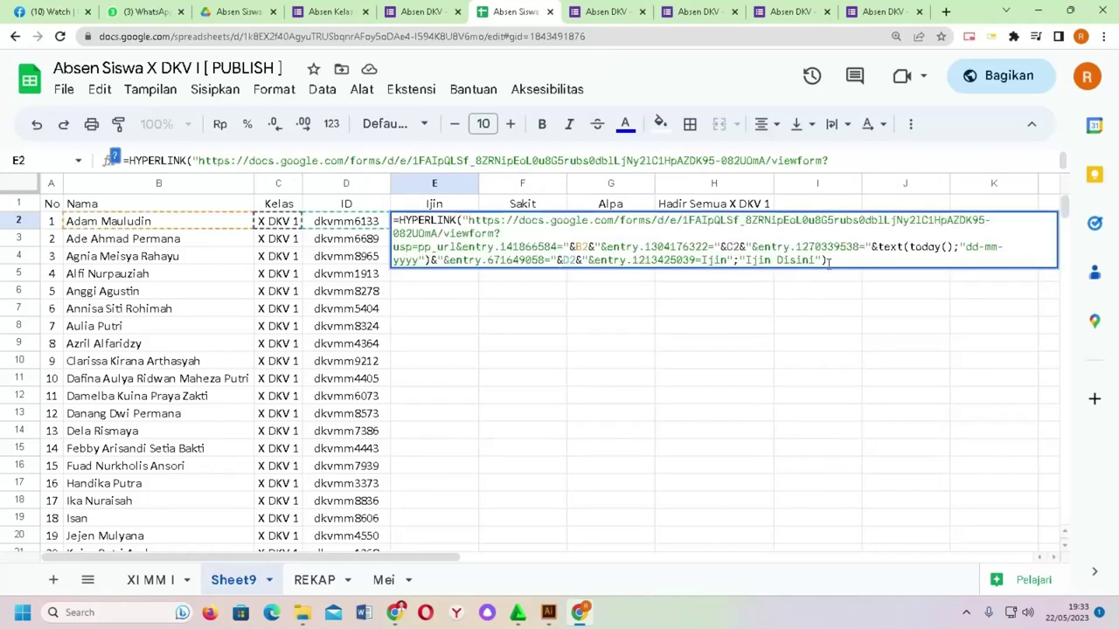
pyautogui.moveTo(828, 260); pyautogui.dragTo(378, 215)
pyautogui.hotkey('ctrl', 'c')
pyautogui.press('Return')
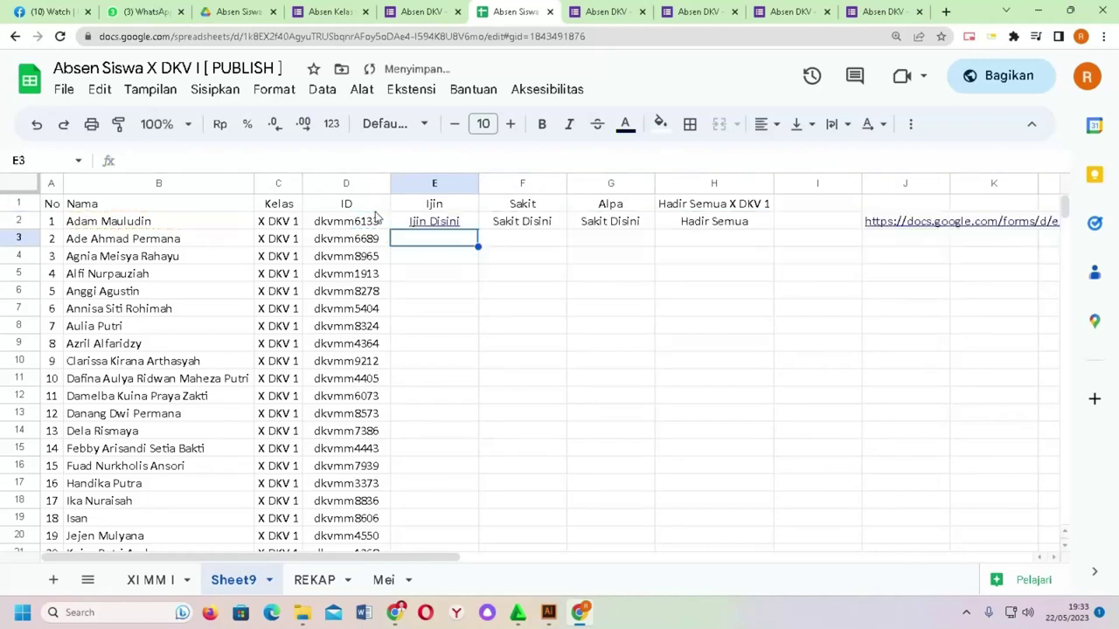
pyautogui.click(505, 224)
pyautogui.tripleClick(445, 163)
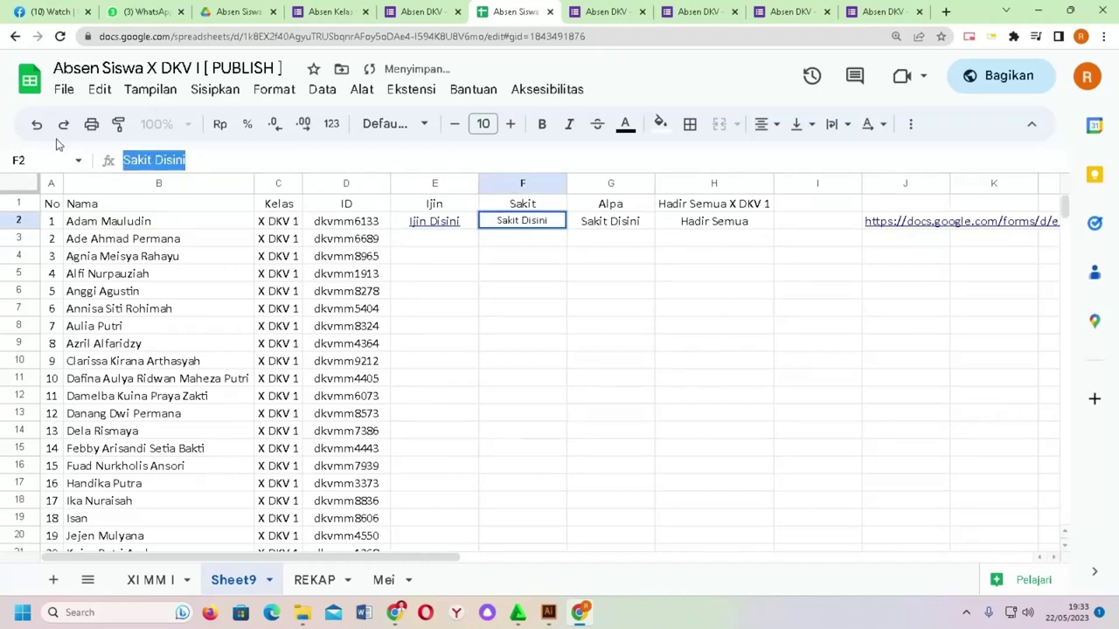
pyautogui.hotkey('ctrl', 'v')
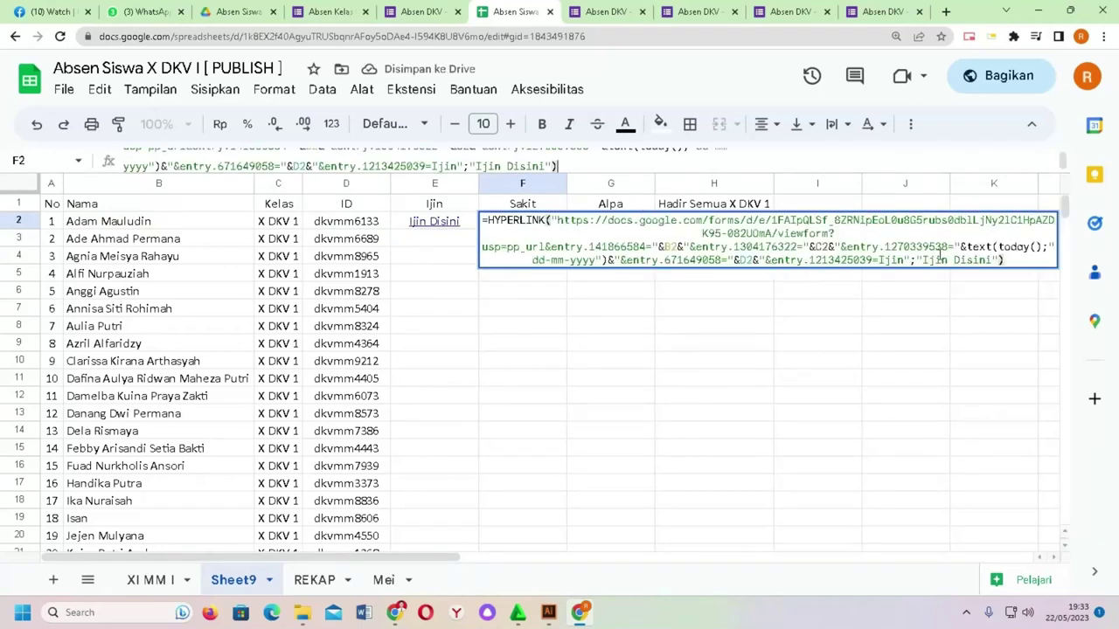
pyautogui.click(909, 258)
pyautogui.press('BackSpace')
pyautogui.press('BackSpace')
pyautogui.press('BackSpace')
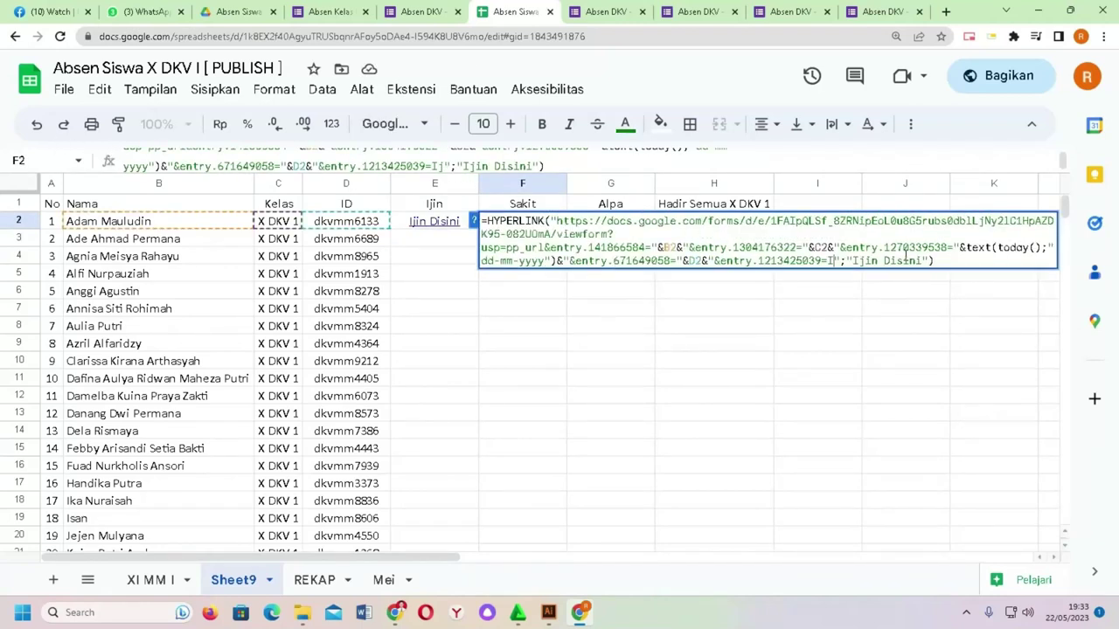
pyautogui.press('BackSpace')
pyautogui.write('Sakit')
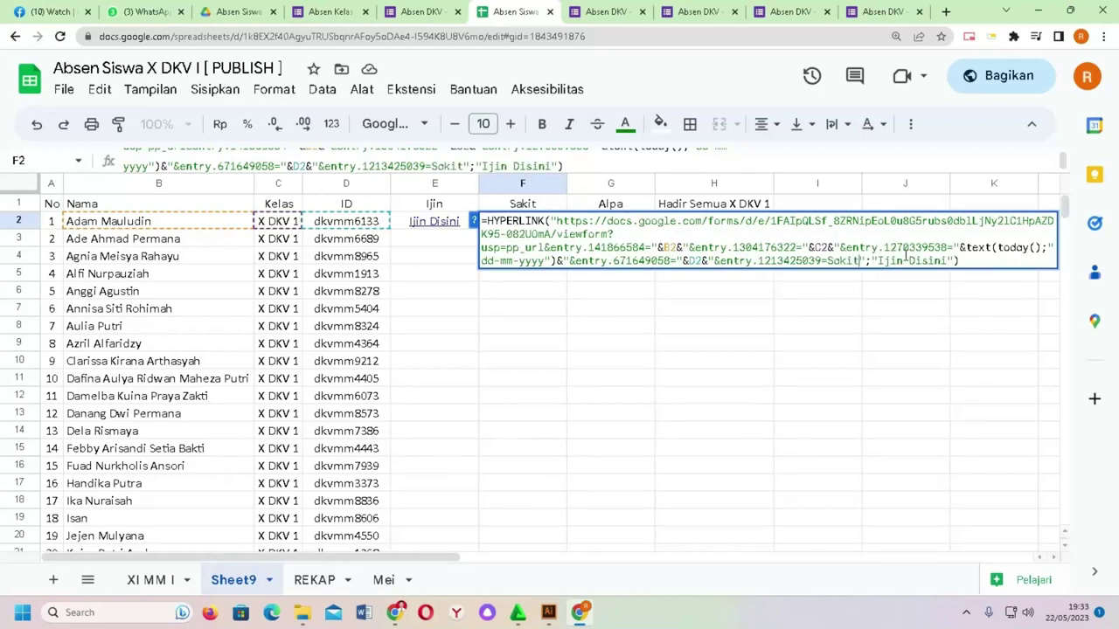
pyautogui.press('Return')
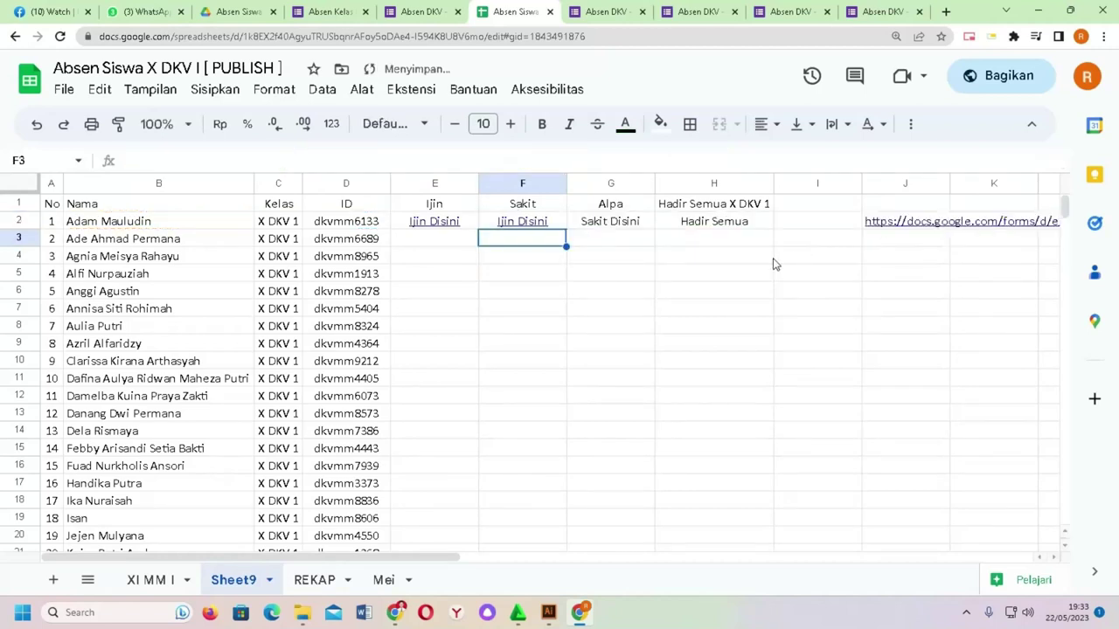
# Step: Paste the same formula into G2 with the absence value changed to Alpa
pyautogui.doubleClick(626, 227)
pyautogui.hotkey('ctrl', 'a')
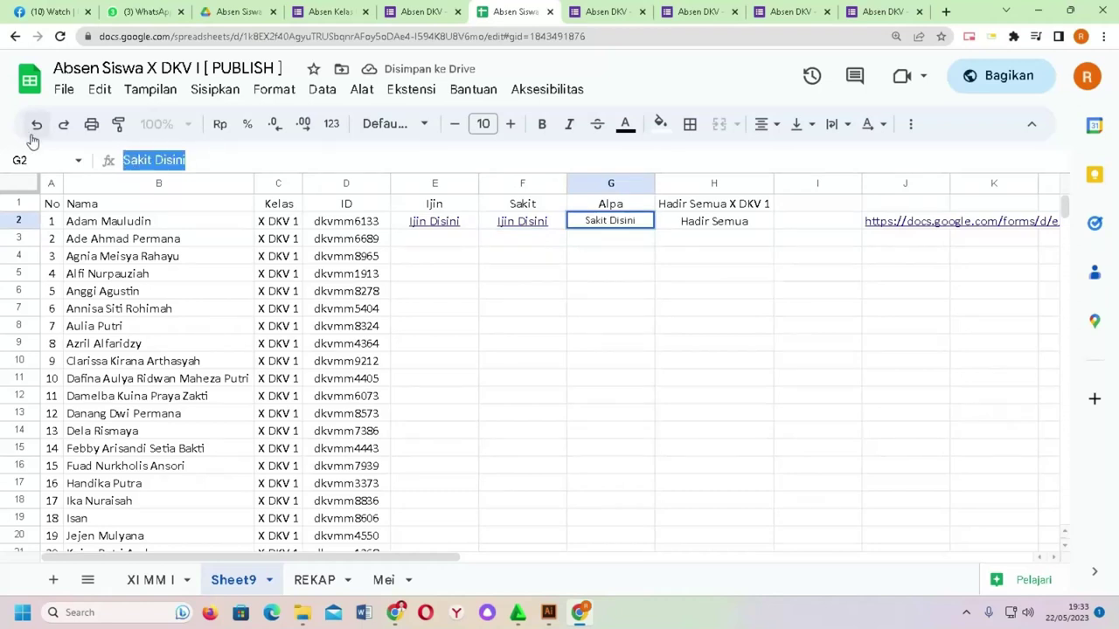
pyautogui.hotkey('ctrl', 'v')
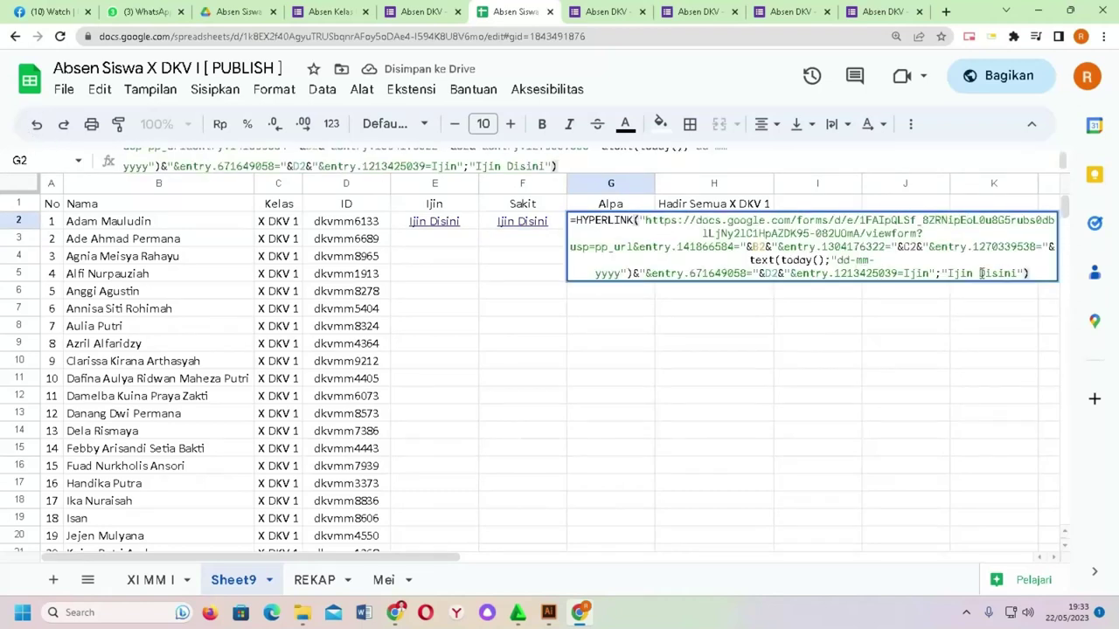
pyautogui.click(929, 268)
pyautogui.press('BackSpace')
pyautogui.press('BackSpace')
pyautogui.press('BackSpace')
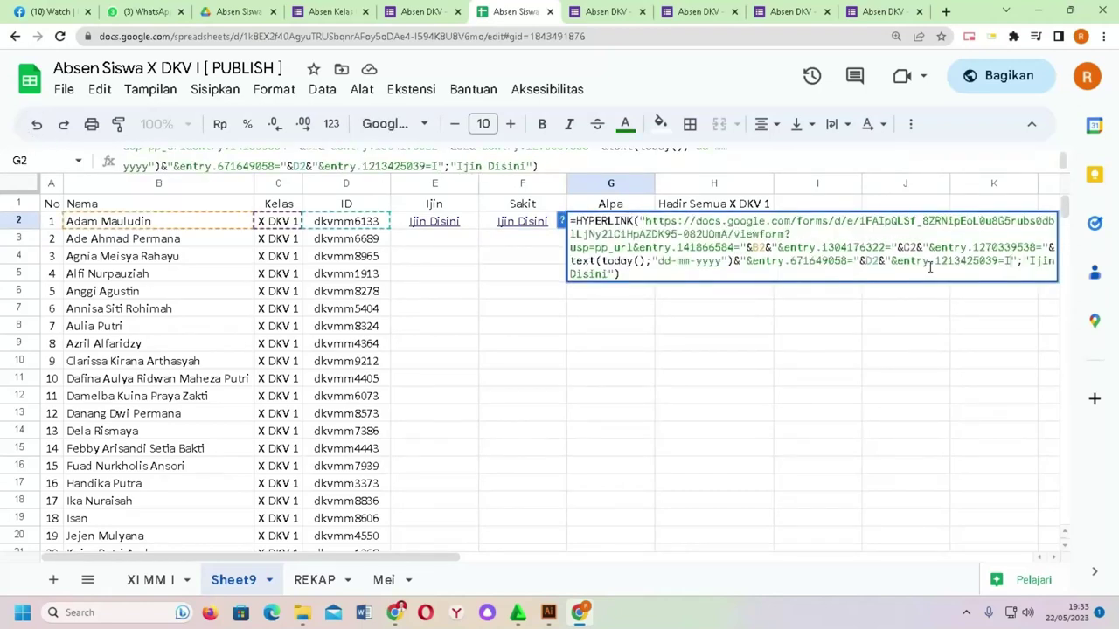
pyautogui.press('BackSpace')
pyautogui.write('Alpo')
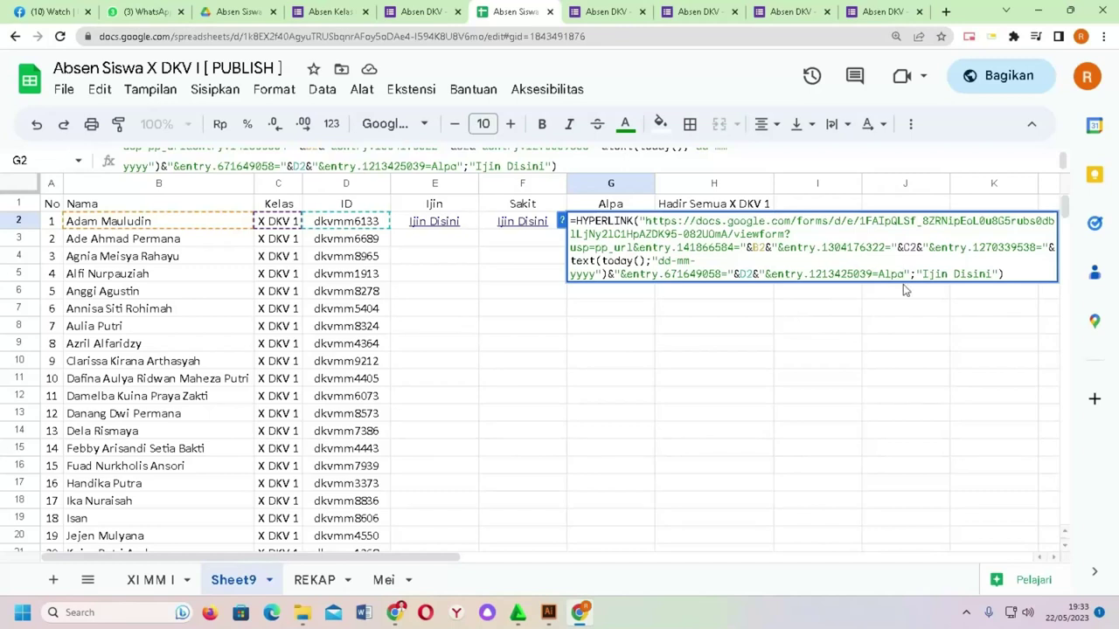
pyautogui.press('Return')
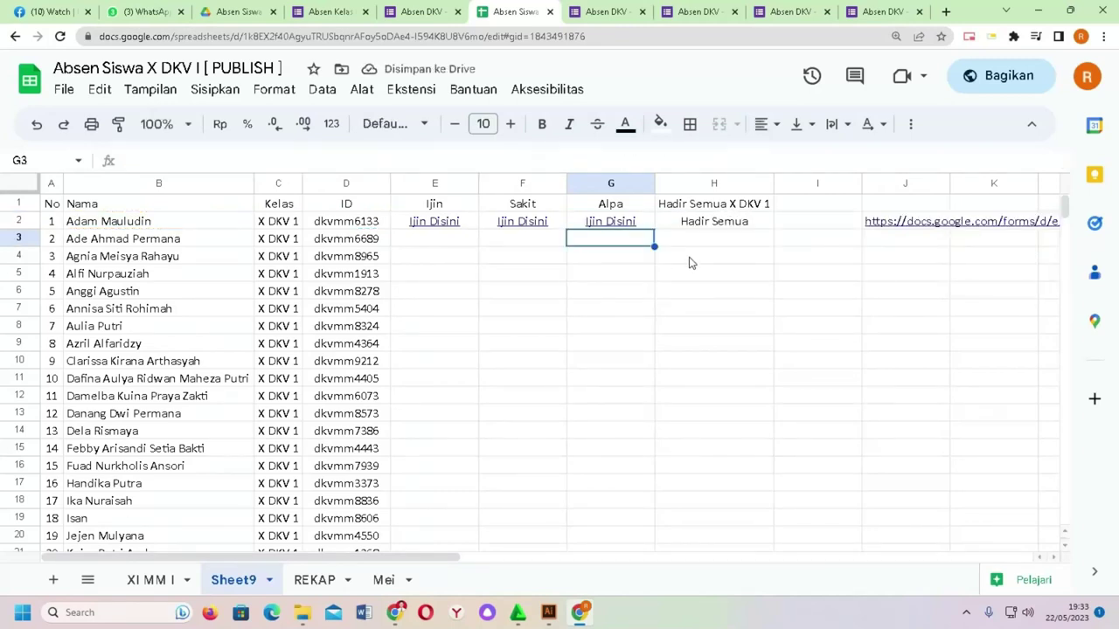
# Step: Remove the underline from the E2:G2 links and make them bold
pyautogui.moveTo(414, 226); pyautogui.dragTo(637, 225)
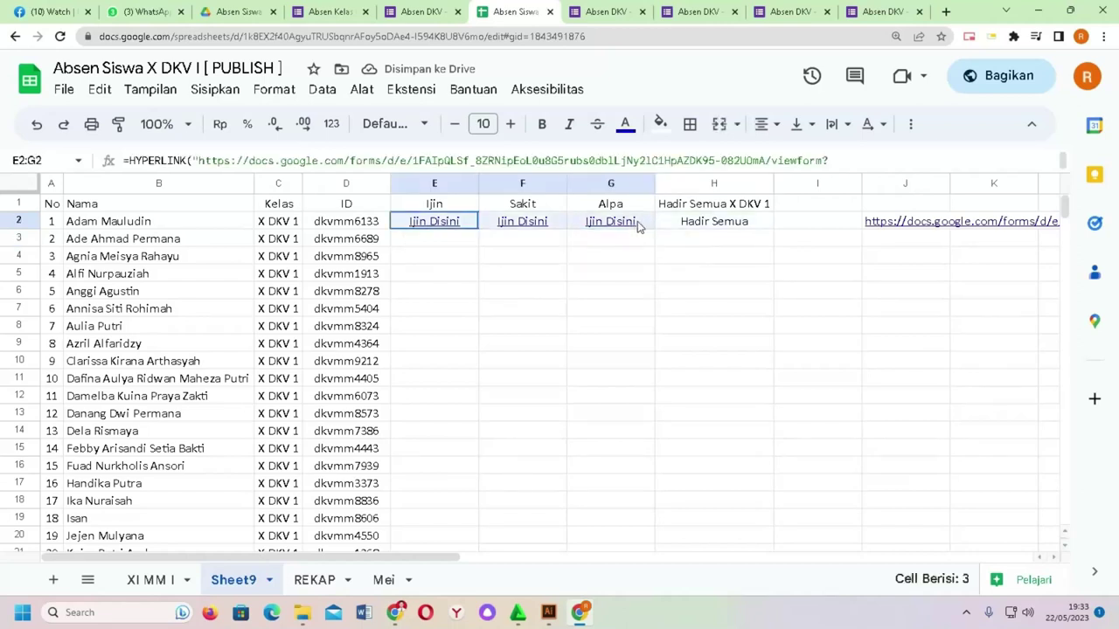
pyautogui.hotkey('ctrl', 'u')
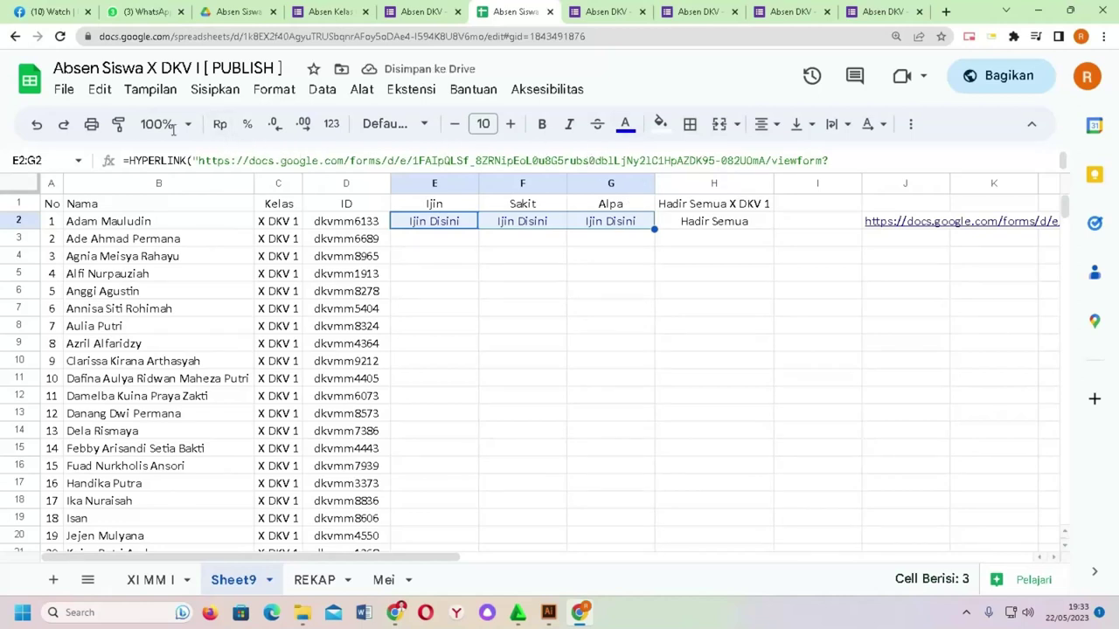
pyautogui.click(542, 123)
pyautogui.click(463, 256)
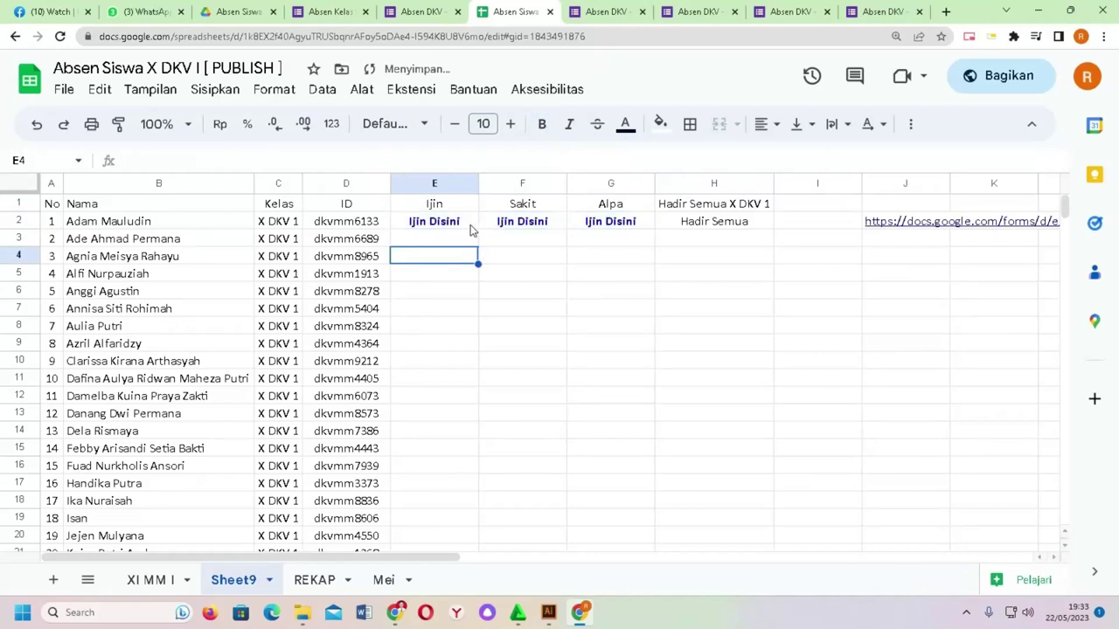
pyautogui.click(470, 227)
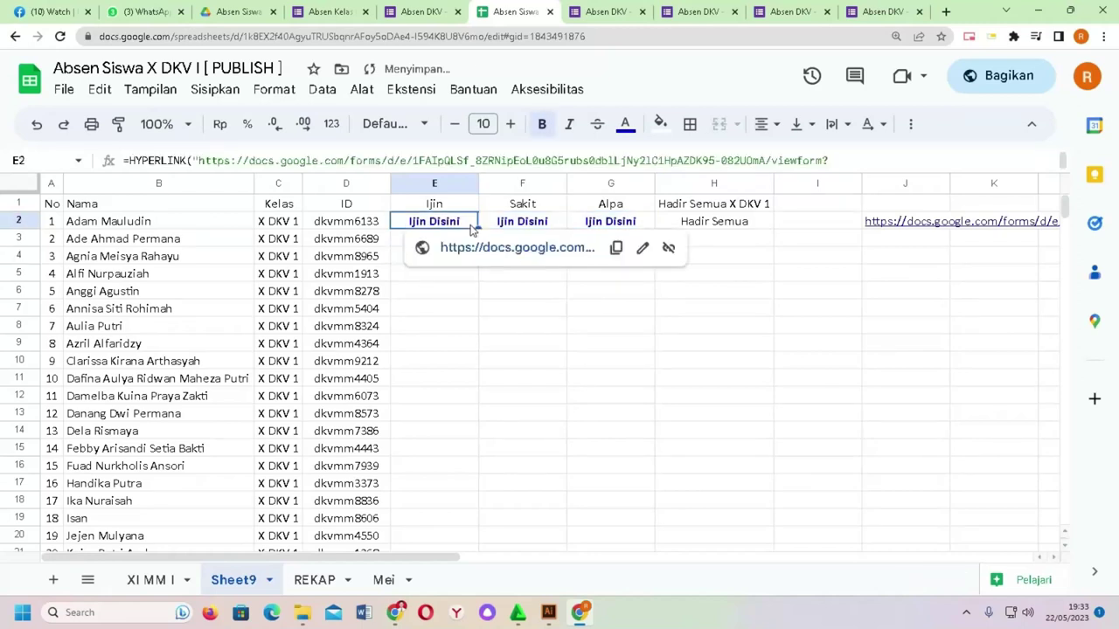
# Step: Fill the E2:G2 link formulas down to every student row through row 38
pyautogui.click(519, 297)
pyautogui.moveTo(473, 224); pyautogui.dragTo(650, 421)
pyautogui.click(729, 313)
pyautogui.scroll(8, 480, 313)
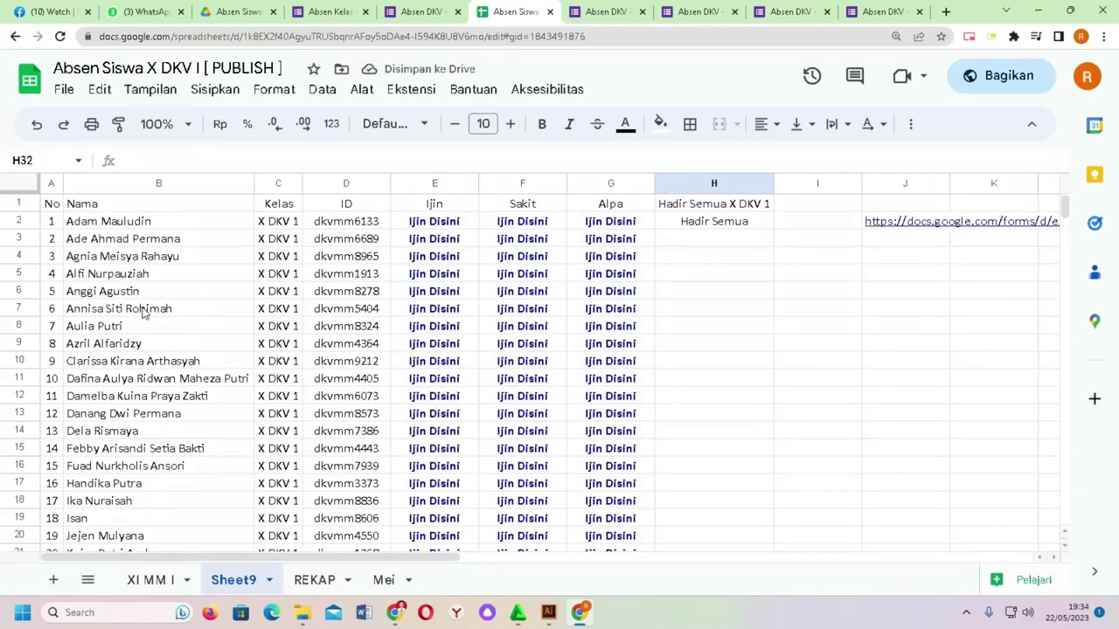
# Step: Open row 7's Sakit link and check the form prefills Sakit and 22-05-2023
pyautogui.click(19, 307)
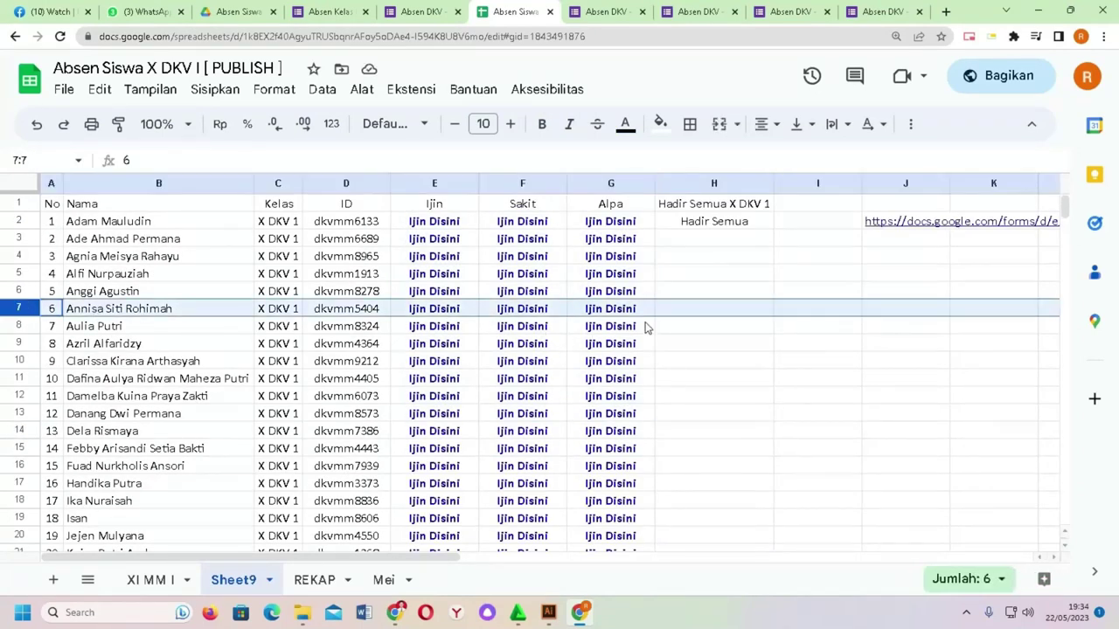
pyautogui.click(701, 316)
pyautogui.click(512, 312)
pyautogui.click(557, 334)
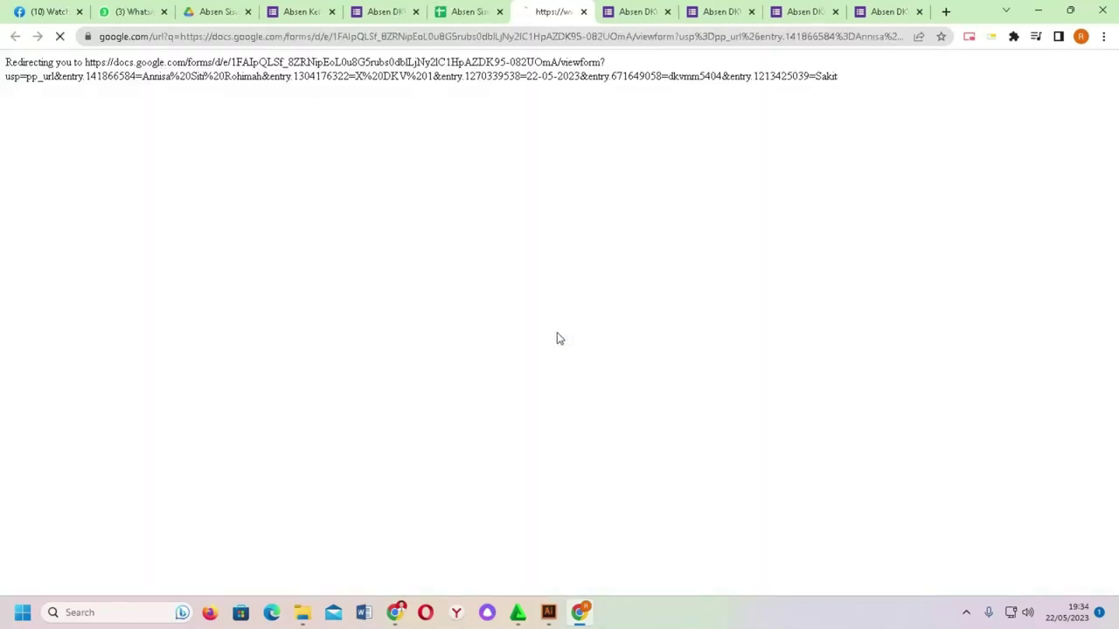
pyautogui.scroll(-2, 529, 234)
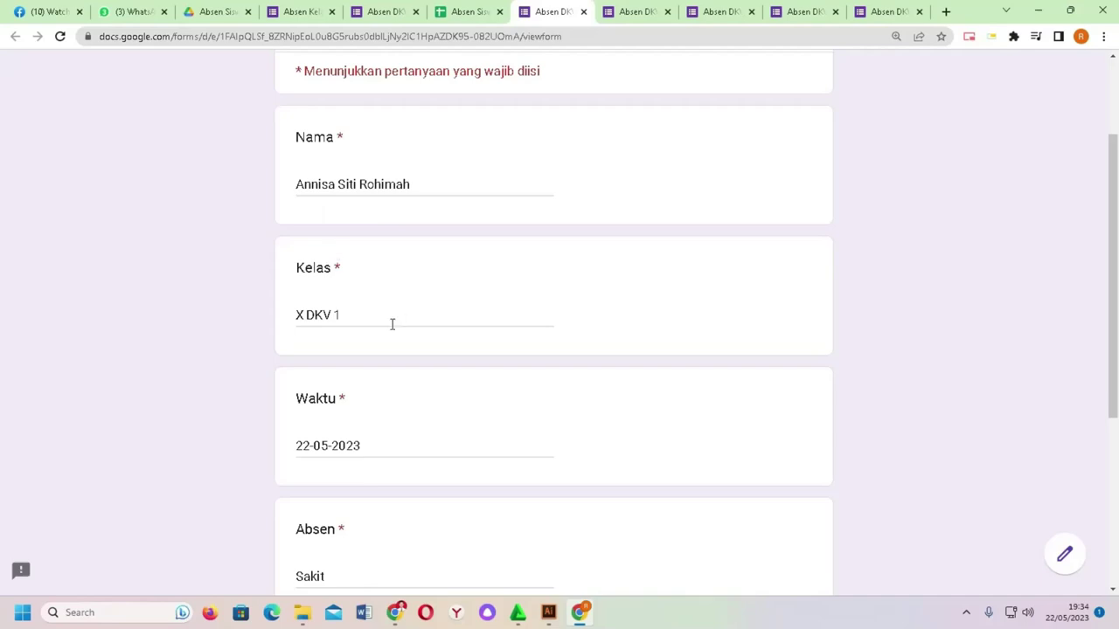
pyautogui.scroll(-2, 391, 324)
pyautogui.scroll(-2, 321, 382)
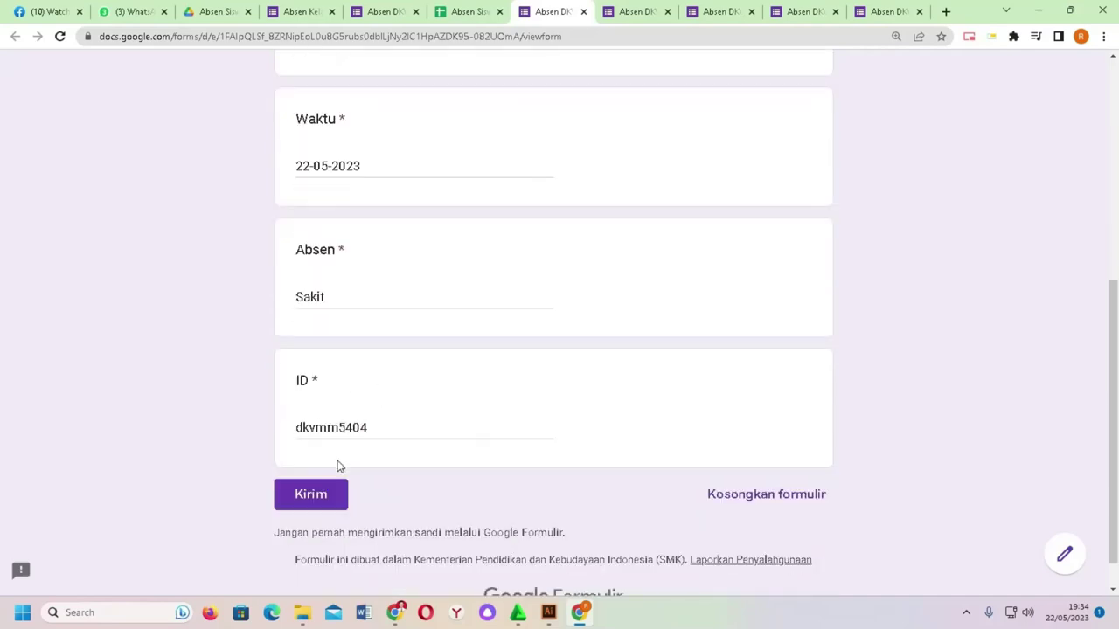
# Step: Close the extra form tabs and the tested form tab
pyautogui.click(669, 16)
pyautogui.click(670, 16)
pyautogui.click(670, 15)
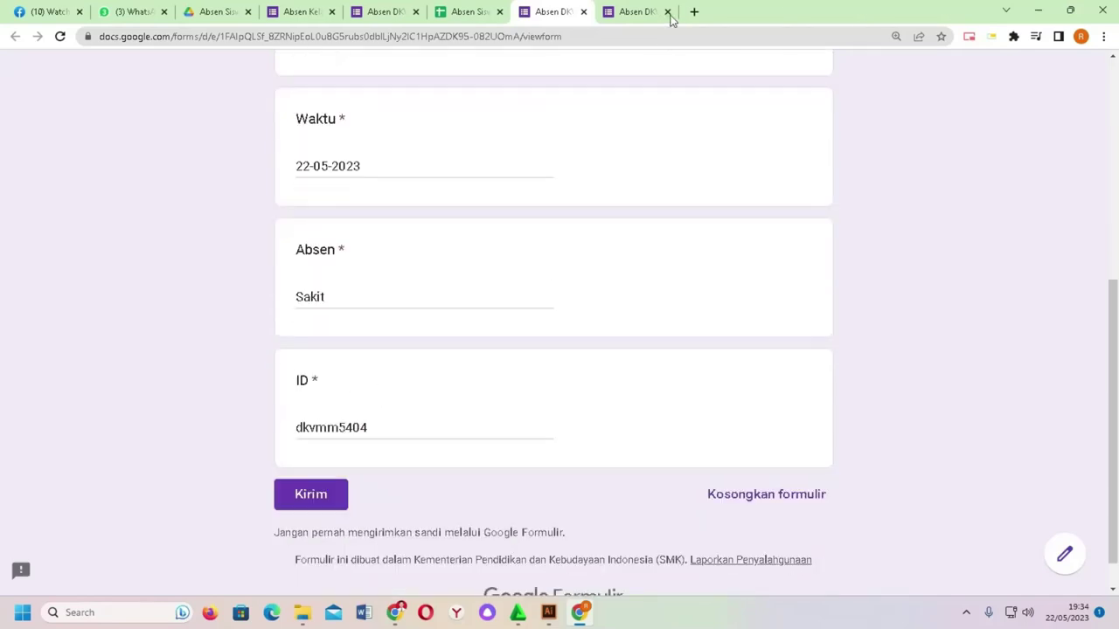
pyautogui.click(669, 16)
pyautogui.click(918, 12)
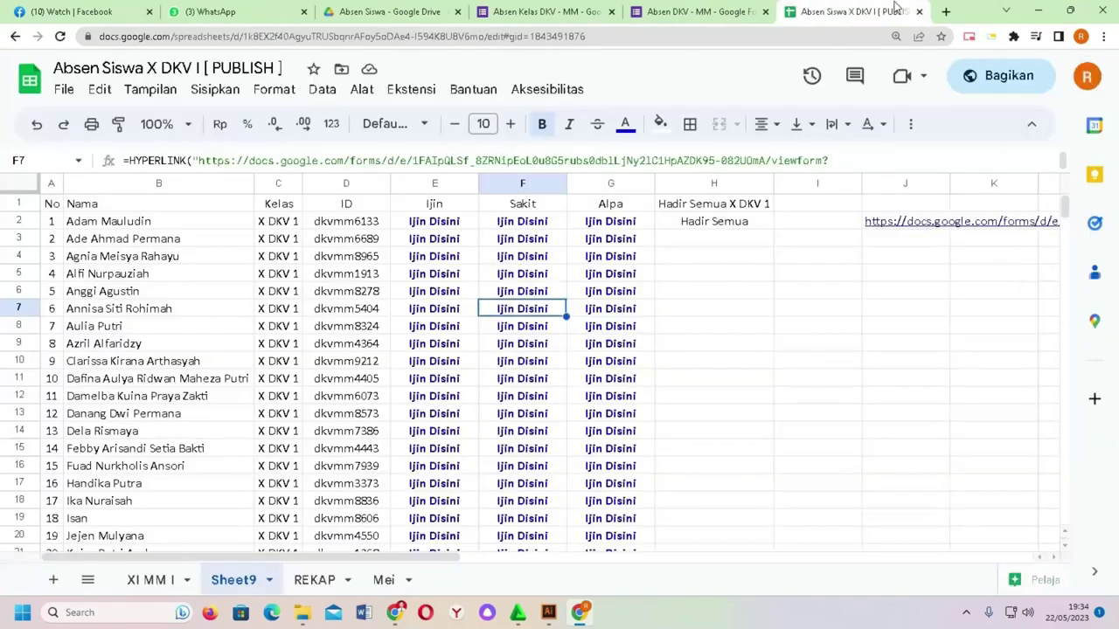
# Step: Open the Absen DKV - MM form from the Google Drive folder in the Forms editor
pyautogui.click(738, 296)
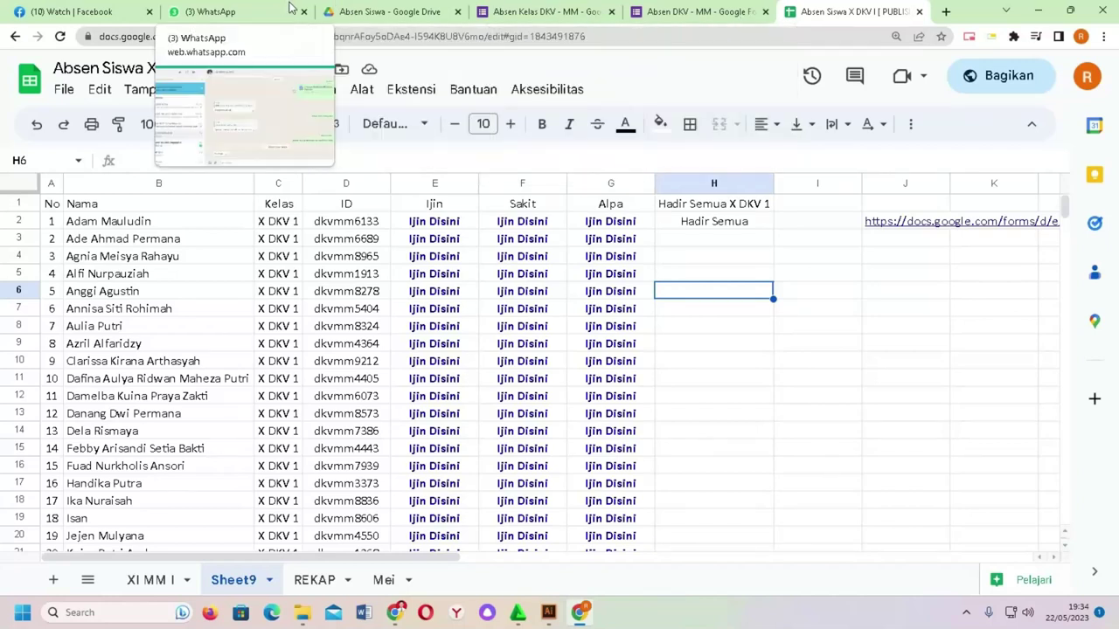
pyautogui.click(385, 9)
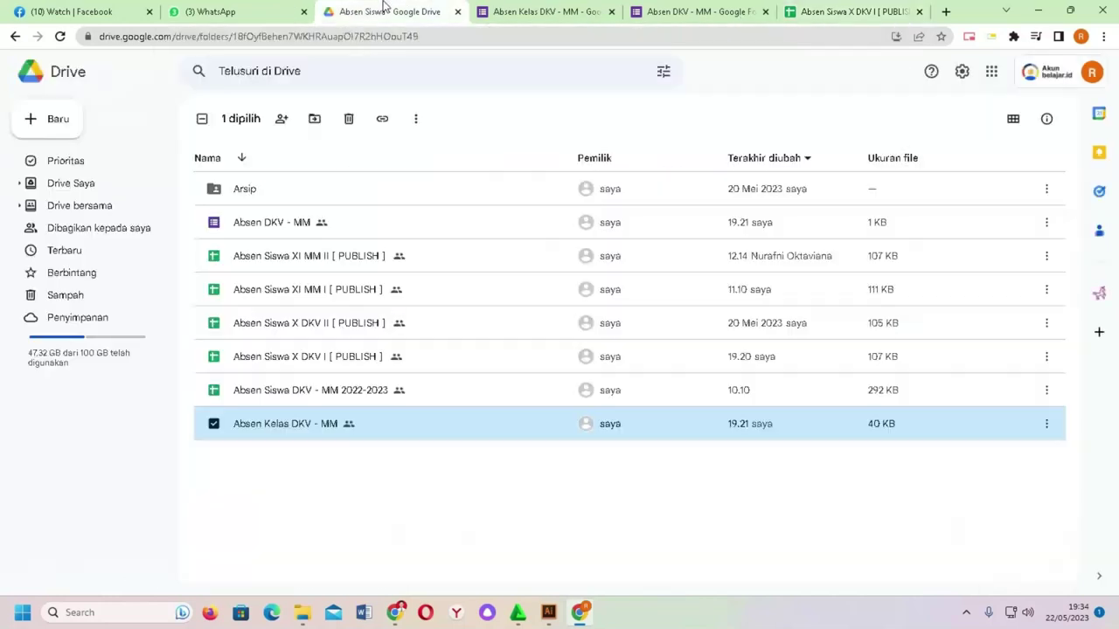
pyautogui.click(312, 221)
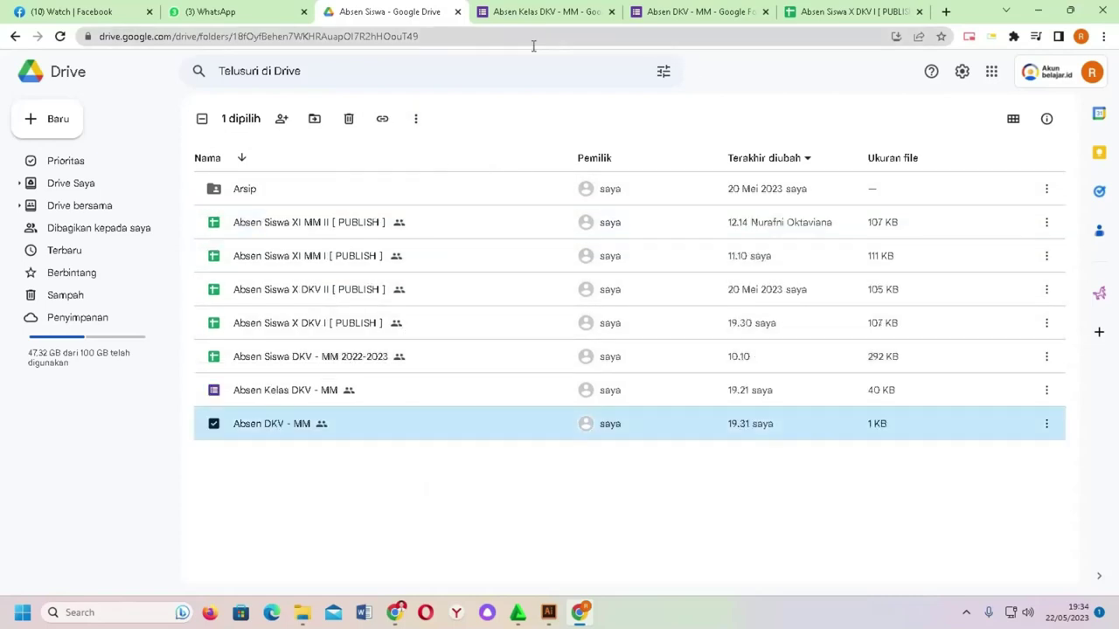
pyautogui.click(442, 544)
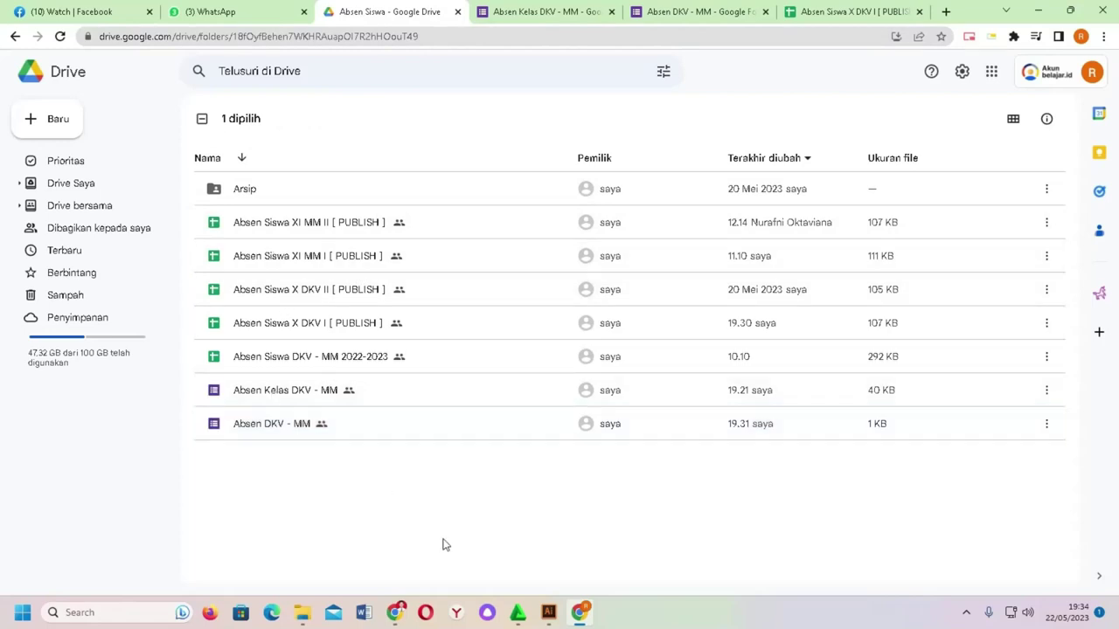
pyautogui.doubleClick(261, 427)
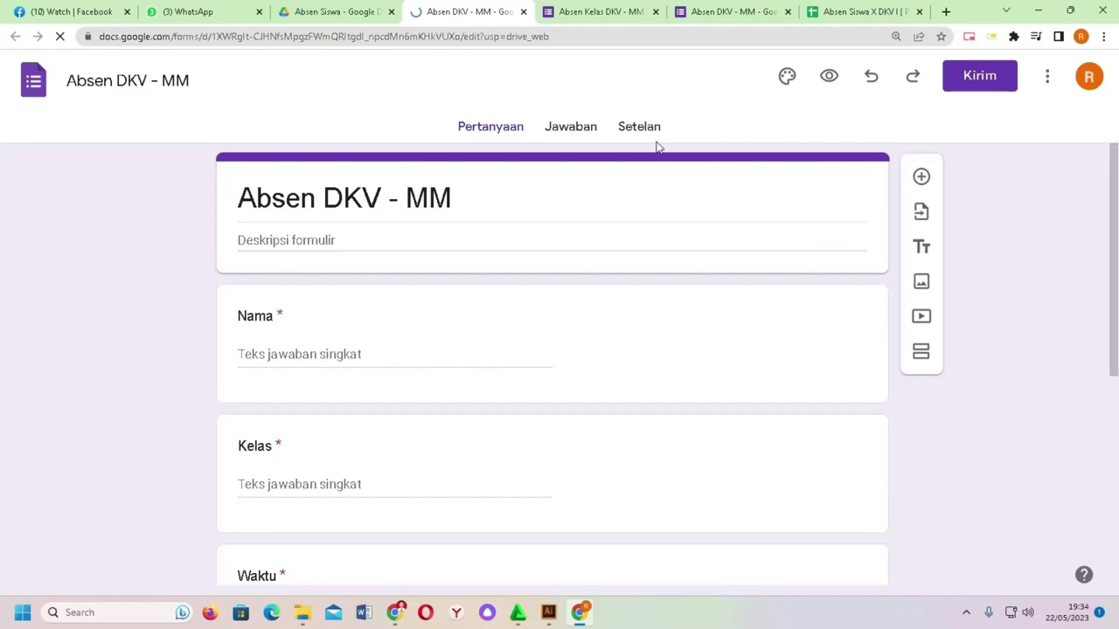
# Step: Choose to link the form's responses to an existing spreadsheet from the Jawaban tab
pyautogui.click(585, 133)
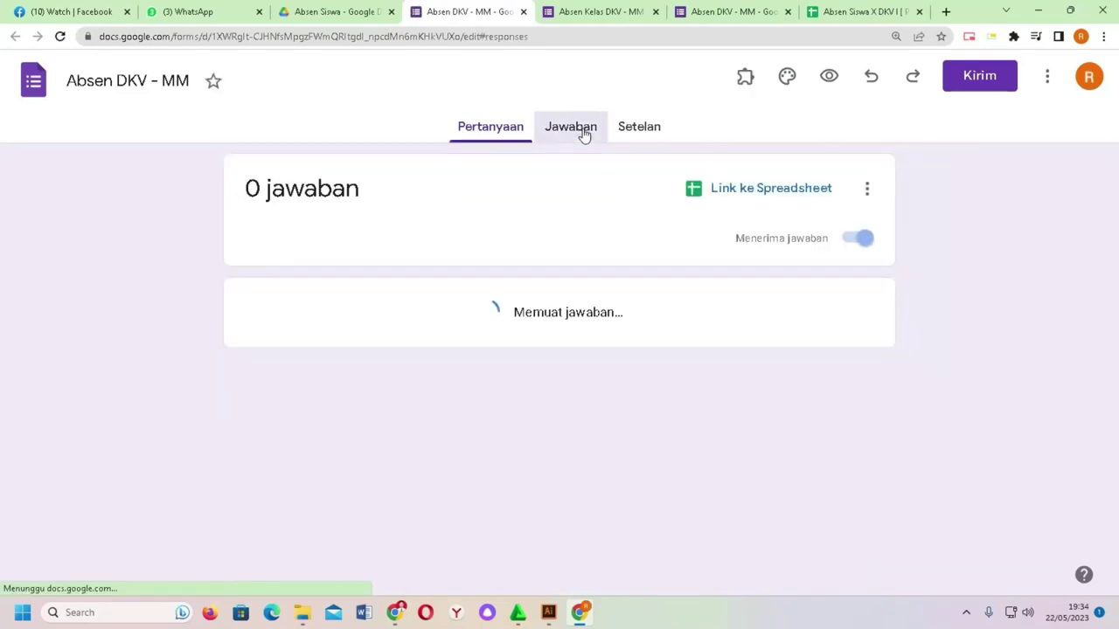
pyautogui.click(813, 189)
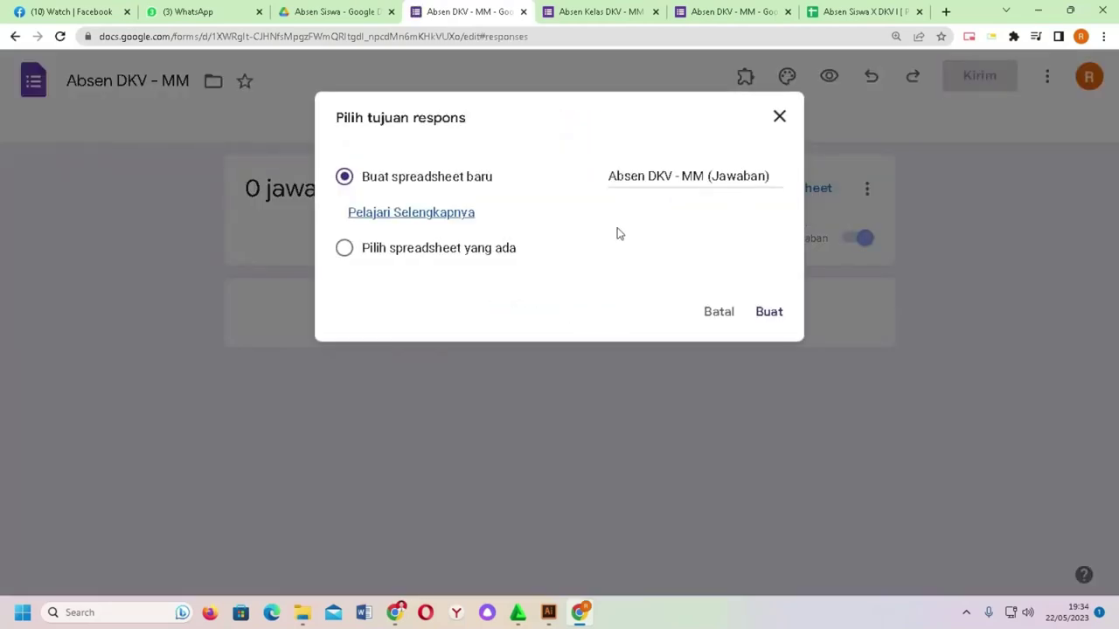
pyautogui.click(481, 254)
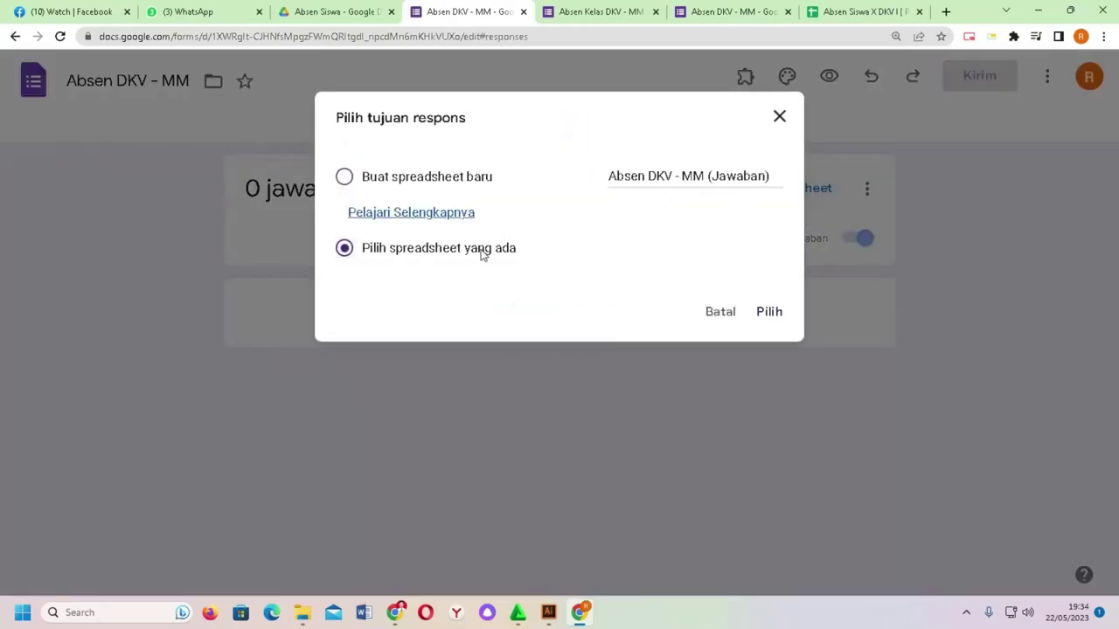
pyautogui.click(771, 315)
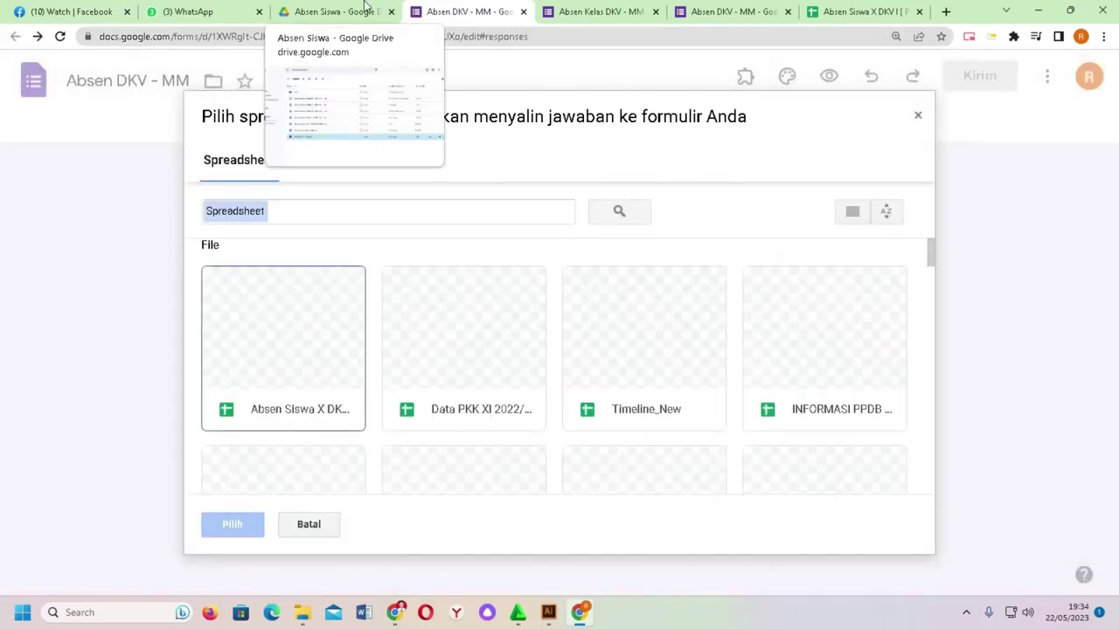
# Step: Copy the attendance spreadsheet's full title from its browser tab
pyautogui.click(857, 12)
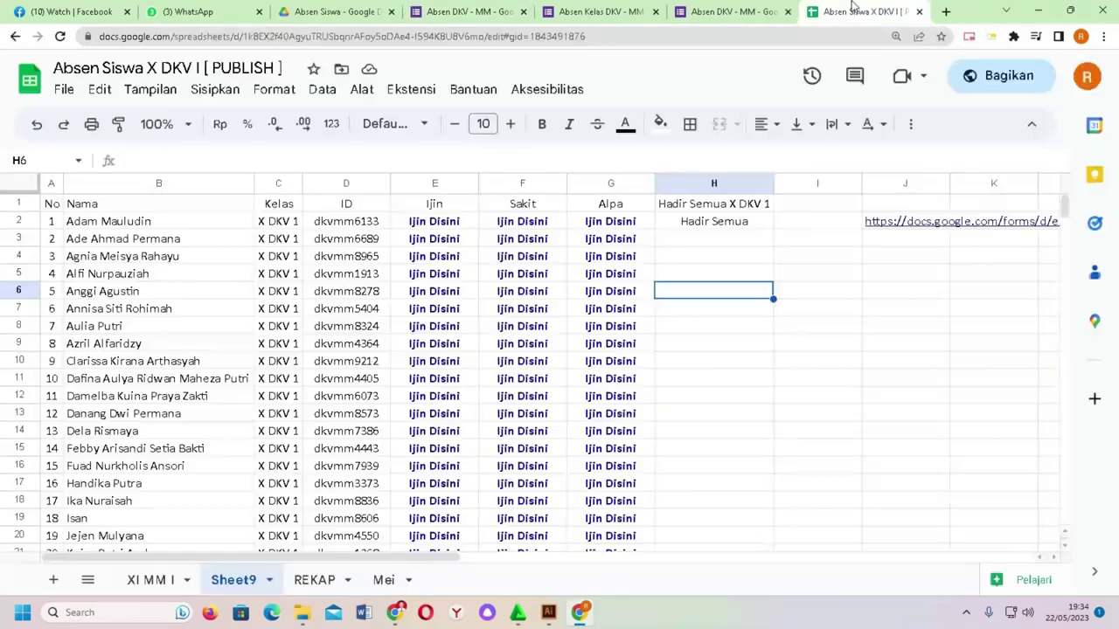
pyautogui.click(224, 69)
pyautogui.hotkey('ctrl', 'c')
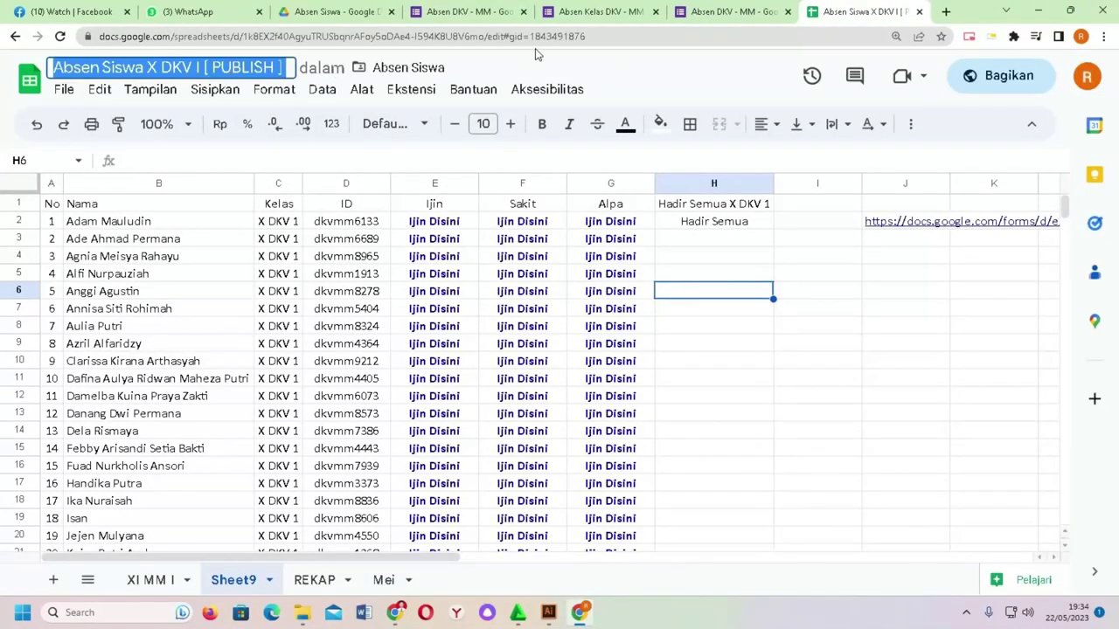
pyautogui.click(741, 7)
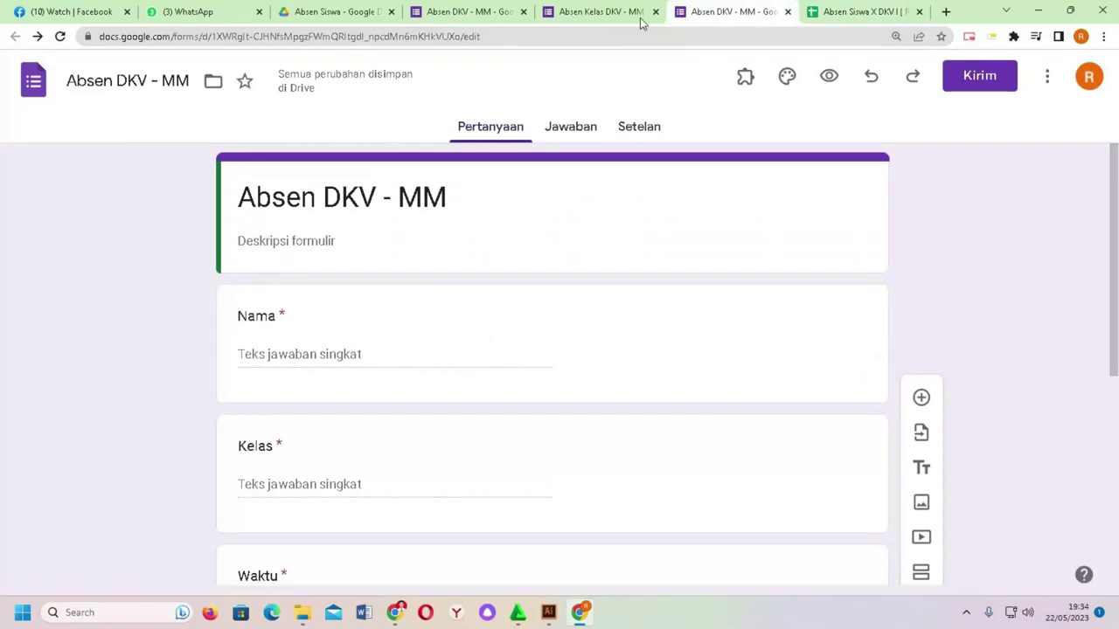
pyautogui.click(621, 12)
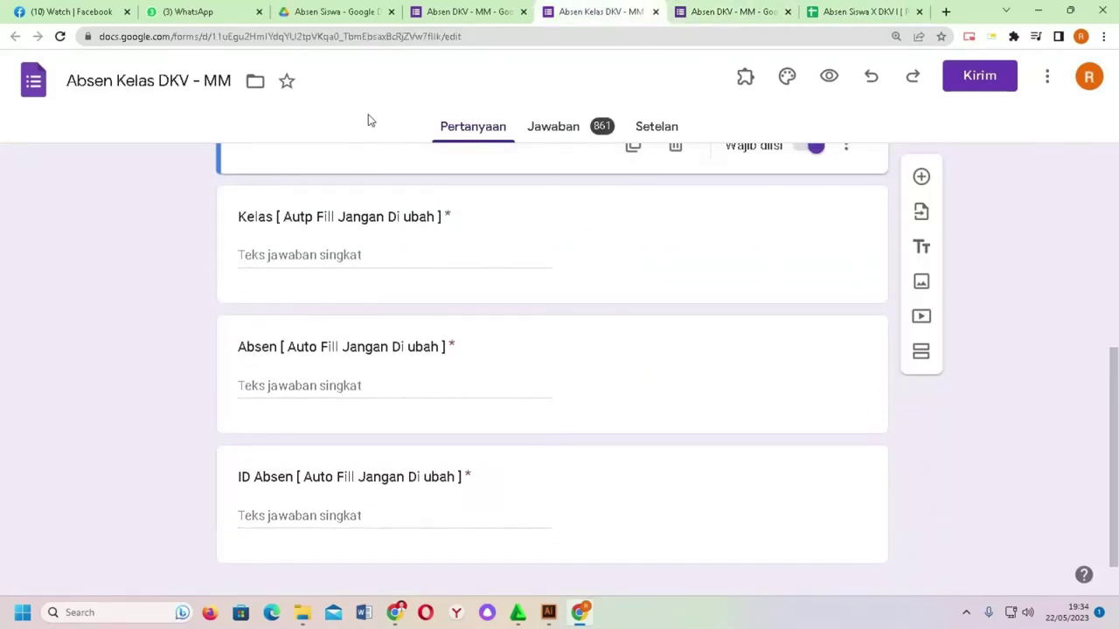
pyautogui.click(414, 14)
# Step: Search for 'Absen Siswa X DKV I [ PUBLISH ]' and link the form's responses to it
pyautogui.click(312, 210)
pyautogui.hotkey('ctrl', 'v')
pyautogui.press('Return')
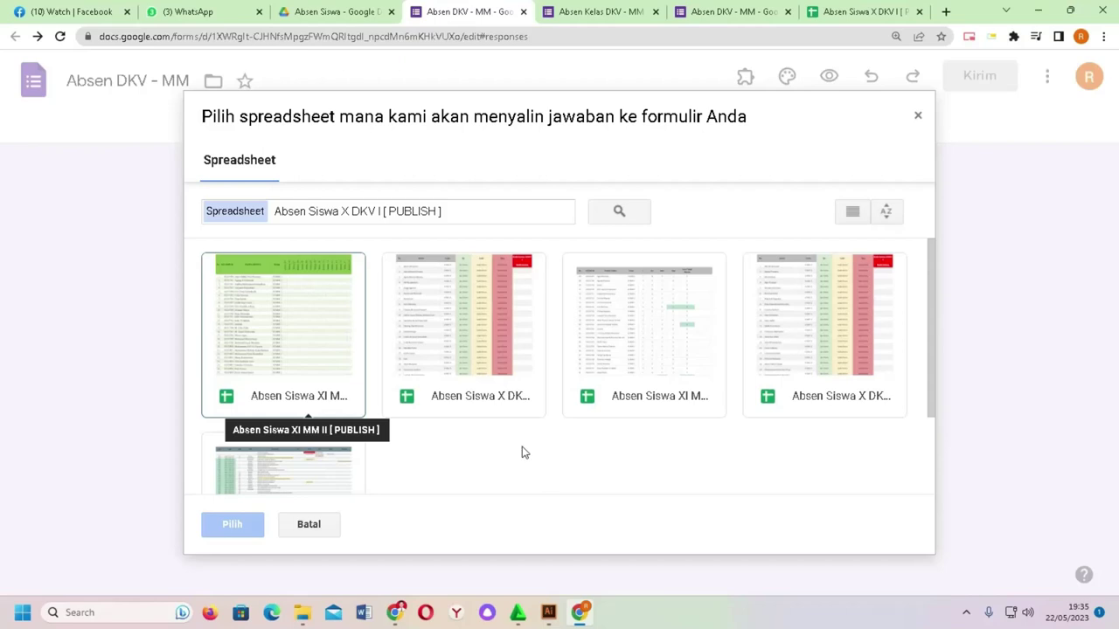
pyautogui.click(510, 389)
pyautogui.click(248, 529)
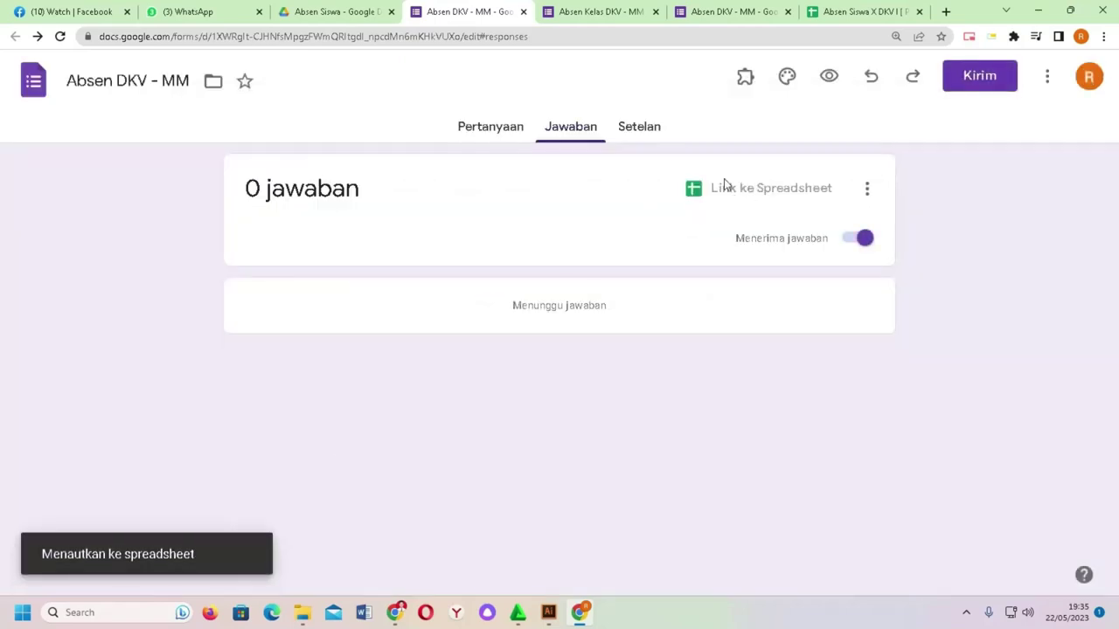
pyautogui.click(865, 12)
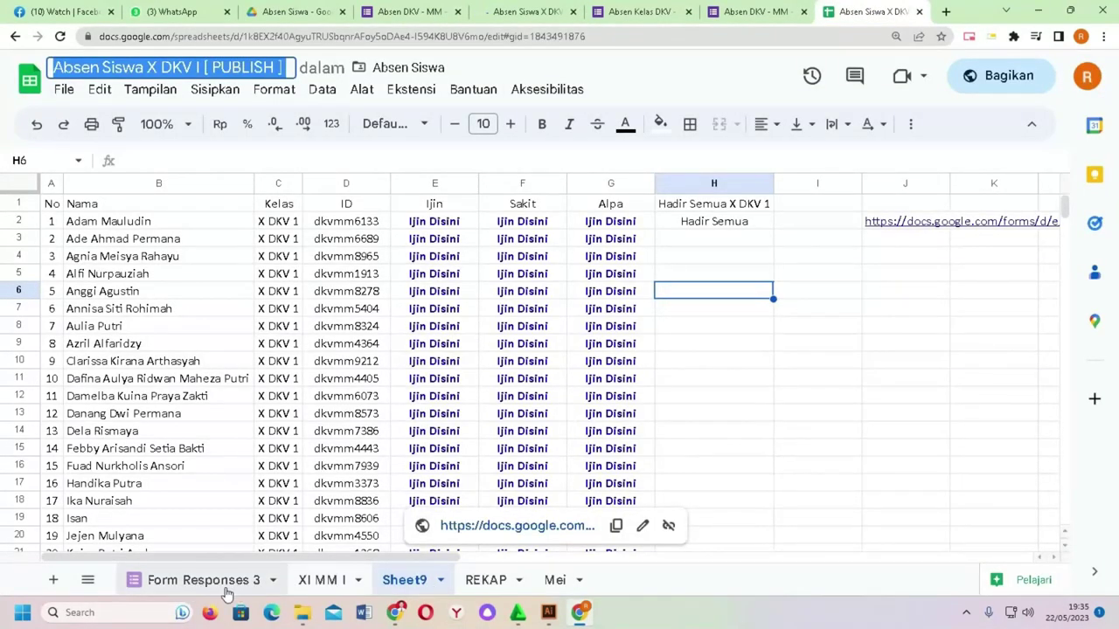
# Step: Rename the Form Responses 3 sheet to 'absen'
pyautogui.click(276, 585)
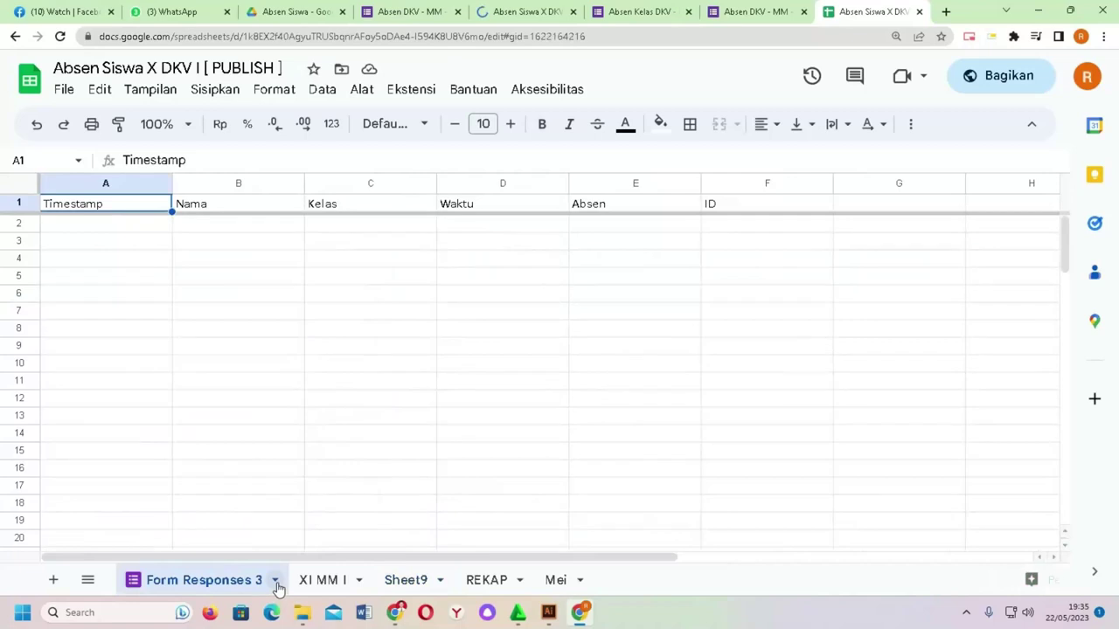
pyautogui.click(276, 584)
pyautogui.click(248, 320)
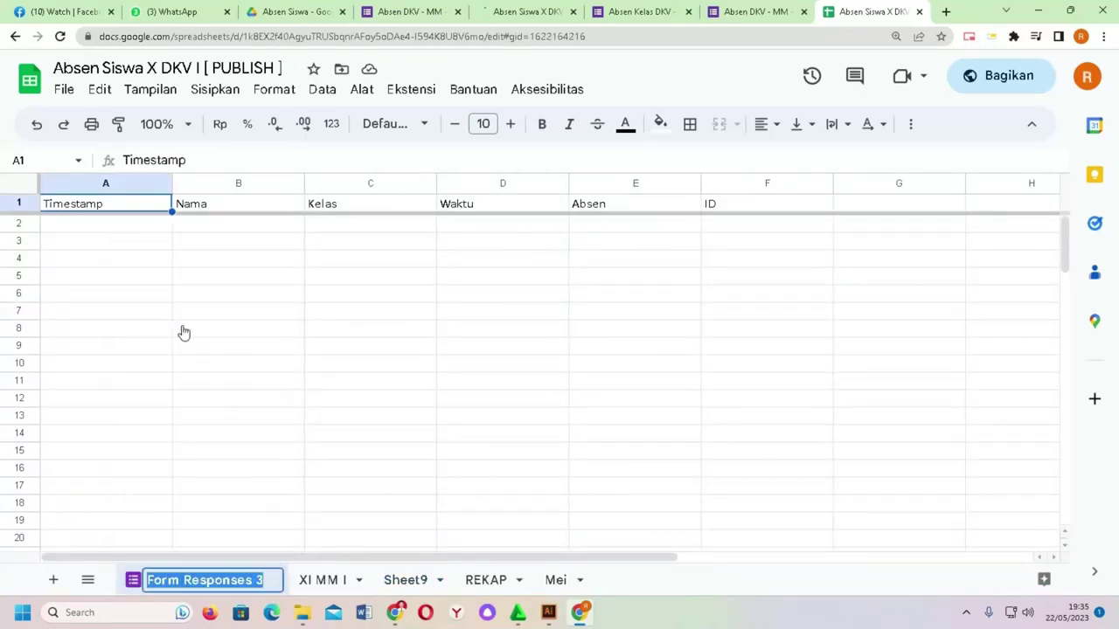
pyautogui.write('absen')
pyautogui.press('Return')
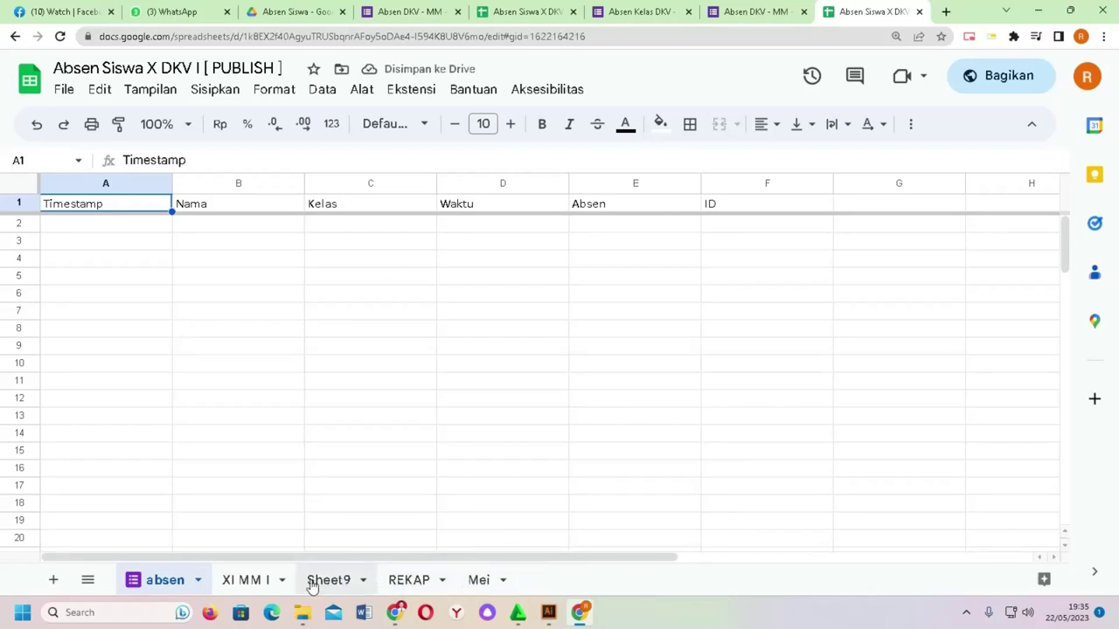
# Step: Return to Sheet9 and select the ninth student's Alpa link in G10
pyautogui.click(278, 582)
pyautogui.click(331, 580)
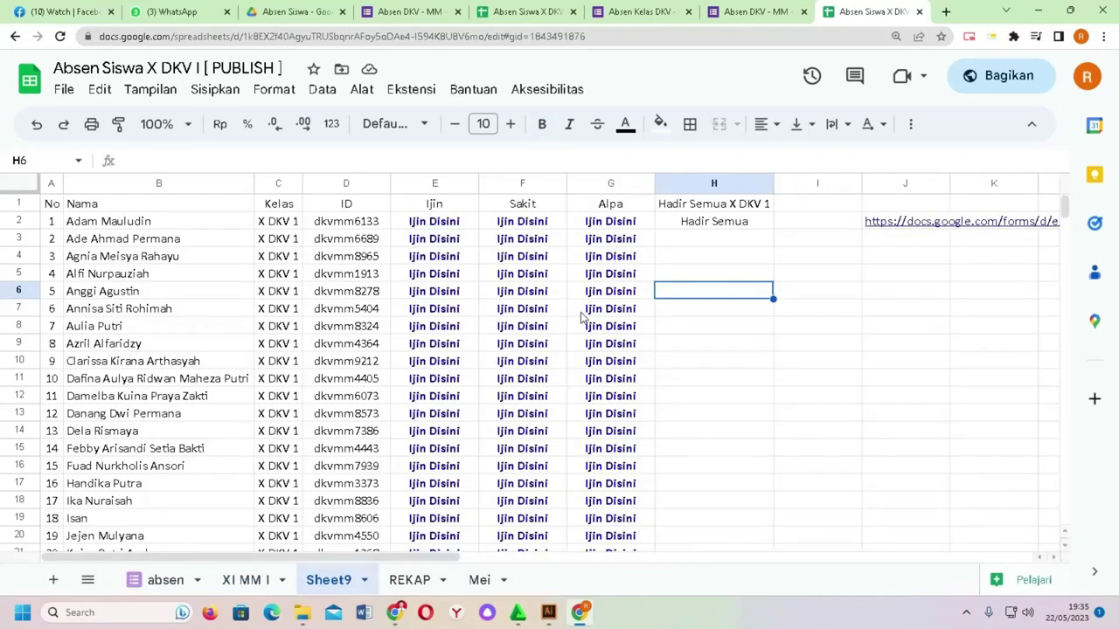
pyautogui.click(610, 366)
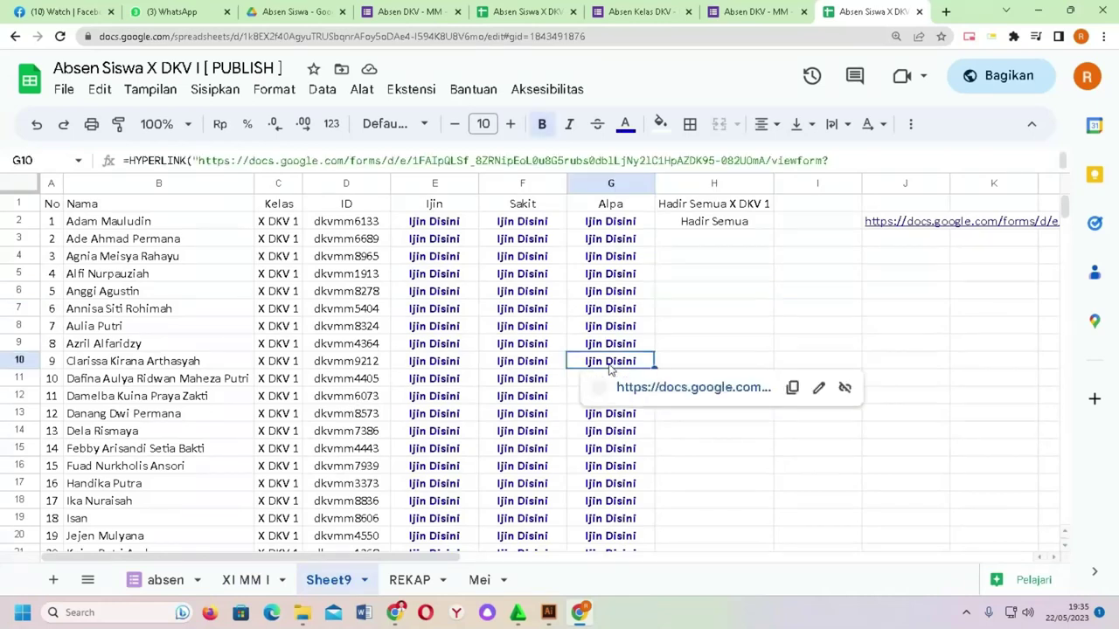
# Step: Submit the prefilled Alpa response from row 10's link, then go back to the spreadsheet
pyautogui.click(657, 390)
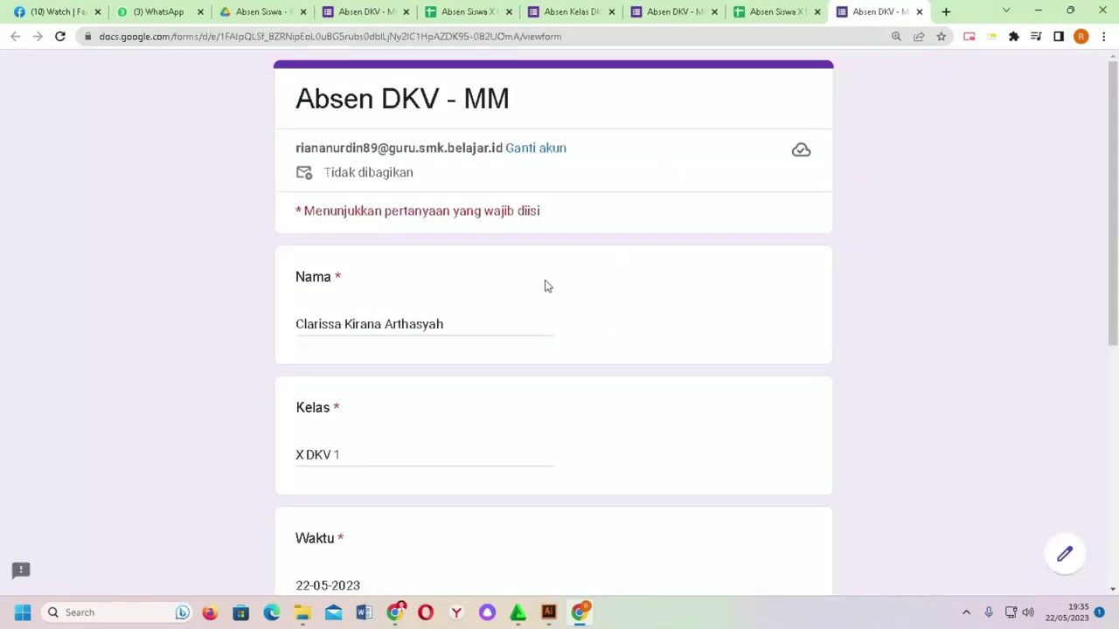
pyautogui.scroll(-5, 345, 319)
pyautogui.click(330, 465)
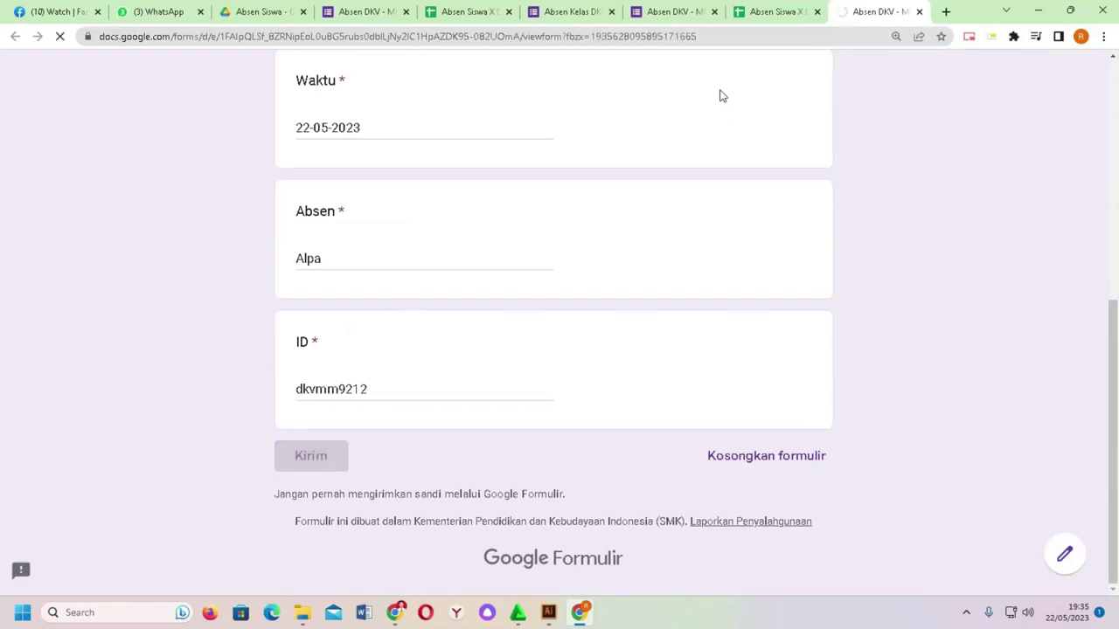
pyautogui.click(771, 11)
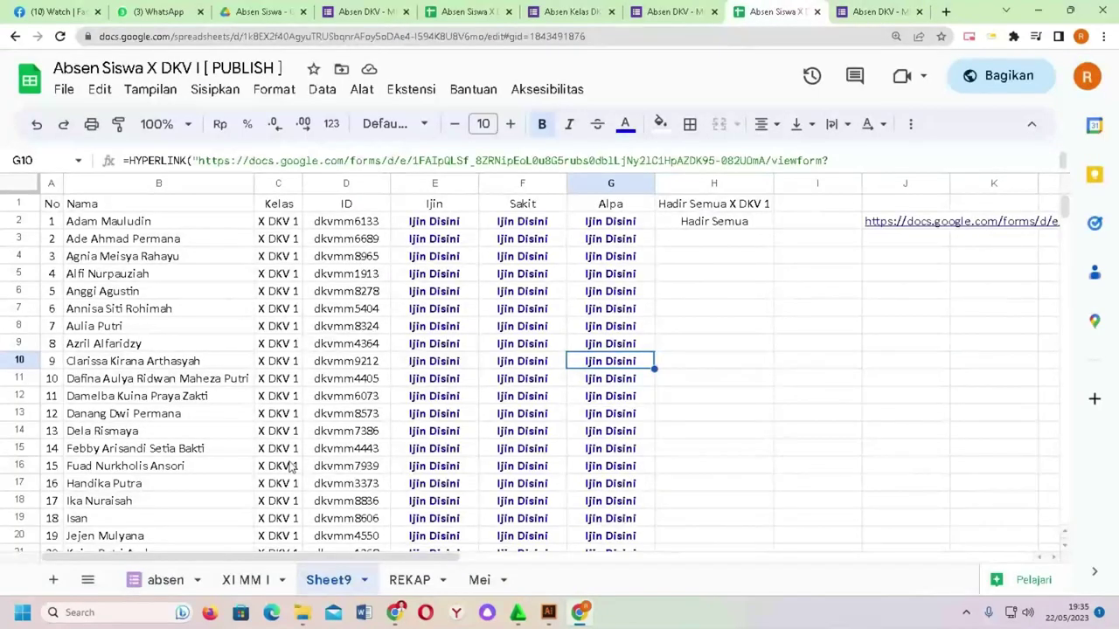
# Step: Check the Alpa response row on the absen sheet, widening the Nama column B
pyautogui.click(171, 579)
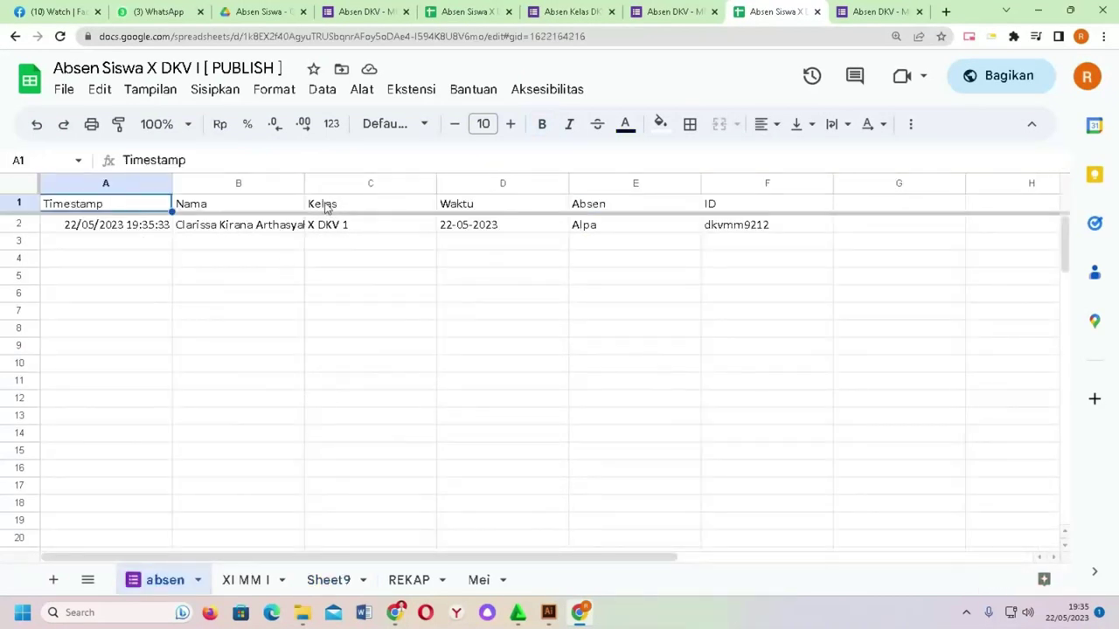
pyautogui.moveTo(304, 182); pyautogui.dragTo(342, 183)
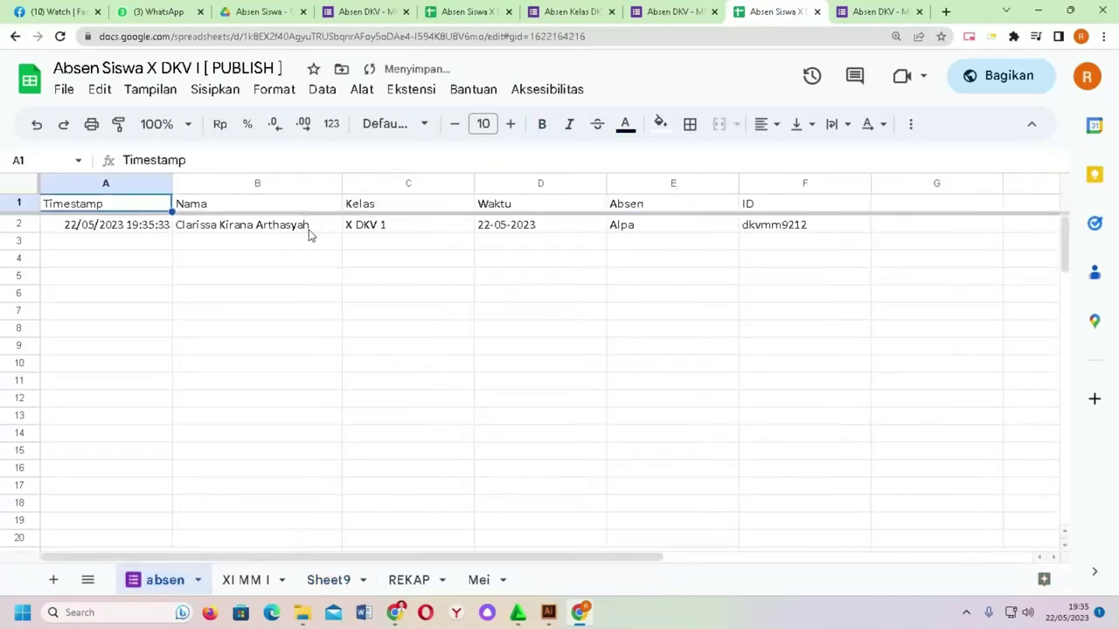
pyautogui.click(397, 230)
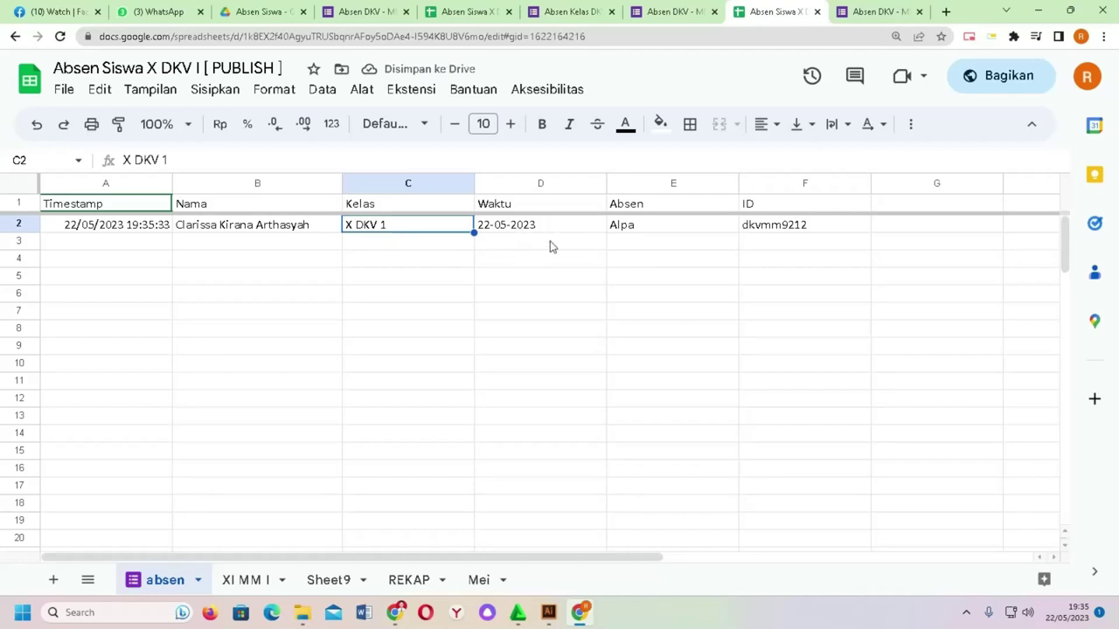
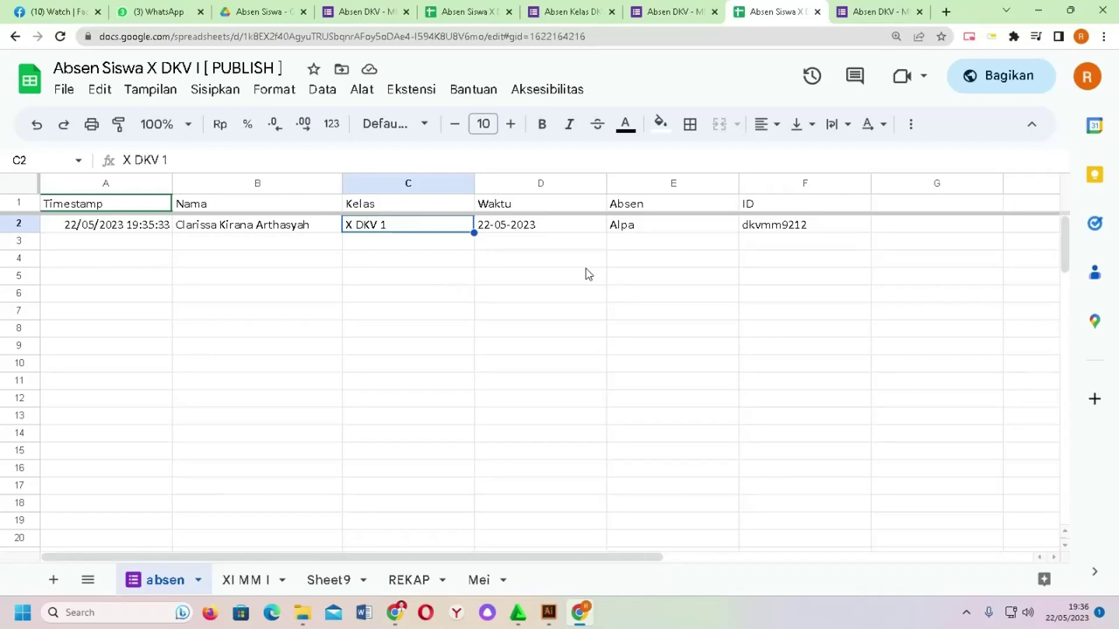
# Step: Rename Sheet9 to 'absensiswa', then switch to the REKAP sheet
pyautogui.click(365, 584)
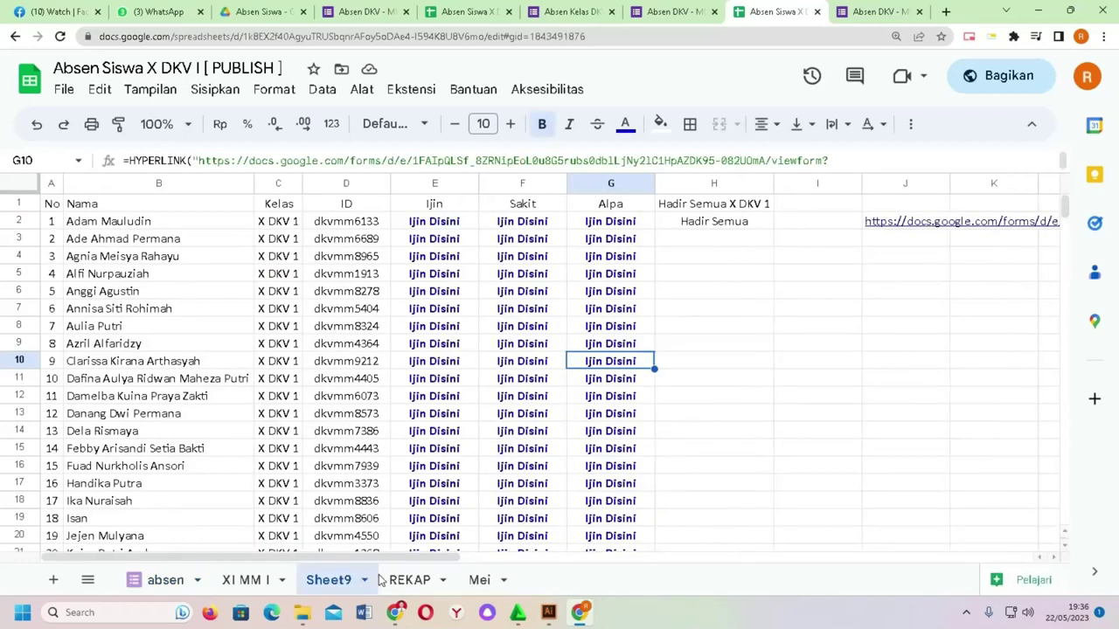
pyautogui.click(365, 579)
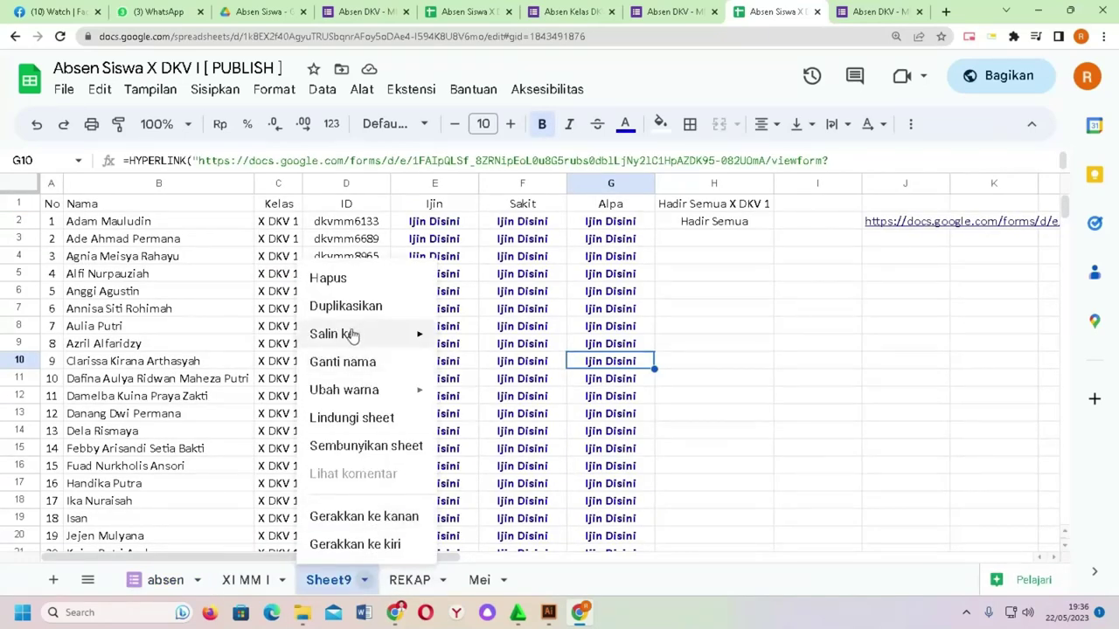
pyautogui.click(354, 361)
pyautogui.write('absensiswa')
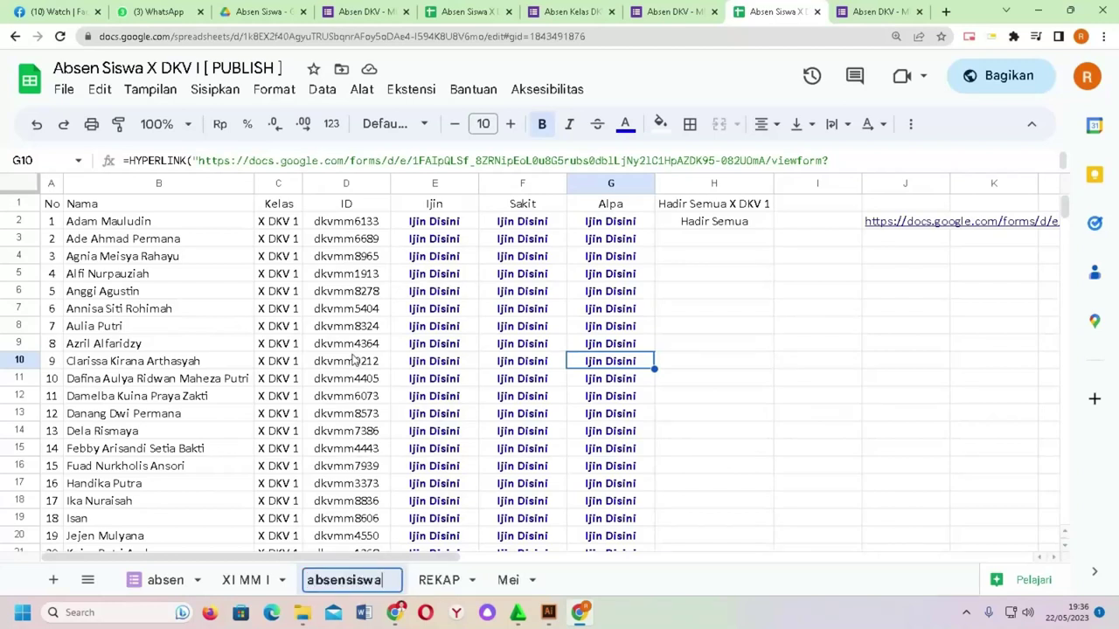
pyautogui.press('Return')
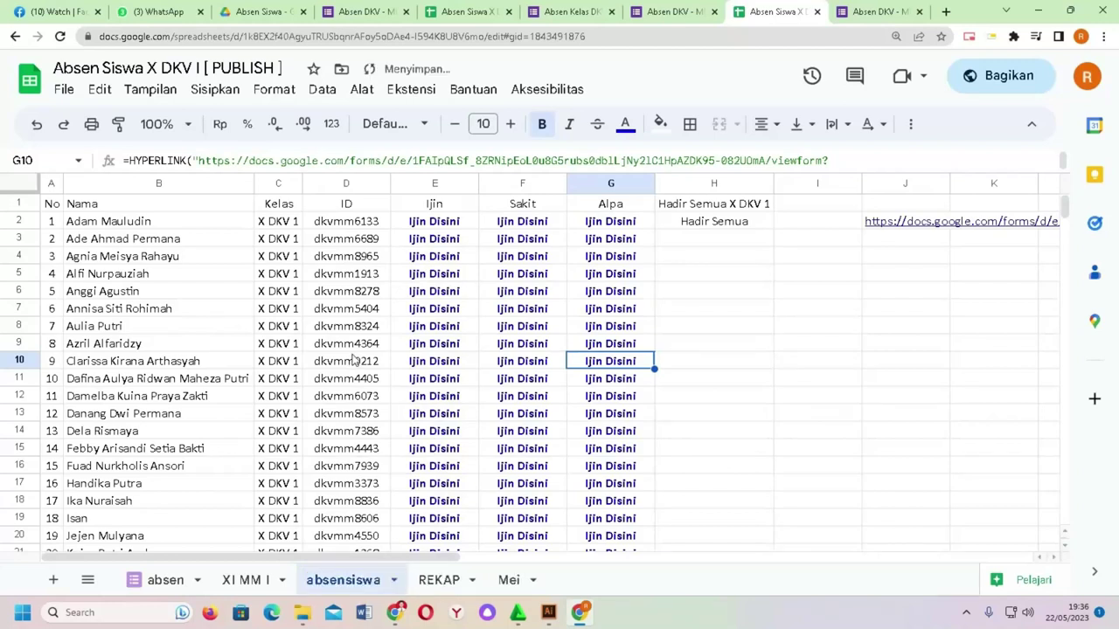
pyautogui.click(439, 581)
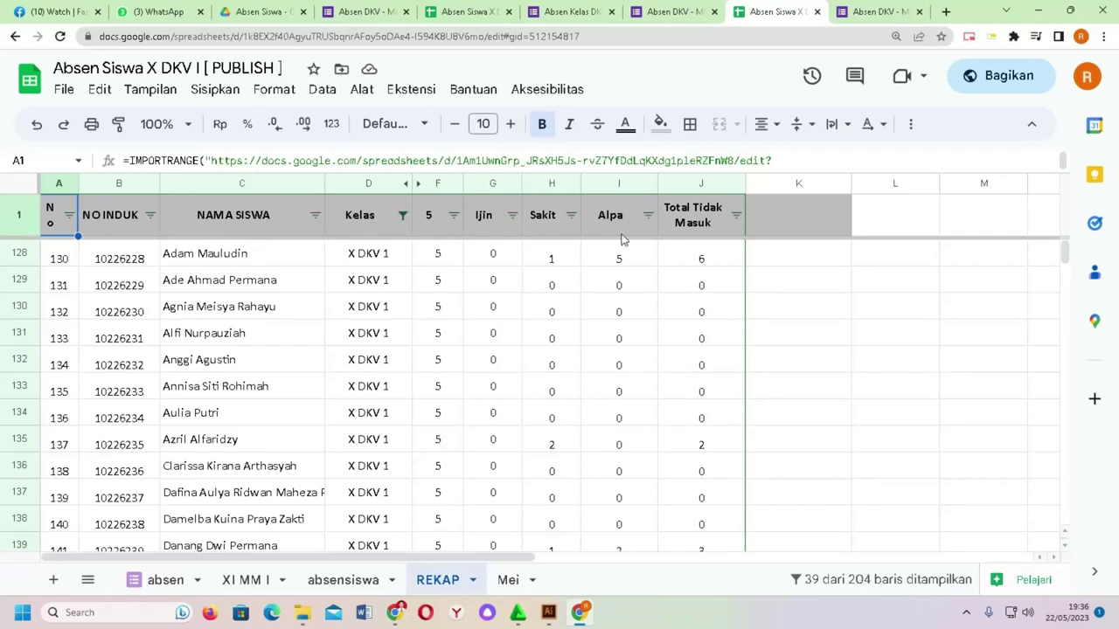
pyautogui.click(255, 279)
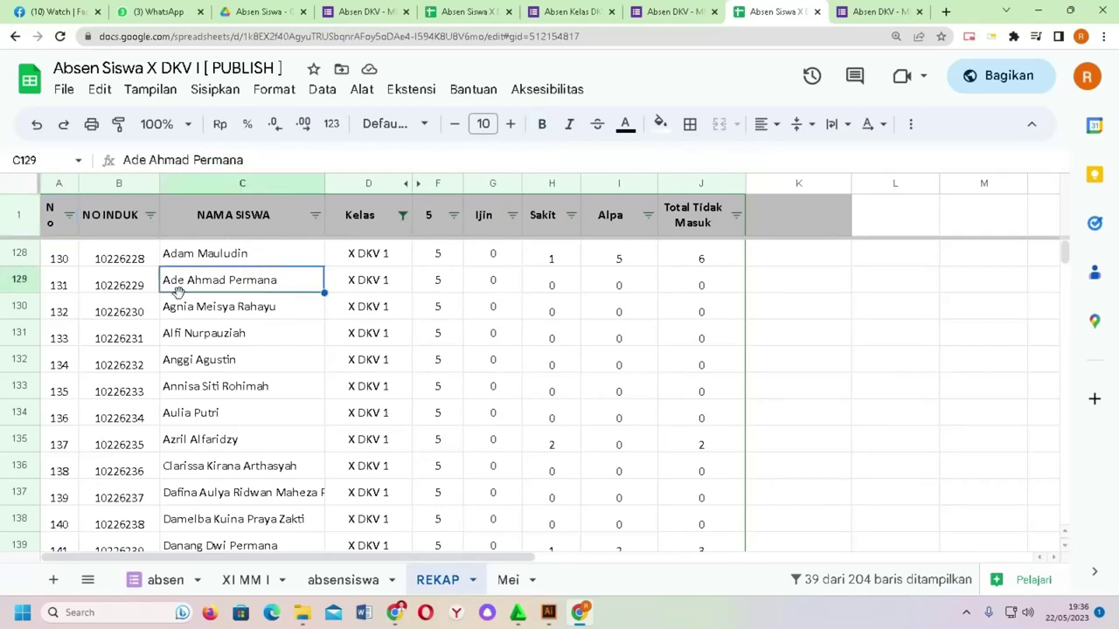
pyautogui.scroll(-3, 185, 293)
pyautogui.scroll(3, 185, 293)
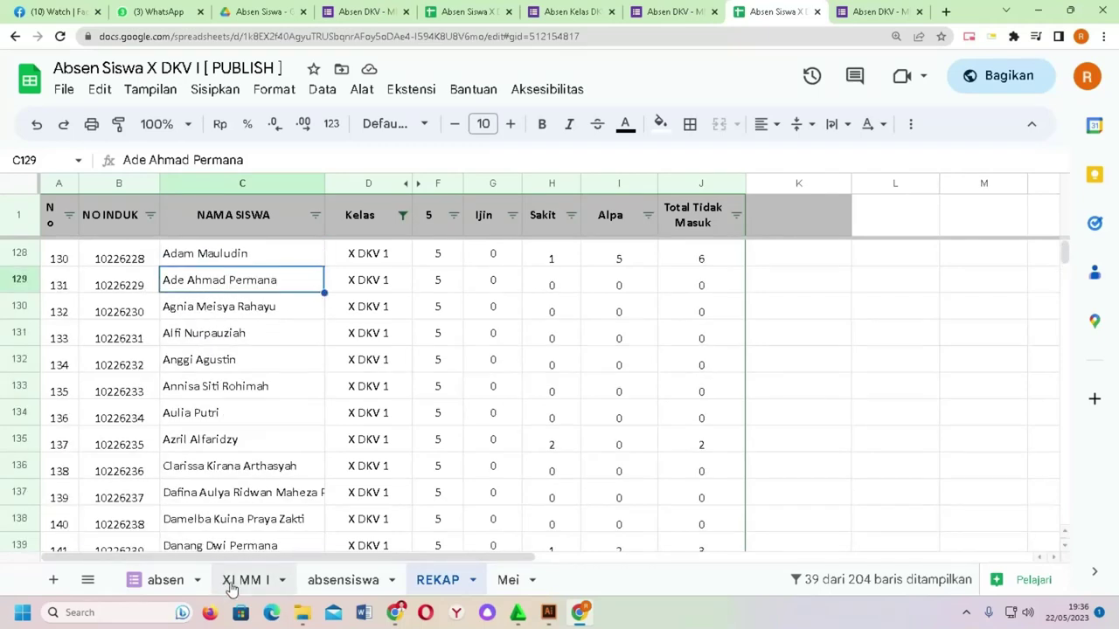
pyautogui.click(358, 584)
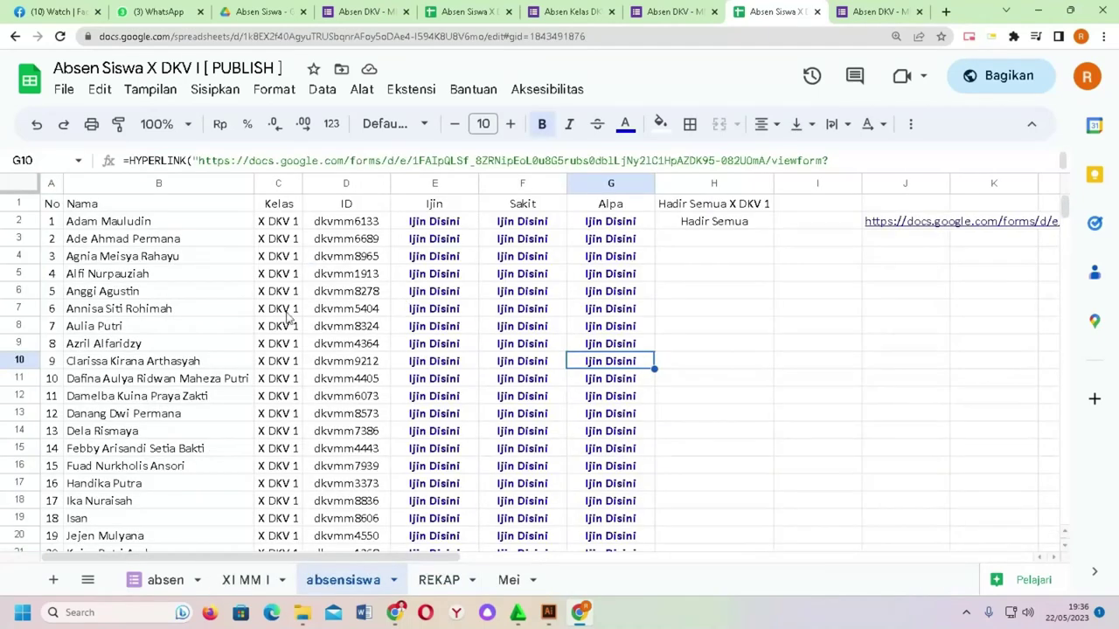
pyautogui.click(394, 581)
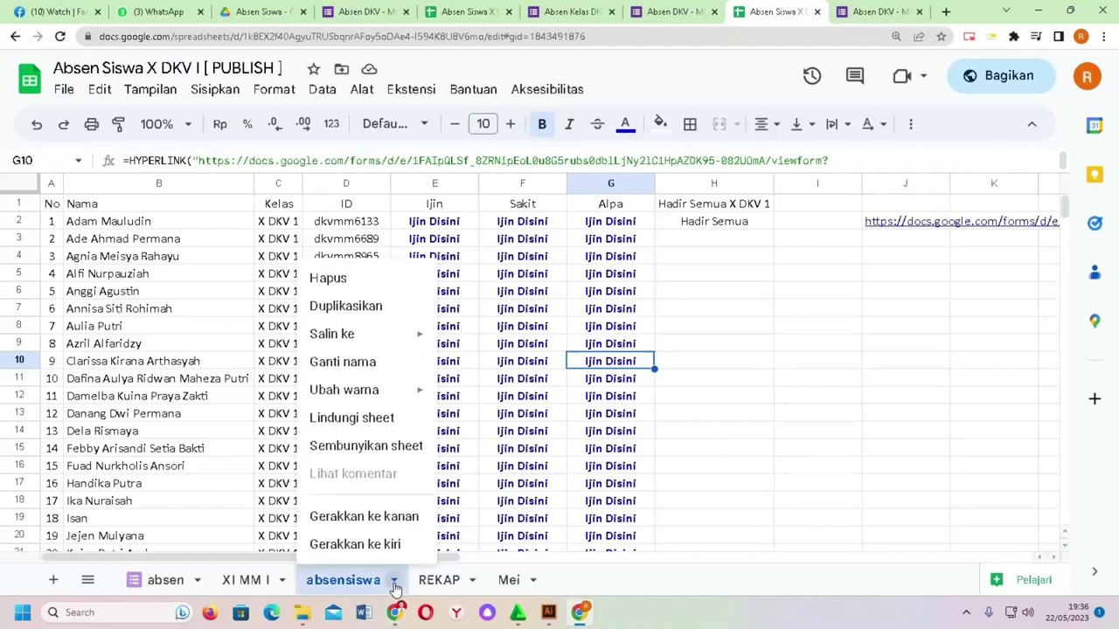
# Step: Duplicate absensiswa, name the copy 'Rekap Ansen Siswa' and place it after absen
pyautogui.click(358, 311)
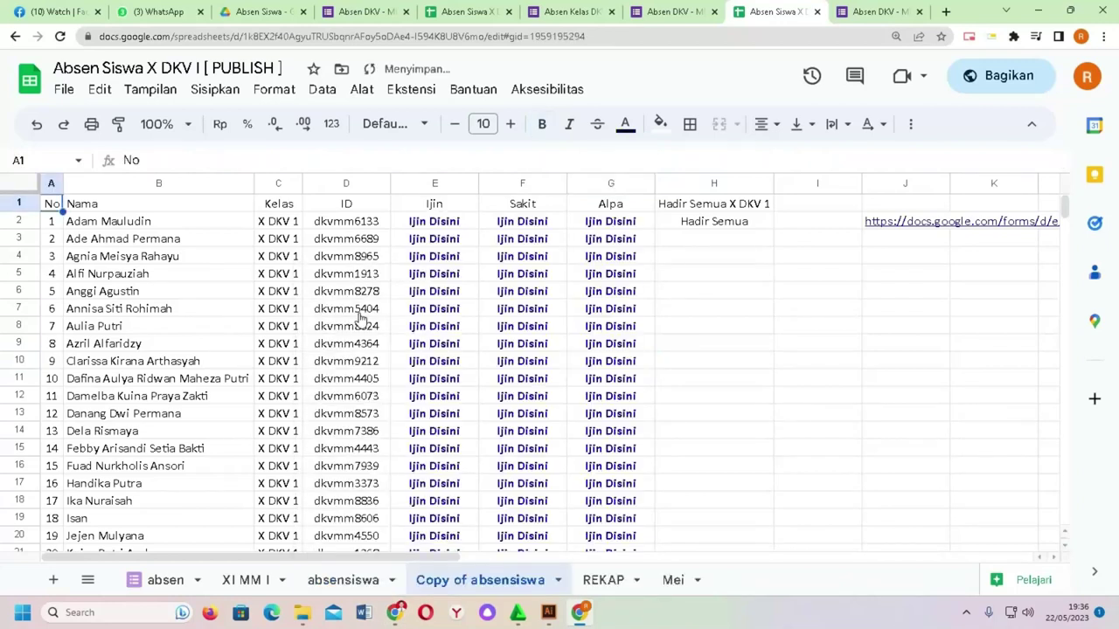
pyautogui.click(557, 580)
pyautogui.click(492, 364)
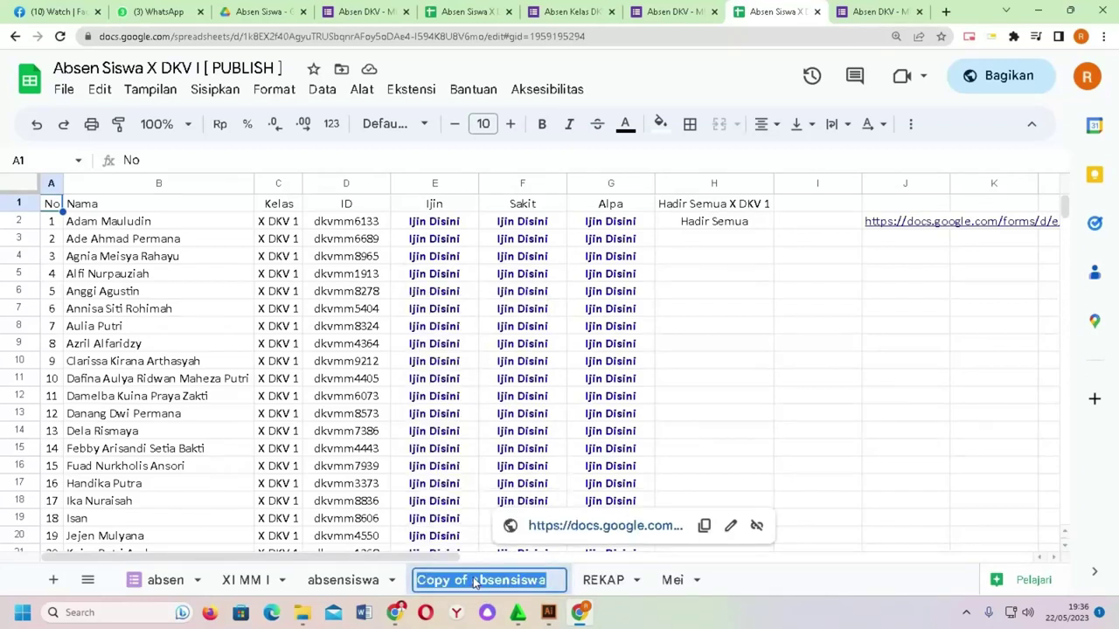
pyautogui.write('Rekap Absen')
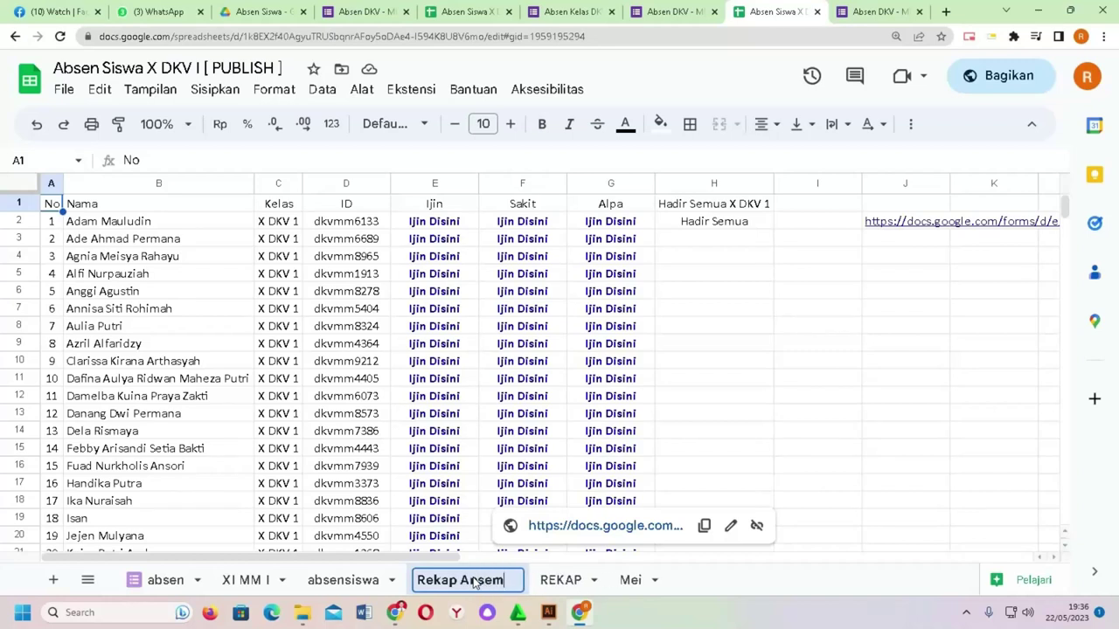
pyautogui.write(' Siswa')
pyautogui.press('BackSpace')
pyautogui.press('BackSpace')
pyautogui.press('BackSpace')
pyautogui.press('BackSpace')
pyautogui.write('iswa')
pyautogui.press('Return')
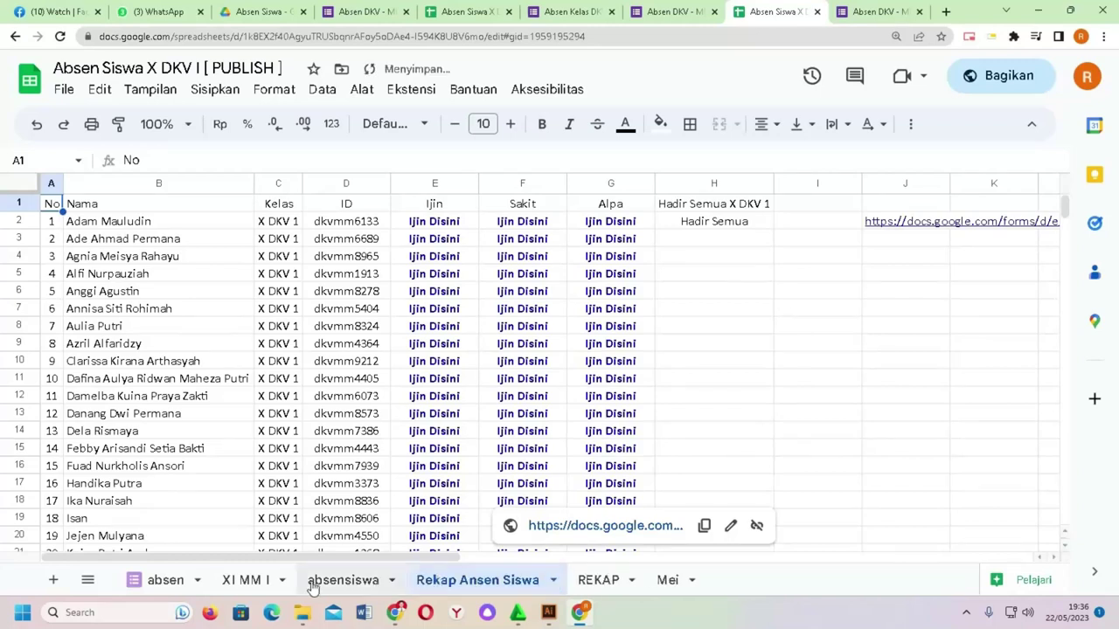
pyautogui.moveTo(461, 591); pyautogui.dragTo(213, 575)
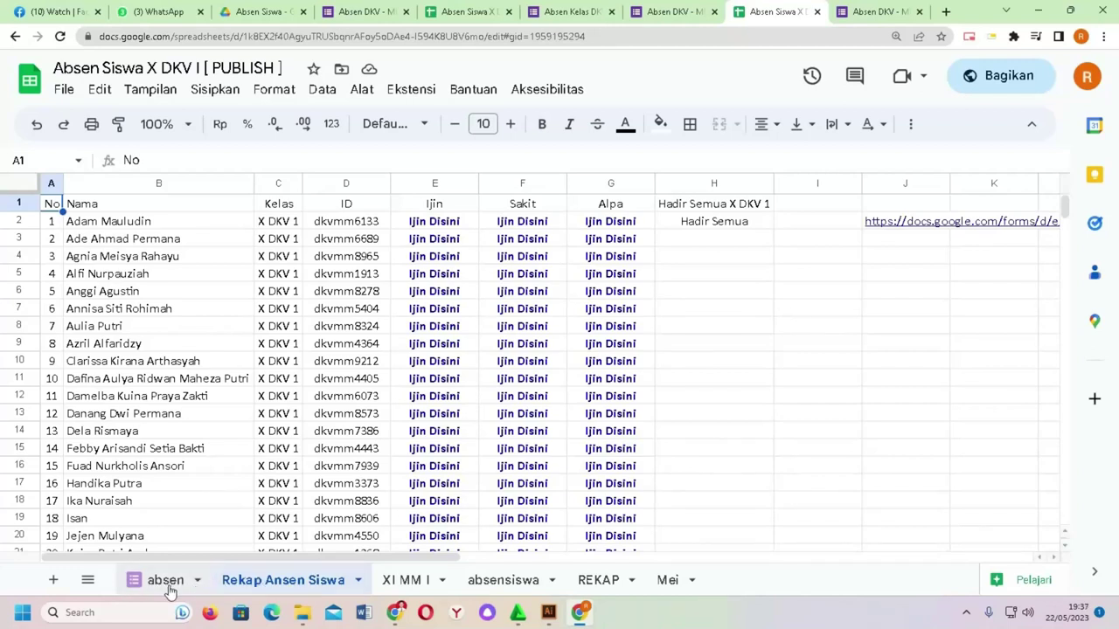
# Step: Move the absensiswa sheet so it sits in front of XI MM I
pyautogui.click(714, 294)
pyautogui.moveTo(476, 229); pyautogui.dragTo(611, 511)
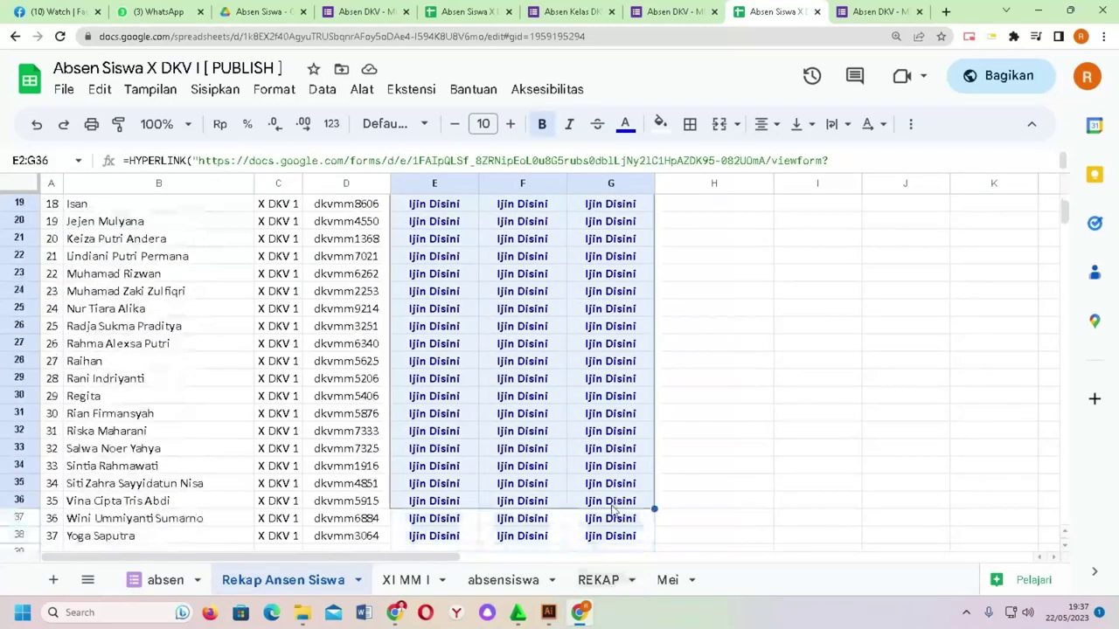
pyautogui.click(612, 511)
pyautogui.click(720, 379)
pyautogui.click(503, 580)
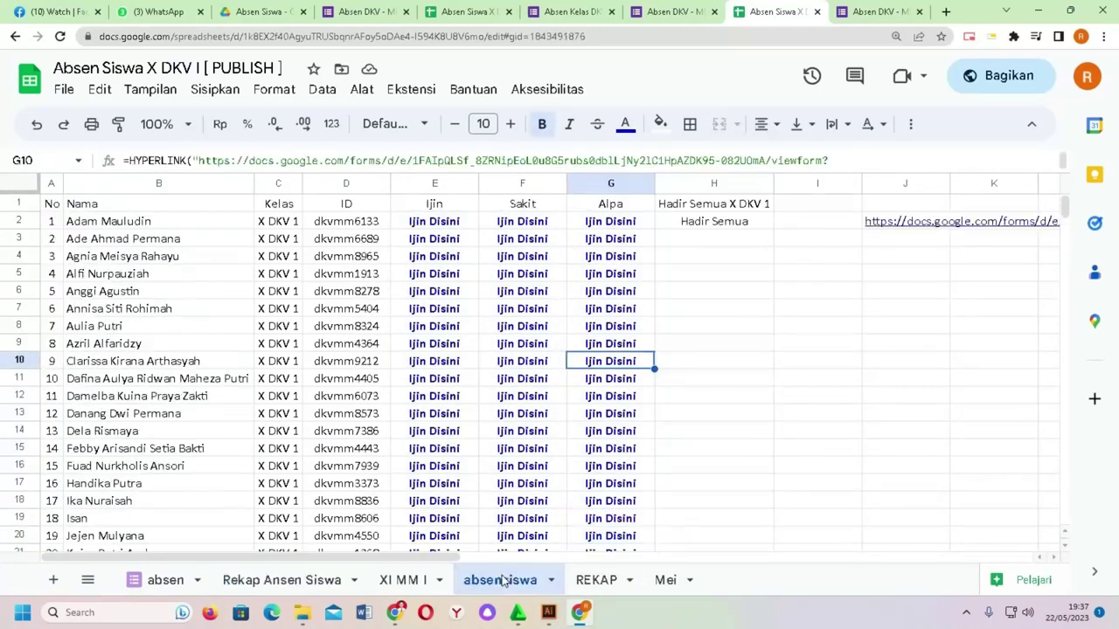
pyautogui.moveTo(507, 582); pyautogui.dragTo(418, 580)
# Step: Clear the Ijin, Sakit and Alpa links from E2:G38 on Rekap Ansen Siswa
pyautogui.click(283, 580)
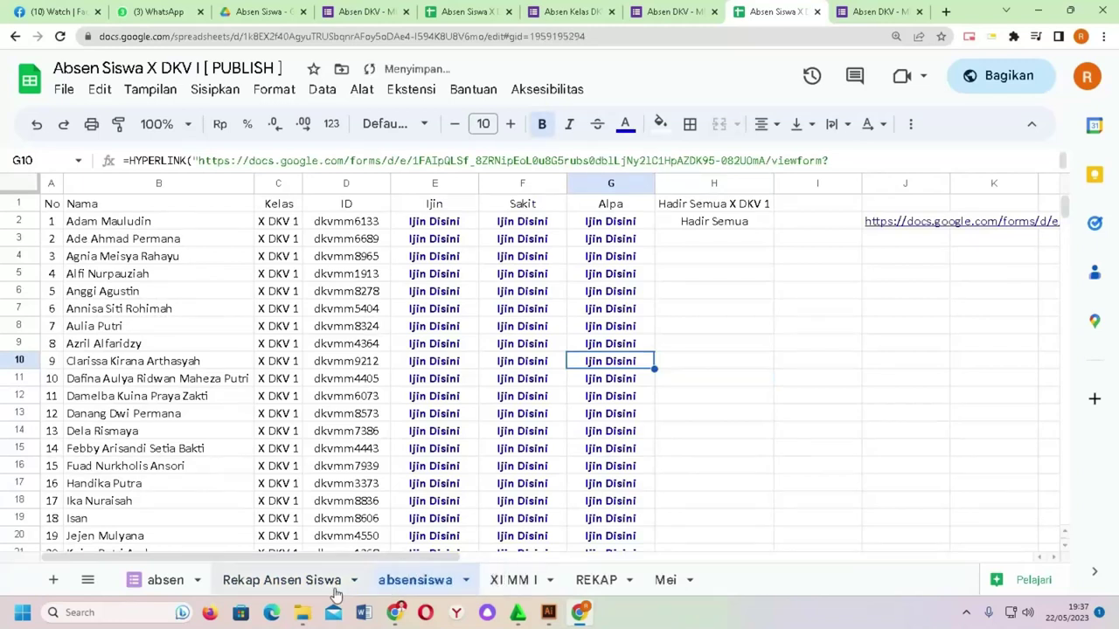
pyautogui.scroll(6, 503, 310)
pyautogui.moveTo(463, 229); pyautogui.dragTo(534, 182)
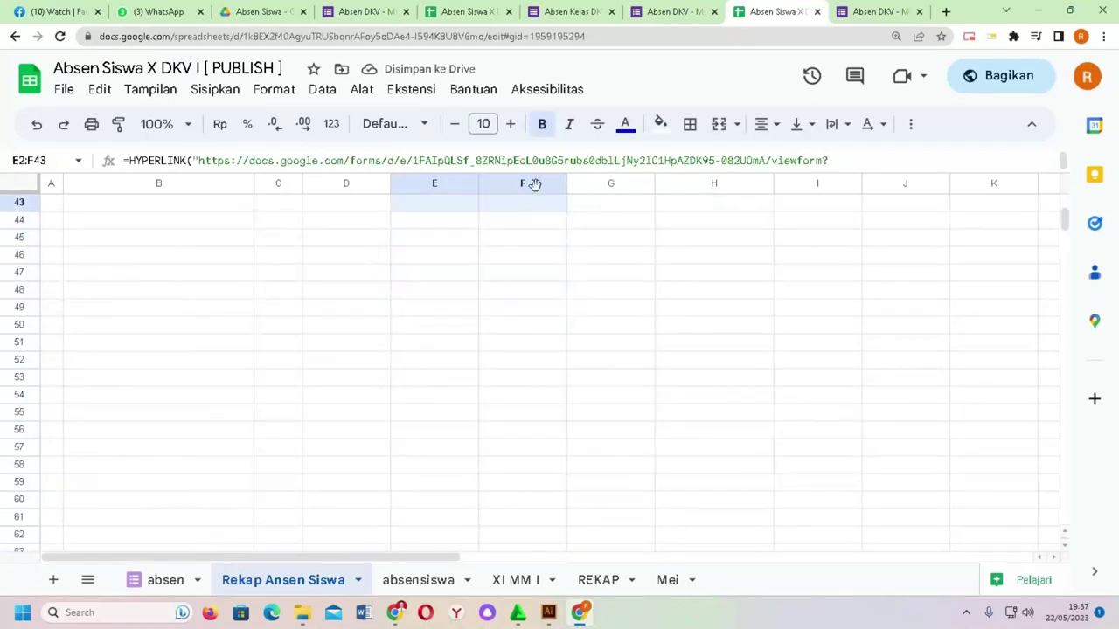
pyautogui.moveTo(650, 215); pyautogui.dragTo(642, 262)
pyautogui.press('Delete')
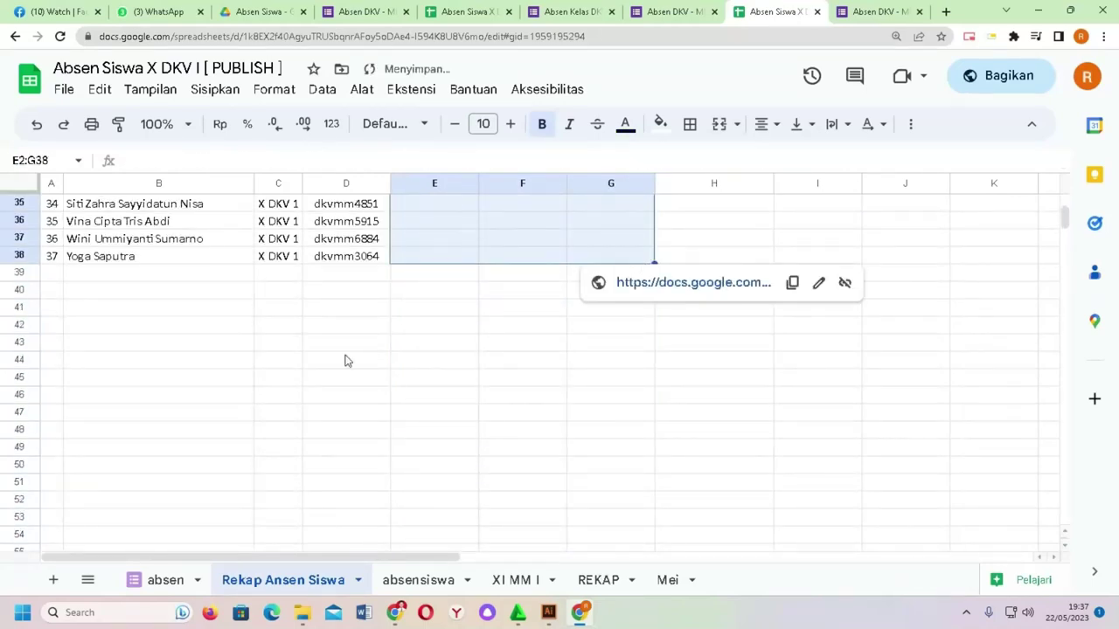
pyautogui.scroll(10, 345, 361)
pyautogui.click(344, 315)
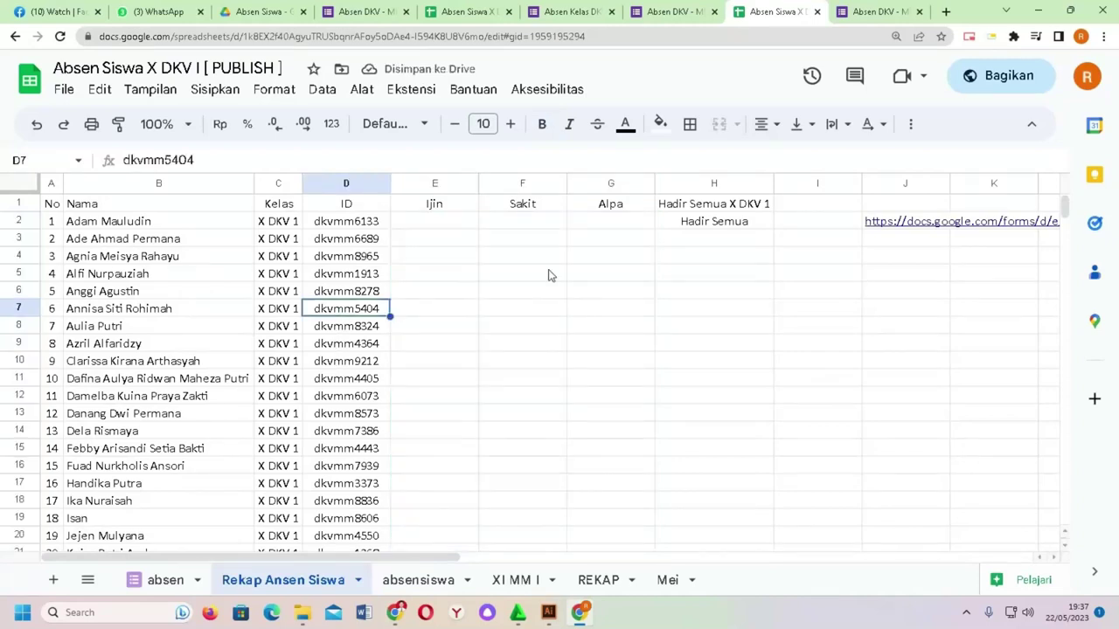
pyautogui.click(444, 225)
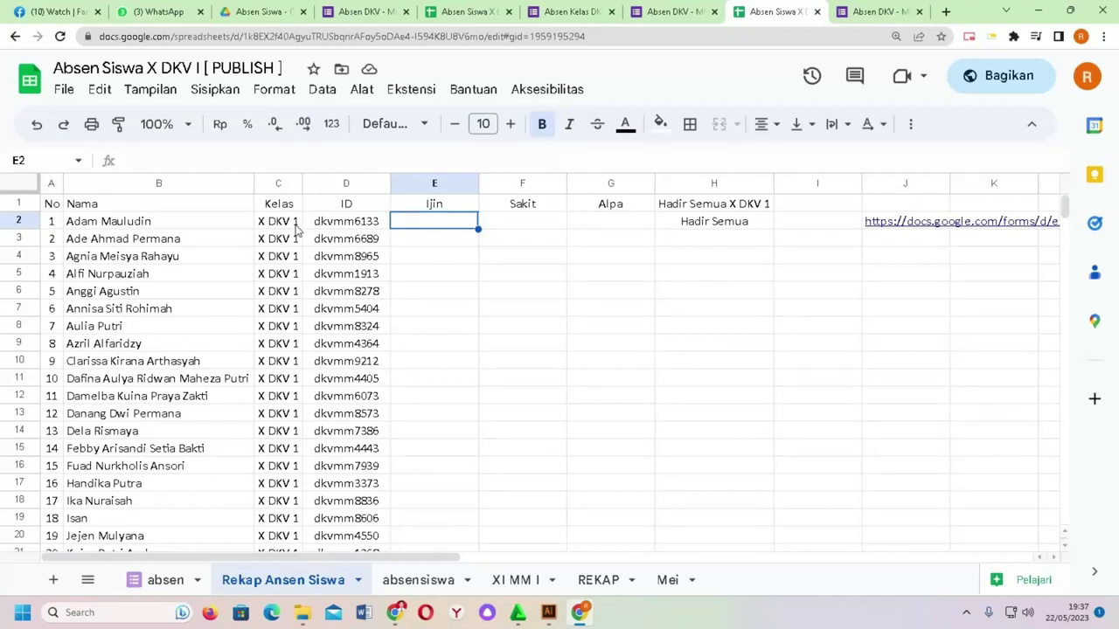
pyautogui.click(416, 581)
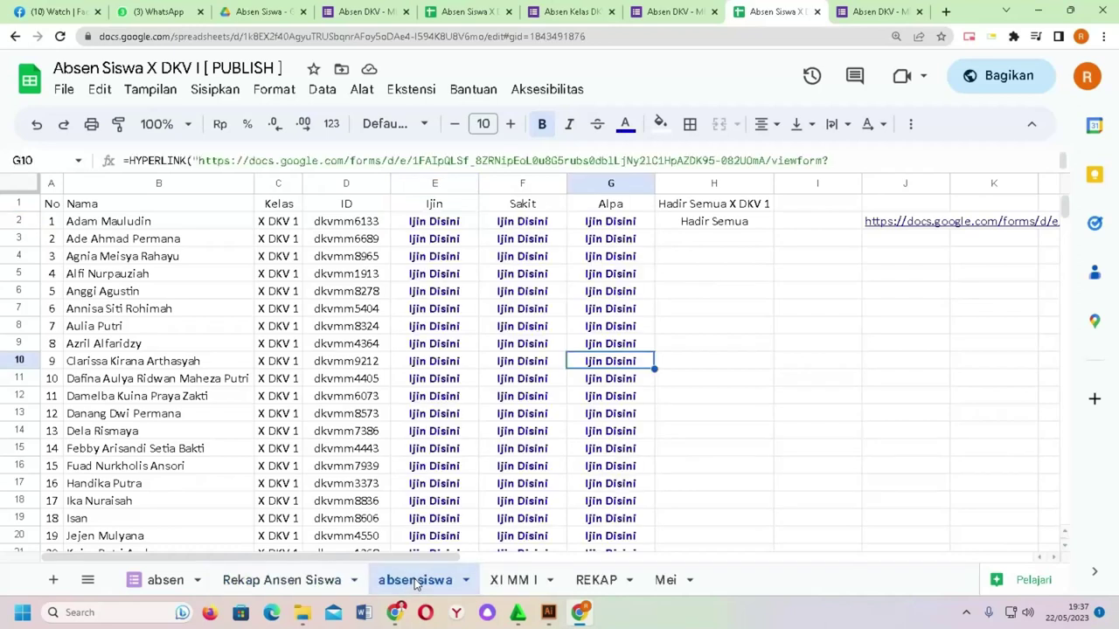
# Step: Submit the first student's prefilled Ijin form from the link in E2
pyautogui.click(452, 227)
pyautogui.click(496, 251)
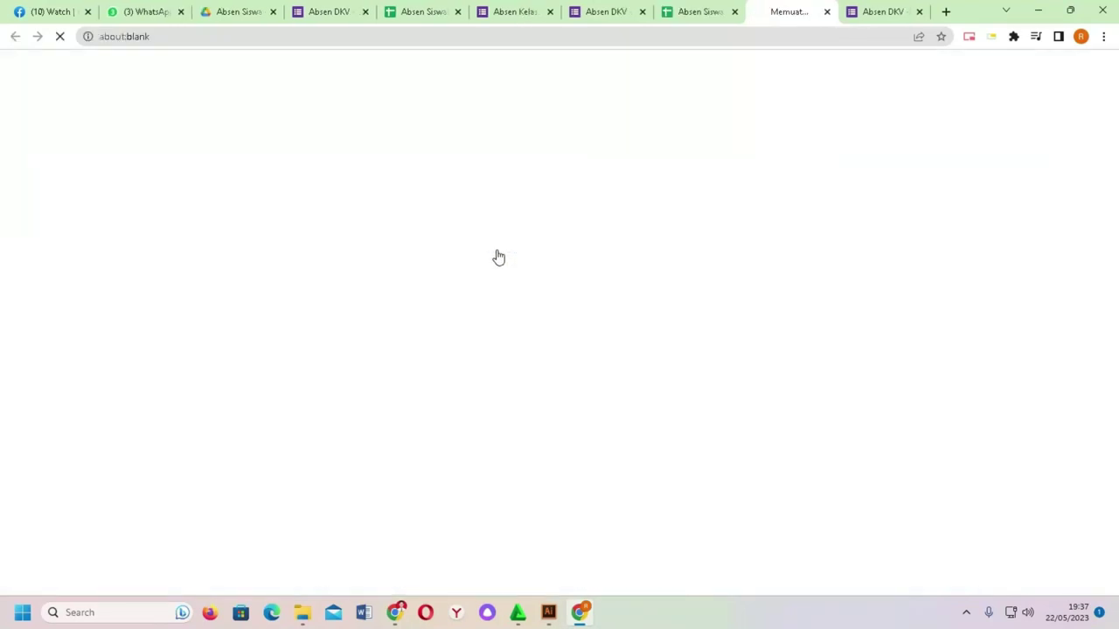
pyautogui.scroll(-5, 525, 393)
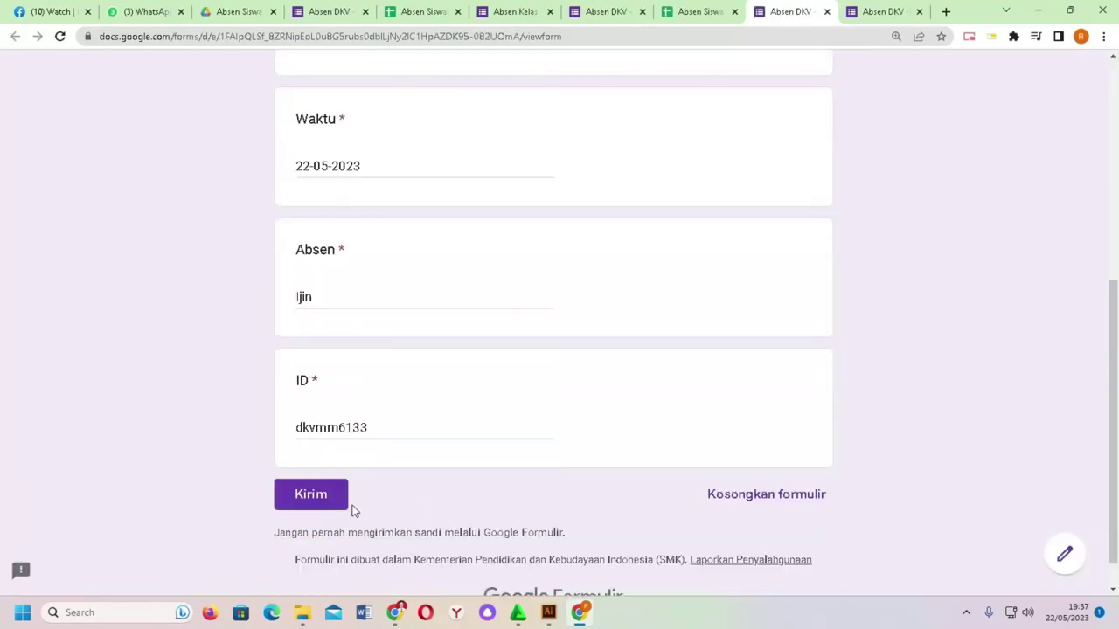
pyautogui.click(341, 500)
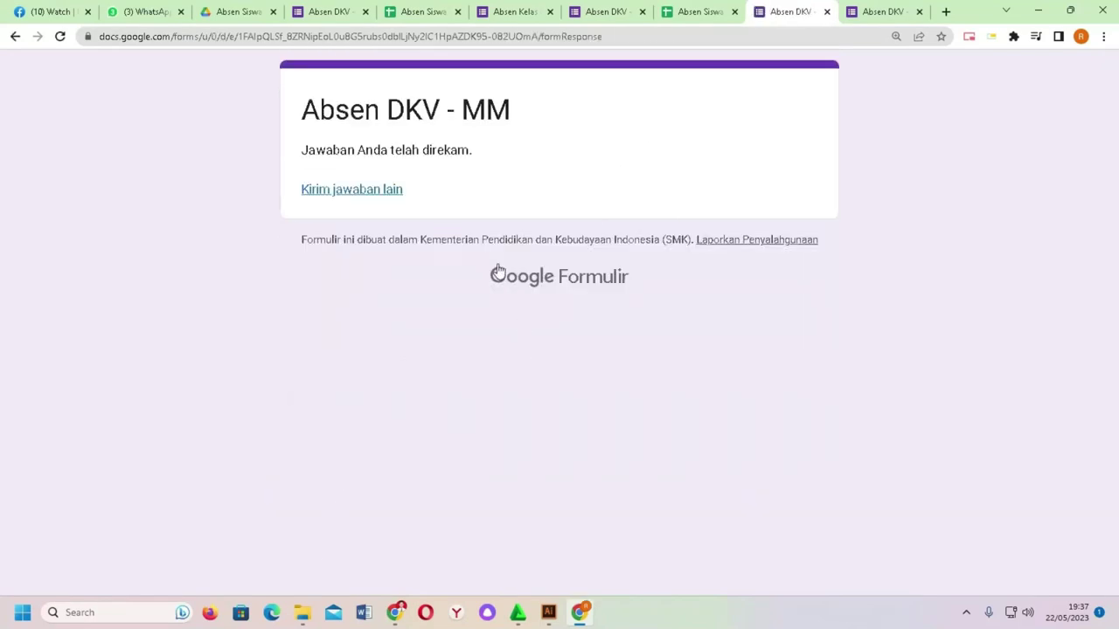
pyautogui.click(826, 12)
pyautogui.click(827, 12)
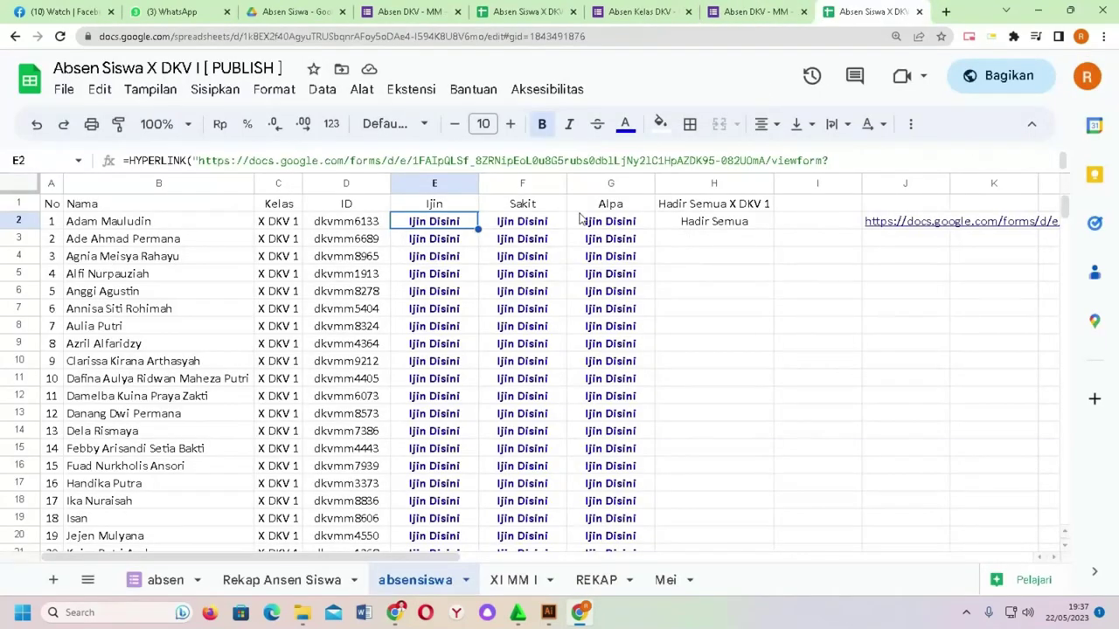
# Step: Submit the first student's prefilled Sakit form from the link in F2
pyautogui.moveTo(540, 227)
pyautogui.click(546, 254)
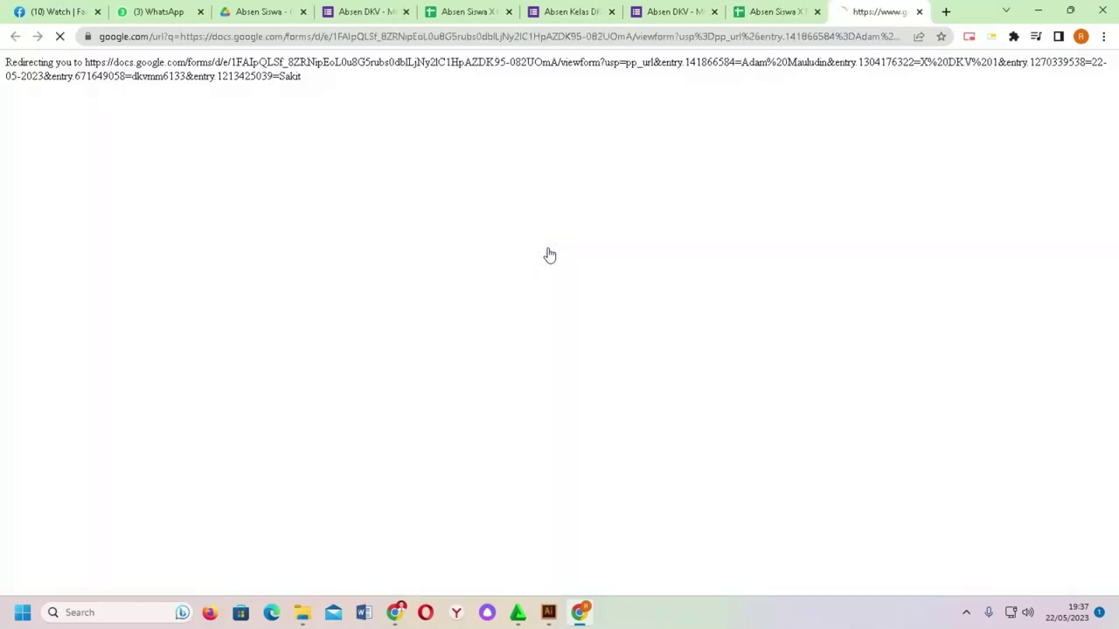
pyautogui.scroll(-5, 550, 365)
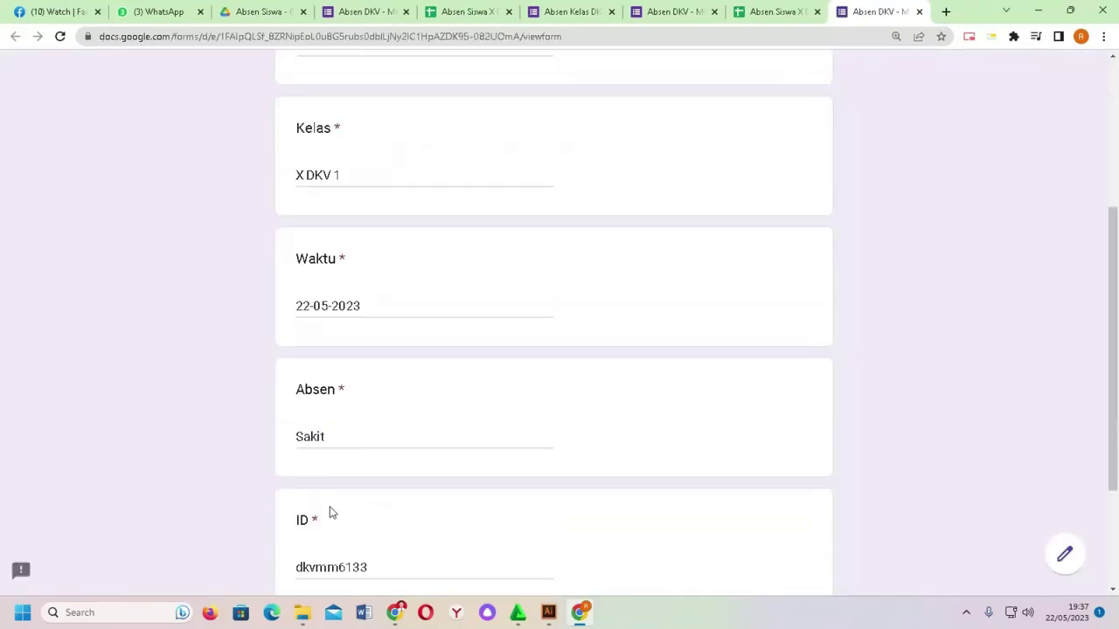
pyautogui.click(331, 468)
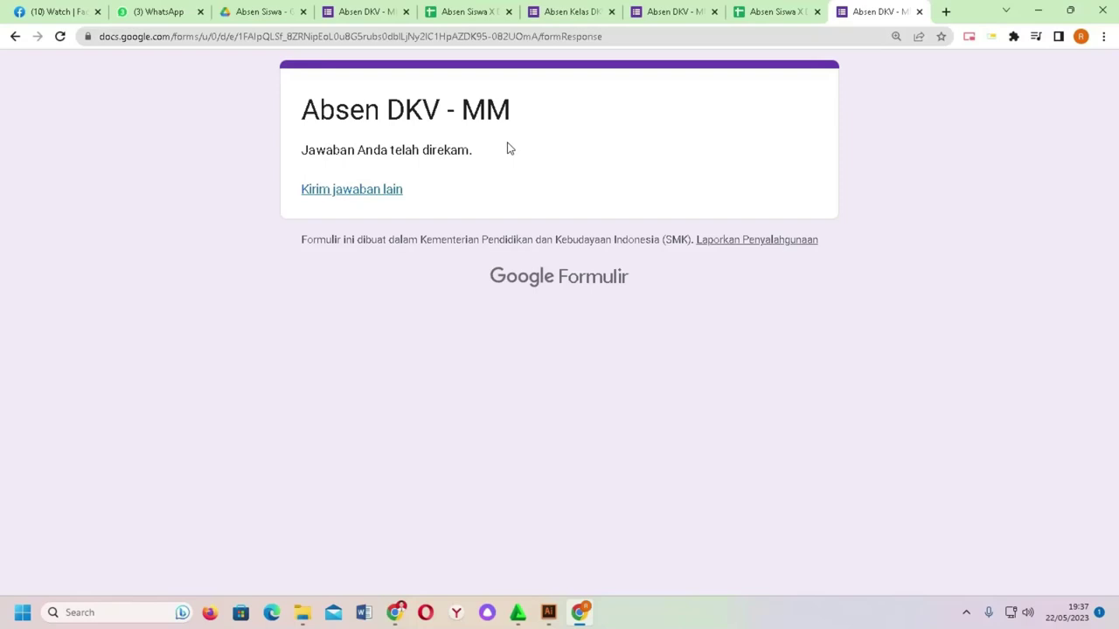
pyautogui.click(762, 7)
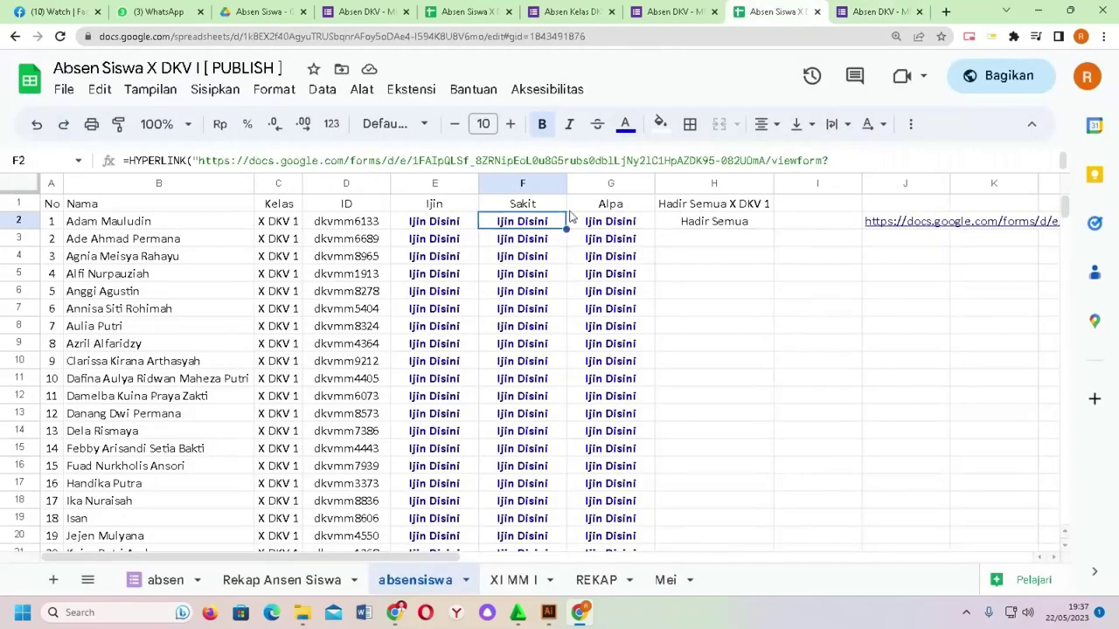
# Step: Submit the first student's prefilled Alpa form from G2 and close the form tab
pyautogui.click(609, 226)
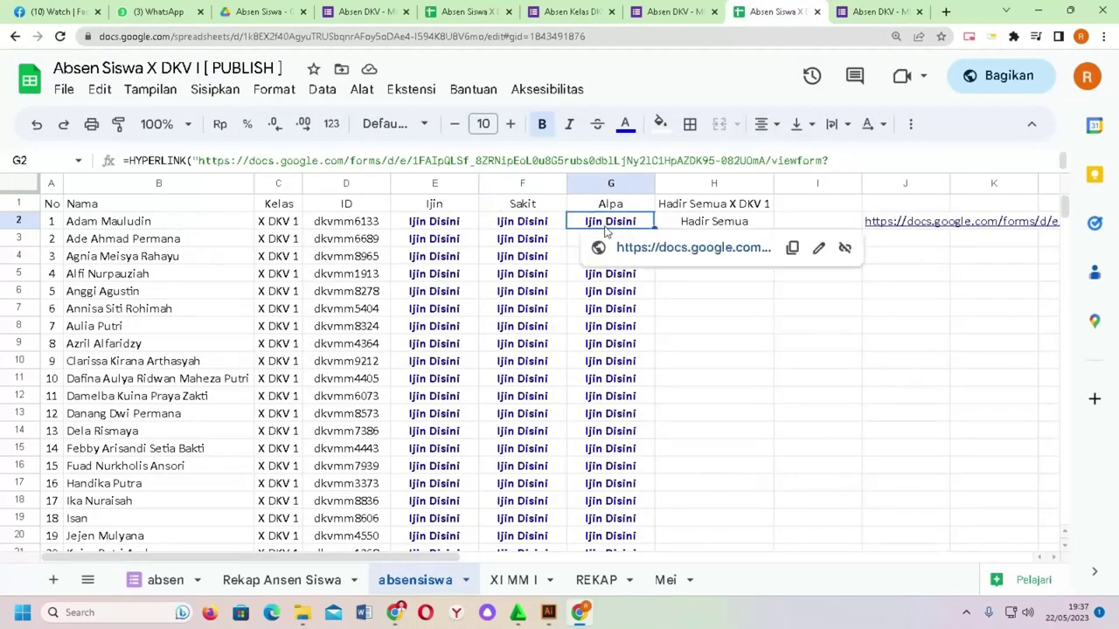
pyautogui.click(650, 253)
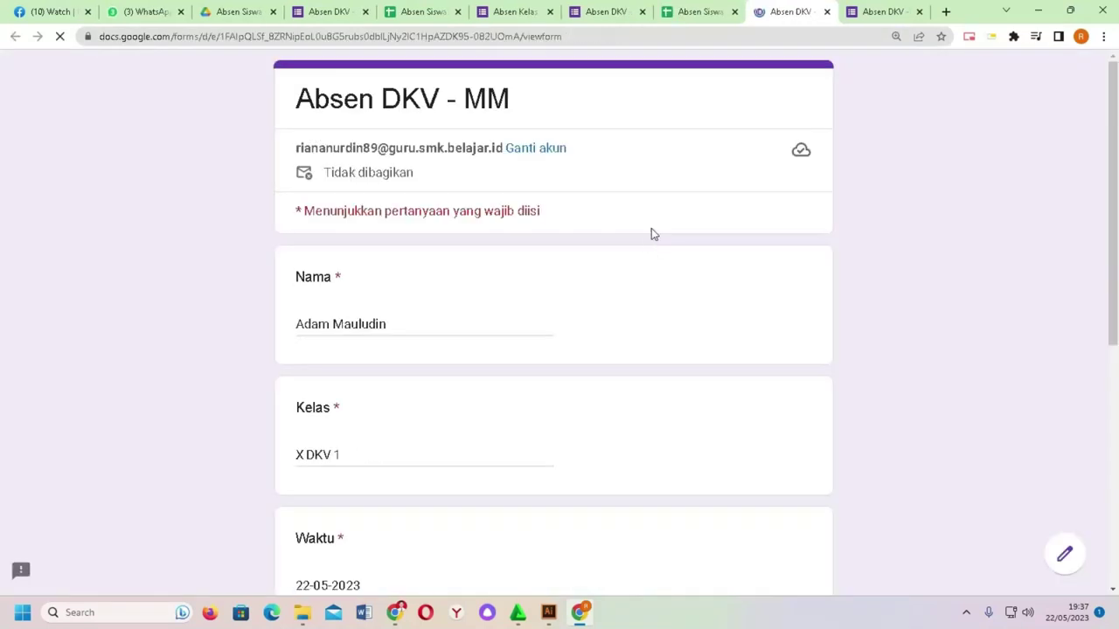
pyautogui.scroll(-5, 447, 263)
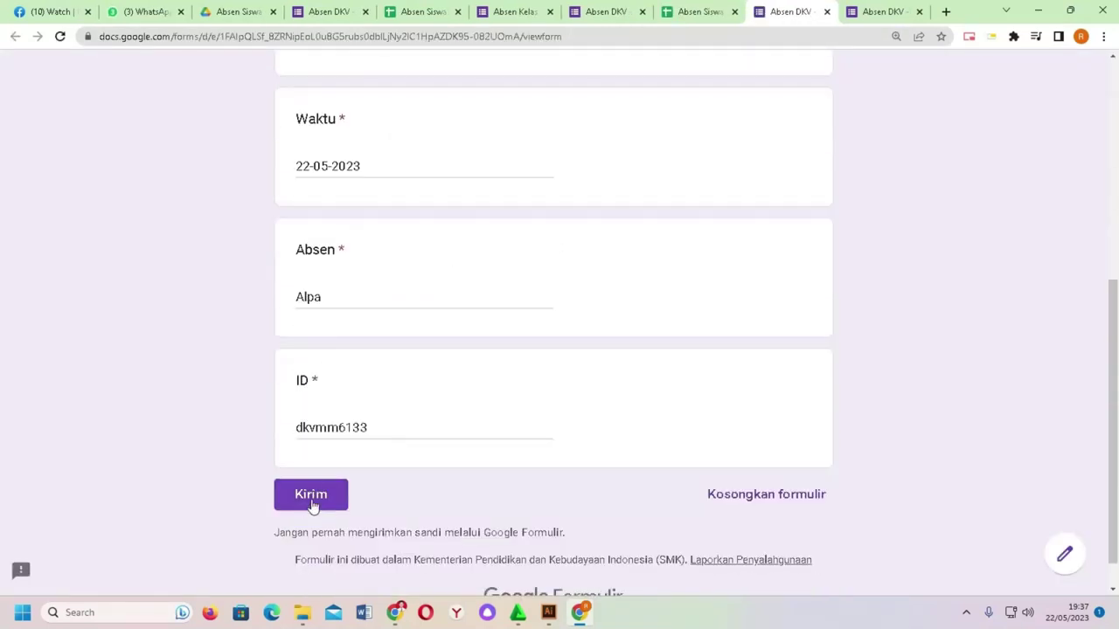
pyautogui.click(312, 497)
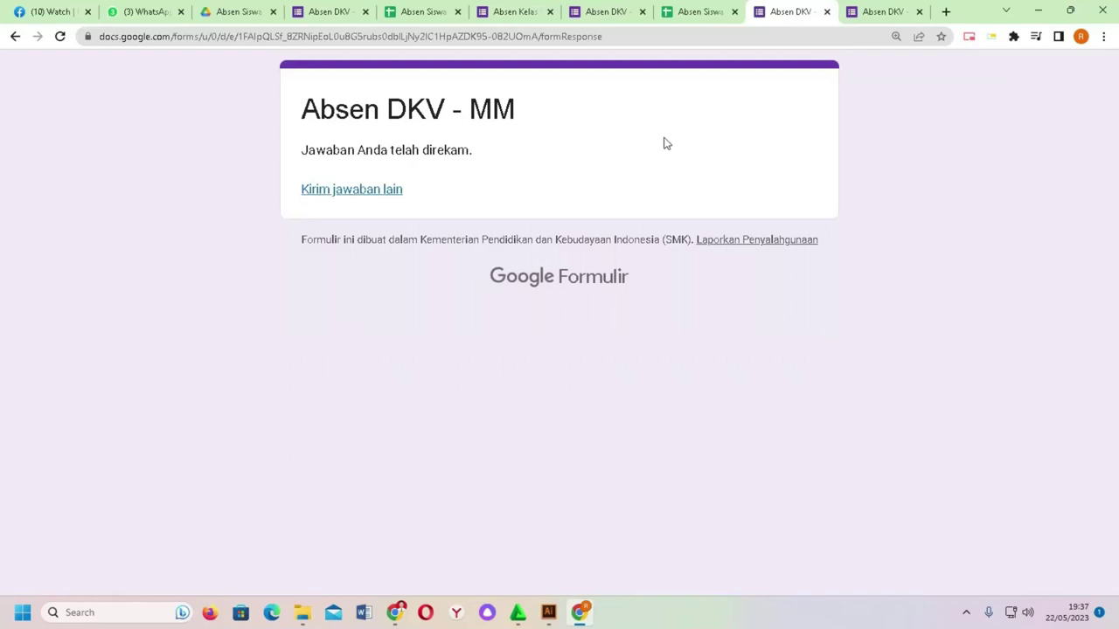
pyautogui.click(826, 12)
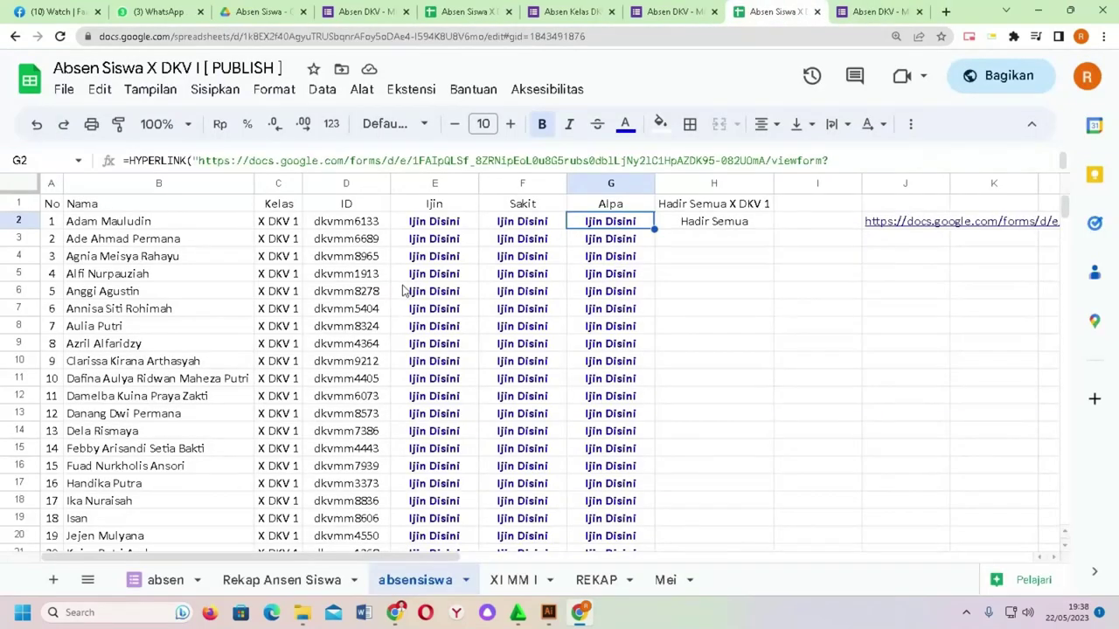
# Step: Start a COUNTIF formula in cell E2 of Rekap Ansen Siswa
pyautogui.click(284, 579)
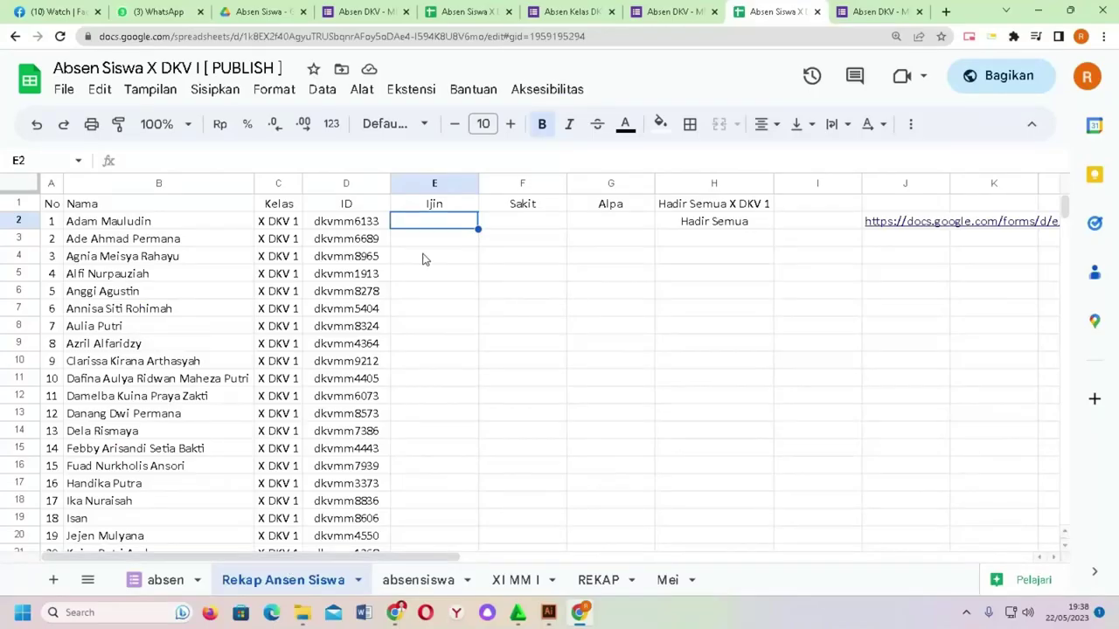
pyautogui.click(431, 237)
pyautogui.click(435, 226)
pyautogui.write('=coun')
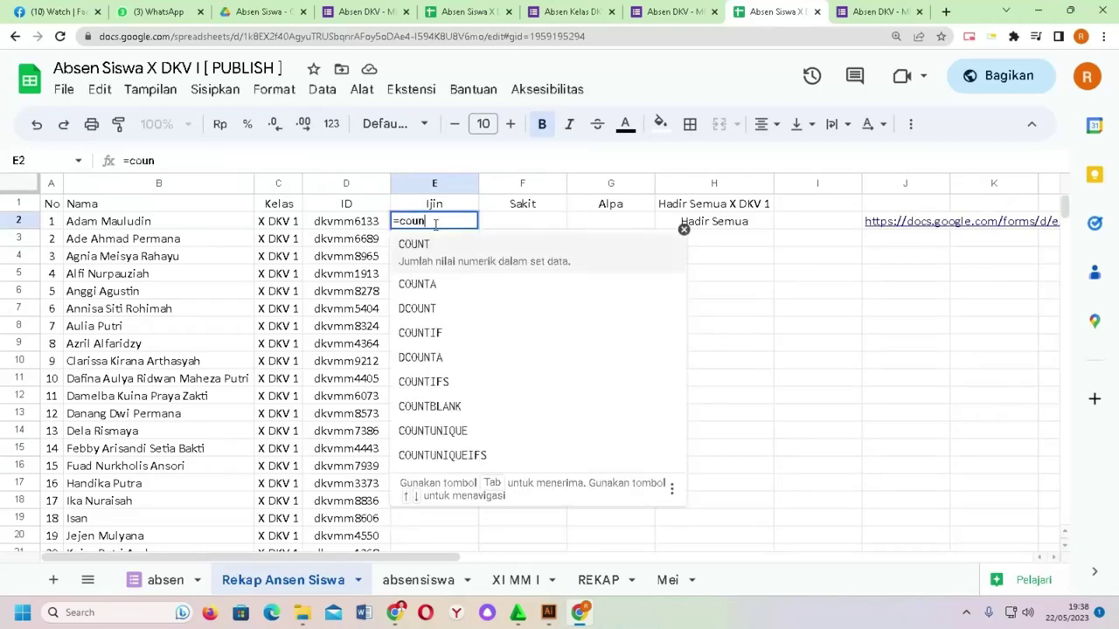
pyautogui.write('tif')
pyautogui.press('Tab')
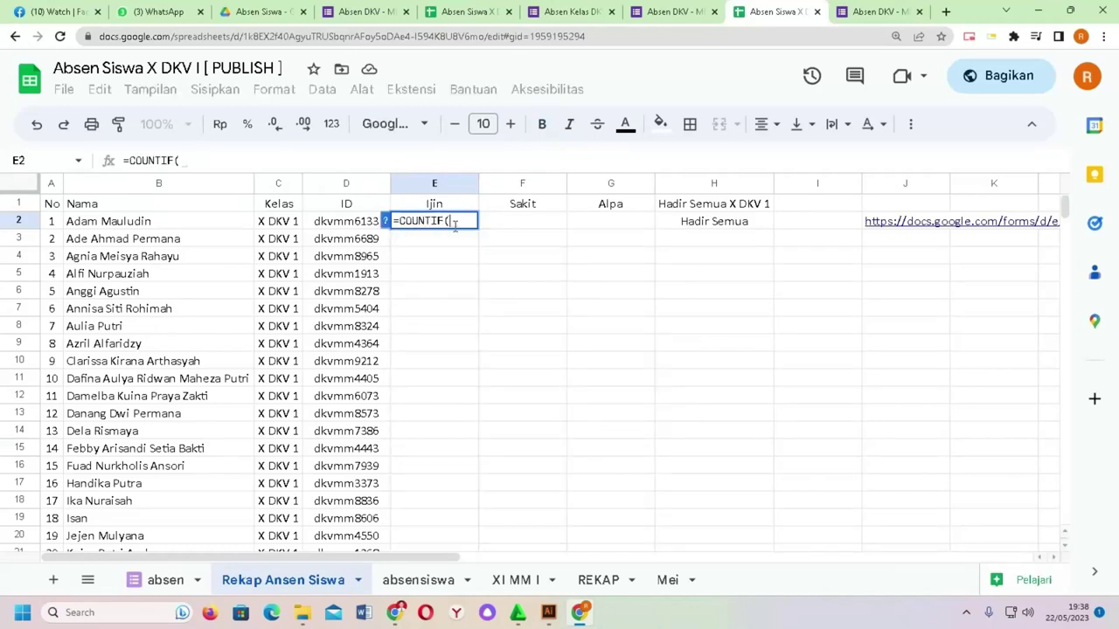
pyautogui.click(388, 221)
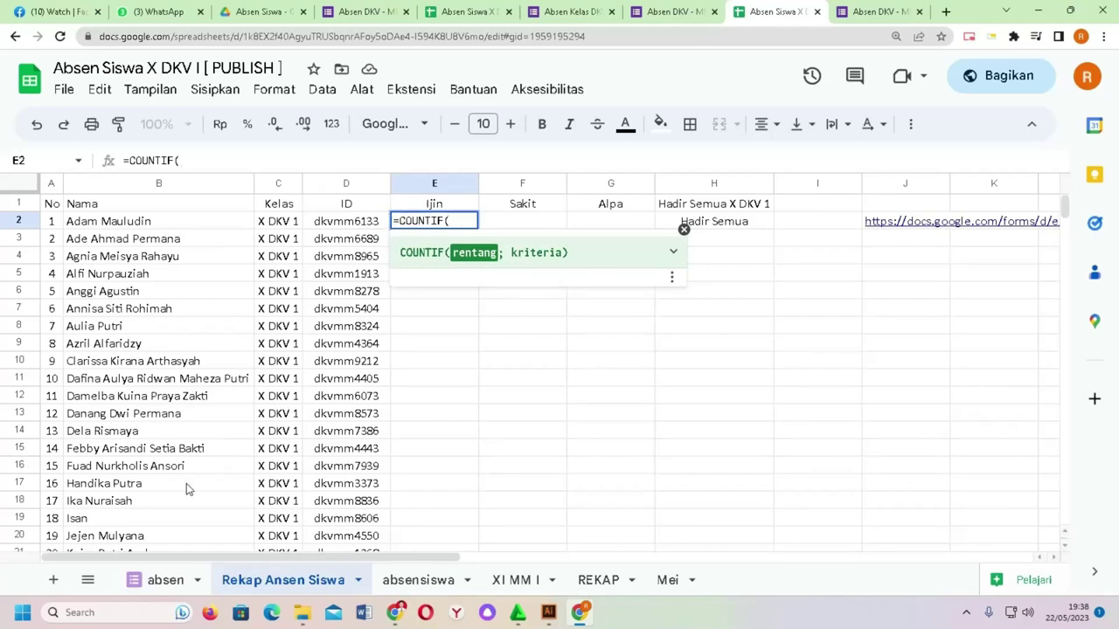
pyautogui.click(163, 581)
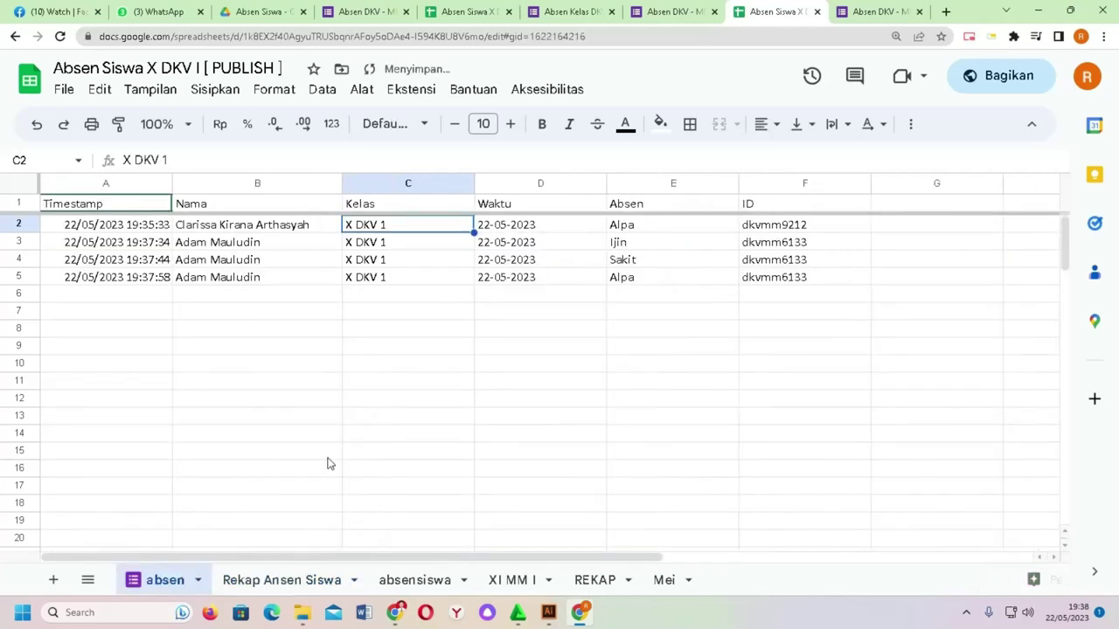
pyautogui.click(258, 580)
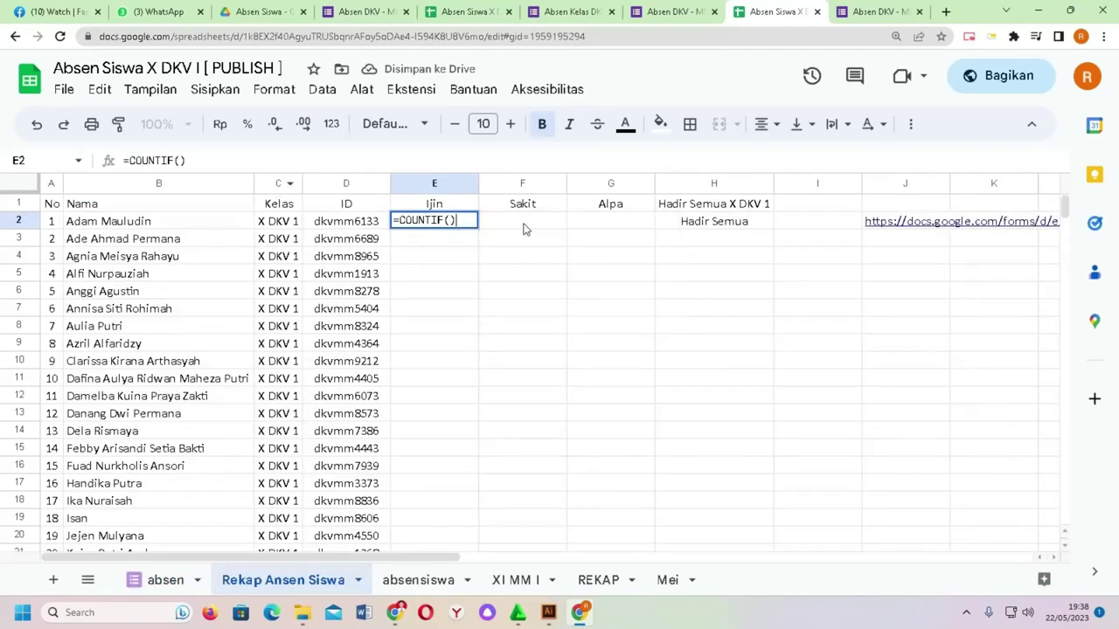
pyautogui.press('BackSpace')
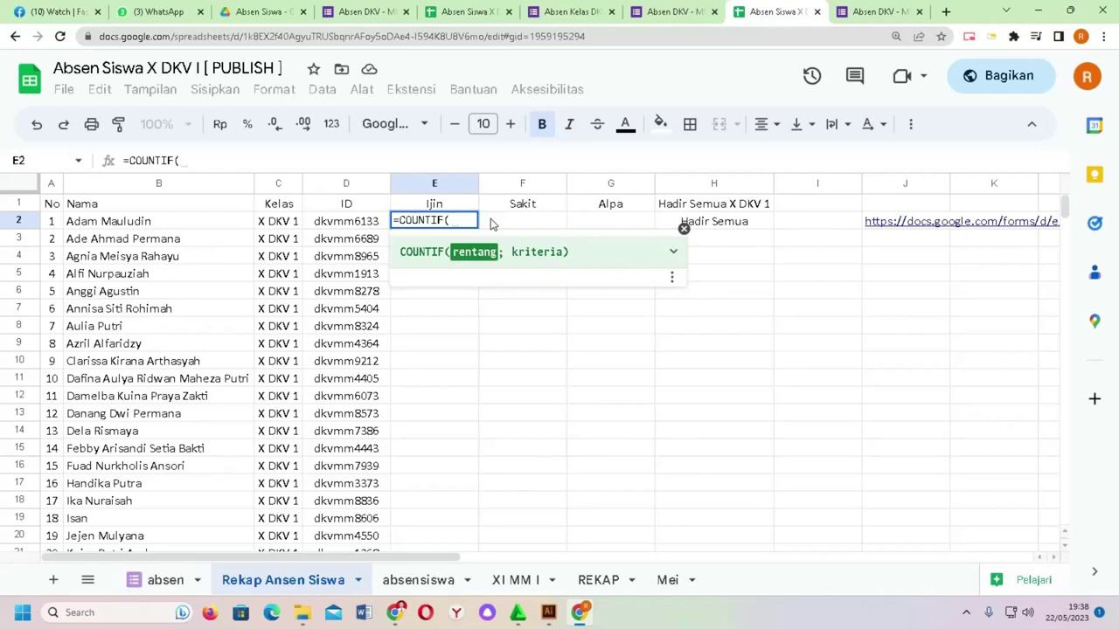
# Step: Complete E2 as =COUNTIF(absen!B:B;B2) using the absen Nama column and B2
pyautogui.click(148, 580)
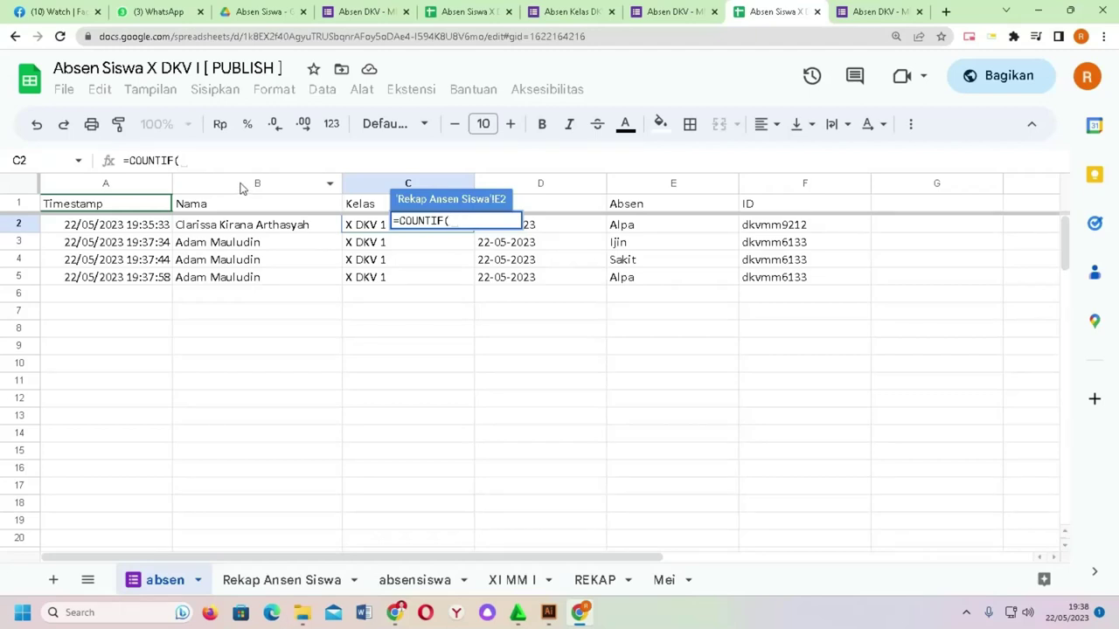
pyautogui.click(242, 189)
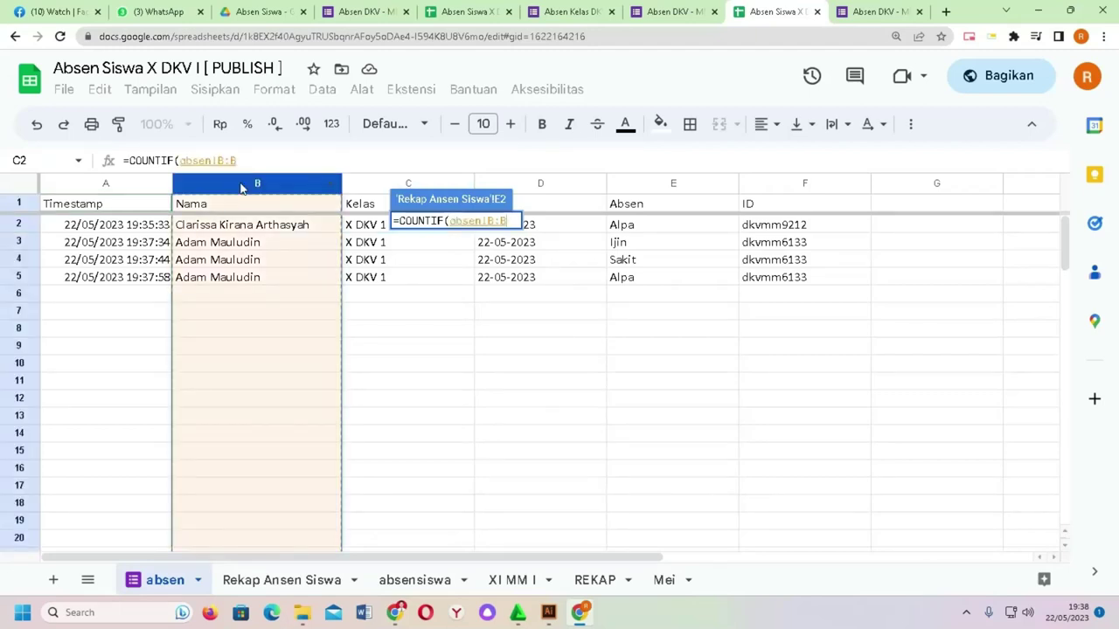
pyautogui.write(';')
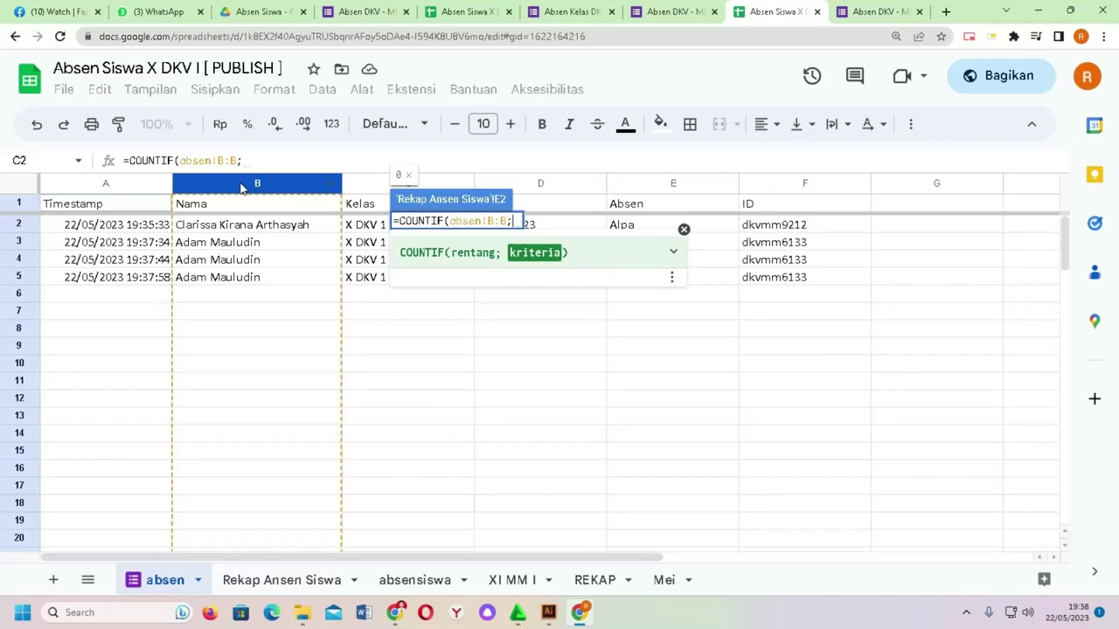
pyautogui.click(297, 577)
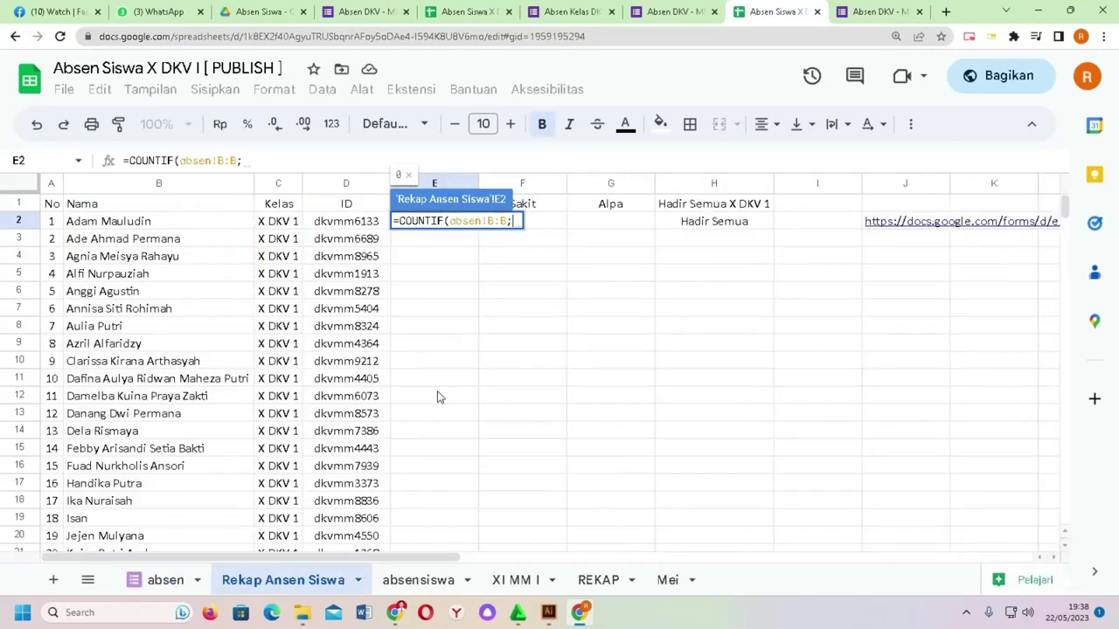
pyautogui.click(181, 227)
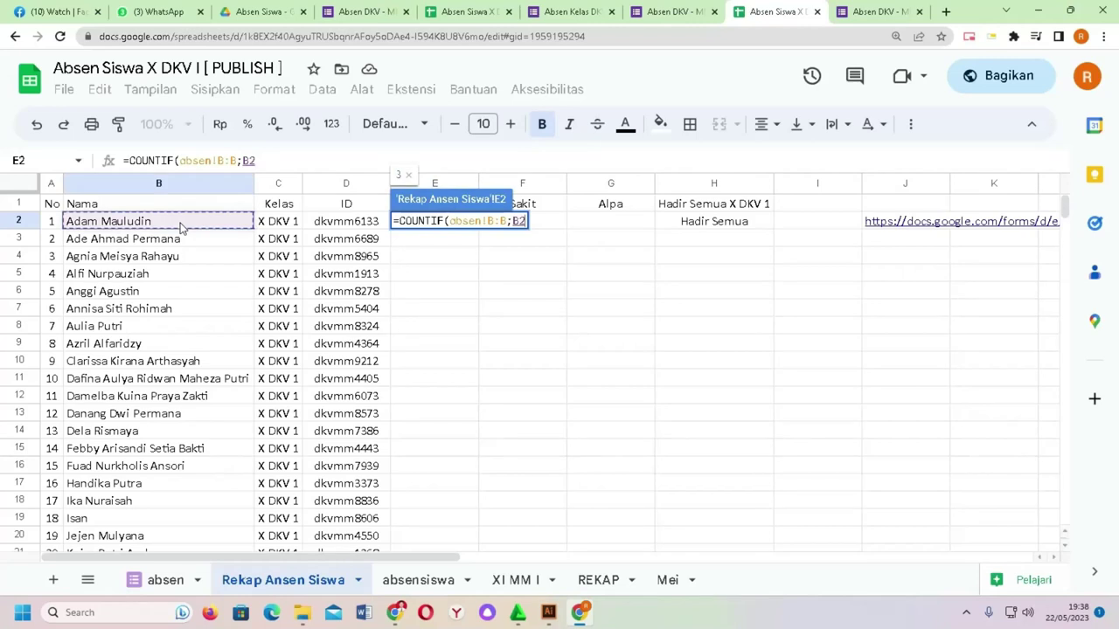
pyautogui.write(')')
pyautogui.press('Return')
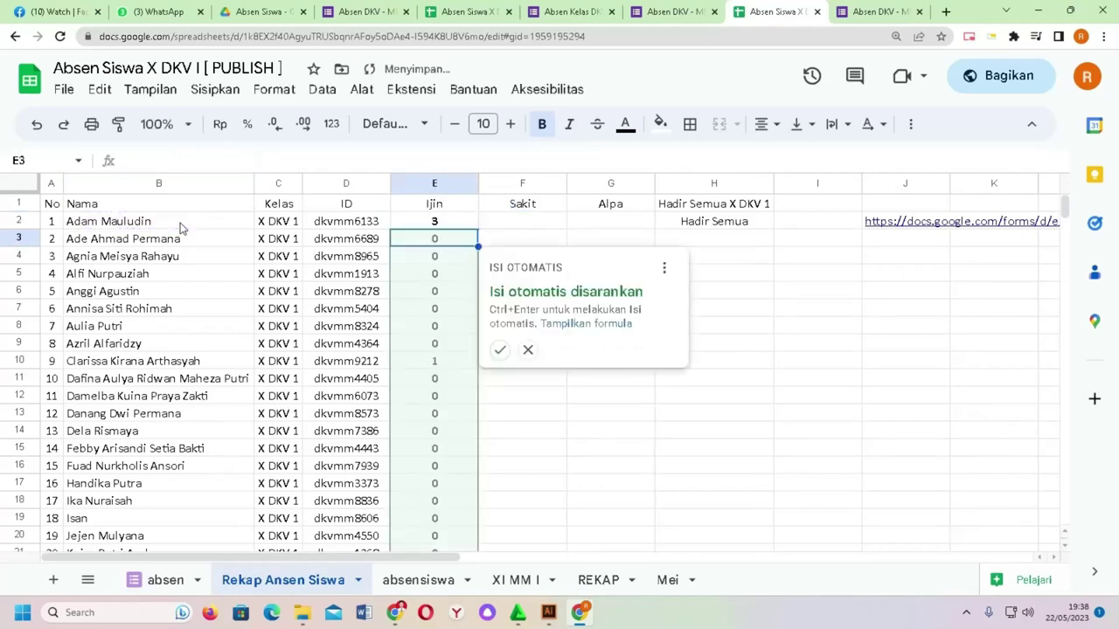
# Step: Check E2's result of 3 against the responses on the absen sheet
pyautogui.click(527, 349)
pyautogui.click(494, 227)
pyautogui.click(464, 226)
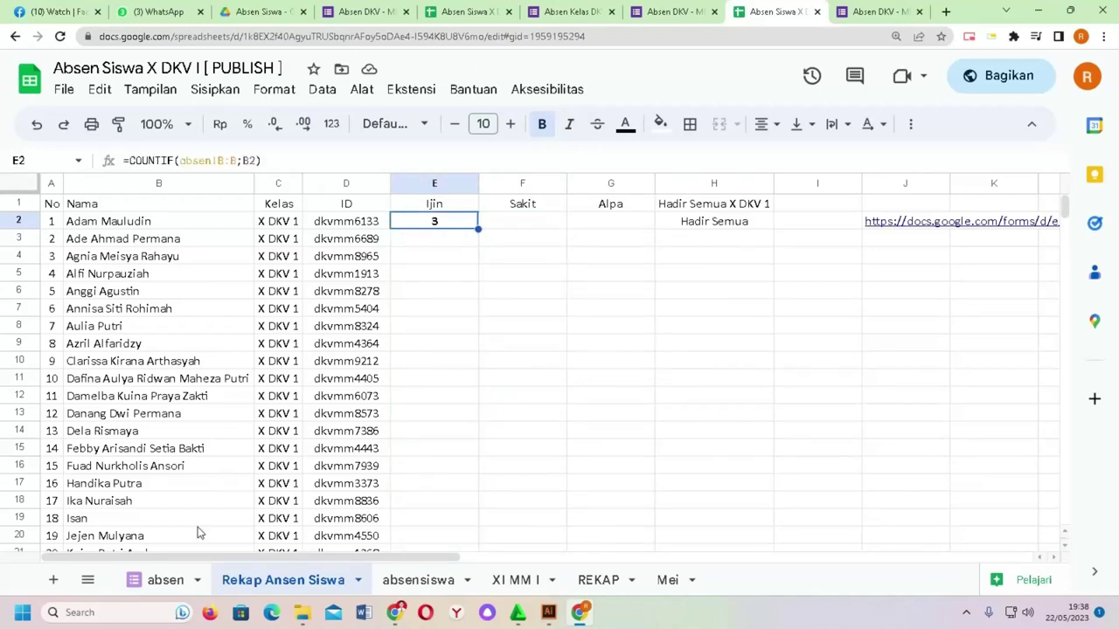
pyautogui.click(165, 580)
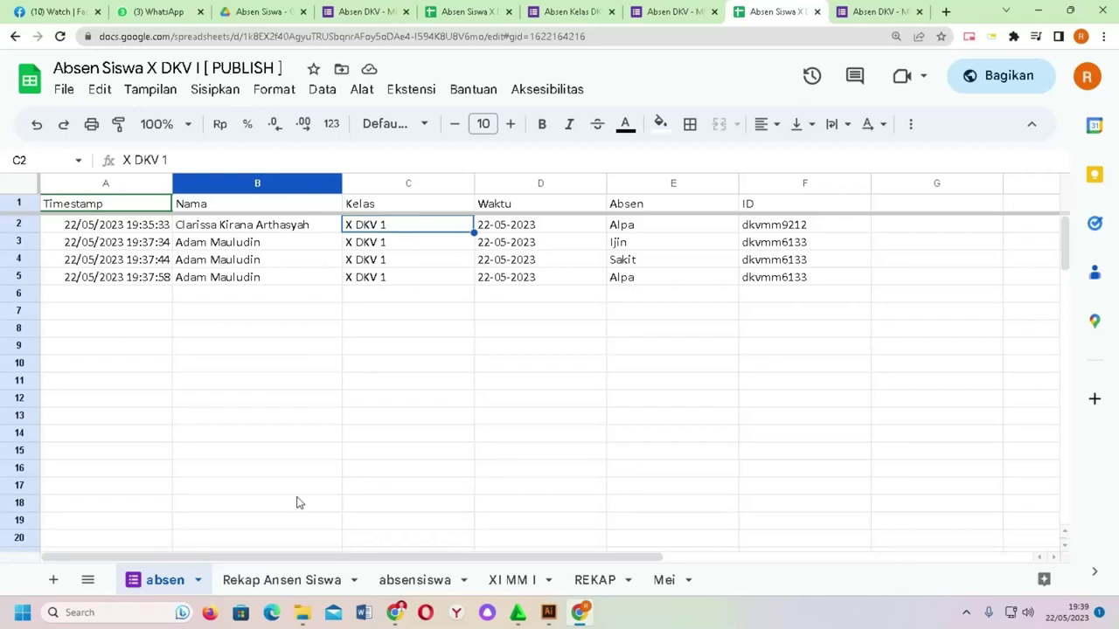
pyautogui.click(295, 579)
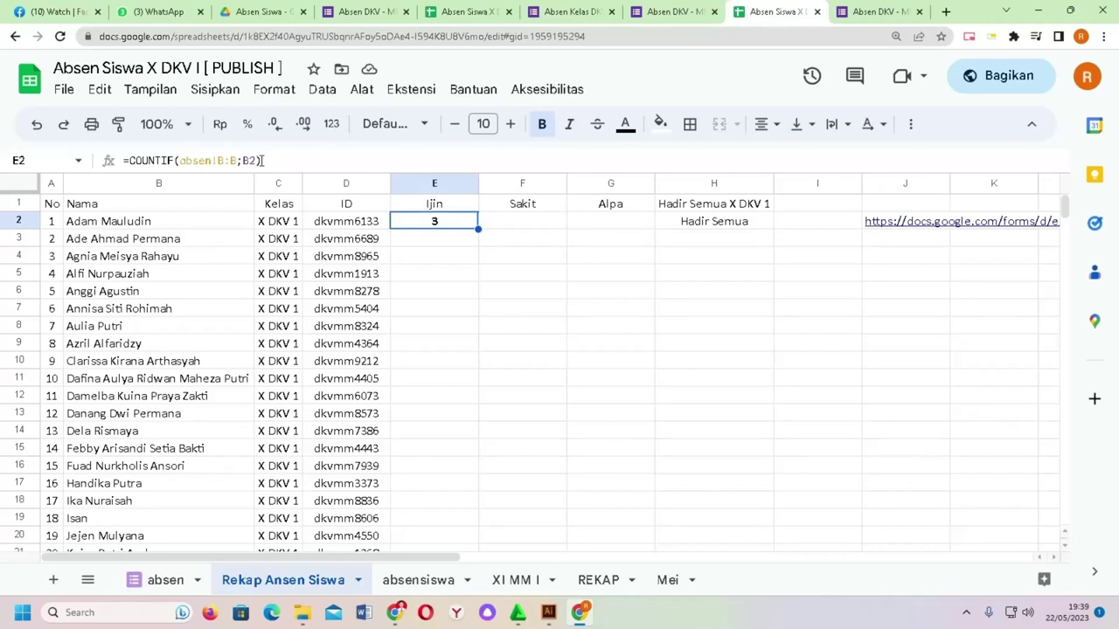
# Step: Change E2 to =COUNTIFS(absen!B:B;B2;absen!E:E;"Ijin") so it counts only Ijin entries
pyautogui.click(175, 160)
pyautogui.write('S')
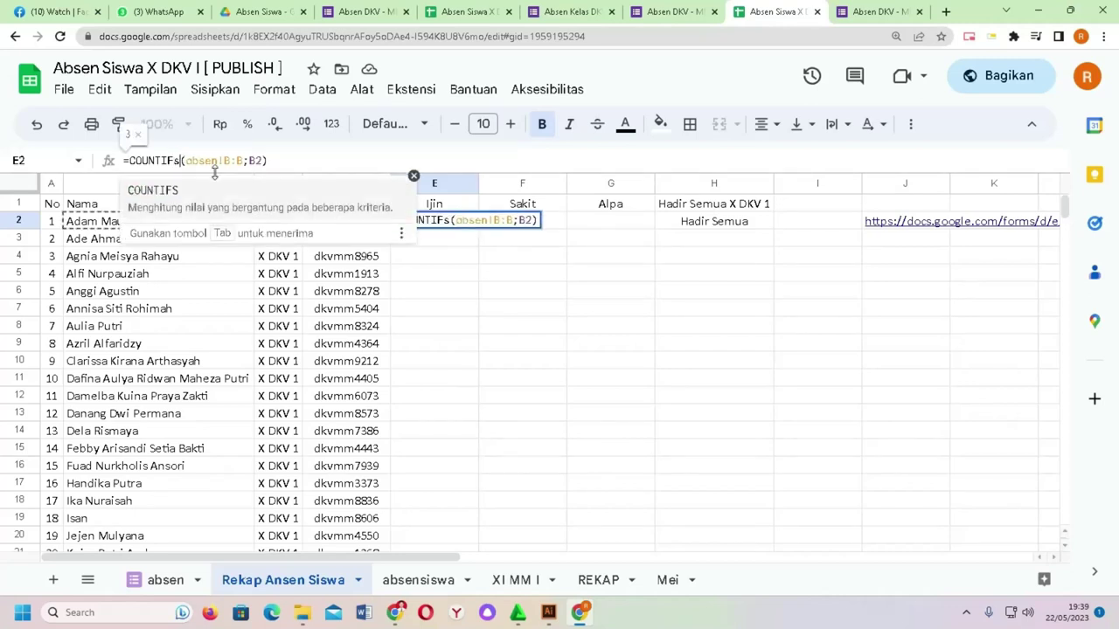
pyautogui.write(';')
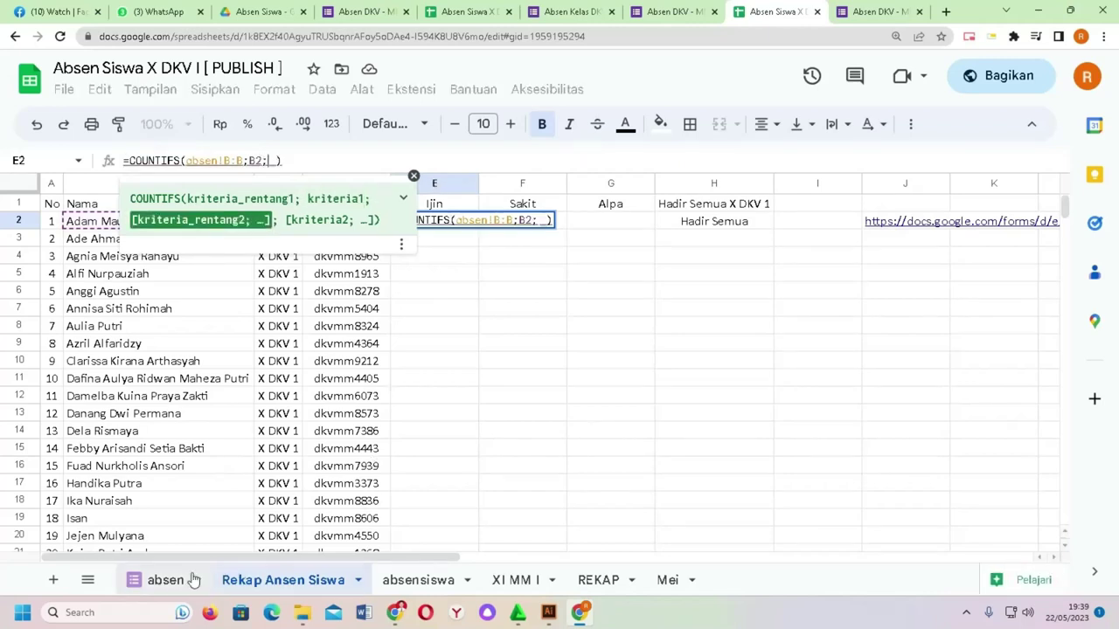
pyautogui.click(166, 580)
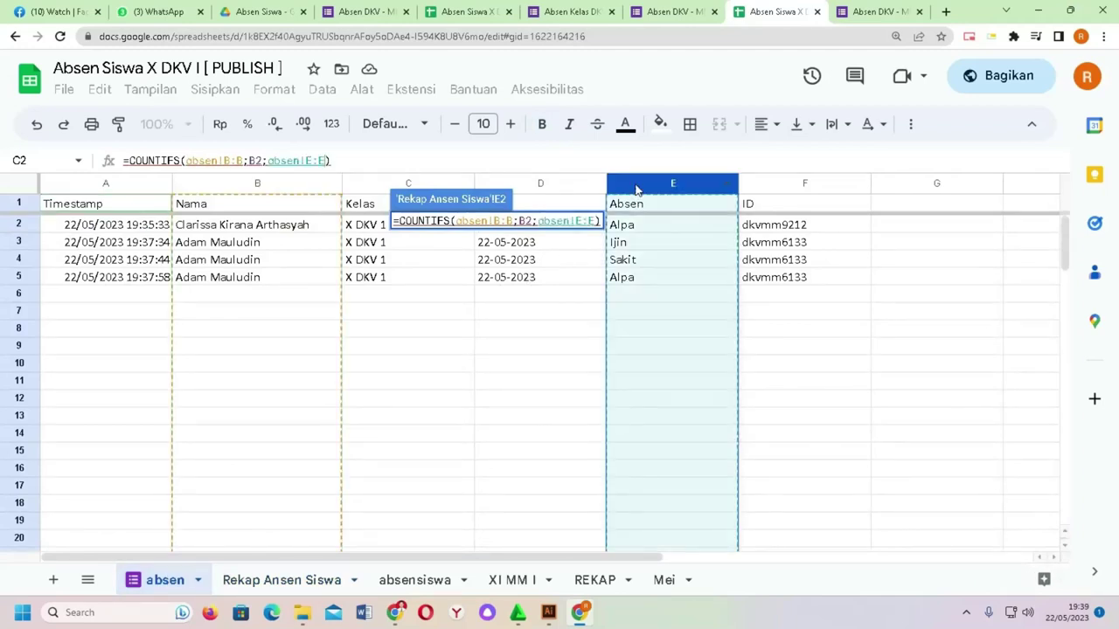
pyautogui.write(';')
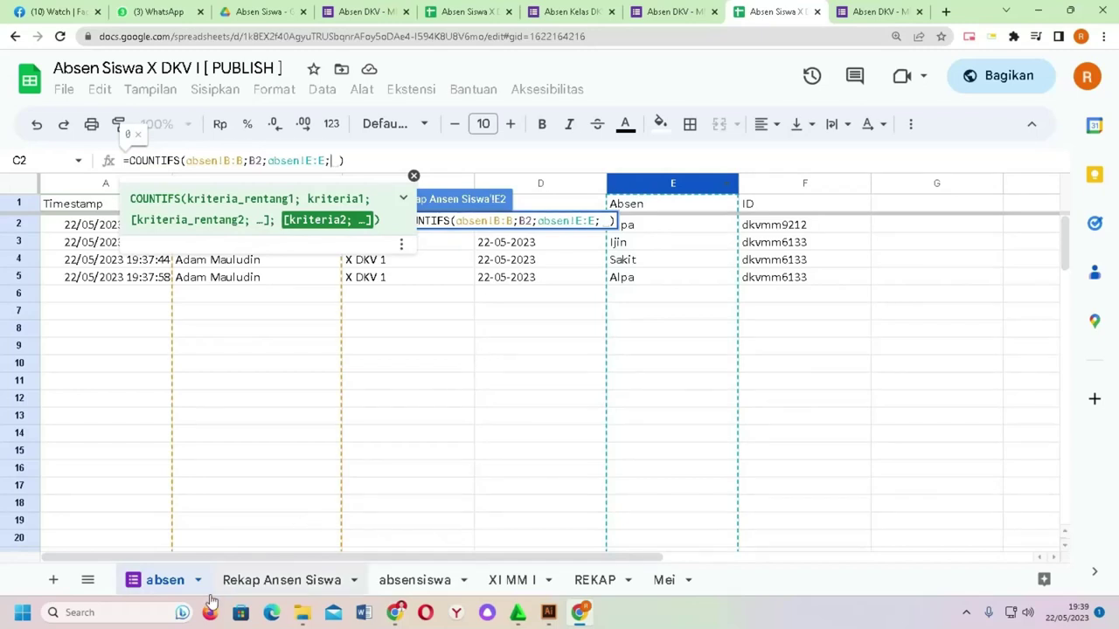
pyautogui.click(248, 587)
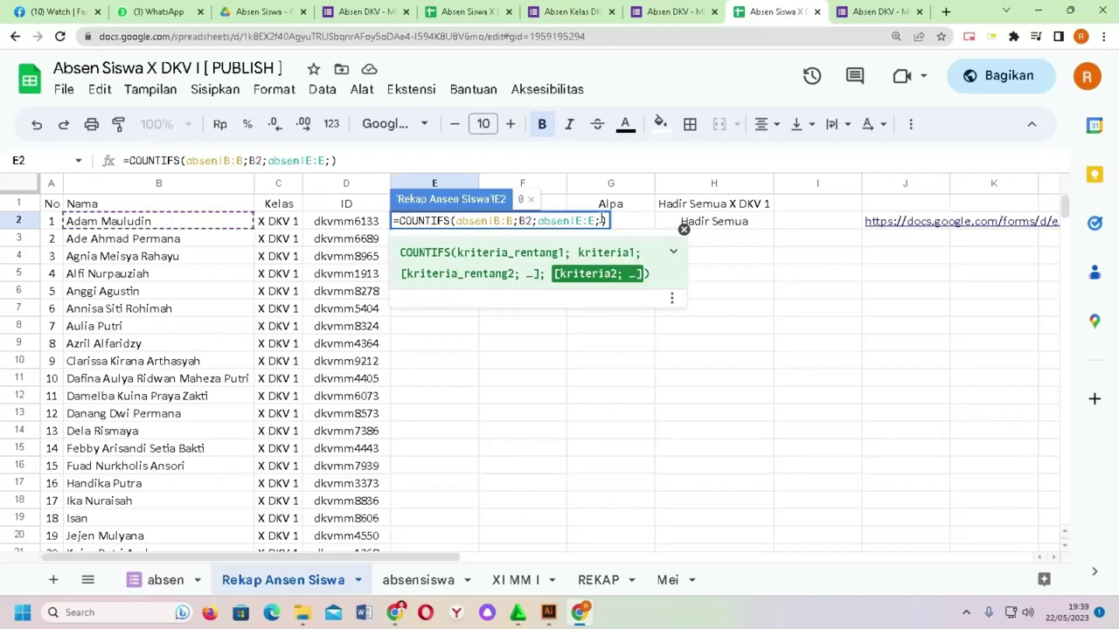
pyautogui.write('"')
pyautogui.write('Ijin')
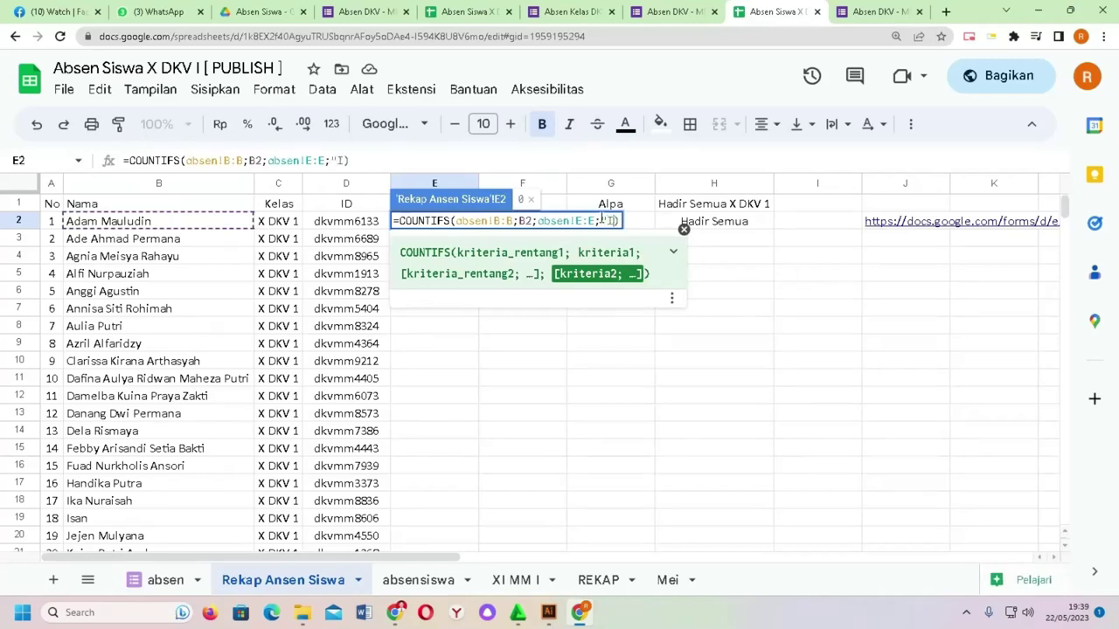
pyautogui.write('"')
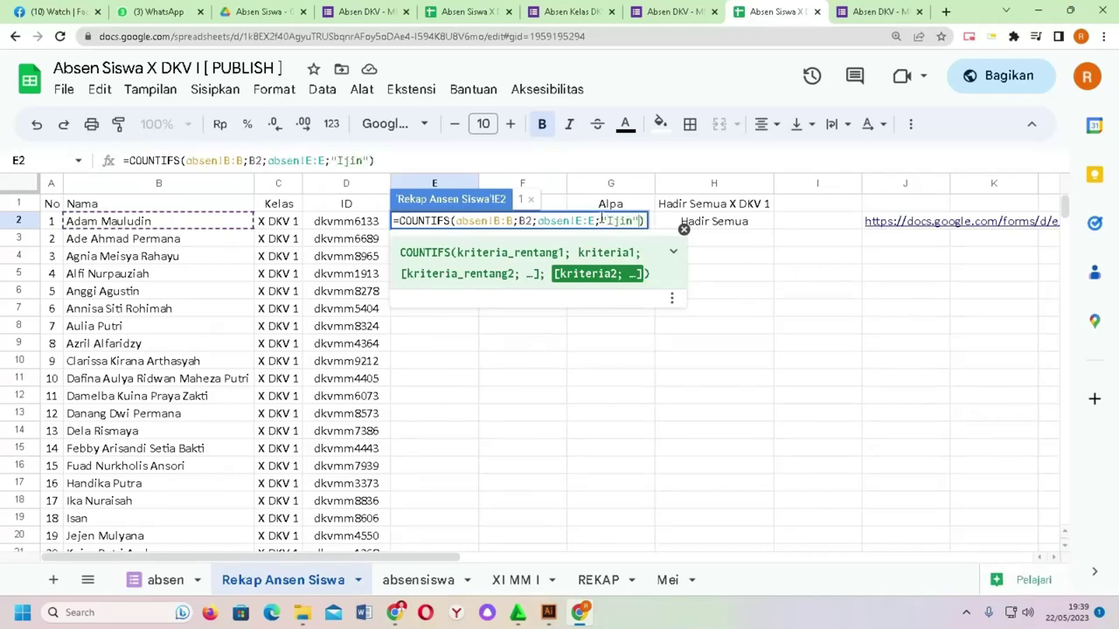
pyautogui.press('Return')
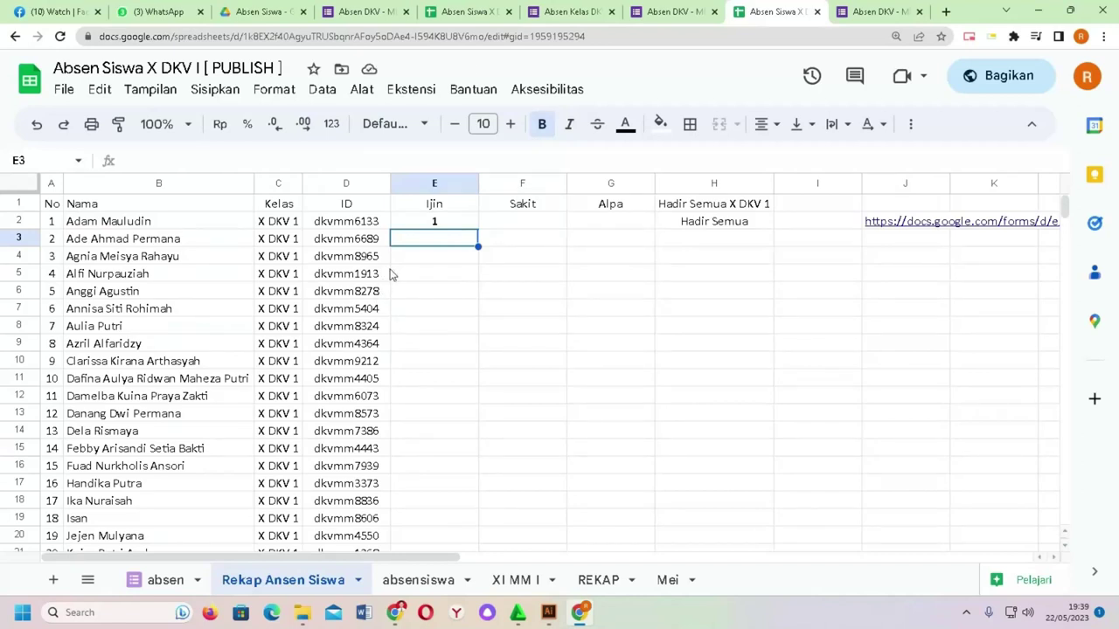
pyautogui.click(470, 226)
# Step: Copy E2's COUNTIFS formula into F2 with the criterion changed to "Sakit"
pyautogui.moveTo(400, 160); pyautogui.dragTo(32, 154)
pyautogui.hotkey('ctrl', 'c')
pyautogui.click(450, 297)
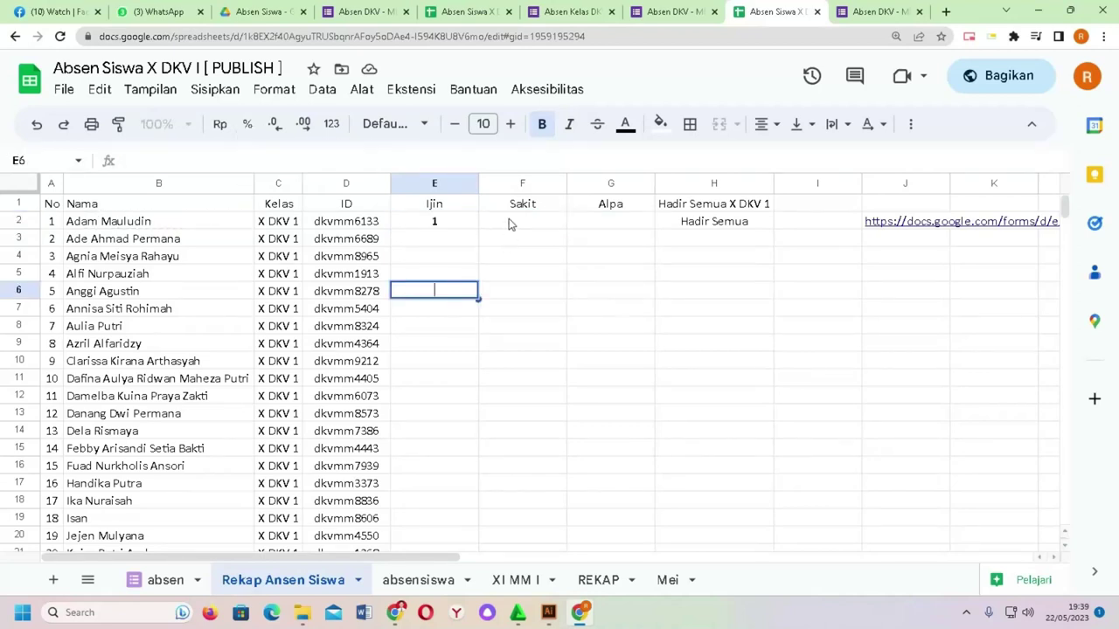
pyautogui.click(513, 223)
pyautogui.click(371, 160)
pyautogui.hotkey('ctrl', 'v')
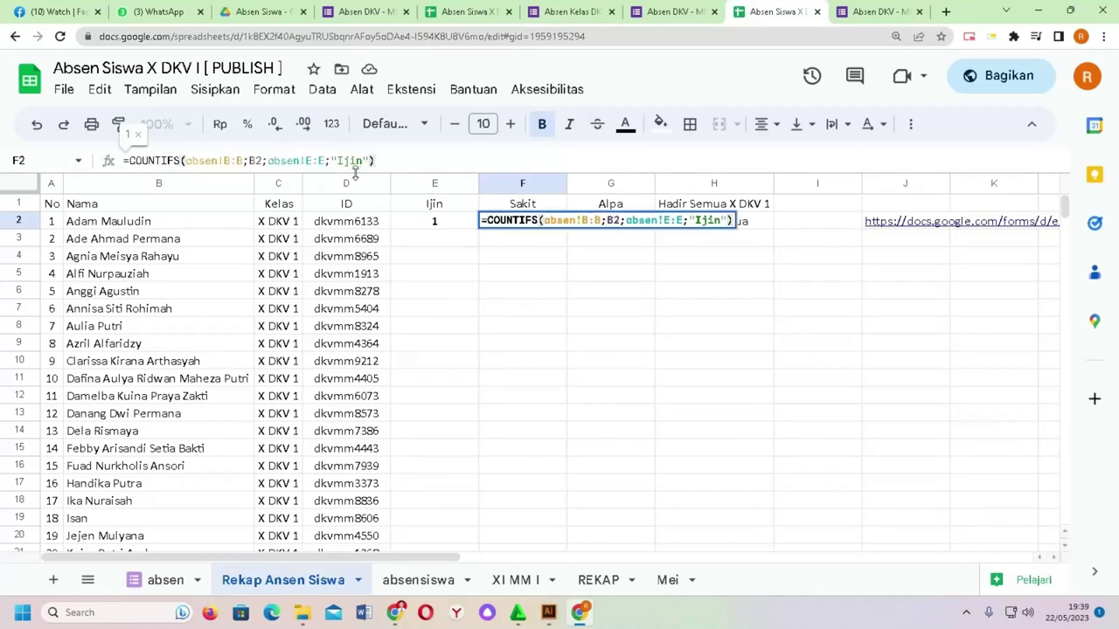
pyautogui.moveTo(361, 161); pyautogui.dragTo(344, 160)
pyautogui.write('Sakit')
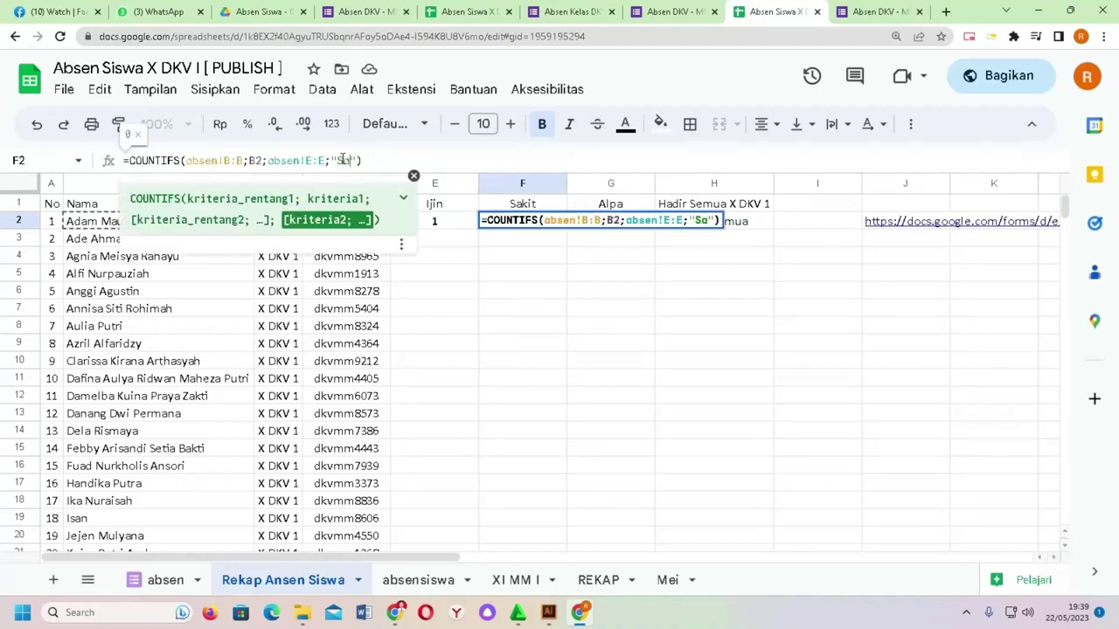
pyautogui.press('Return')
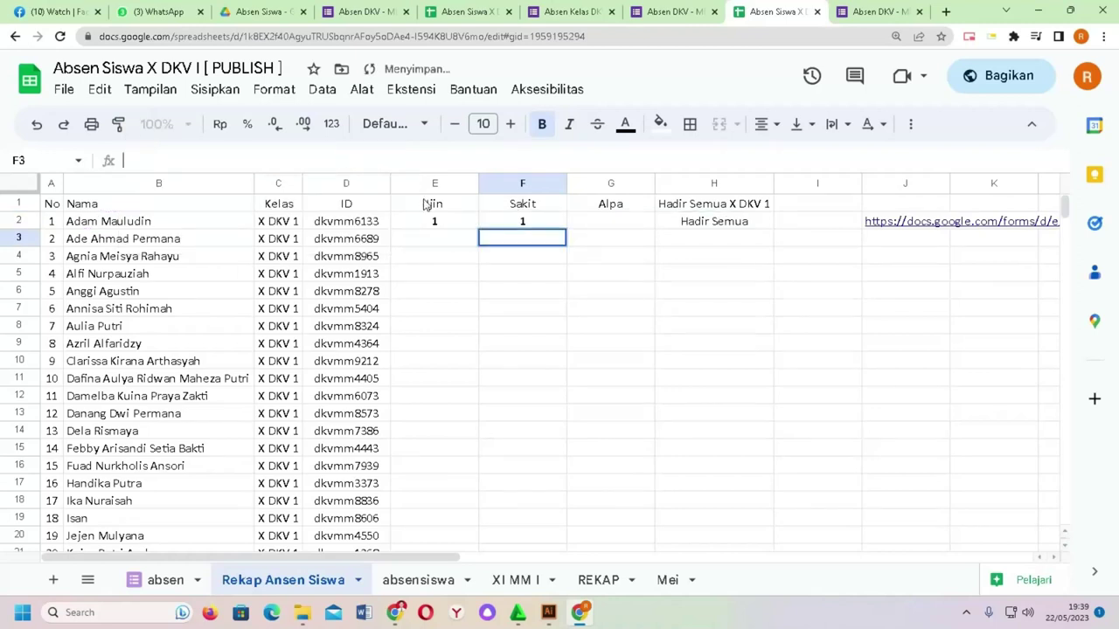
# Step: Paste the formula into G2 with criterion "Alpa", then go to absensiswa
pyautogui.doubleClick(620, 221)
pyautogui.hotkey('ctrl', 'v')
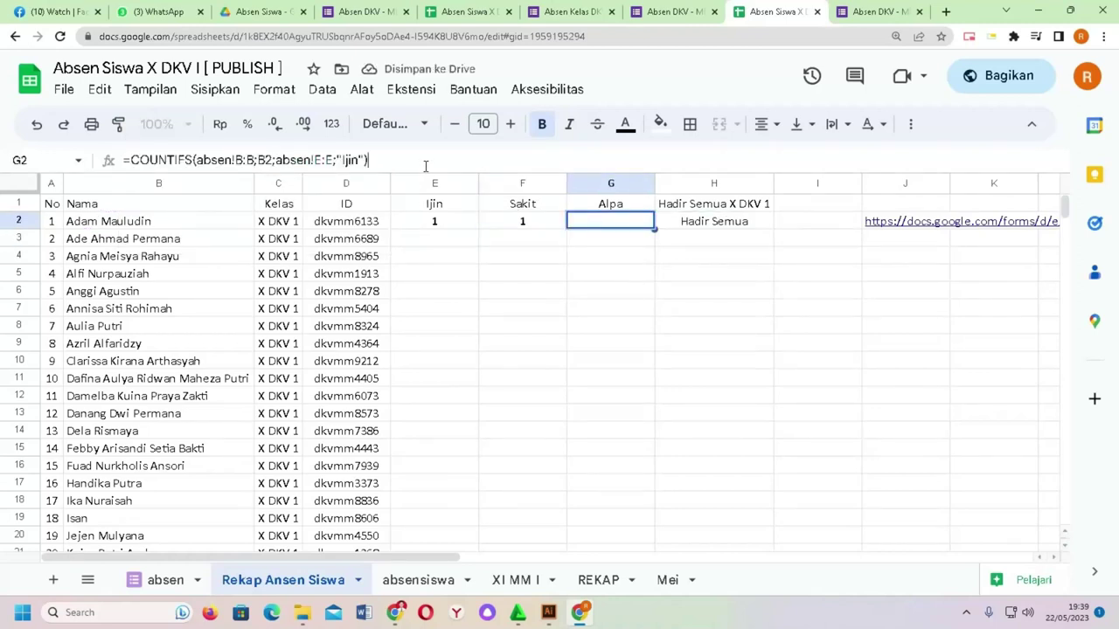
pyautogui.click(366, 160)
pyautogui.press('BackSpace')
pyautogui.press('BackSpace')
pyautogui.press('BackSpace')
pyautogui.press('BackSpace')
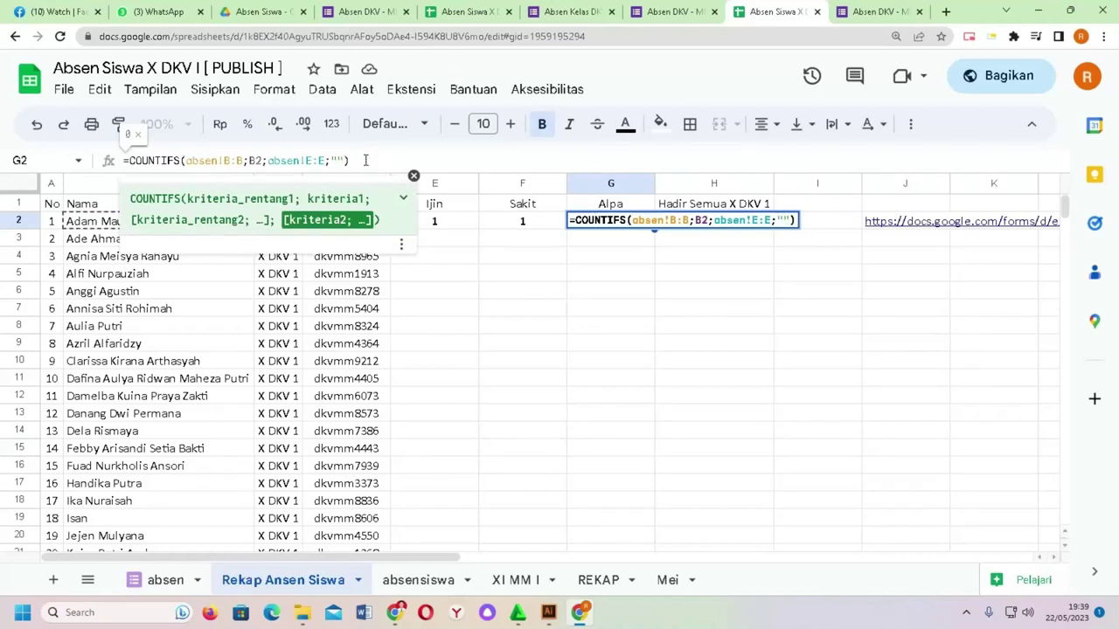
pyautogui.write('Alpa')
pyautogui.press('Return')
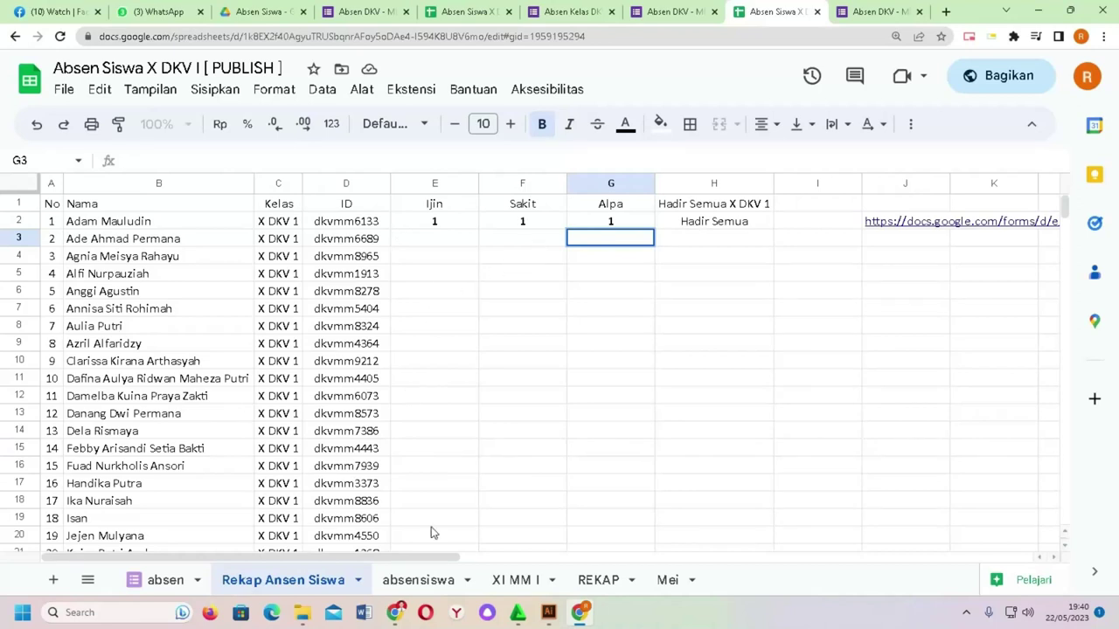
pyautogui.click(433, 583)
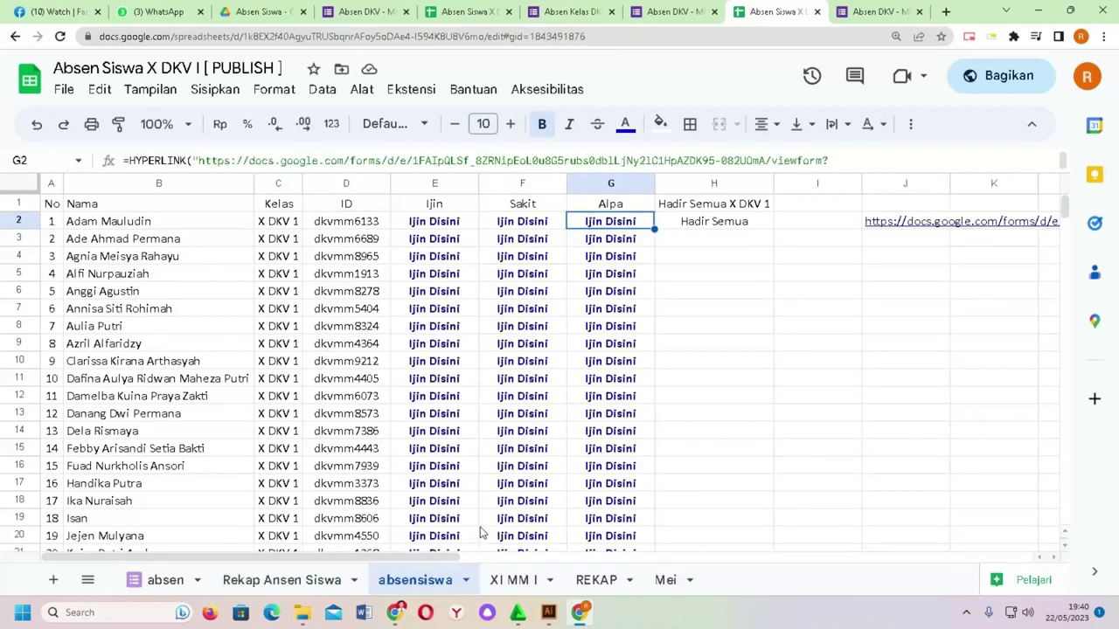
# Step: Submit another prefilled Alpa response through G2's Ijin Disini link and return to the spreadsheet
pyautogui.click(610, 253)
pyautogui.click(610, 226)
pyautogui.click(647, 250)
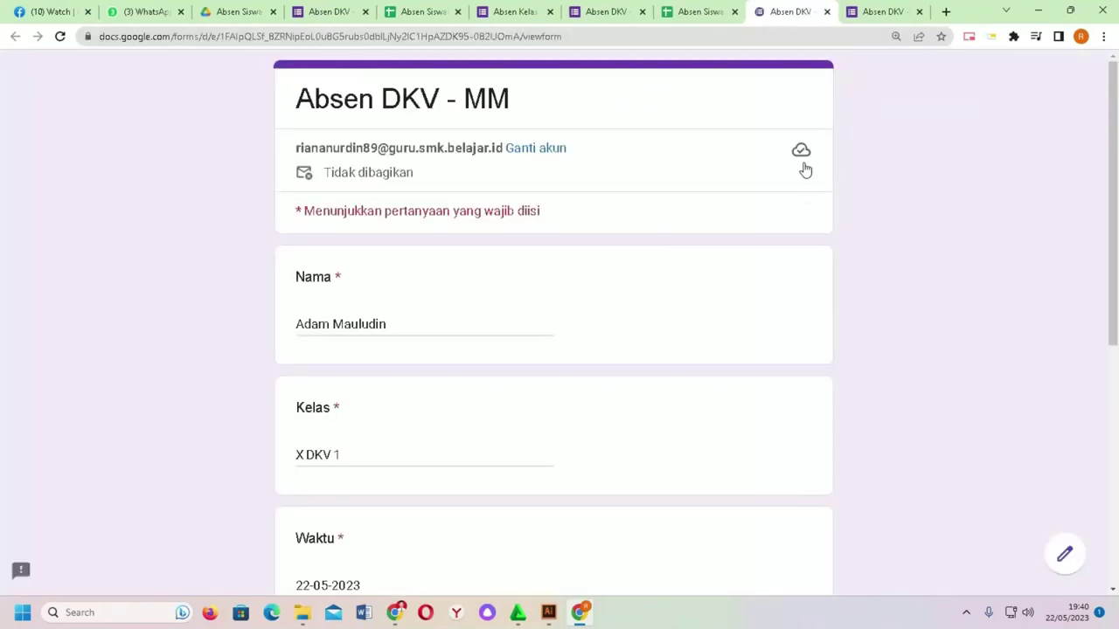
pyautogui.scroll(-3, 400, 275)
pyautogui.scroll(-2, 353, 288)
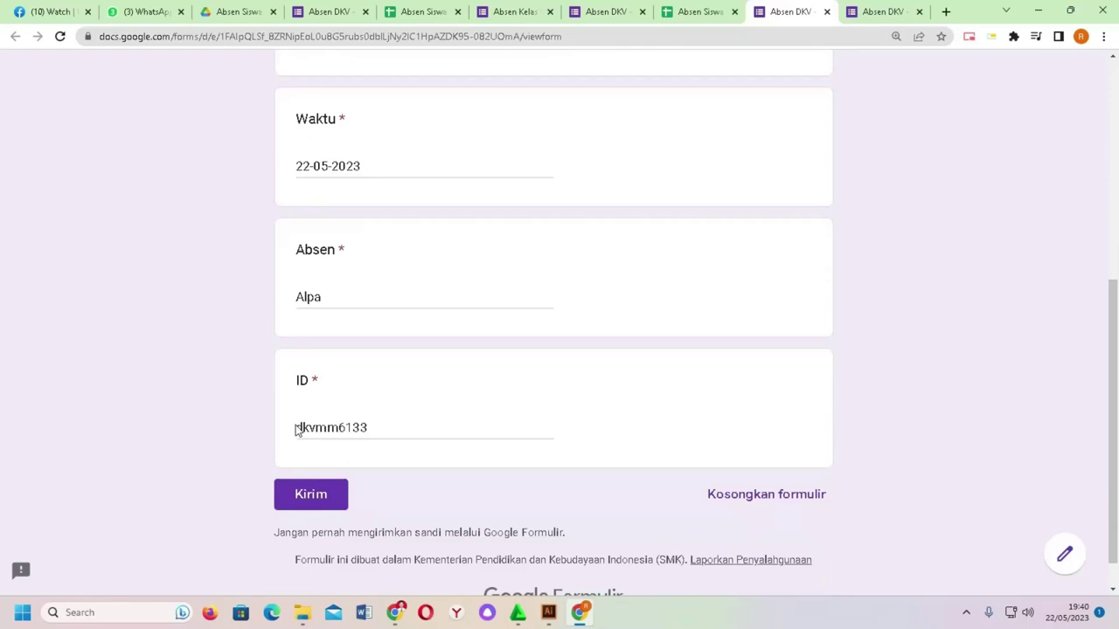
pyautogui.click(308, 495)
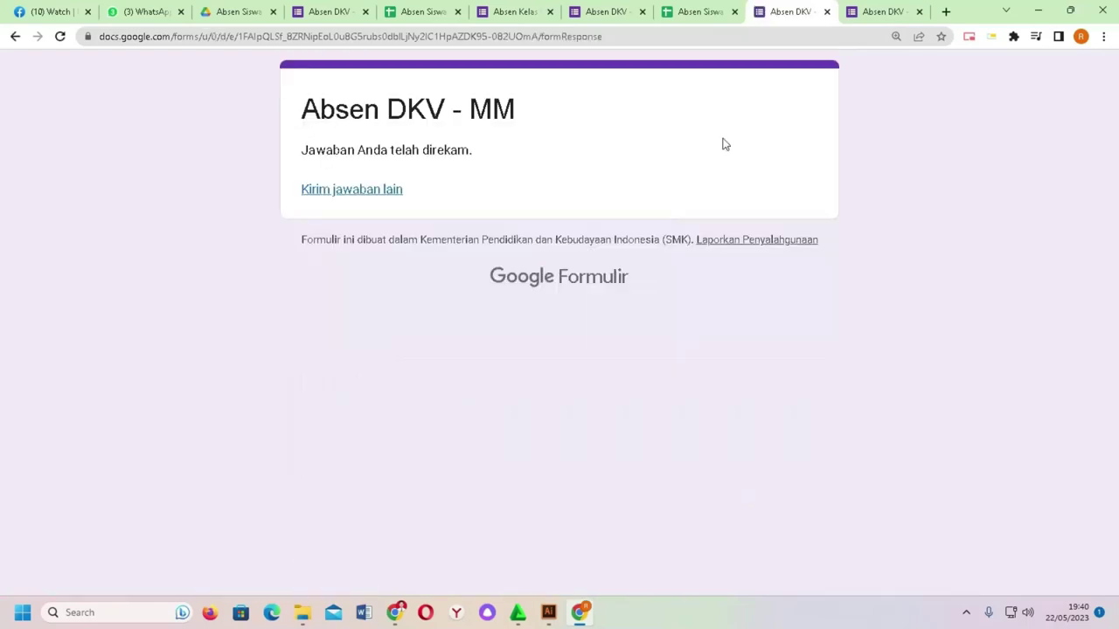
pyautogui.click(430, 9)
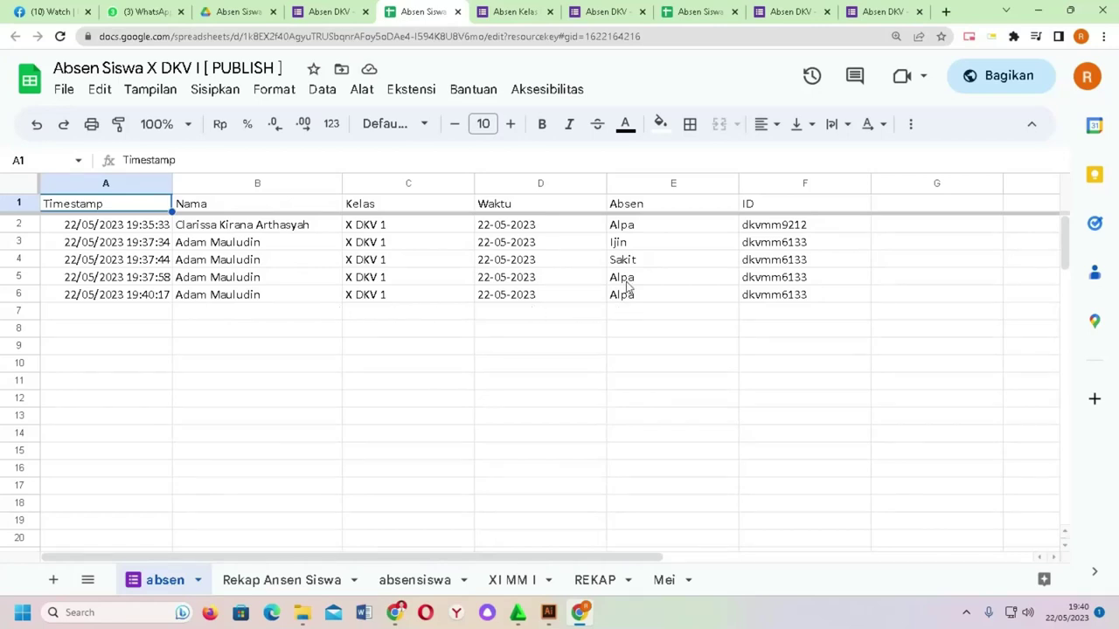
# Step: Delete the Hadir Semua column and the form URL column from Rekap Ansen Siswa
pyautogui.click(306, 584)
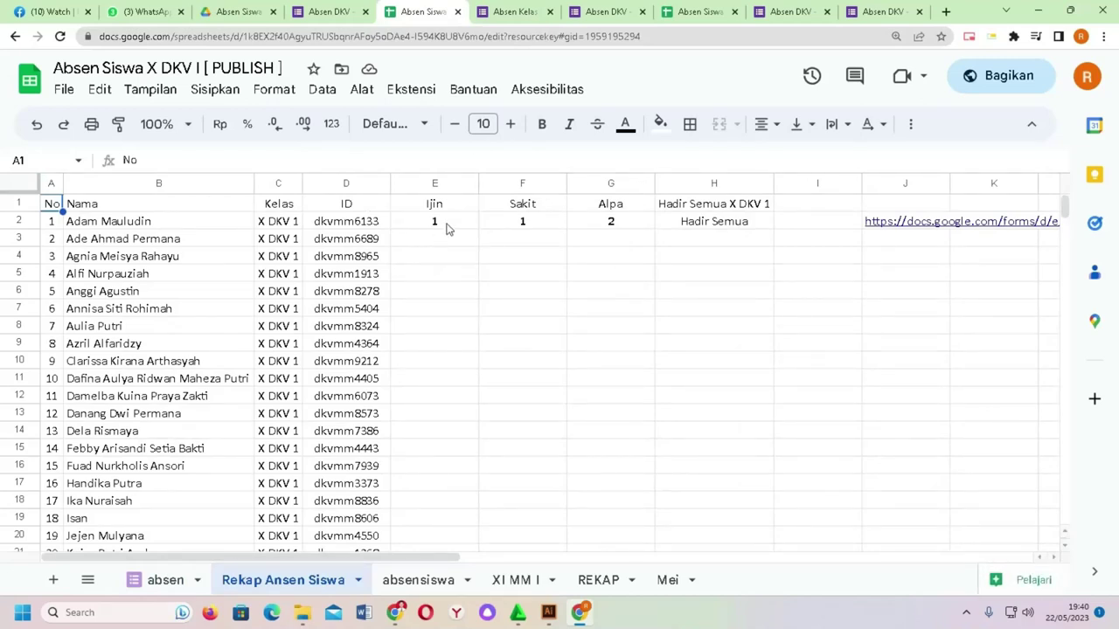
pyautogui.click(702, 183)
pyautogui.rightClick(702, 183)
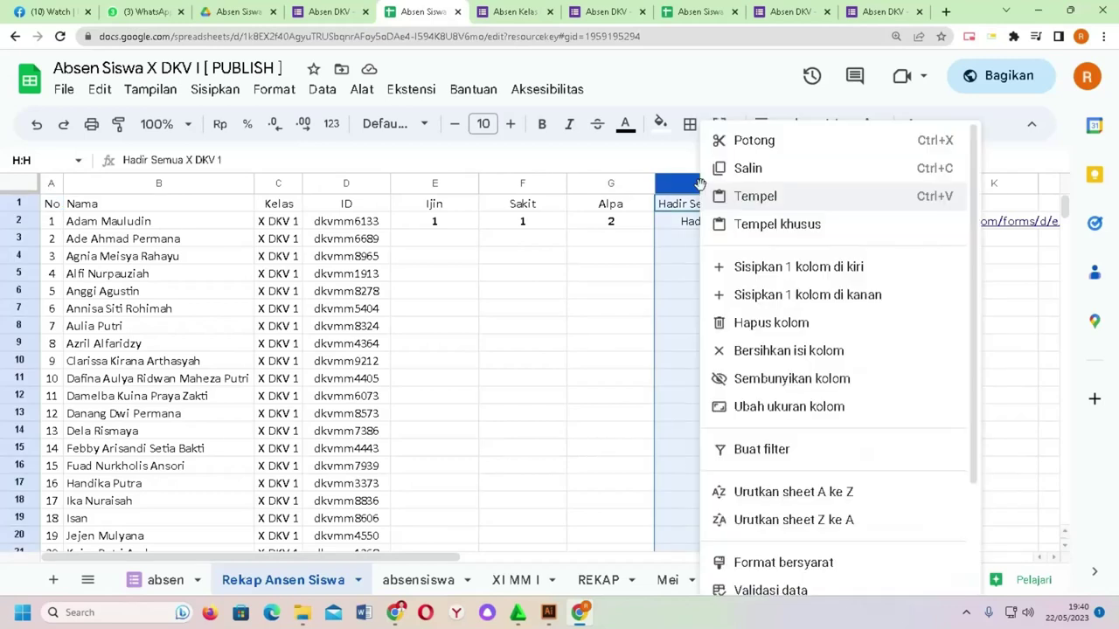
pyautogui.click(757, 321)
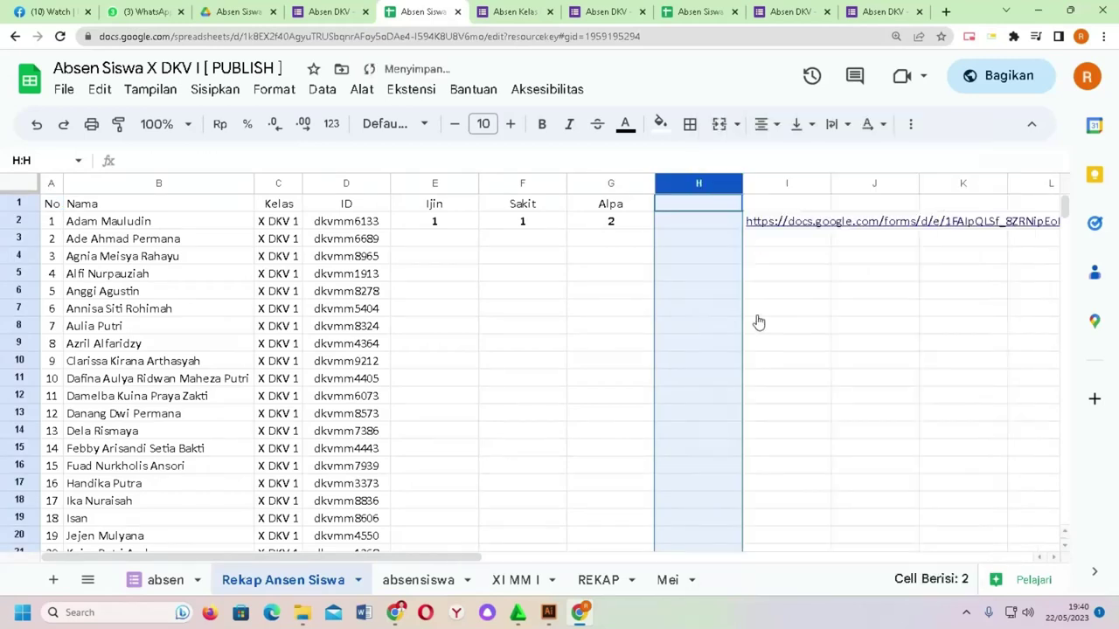
pyautogui.click(702, 275)
pyautogui.click(764, 184)
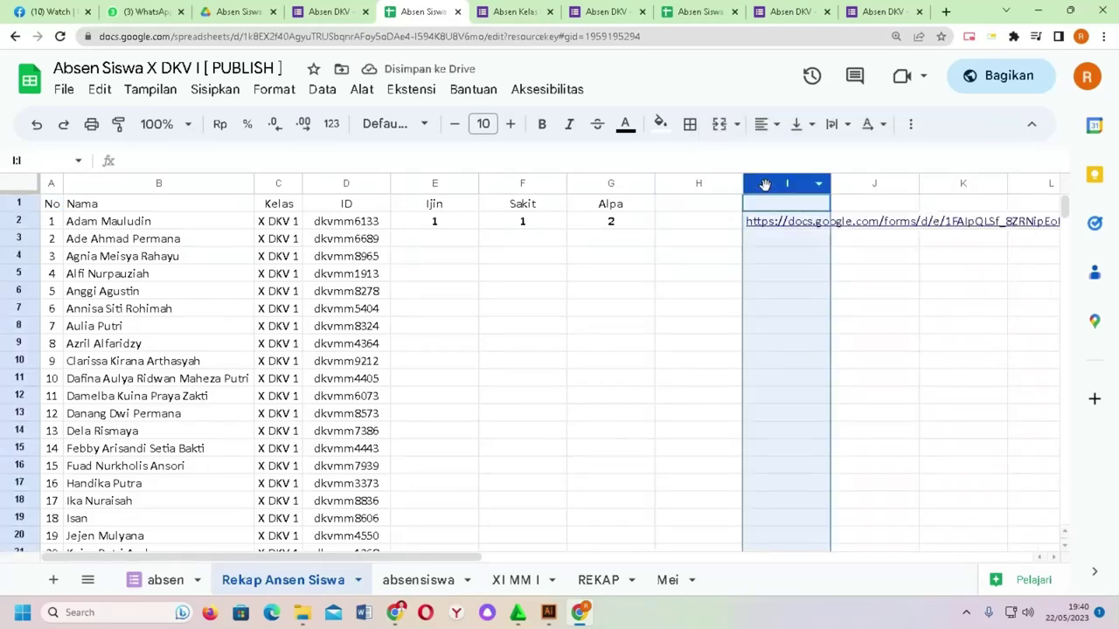
pyautogui.rightClick(764, 183)
pyautogui.click(827, 323)
pyautogui.click(717, 257)
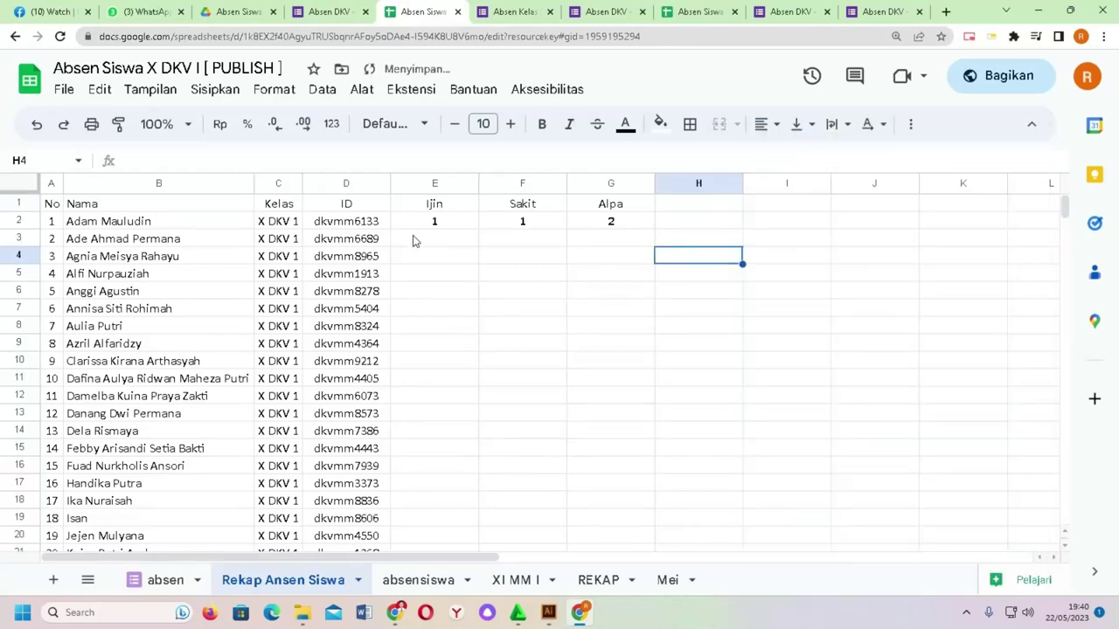
pyautogui.moveTo(454, 225); pyautogui.dragTo(589, 243)
# Step: Enter the header 'Total' in cell H1 beside the Alpa column
pyautogui.scroll(10, 655, 305)
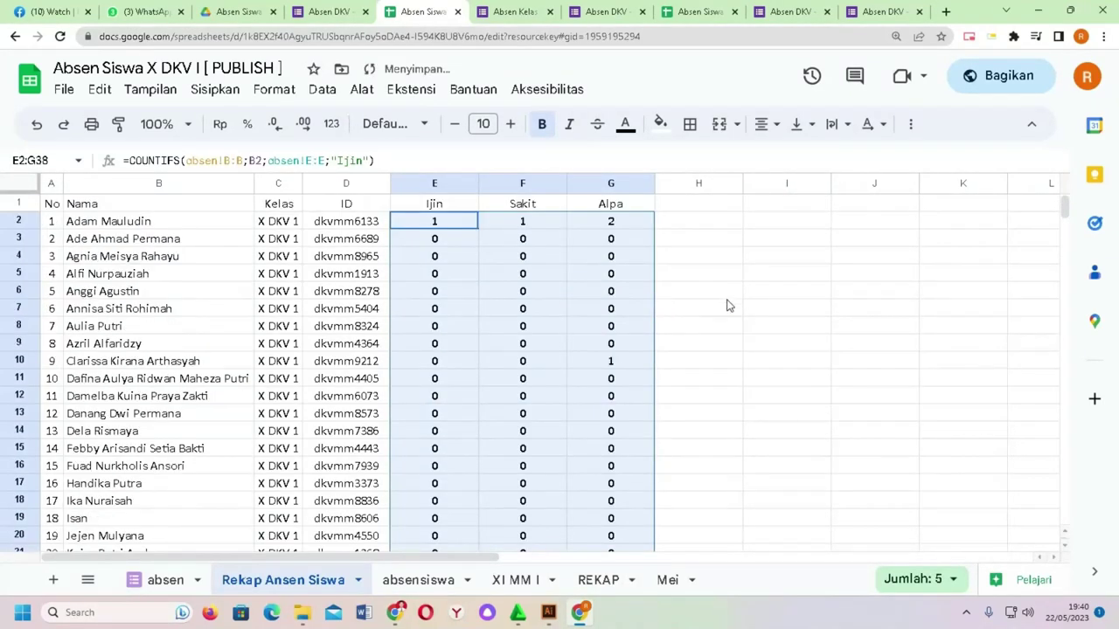
pyautogui.click(727, 297)
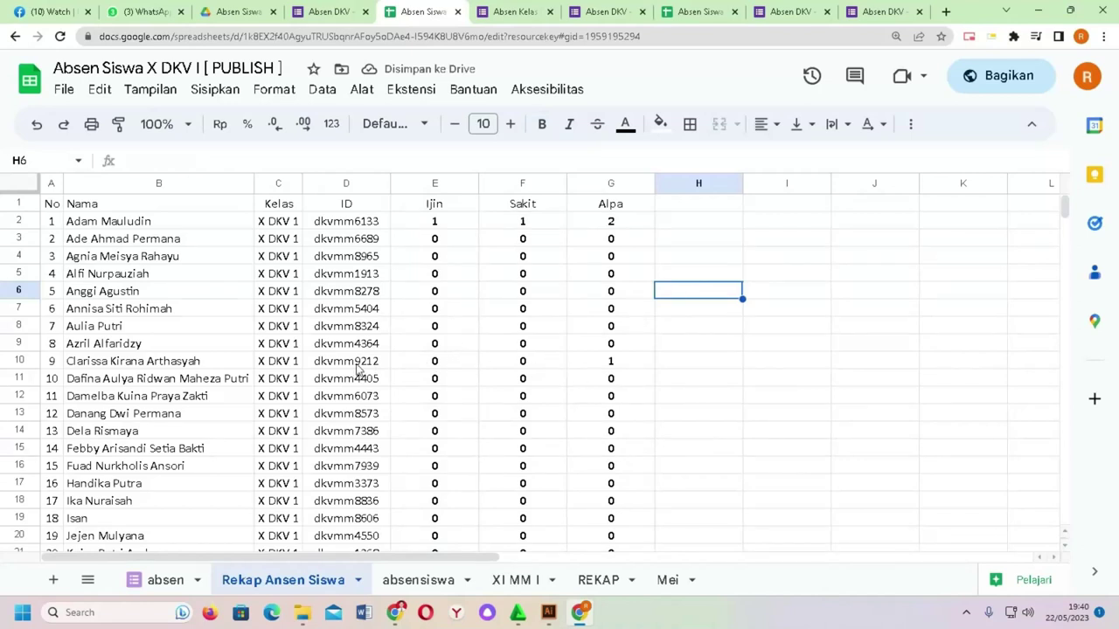
pyautogui.scroll(-4, 557, 392)
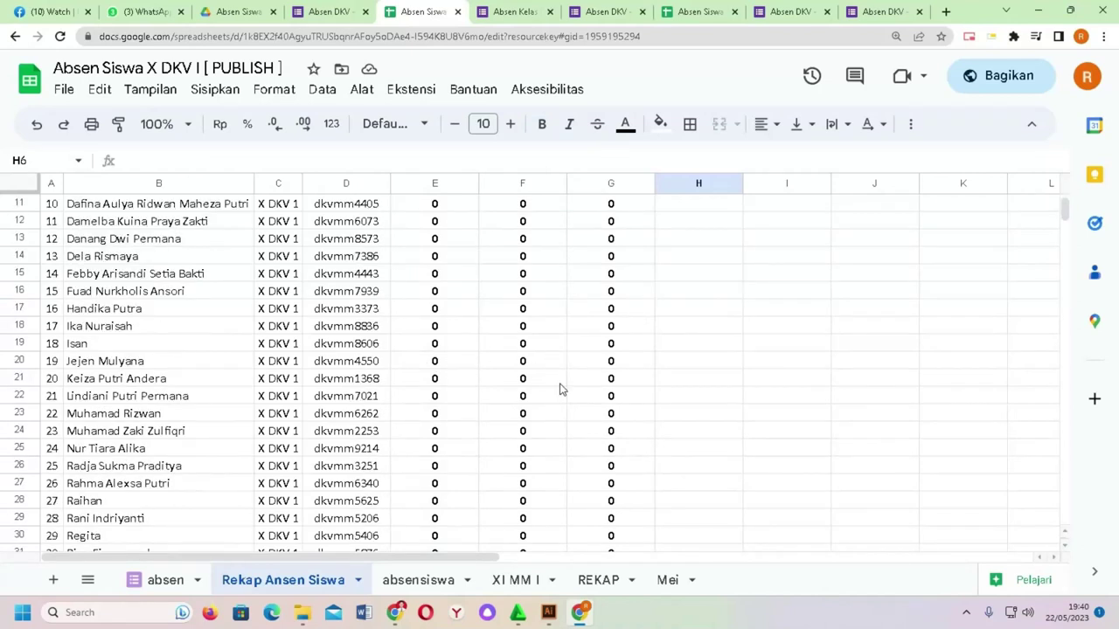
pyautogui.scroll(3, 500, 405)
pyautogui.scroll(1, 500, 404)
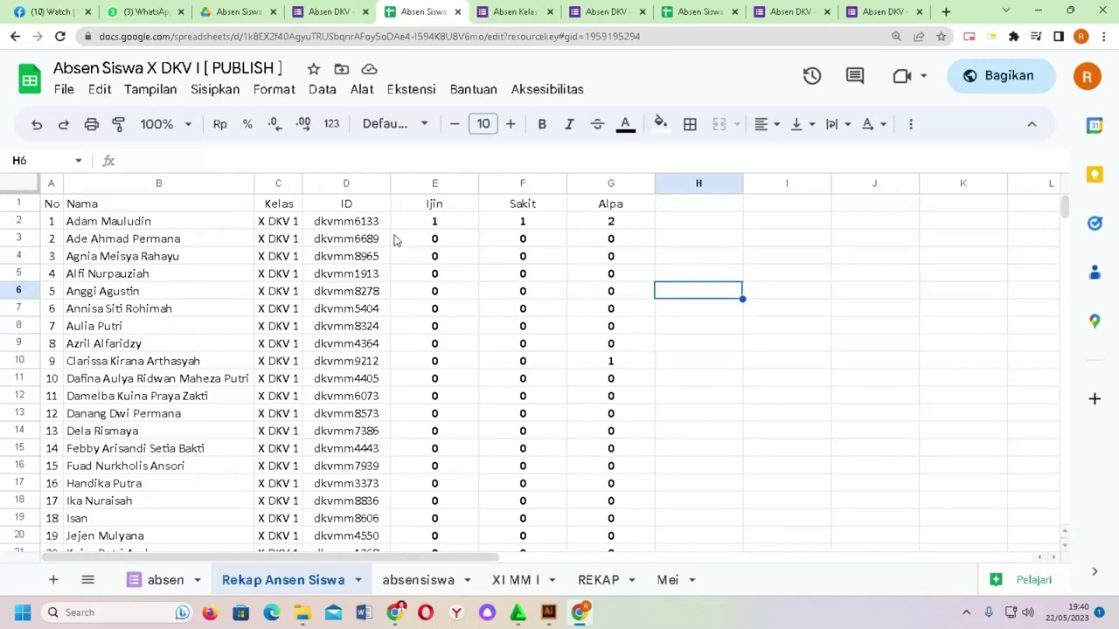
pyautogui.click(669, 207)
pyautogui.write('Total')
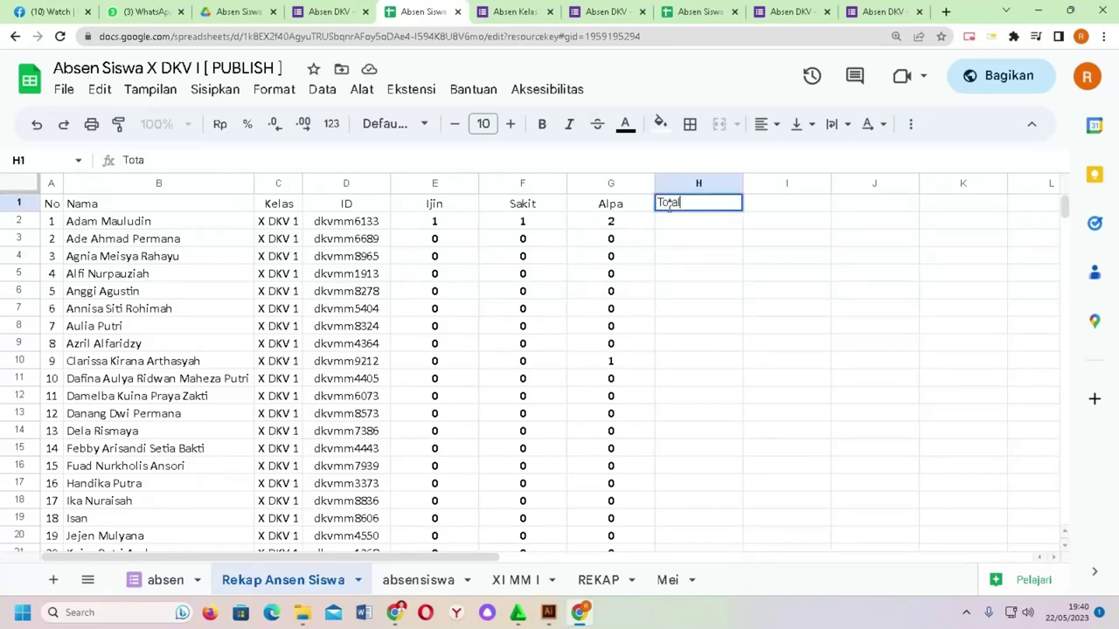
pyautogui.press('Return')
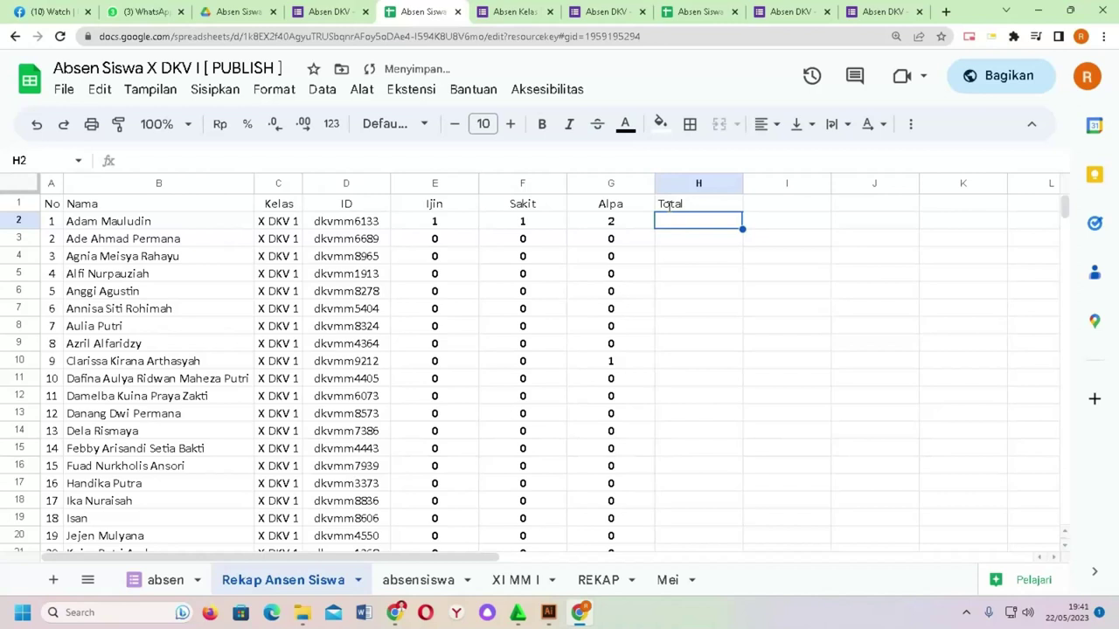
# Step: Centre-align the Ijin to Total values in columns E1:H38
pyautogui.moveTo(61, 207); pyautogui.dragTo(705, 320)
pyautogui.click(762, 125)
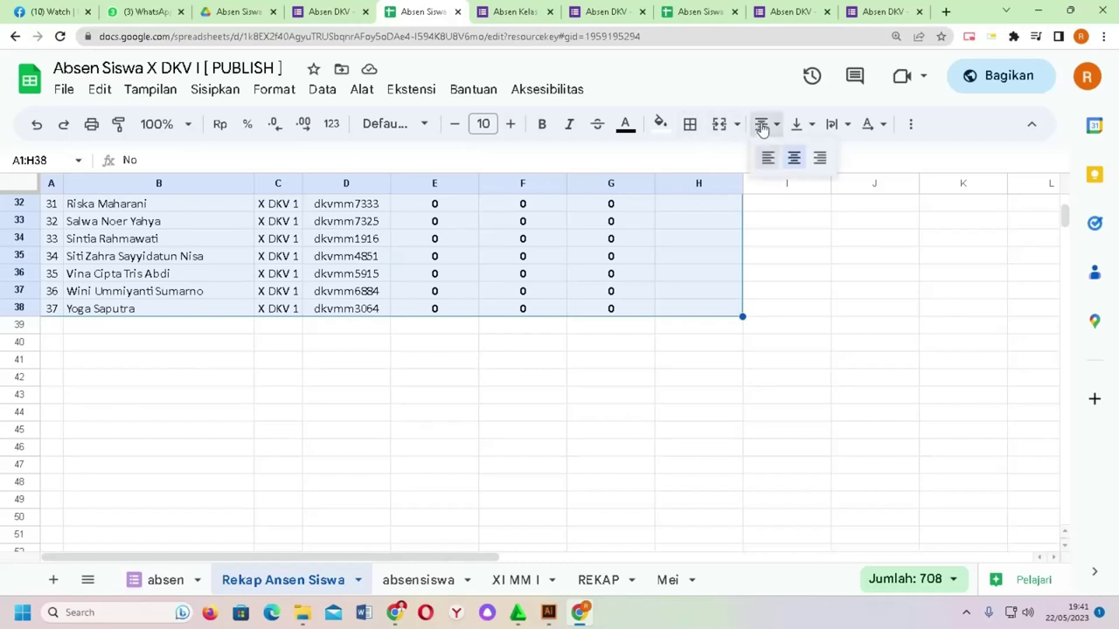
pyautogui.click(786, 273)
pyautogui.scroll(10, 696, 305)
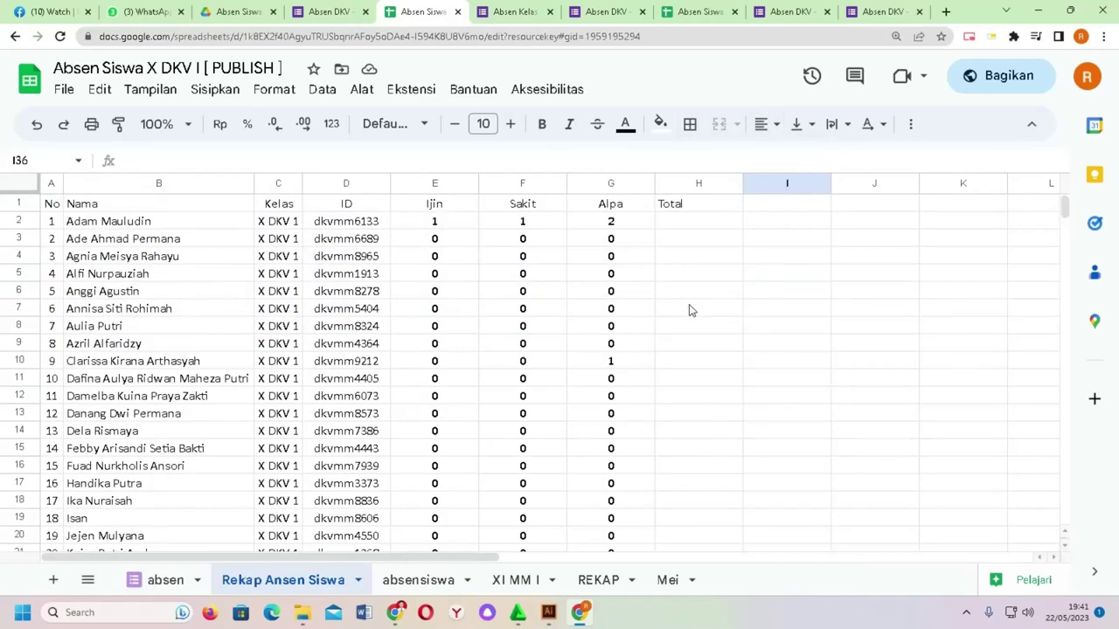
pyautogui.moveTo(452, 214); pyautogui.dragTo(696, 343)
pyautogui.click(762, 125)
pyautogui.click(788, 158)
pyautogui.scroll(9, 546, 291)
pyautogui.scroll(1, 546, 291)
pyautogui.click(346, 256)
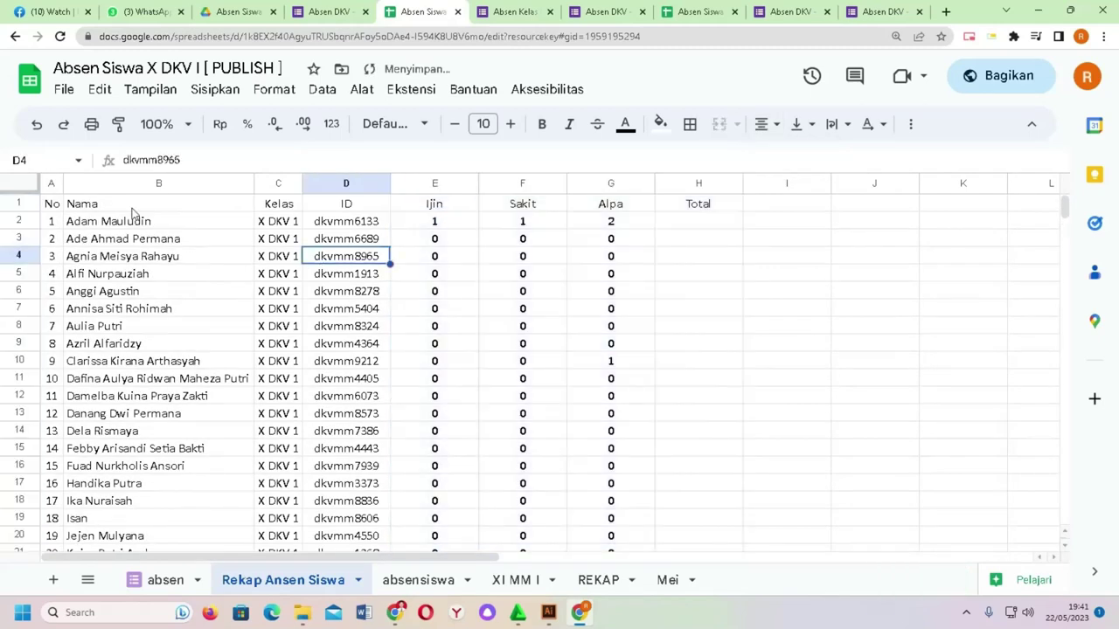
# Step: Apply the cyan alternating-colours style with a header row to A1:H38
pyautogui.moveTo(56, 207); pyautogui.dragTo(676, 280)
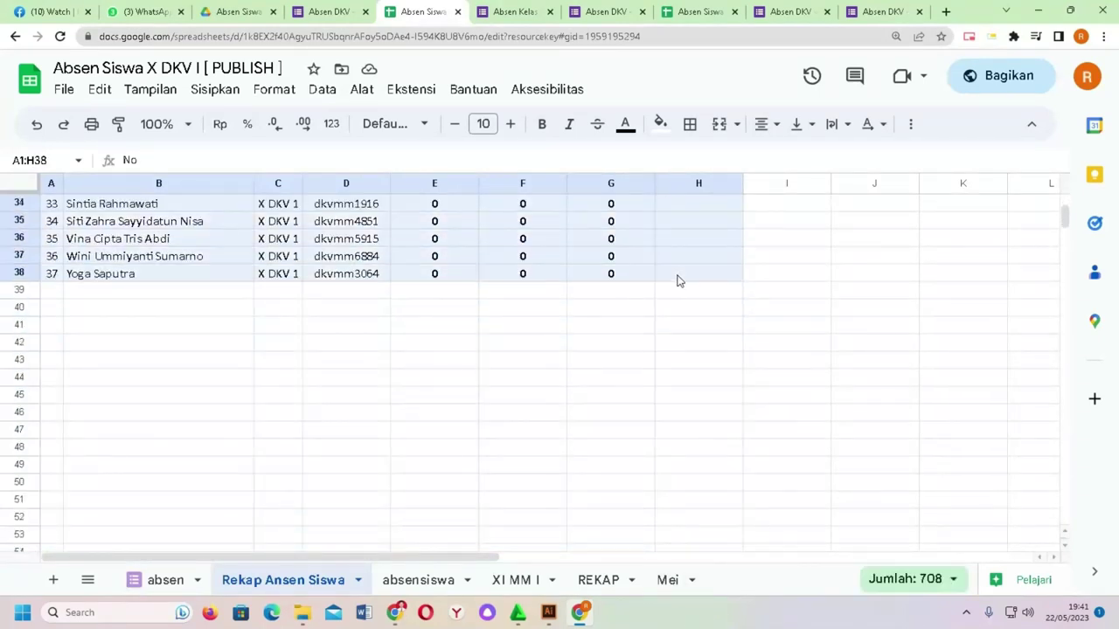
pyautogui.click(289, 94)
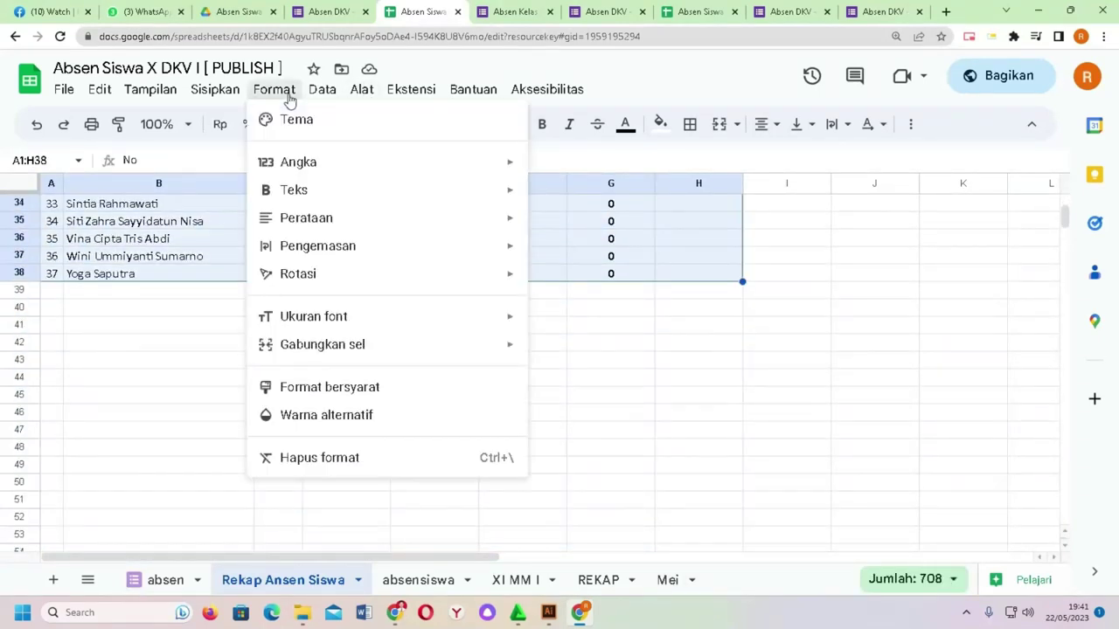
pyautogui.click(427, 414)
pyautogui.click(837, 349)
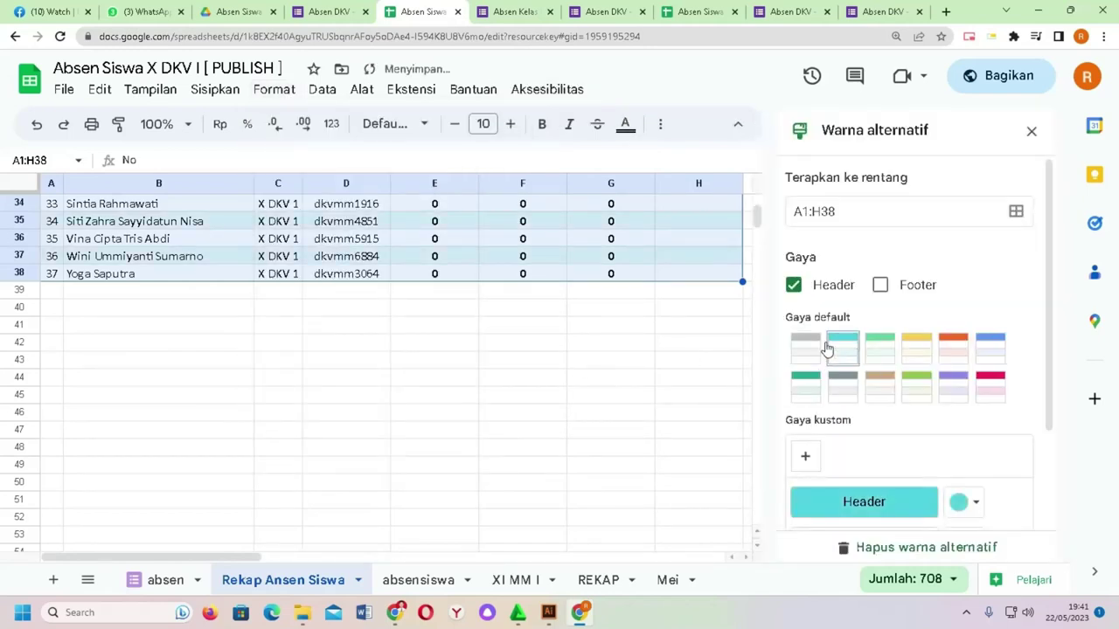
pyautogui.scroll(6, 554, 311)
pyautogui.scroll(1, 554, 312)
pyautogui.click(697, 274)
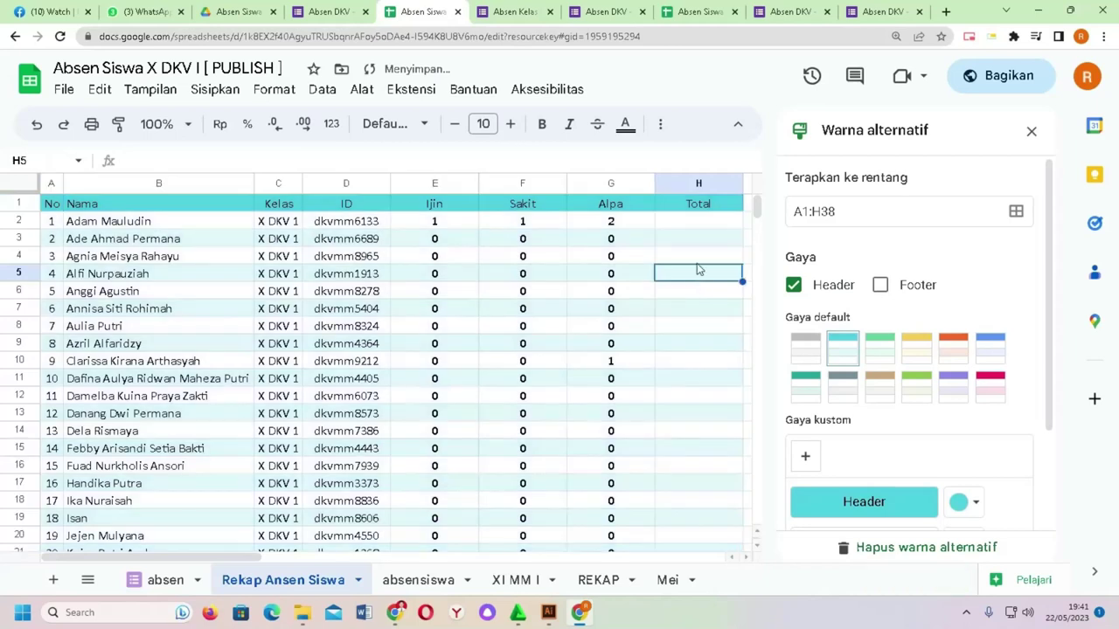
pyautogui.click(686, 229)
# Step: Enter =SUM(E2:G2) in H2 and fill it down to H38
pyautogui.write('=T')
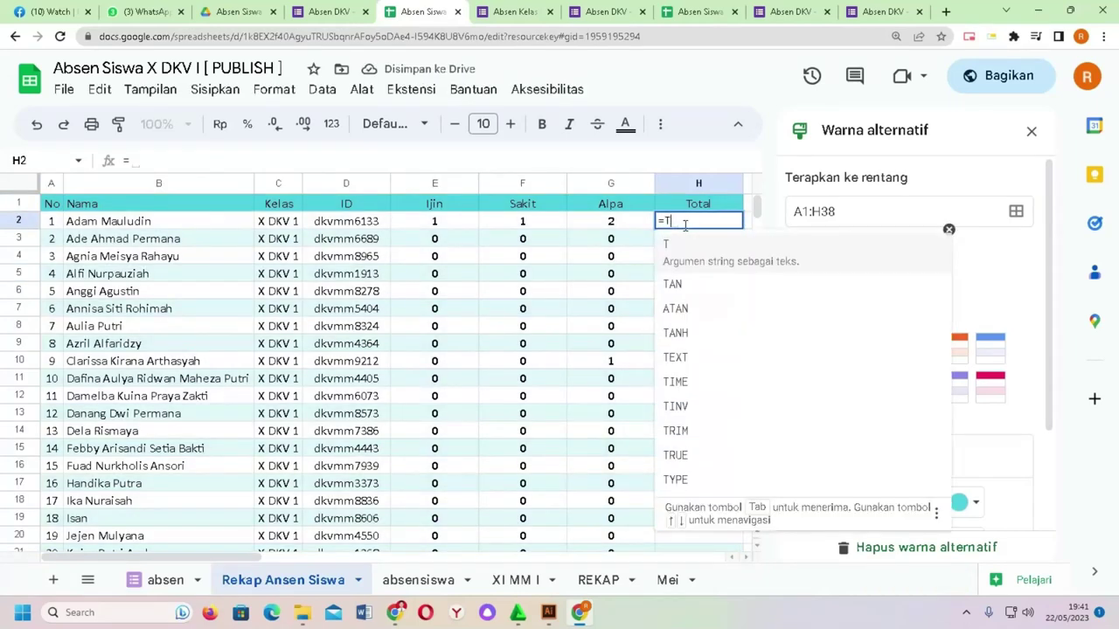
pyautogui.press('BackSpace')
pyautogui.write('sum')
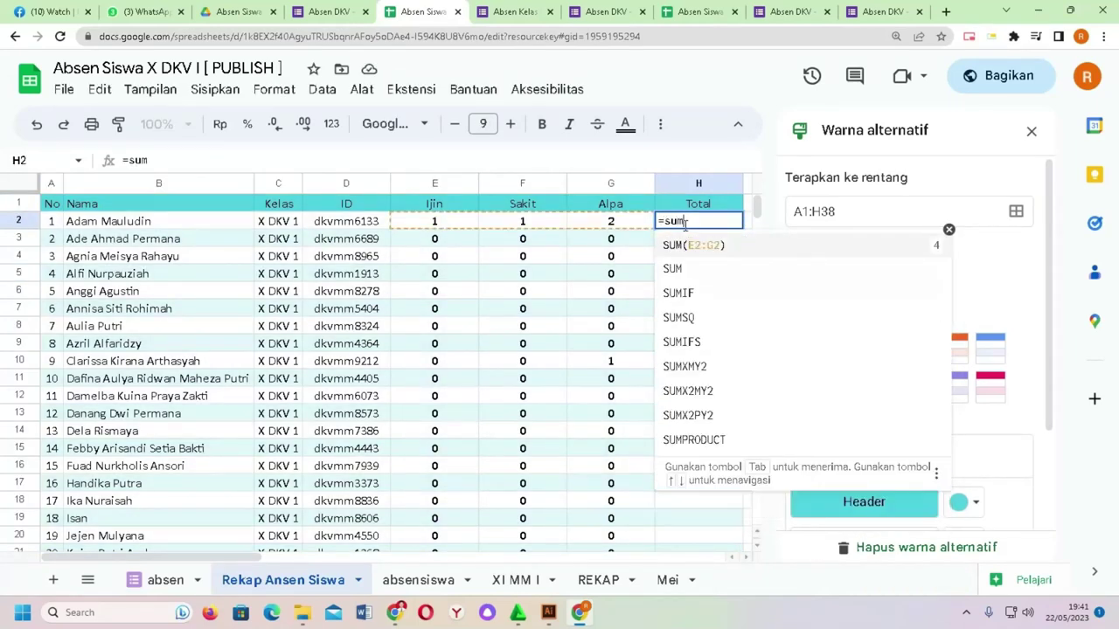
pyautogui.press('Tab')
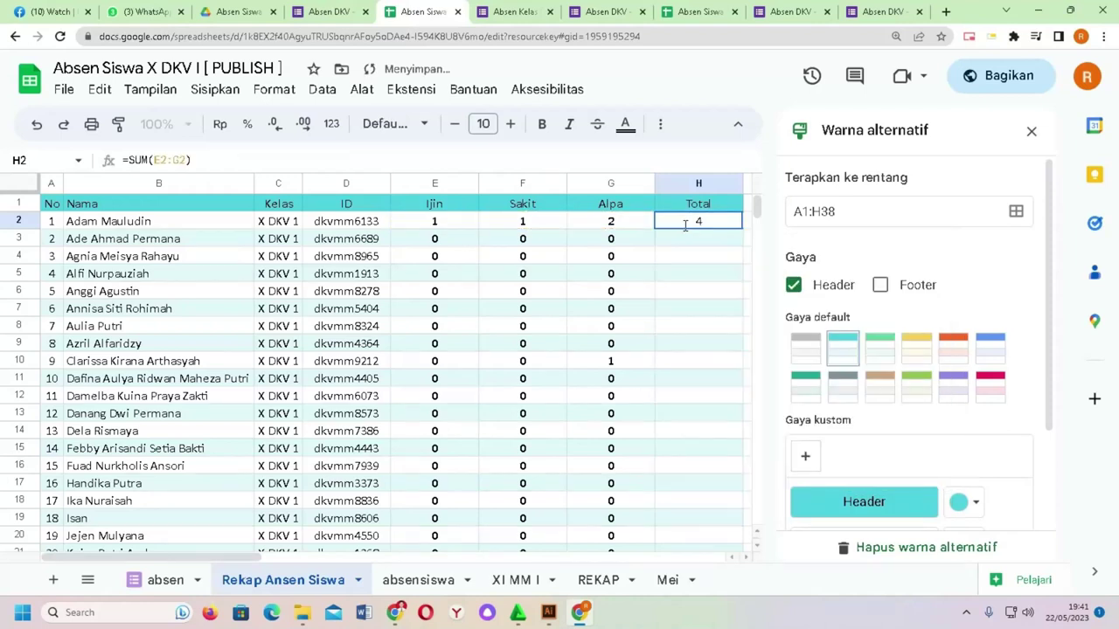
pyautogui.doubleClick(686, 223)
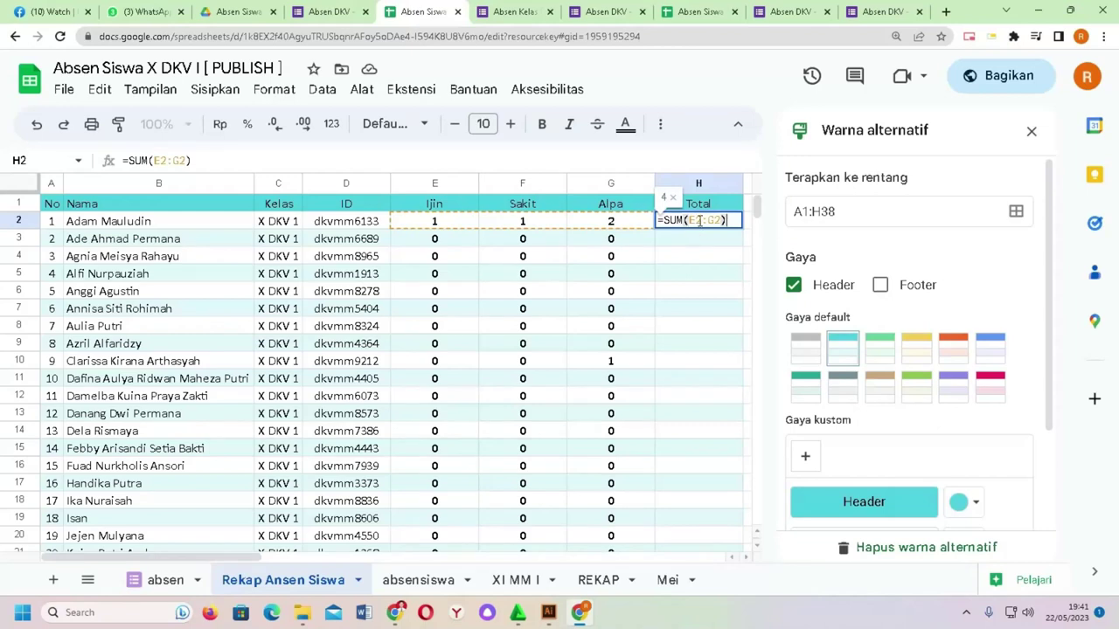
pyautogui.press('Return')
pyautogui.click(695, 223)
pyautogui.moveTo(742, 229); pyautogui.dragTo(724, 434)
# Step: Select the count range E2:H38 for formatting
pyautogui.scroll(8, 762, 236)
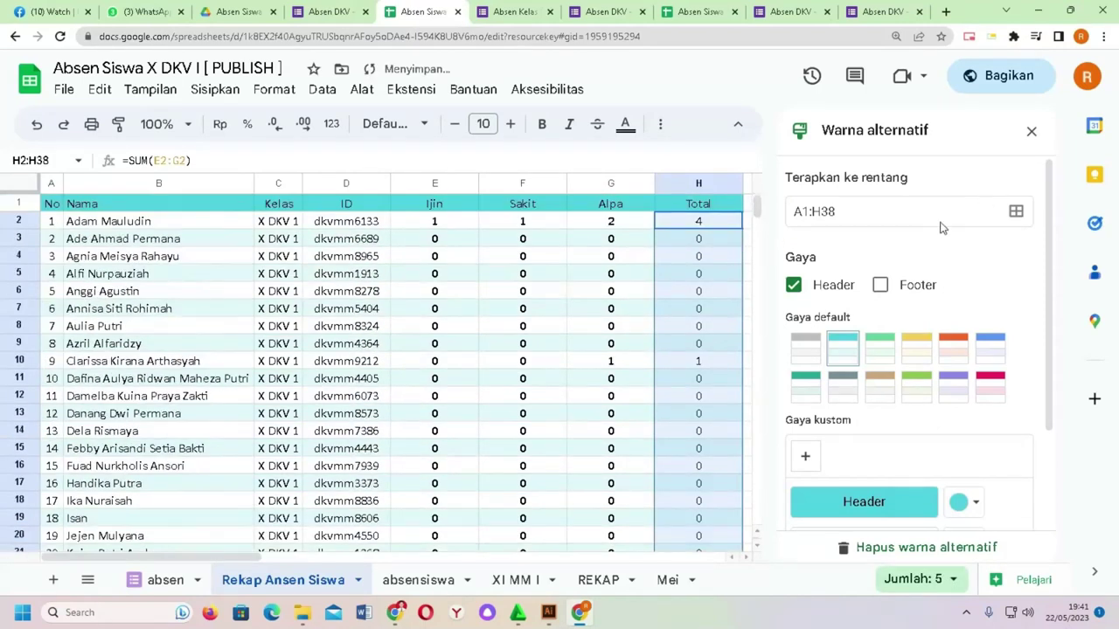
pyautogui.moveTo(256, 563); pyautogui.dragTo(330, 563)
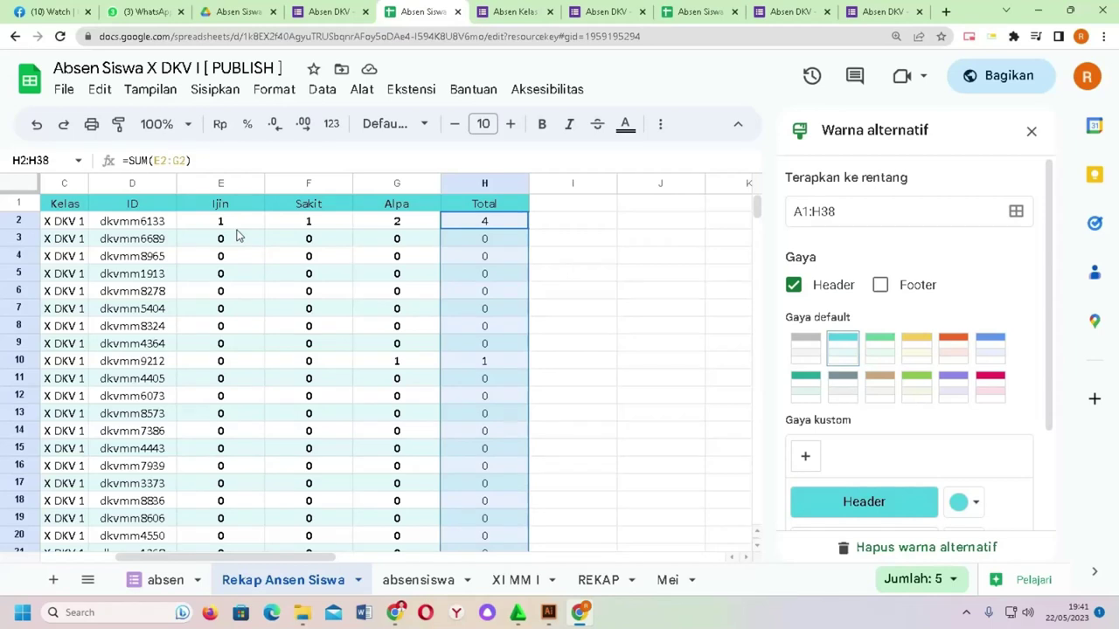
pyautogui.moveTo(214, 227); pyautogui.dragTo(485, 537)
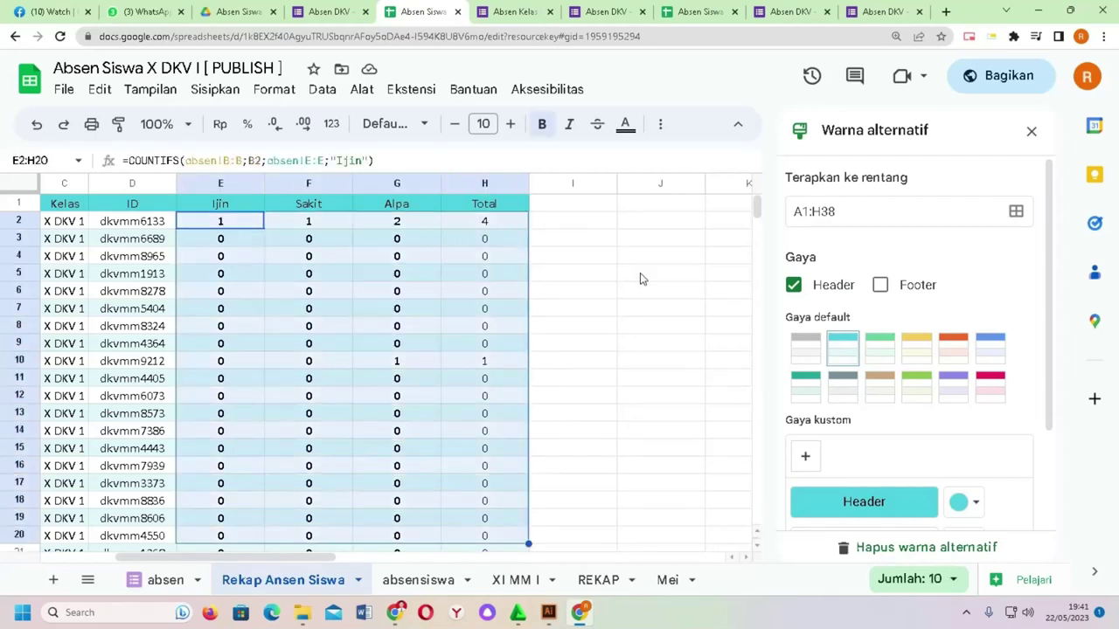
pyautogui.click(639, 273)
pyautogui.moveTo(249, 227); pyautogui.dragTo(483, 305)
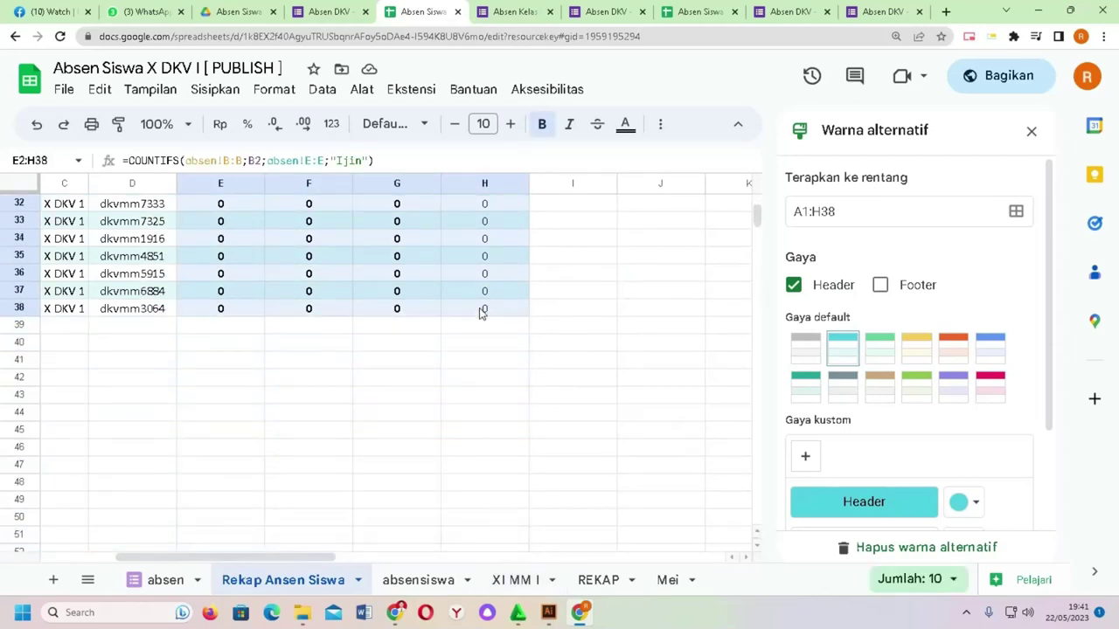
pyautogui.moveTo(756, 217); pyautogui.dragTo(757, 199)
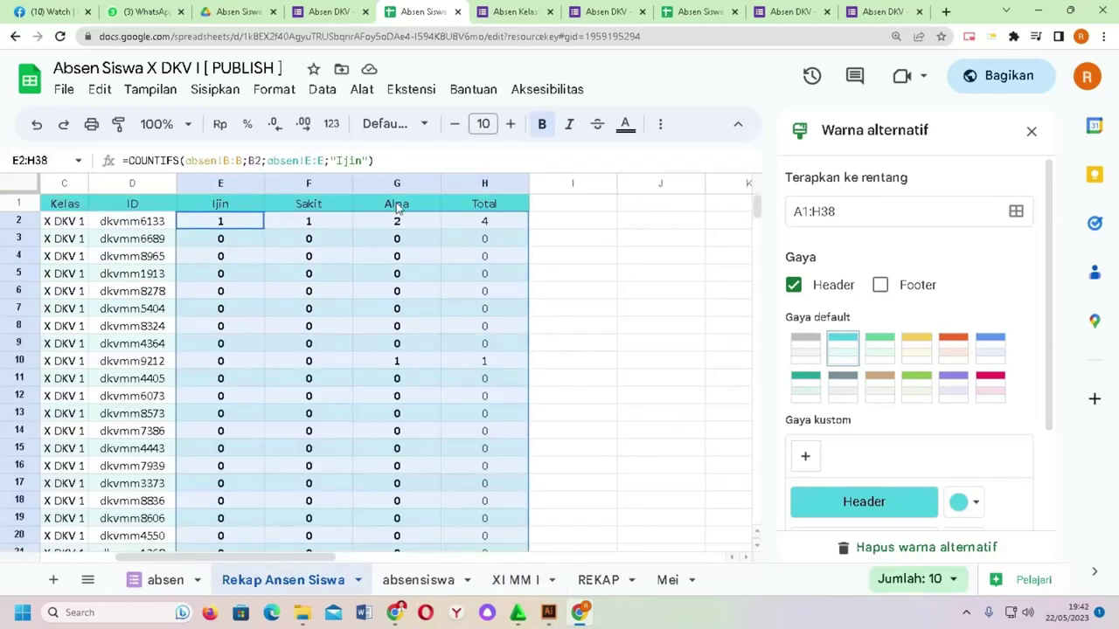
pyautogui.click(291, 96)
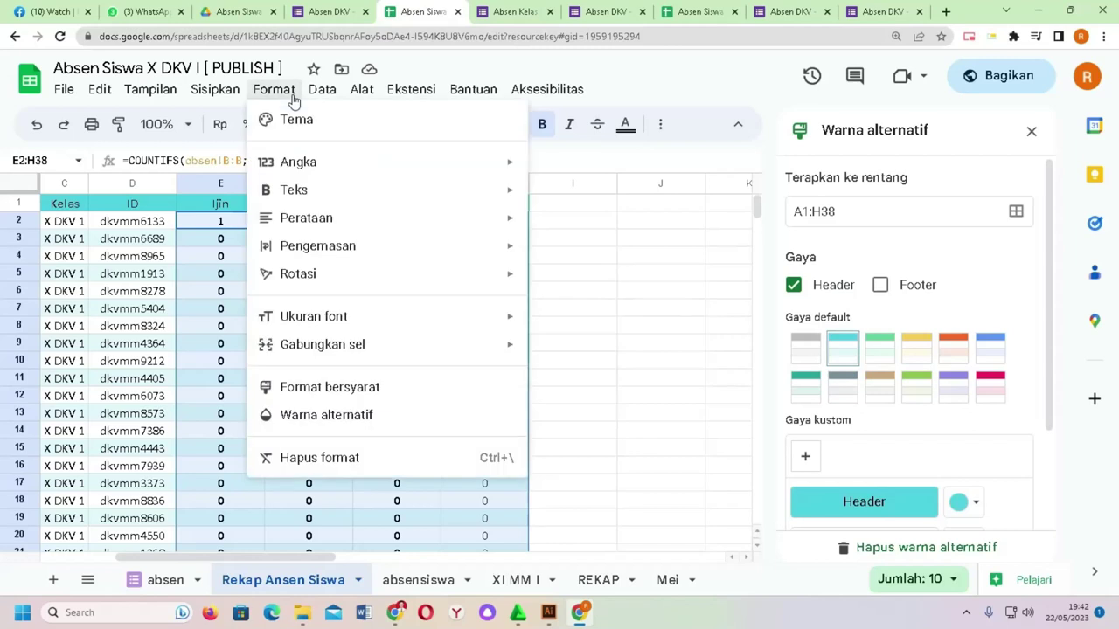
# Step: Add a conditional format on E2:H38 filling values greater than or equal to 3 red
pyautogui.moveTo(399, 354)
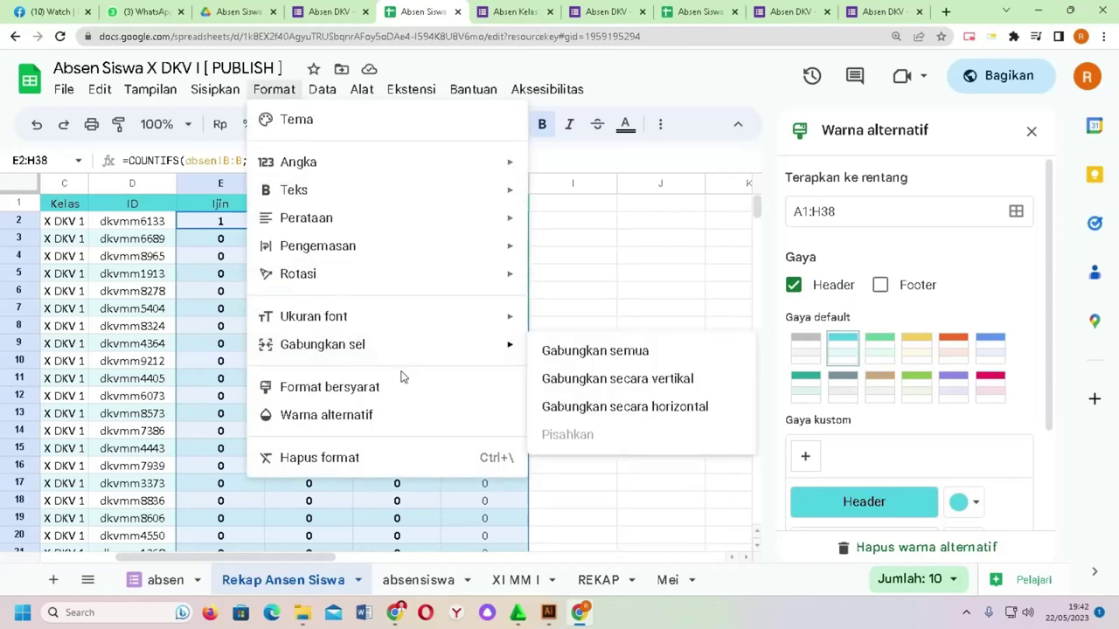
pyautogui.click(399, 387)
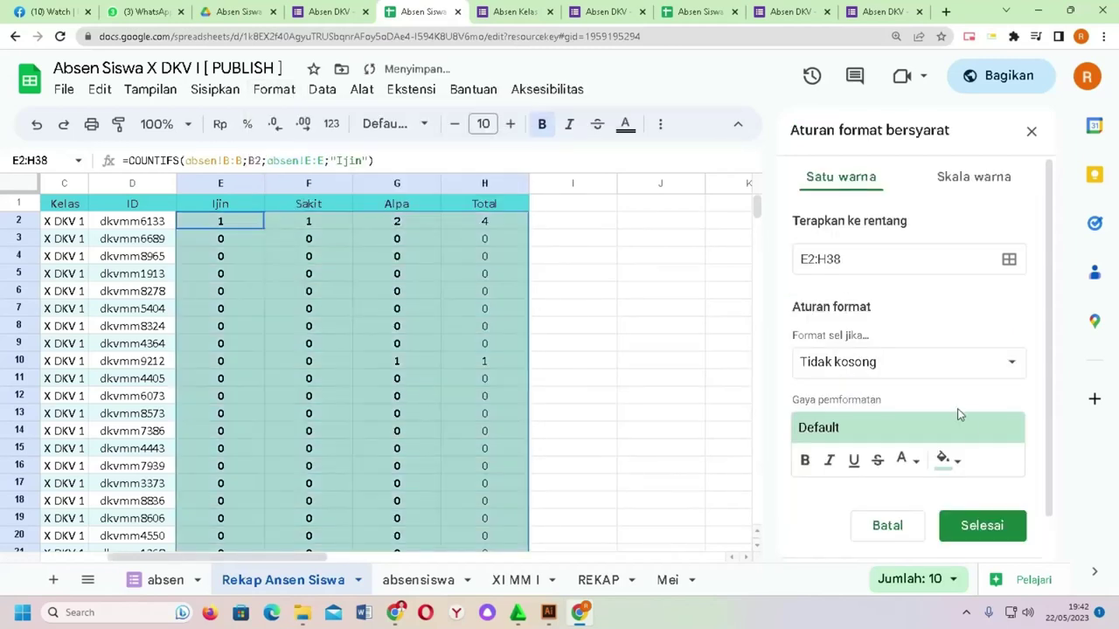
pyautogui.click(951, 461)
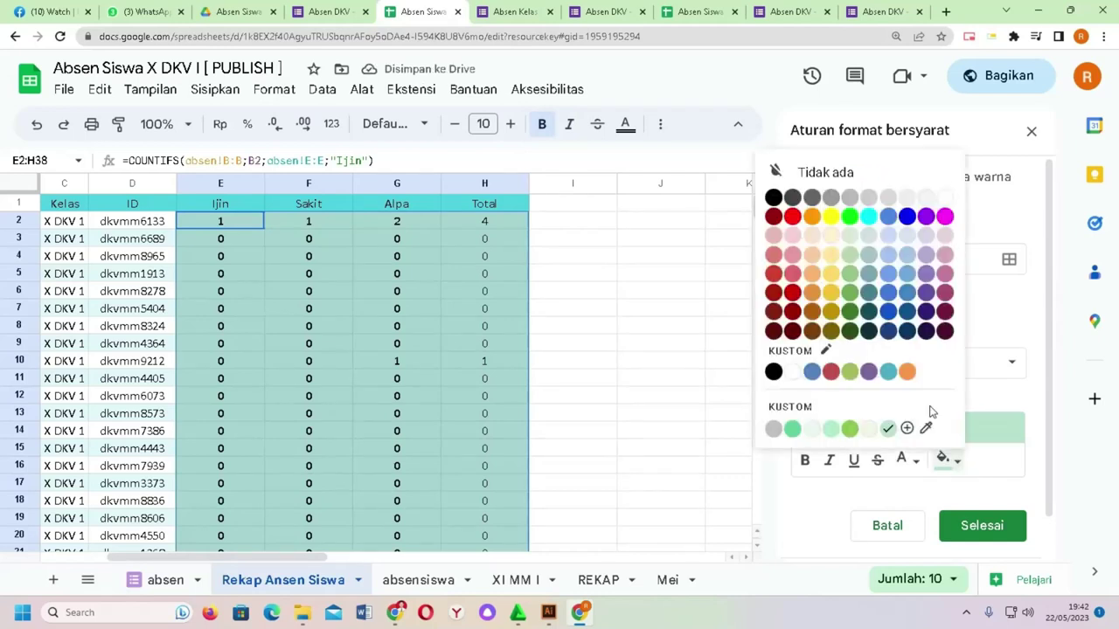
pyautogui.click(792, 216)
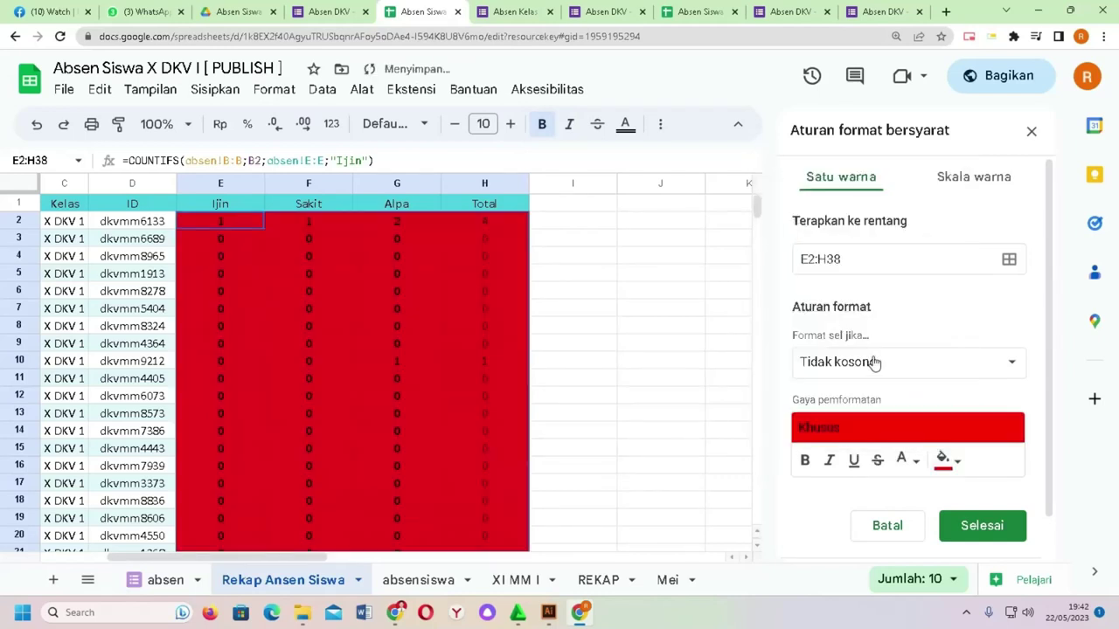
pyautogui.click(874, 363)
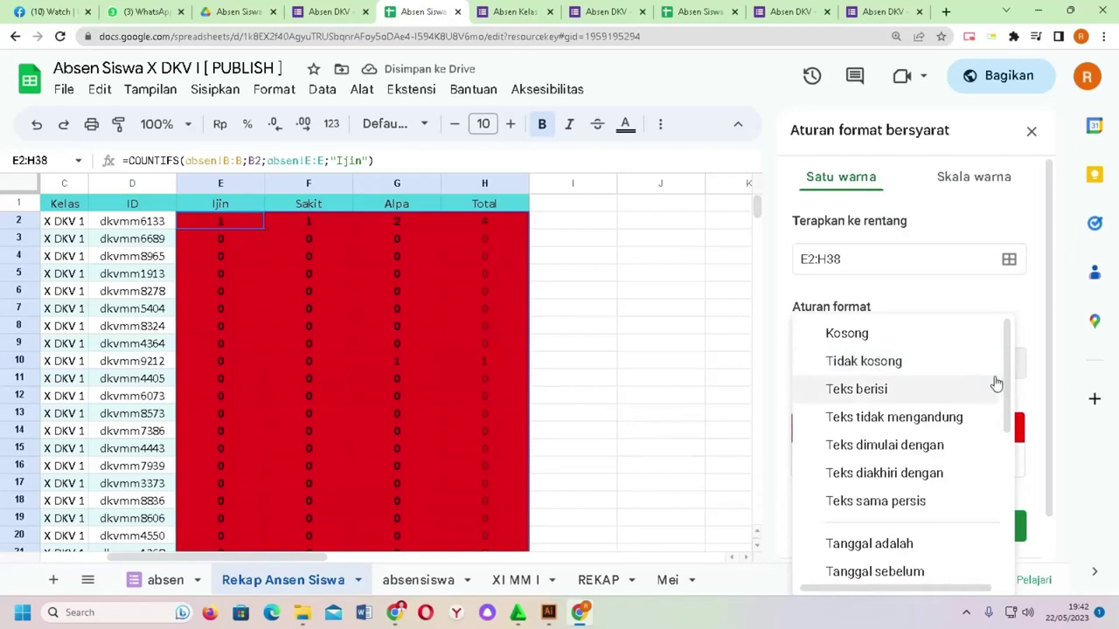
pyautogui.moveTo(1004, 382); pyautogui.dragTo(993, 495)
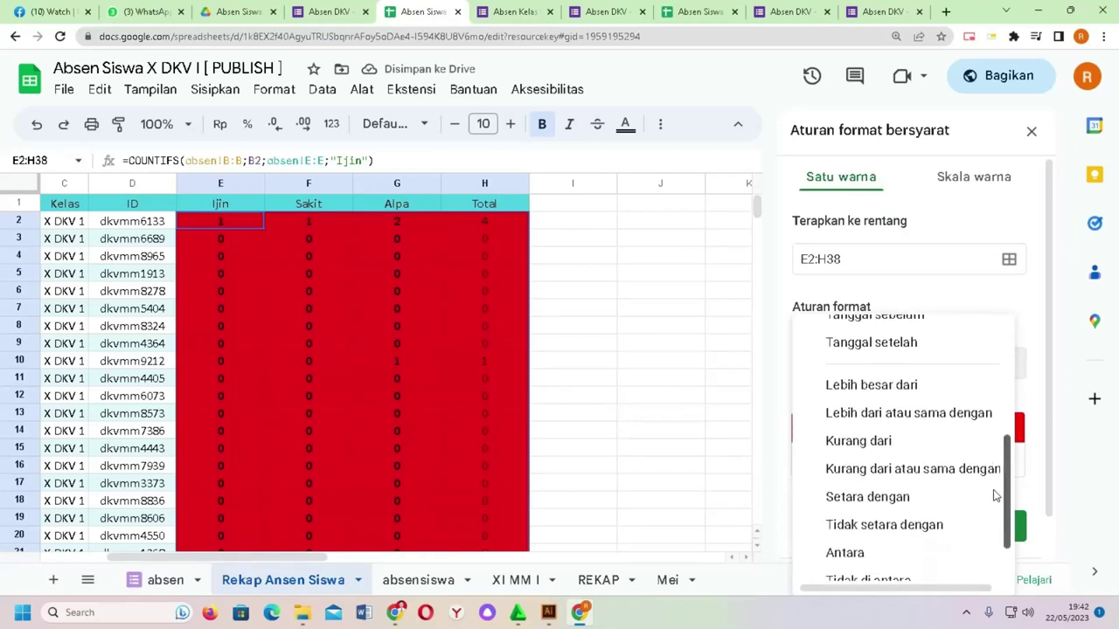
pyautogui.click(926, 409)
pyautogui.click(862, 402)
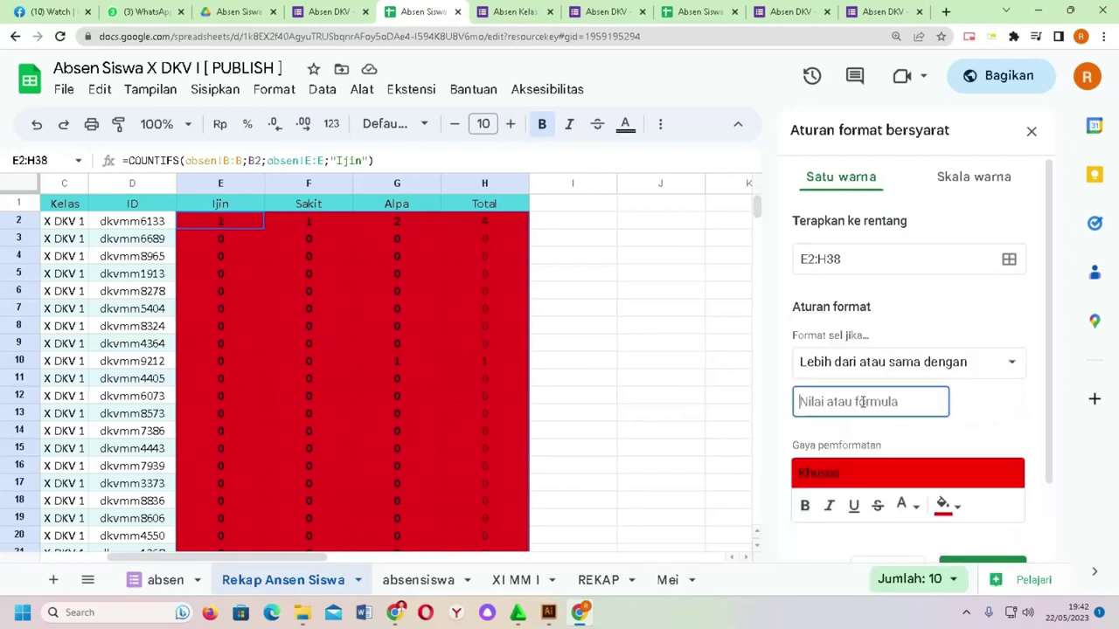
pyautogui.write('3')
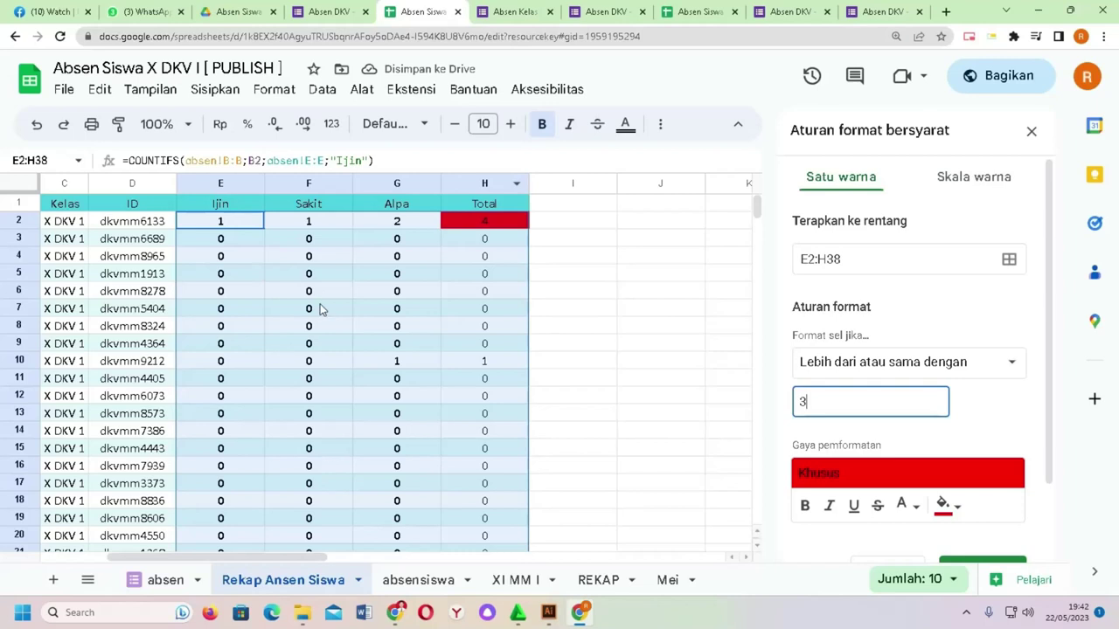
pyautogui.scroll(-3, 1043, 327)
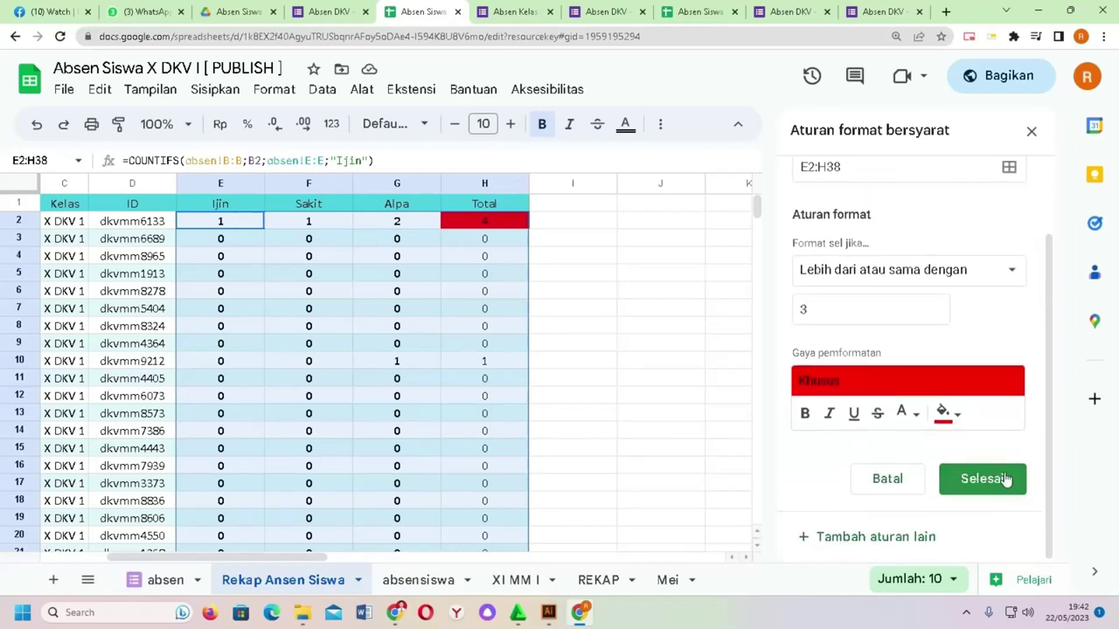
pyautogui.click(1001, 477)
# Step: Check the formulas in H2, H3, G3 and G2, then switch to the absensiswa sheet
pyautogui.click(622, 263)
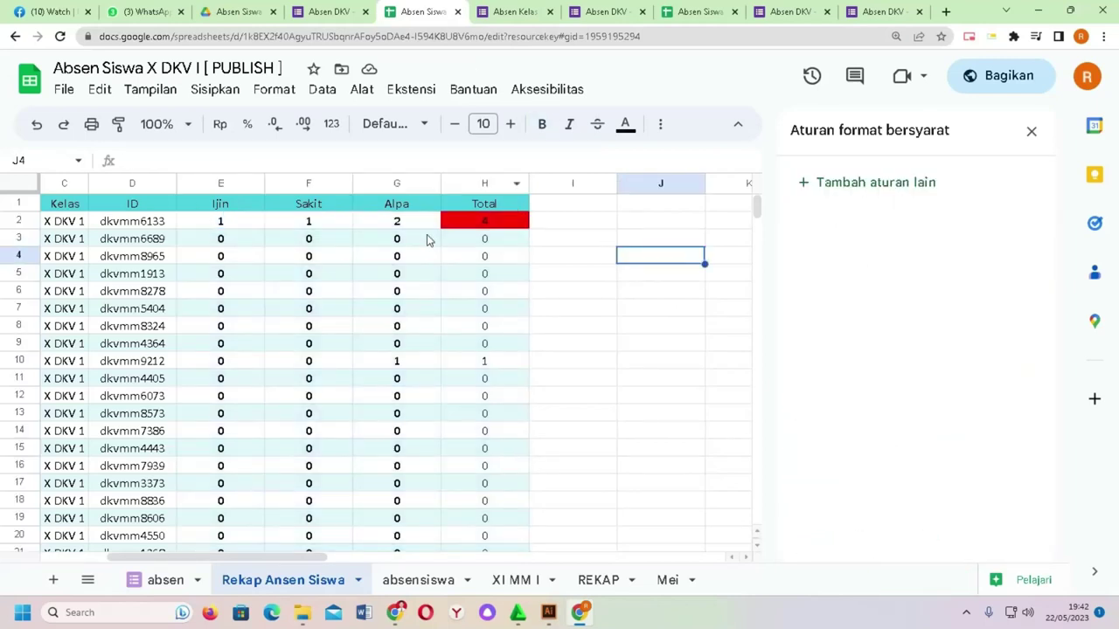
pyautogui.click(480, 226)
pyautogui.click(474, 242)
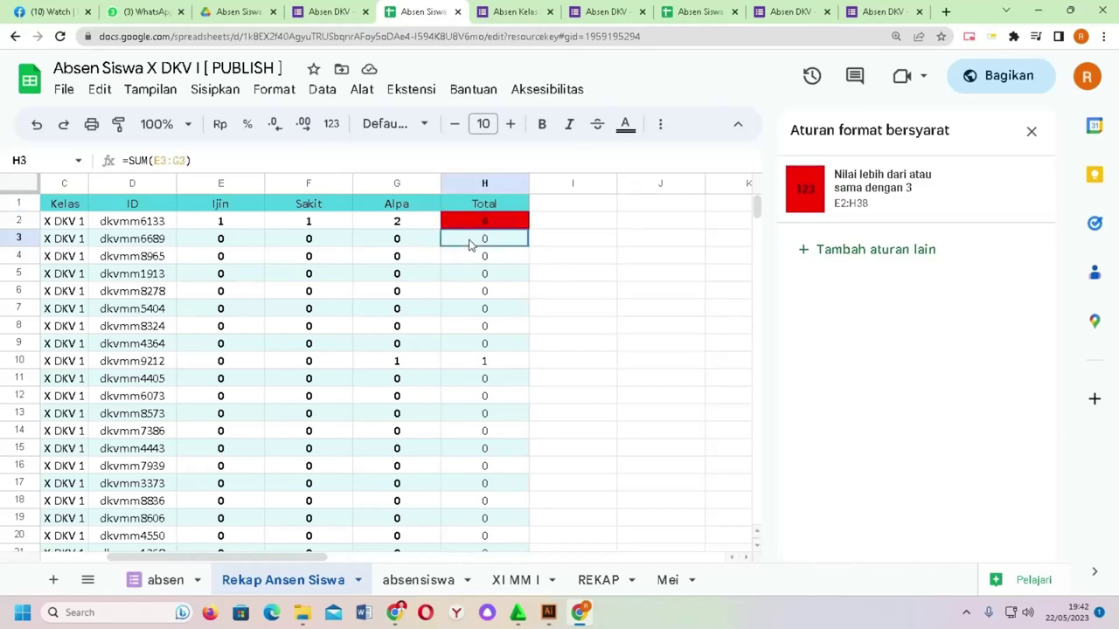
pyautogui.click(435, 241)
pyautogui.click(425, 226)
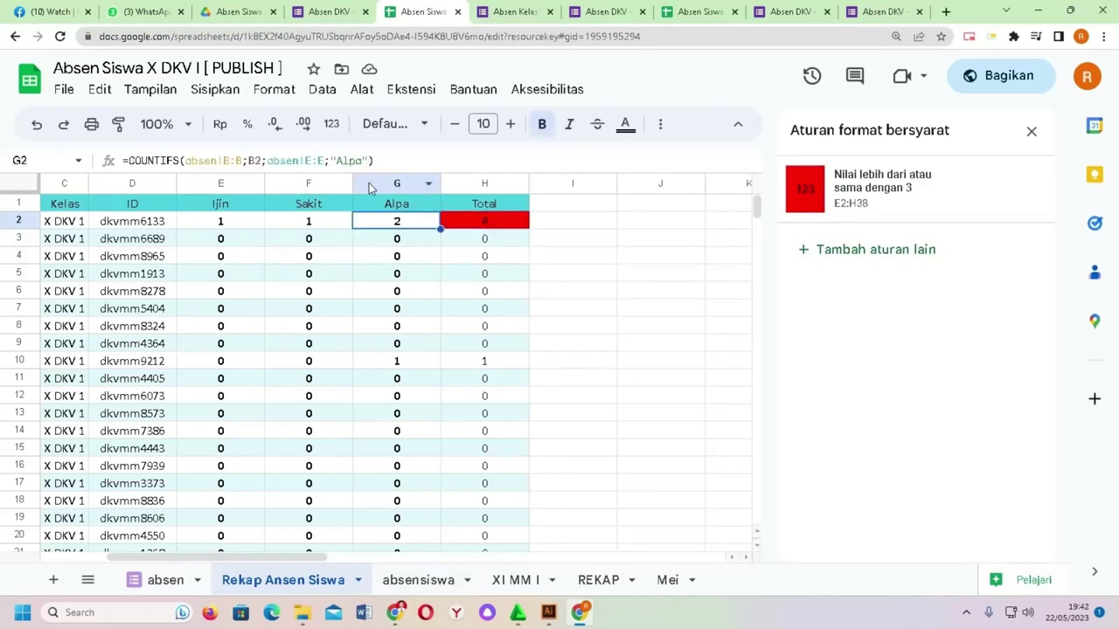
pyautogui.click(437, 584)
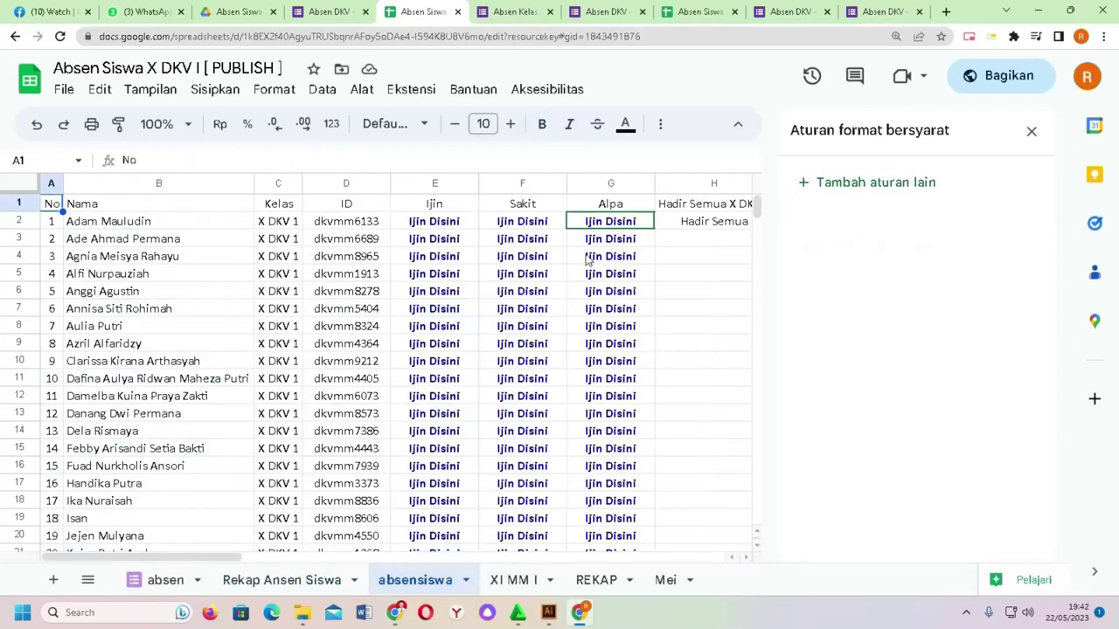
# Step: Submit a prefilled Alpa response from G2's link, view the responses, and return to Rekap Ansen Siswa
pyautogui.click(605, 229)
pyautogui.click(521, 251)
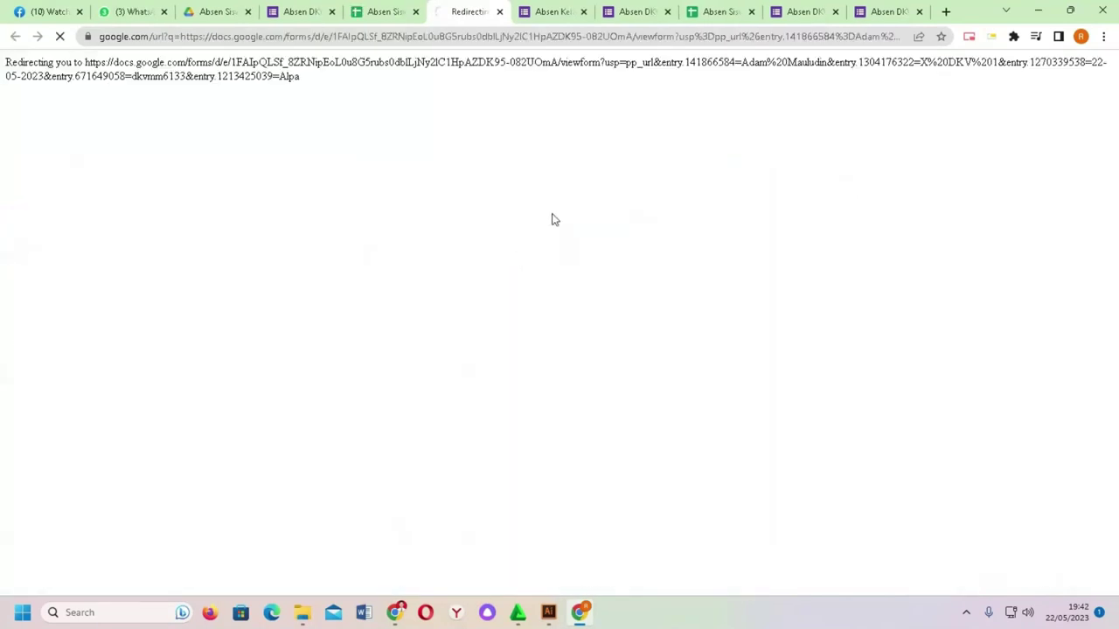
pyautogui.scroll(-4, 472, 232)
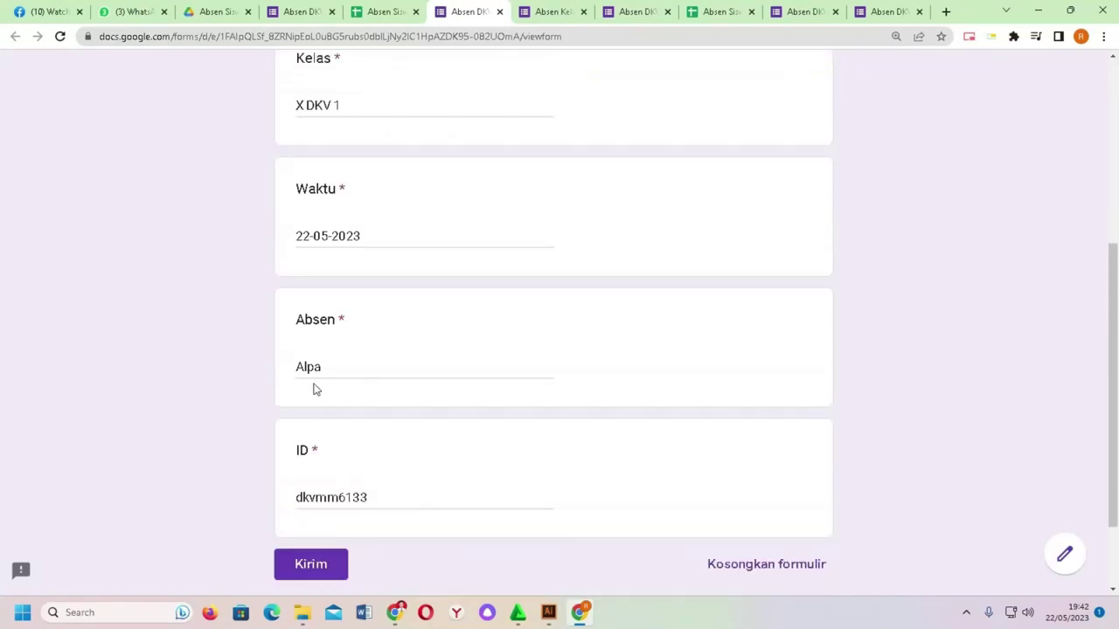
pyautogui.click(333, 582)
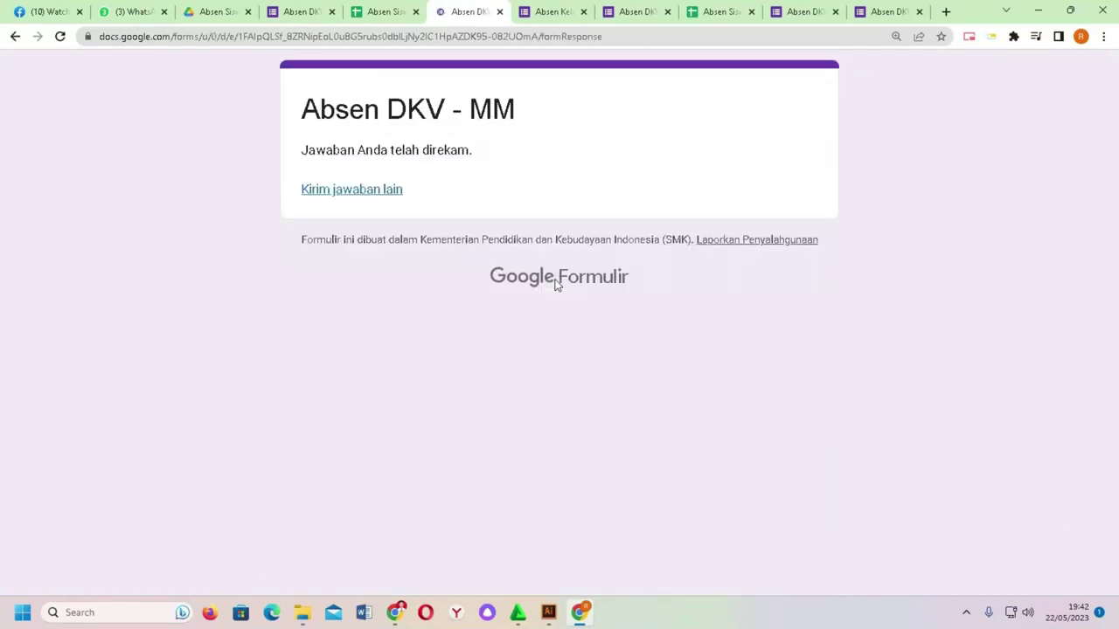
pyautogui.click(304, 12)
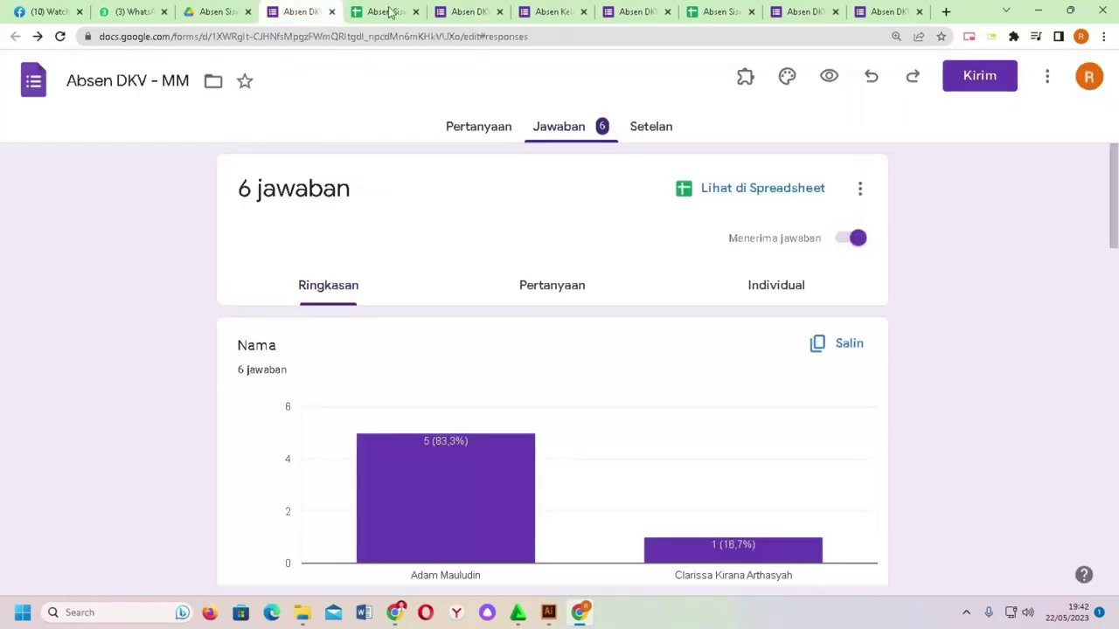
pyautogui.click(389, 11)
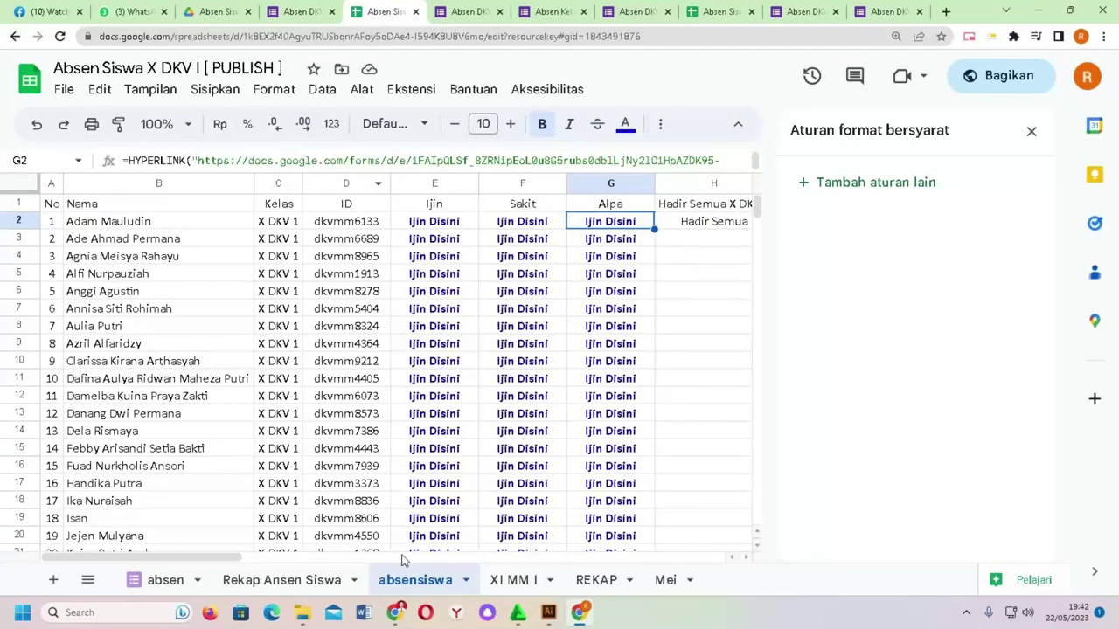
pyautogui.click(266, 584)
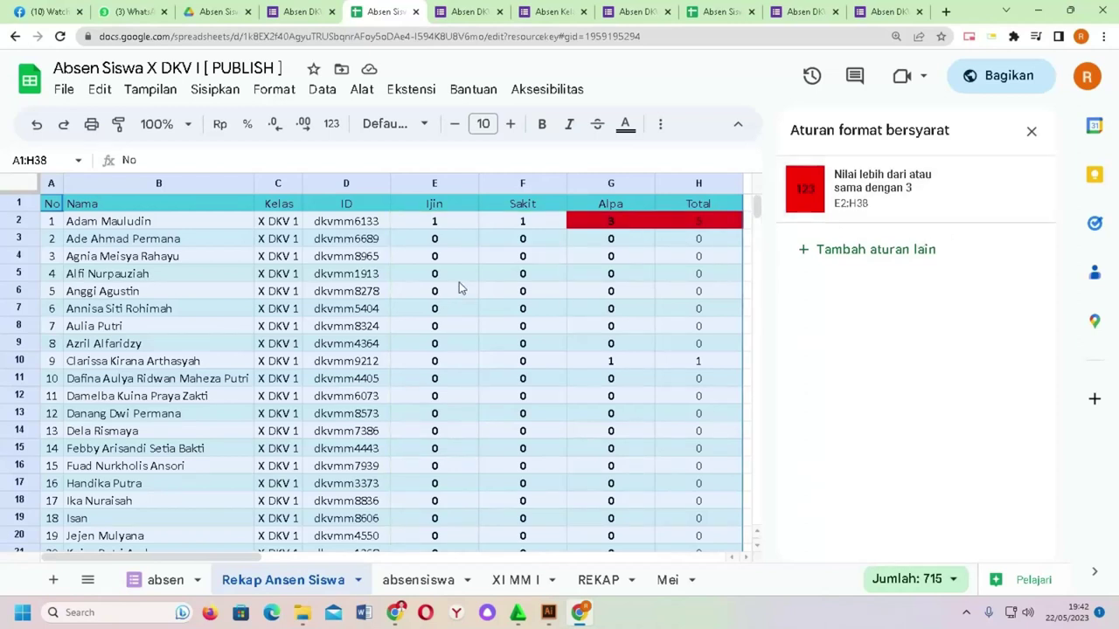
# Step: Close the alternating colours sidebar and centre the header row A1:H1
pyautogui.click(1031, 132)
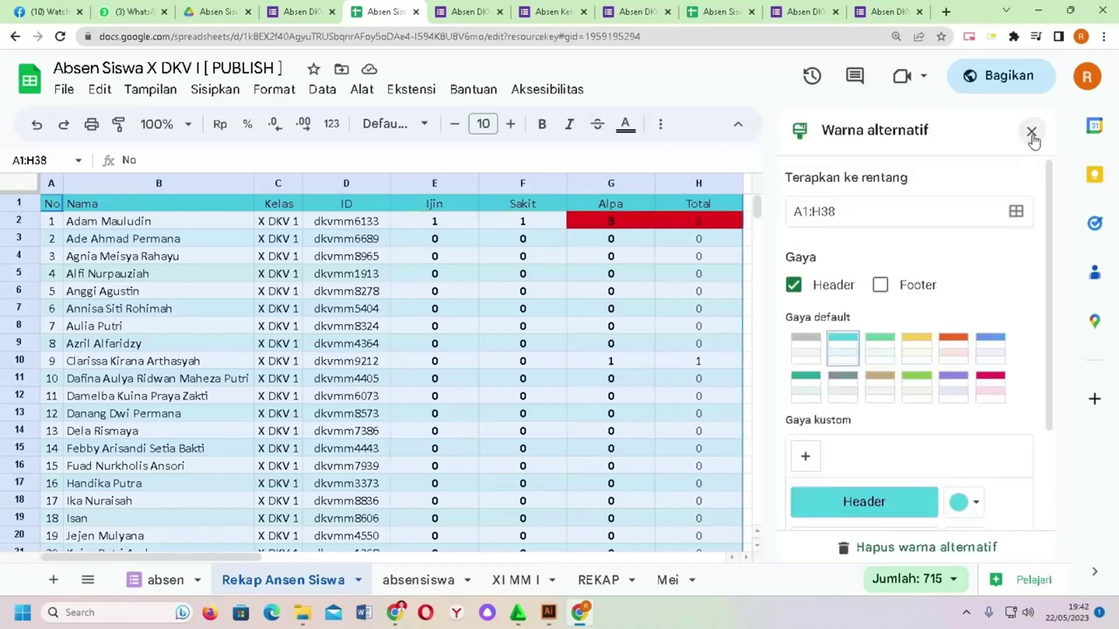
pyautogui.click(1031, 132)
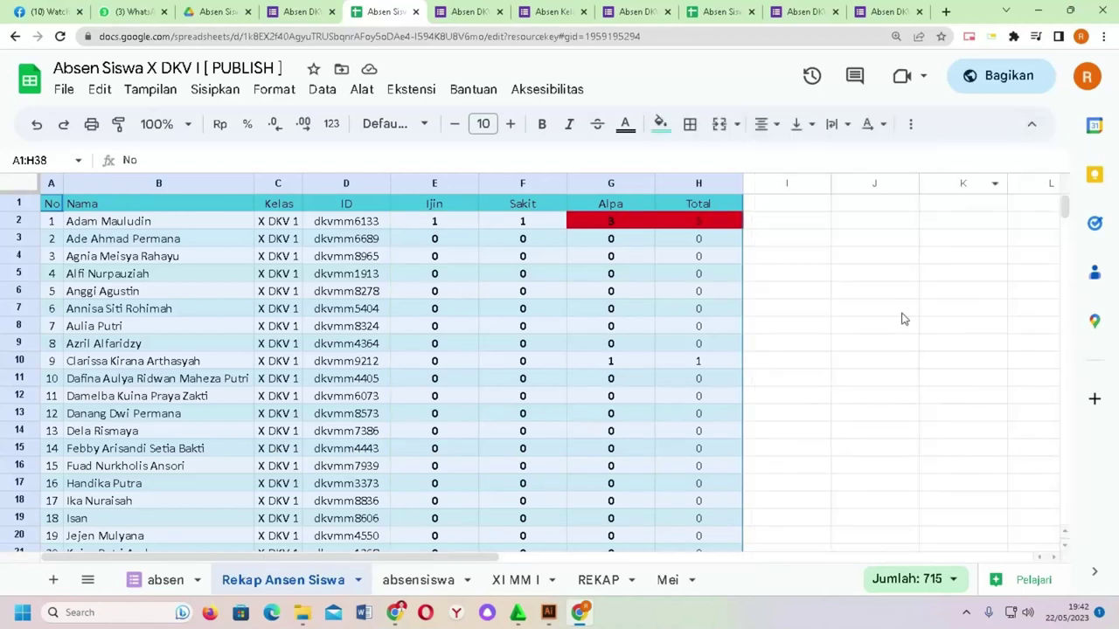
pyautogui.click(845, 327)
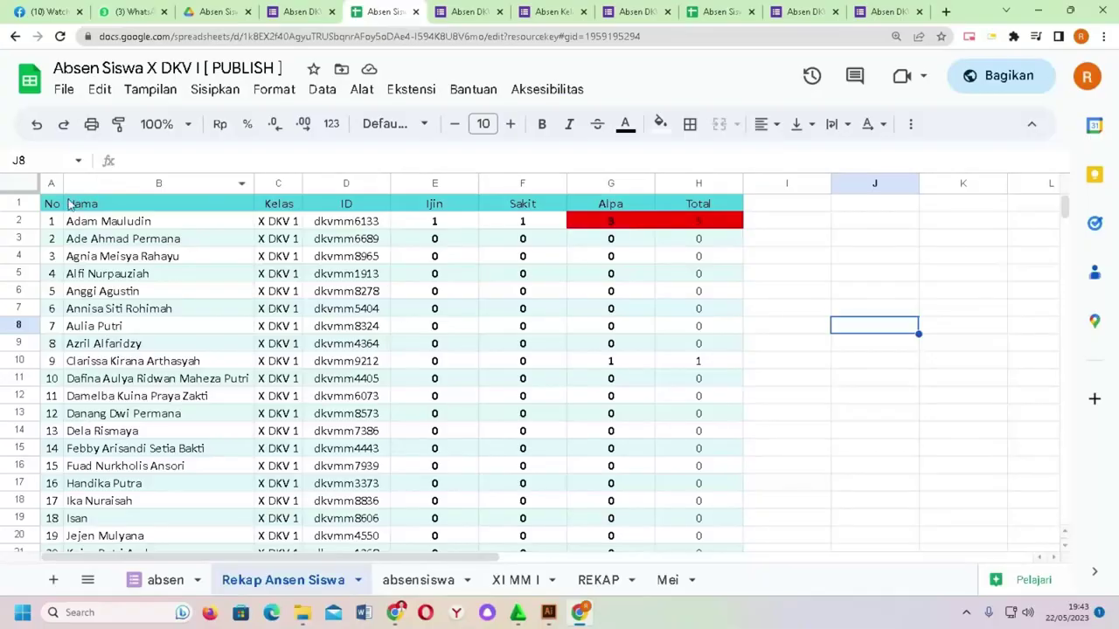
pyautogui.moveTo(51, 206); pyautogui.dragTo(716, 207)
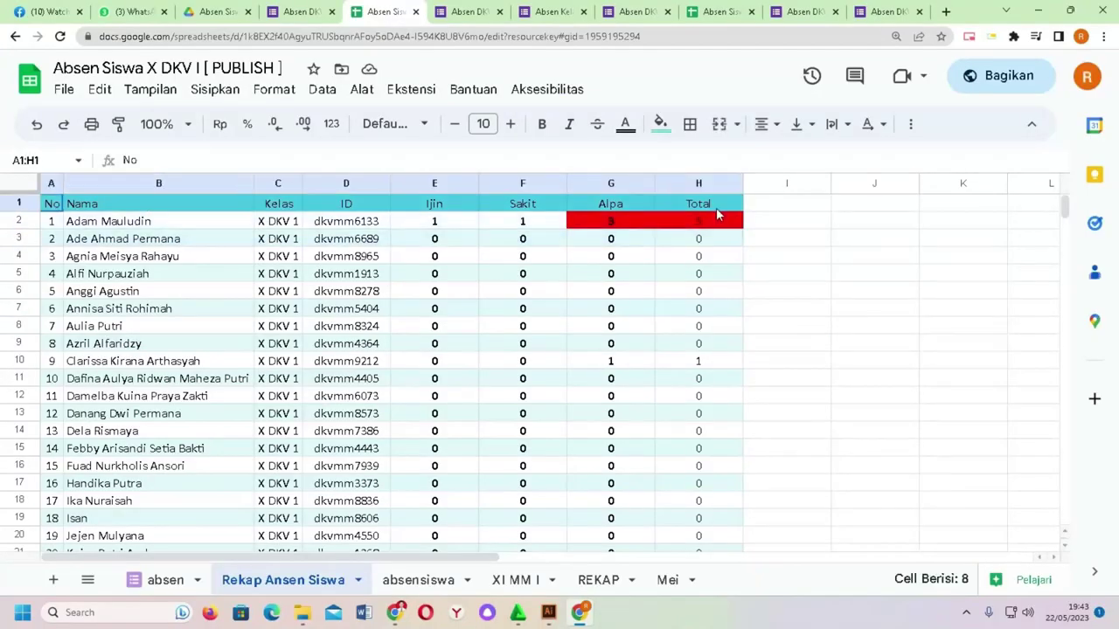
pyautogui.click(761, 124)
pyautogui.click(794, 154)
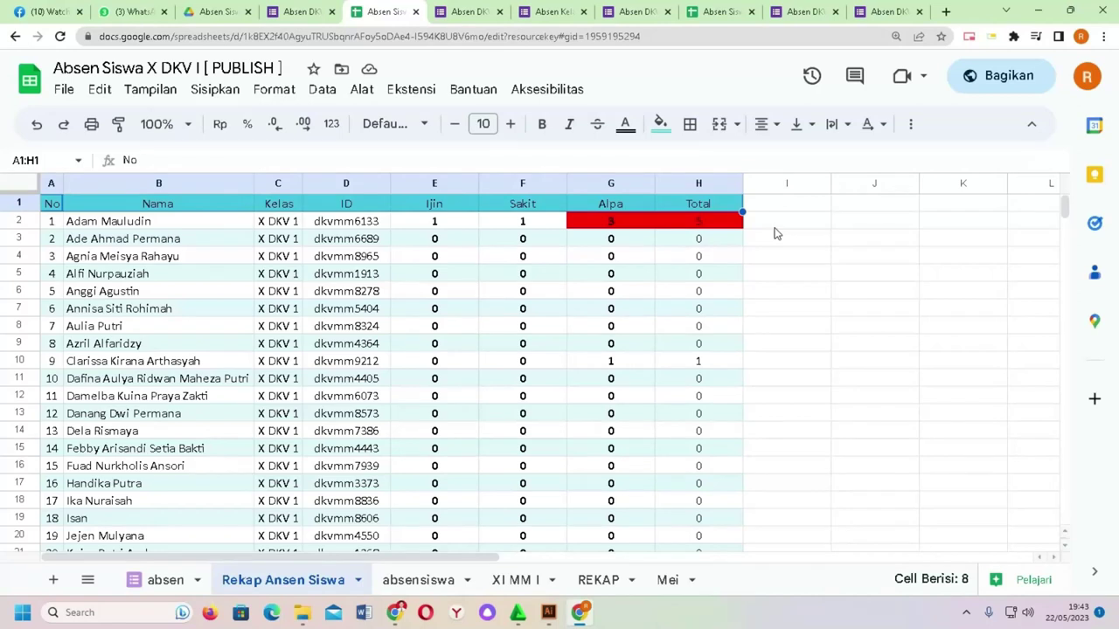
pyautogui.click(775, 229)
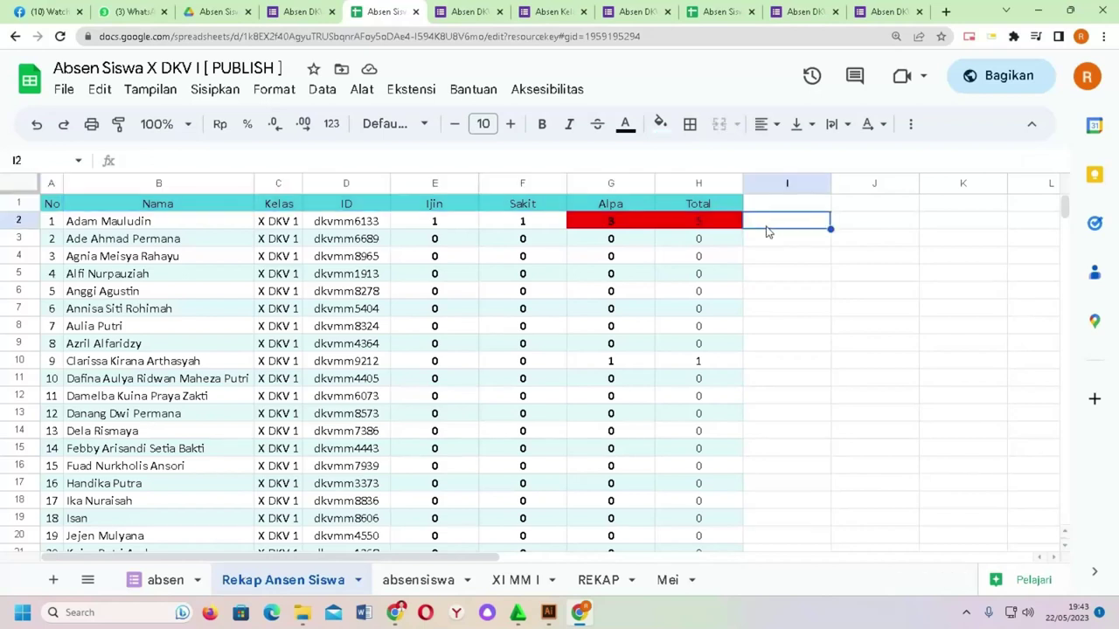
pyautogui.click(66, 91)
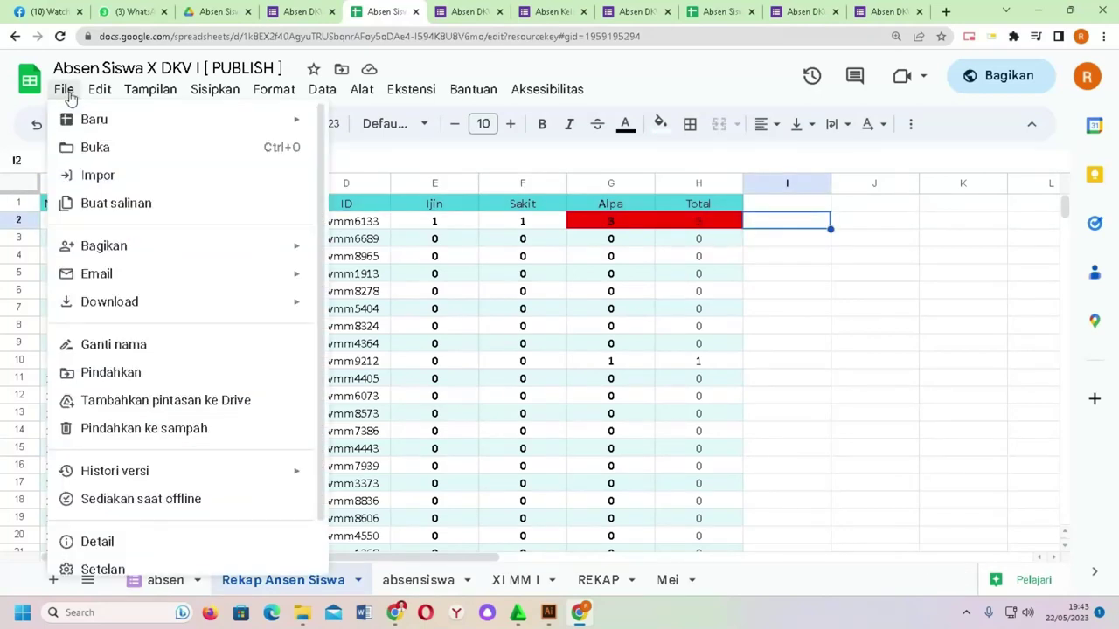
pyautogui.moveTo(111, 257)
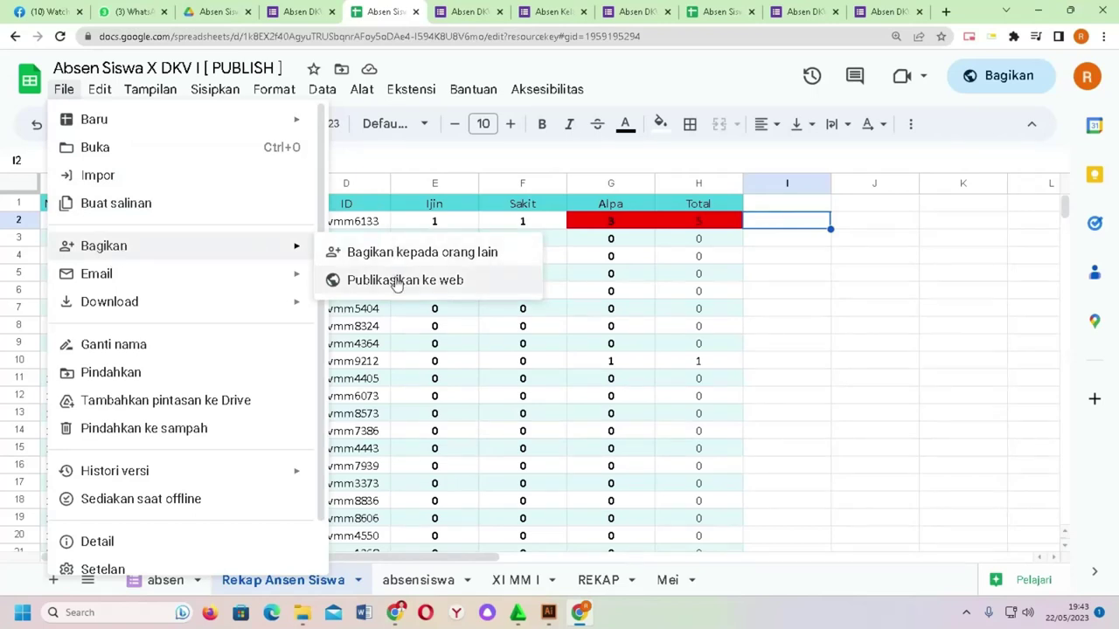
pyautogui.click(875, 316)
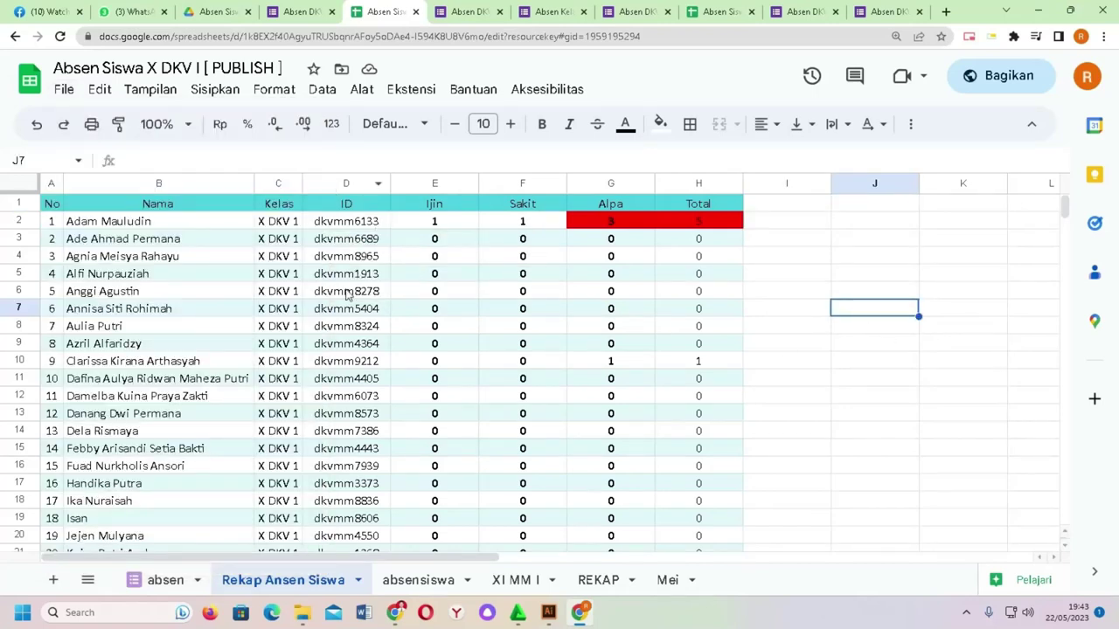
# Step: Hide the ID column D
pyautogui.click(345, 184)
pyautogui.rightClick(345, 184)
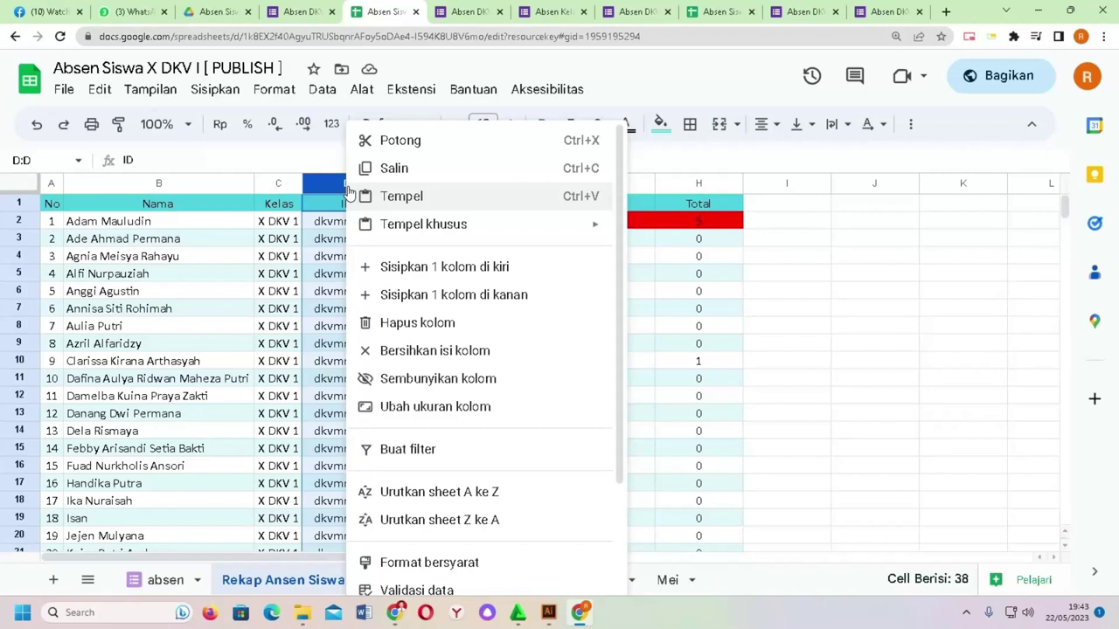
pyautogui.click(415, 379)
# Step: Open the Publish to web settings from the File menu
pyautogui.click(64, 91)
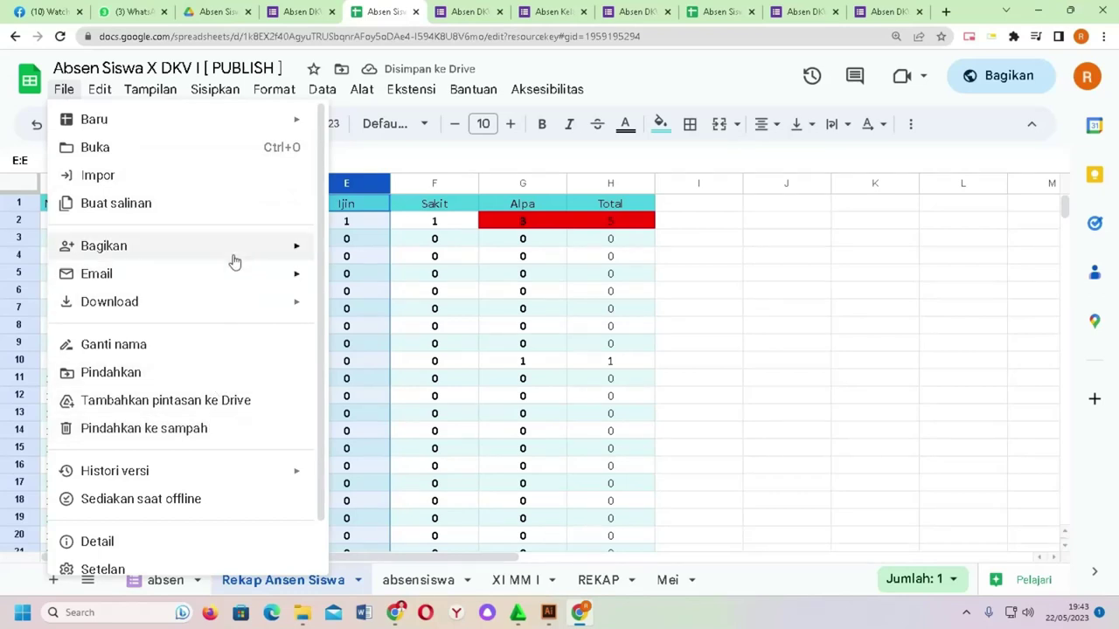
pyautogui.moveTo(234, 259)
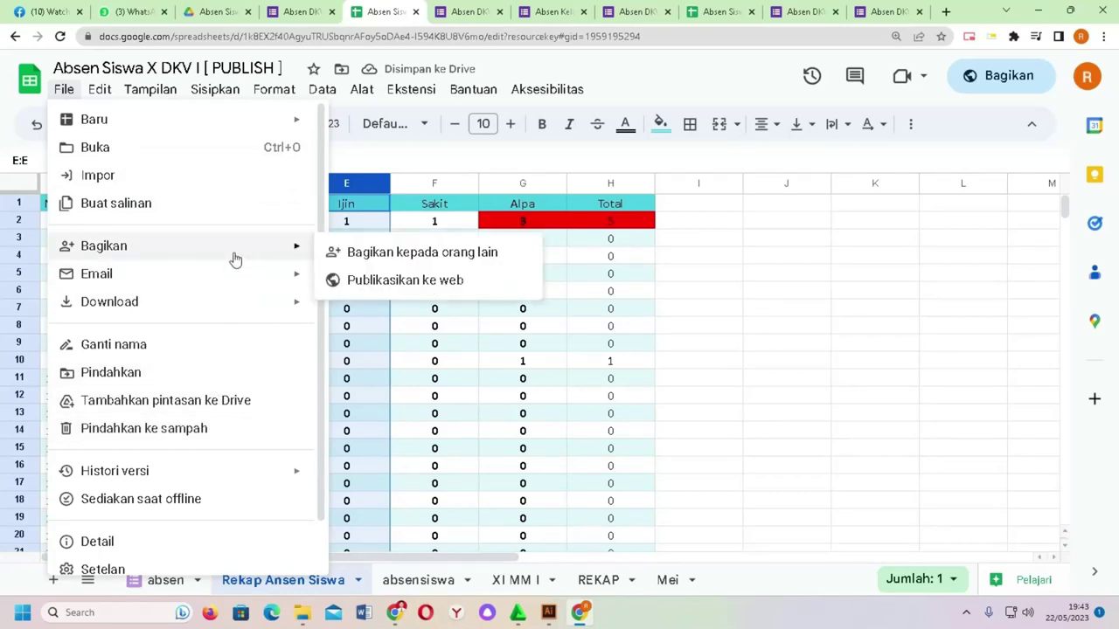
pyautogui.click(407, 284)
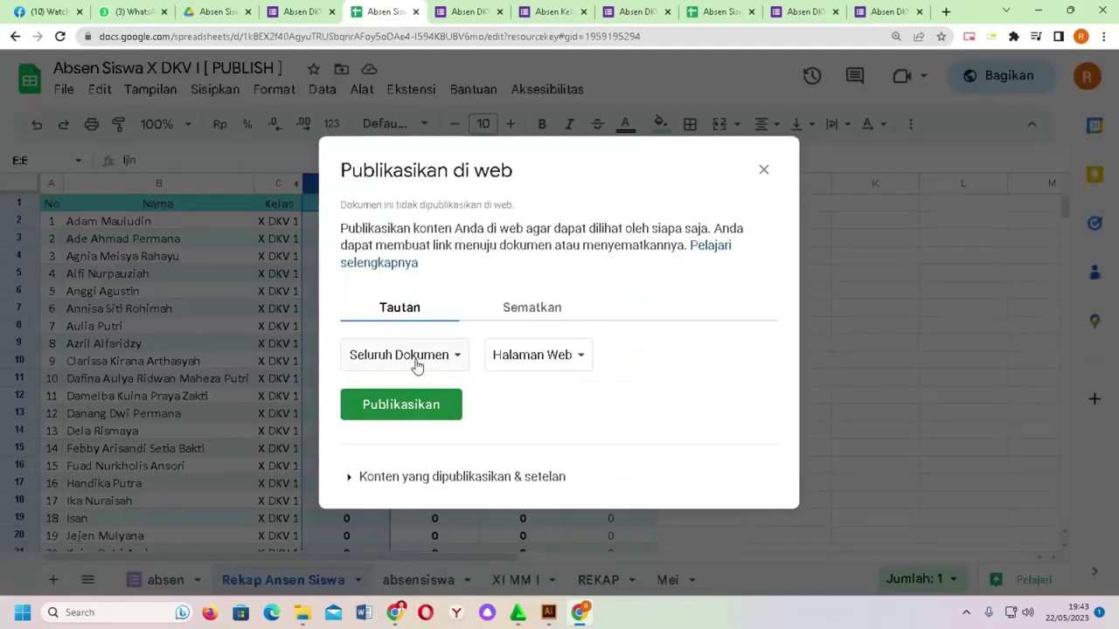
# Step: Publish the absensiswa sheet to the web as a web page
pyautogui.click(417, 364)
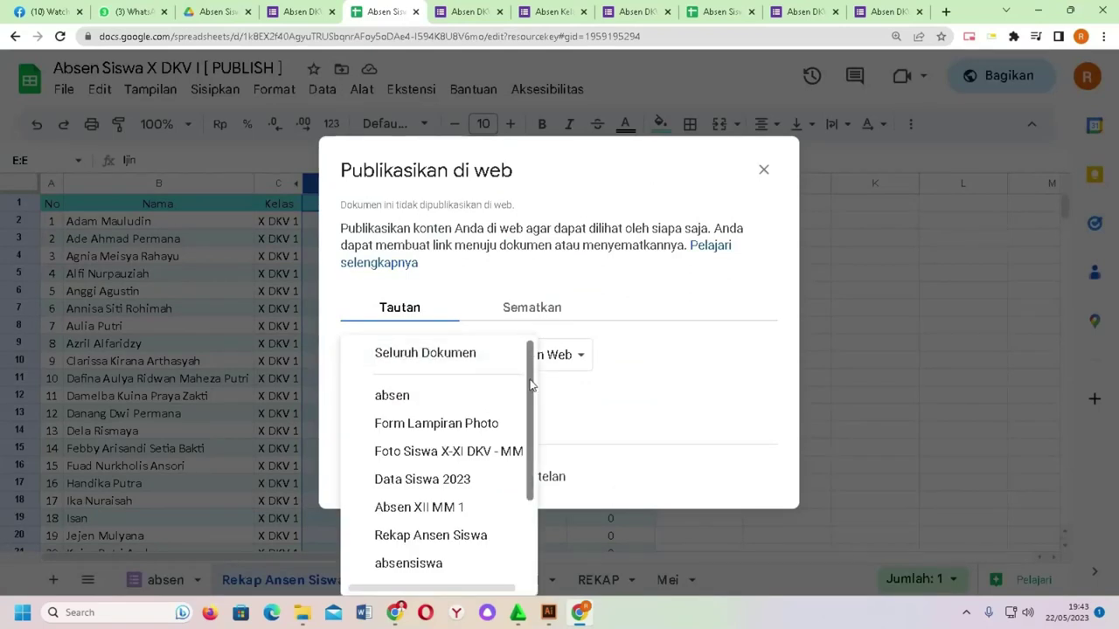
pyautogui.scroll(-2, 523, 436)
pyautogui.scroll(-1, 523, 436)
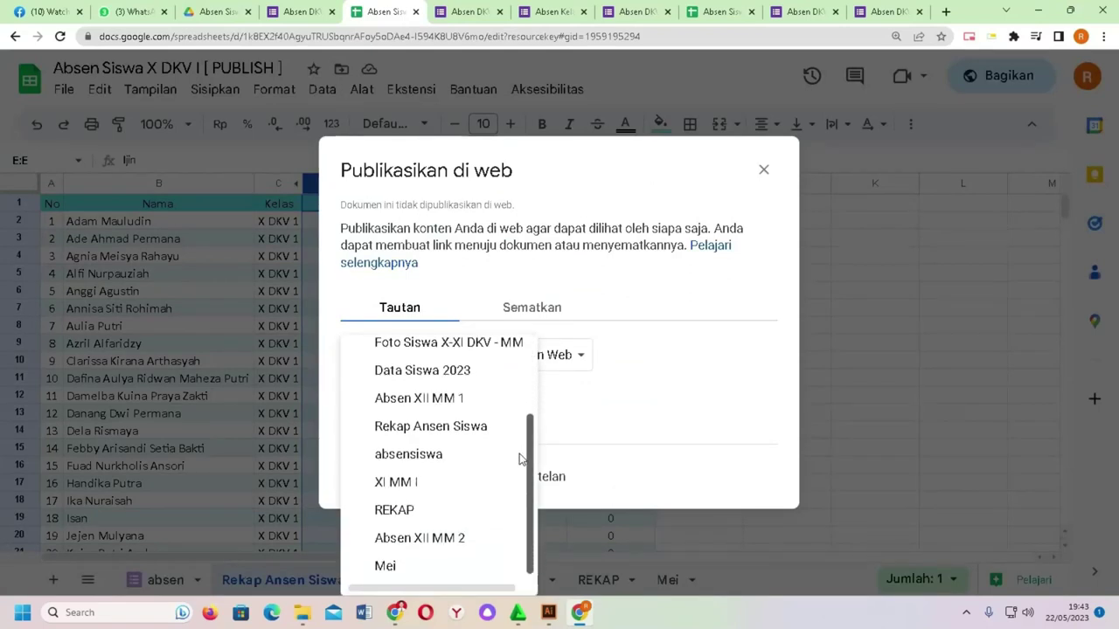
pyautogui.click(418, 453)
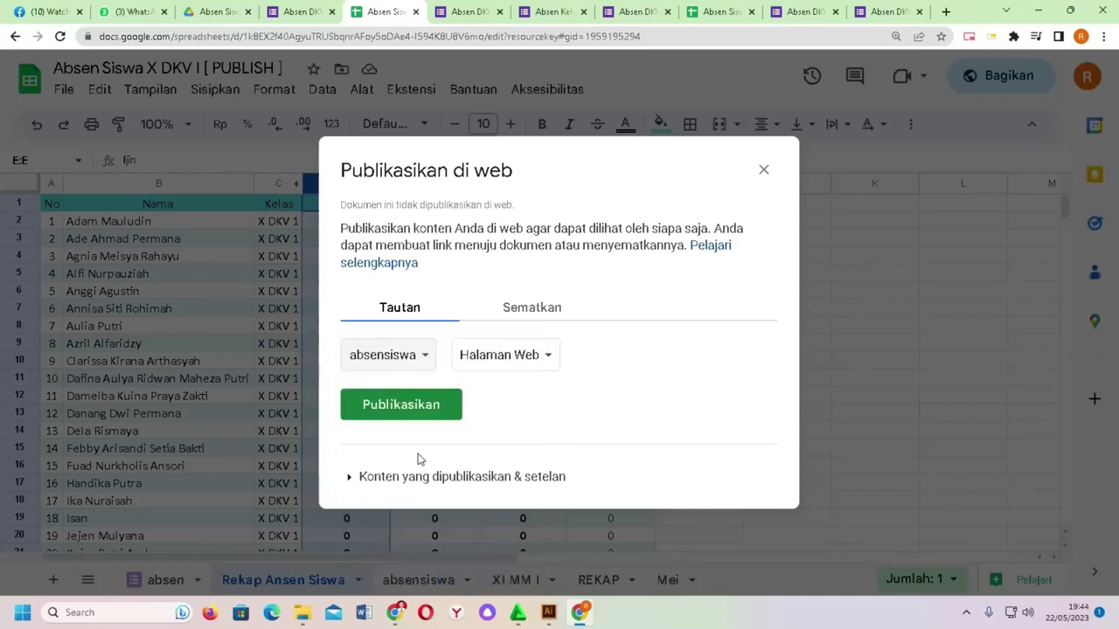
pyautogui.click(437, 413)
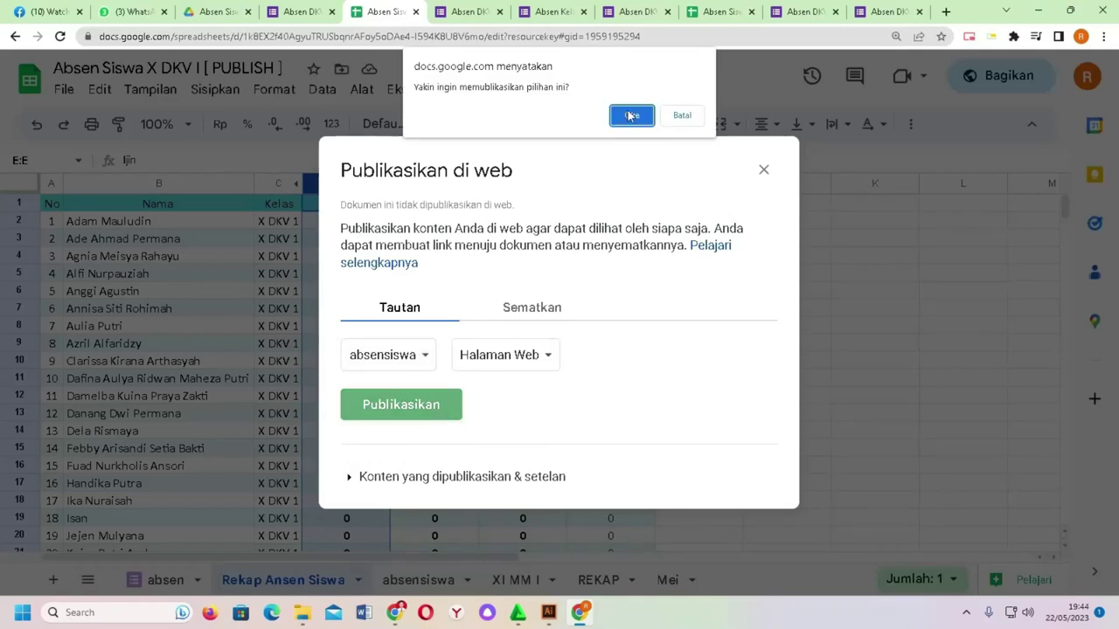
pyautogui.click(633, 117)
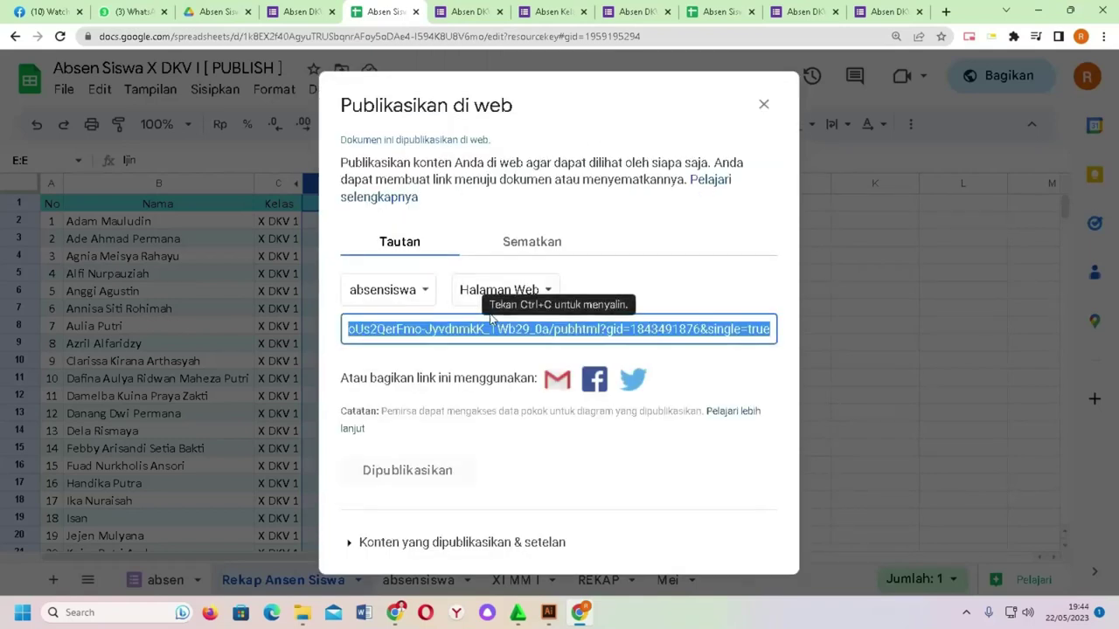
# Step: Copy the published link and open a new browser tab for it
pyautogui.rightClick(499, 331)
pyautogui.click(534, 340)
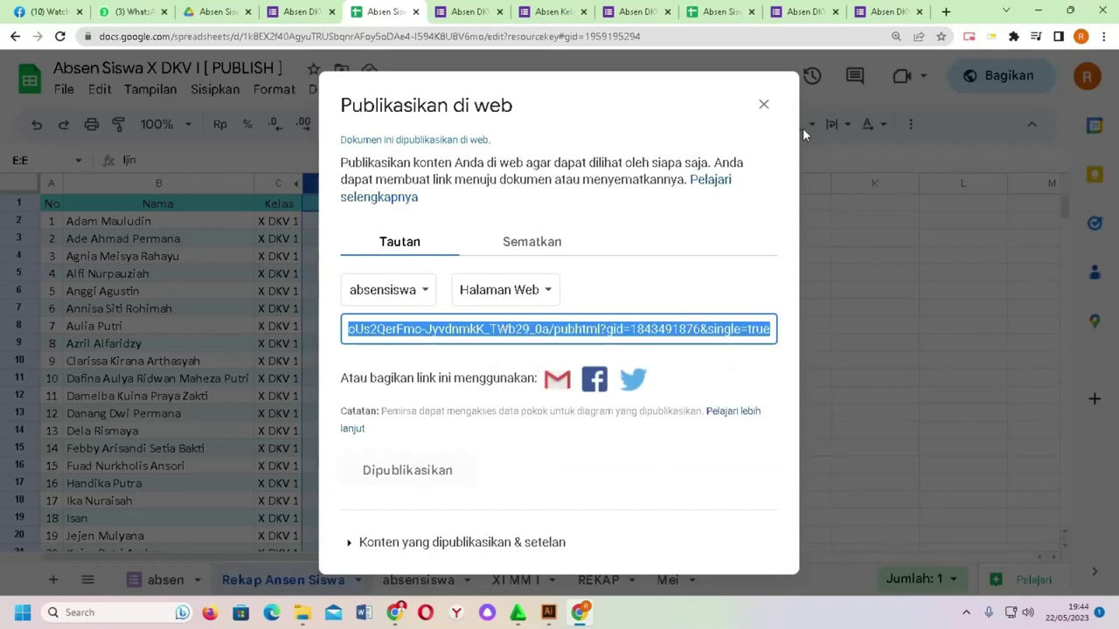
pyautogui.click(945, 11)
pyautogui.rightClick(785, 40)
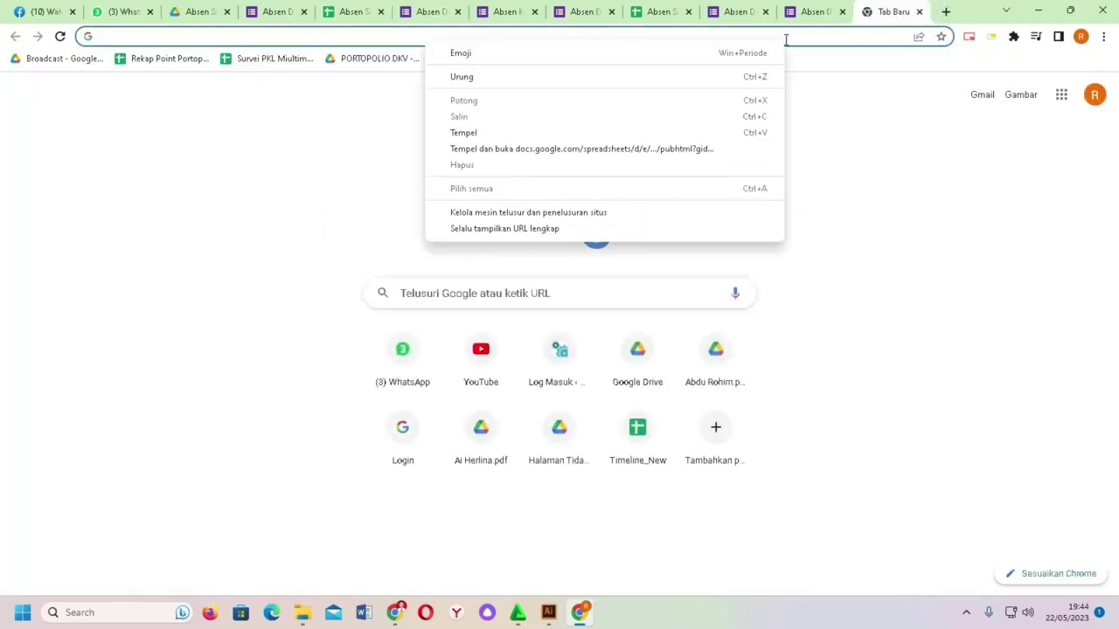
# Step: Paste and load the published link, then close the Sheets publish dialog
pyautogui.click(654, 133)
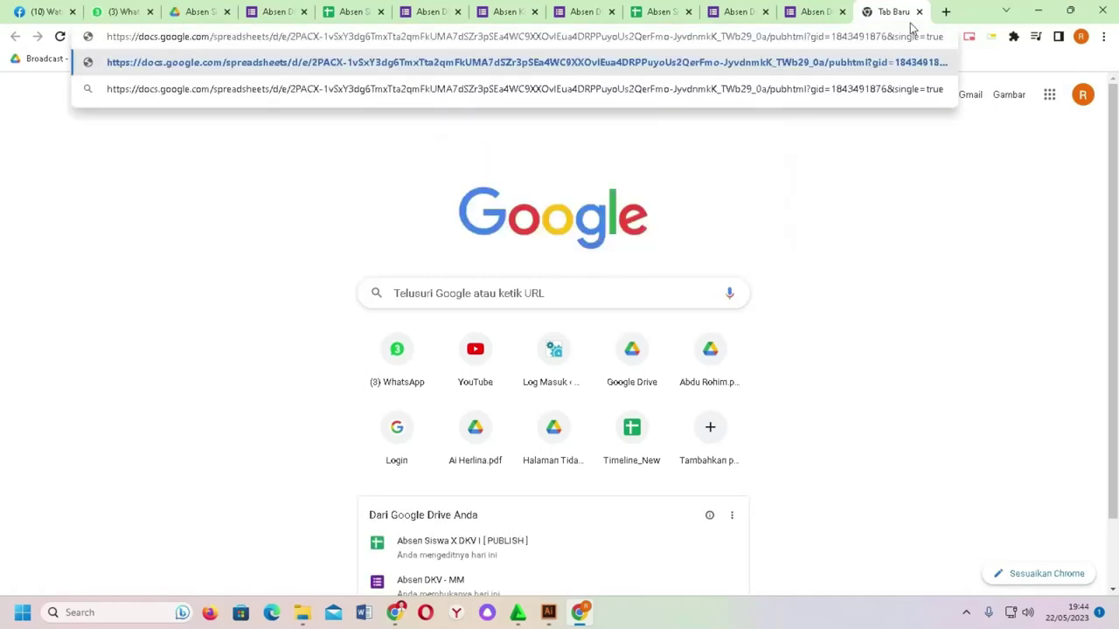
pyautogui.press('Return')
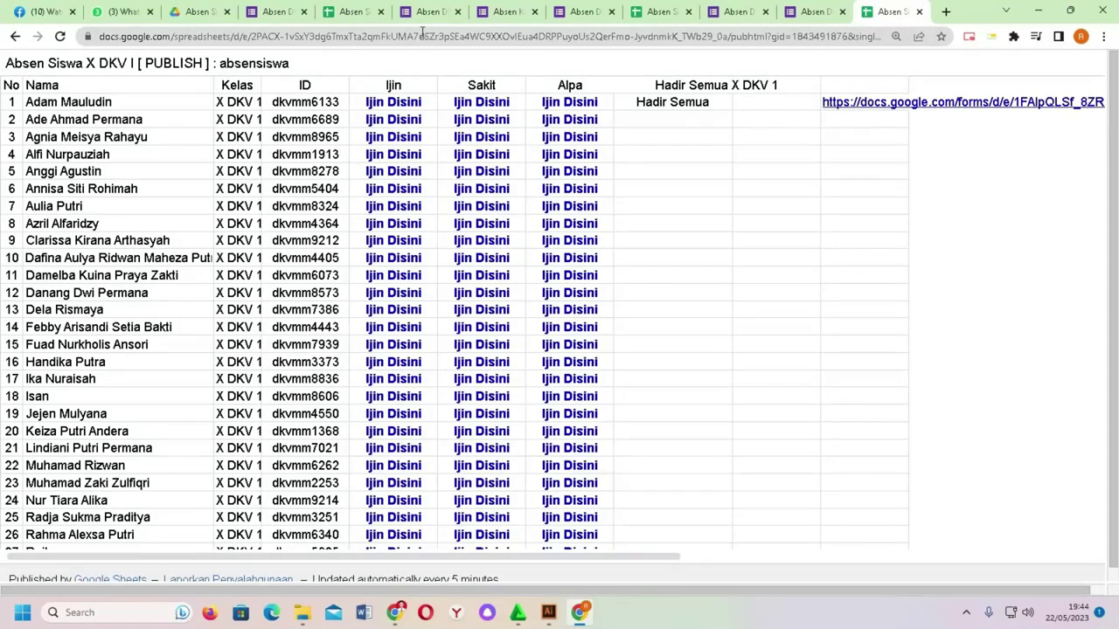
pyautogui.click(354, 11)
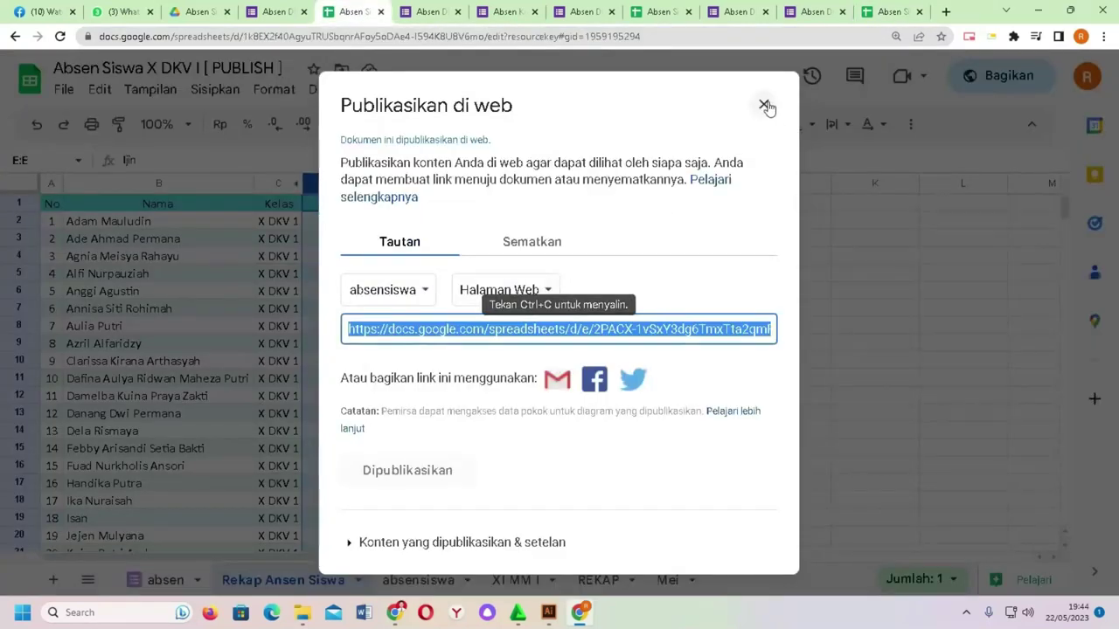
pyautogui.click(765, 107)
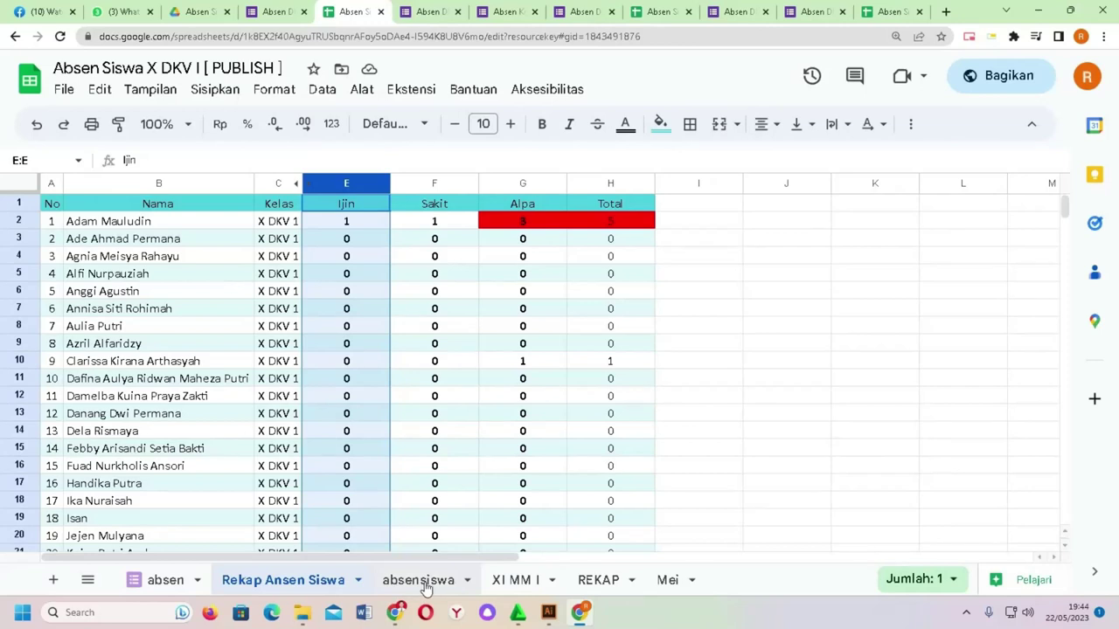
# Step: Delete columns H–J (Hadir Semua and form URLs) from the absensiswa sheet
pyautogui.click(424, 581)
pyautogui.click(678, 186)
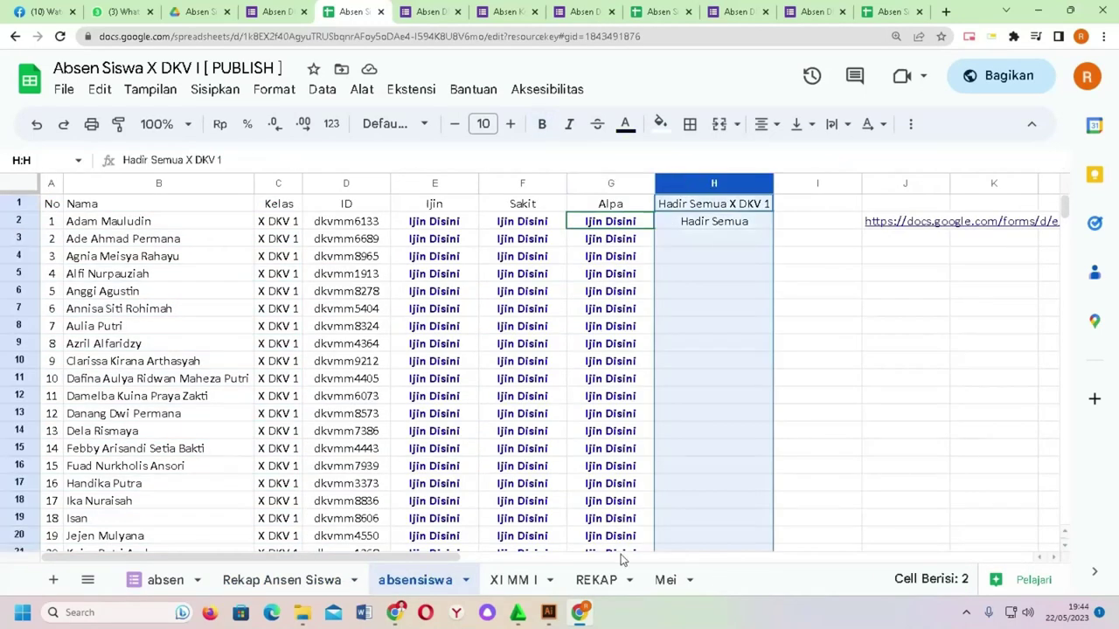
pyautogui.moveTo(405, 560); pyautogui.dragTo(530, 560)
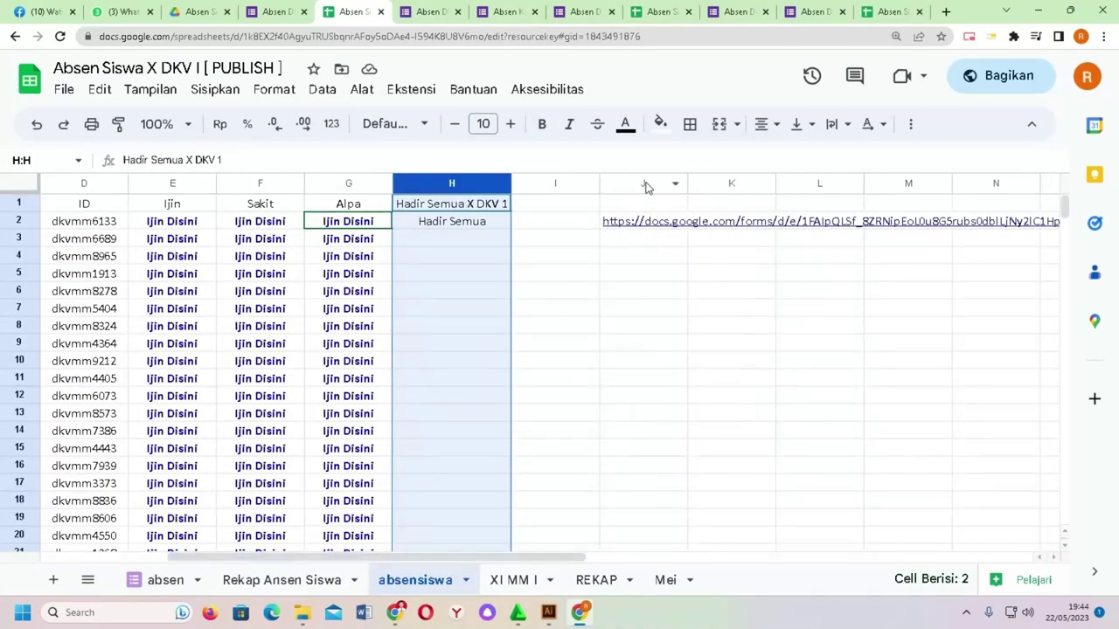
pyautogui.keyDown('shift'); pyautogui.click(644, 182); pyautogui.keyUp('shift')
pyautogui.rightClick(644, 182)
pyautogui.click(707, 323)
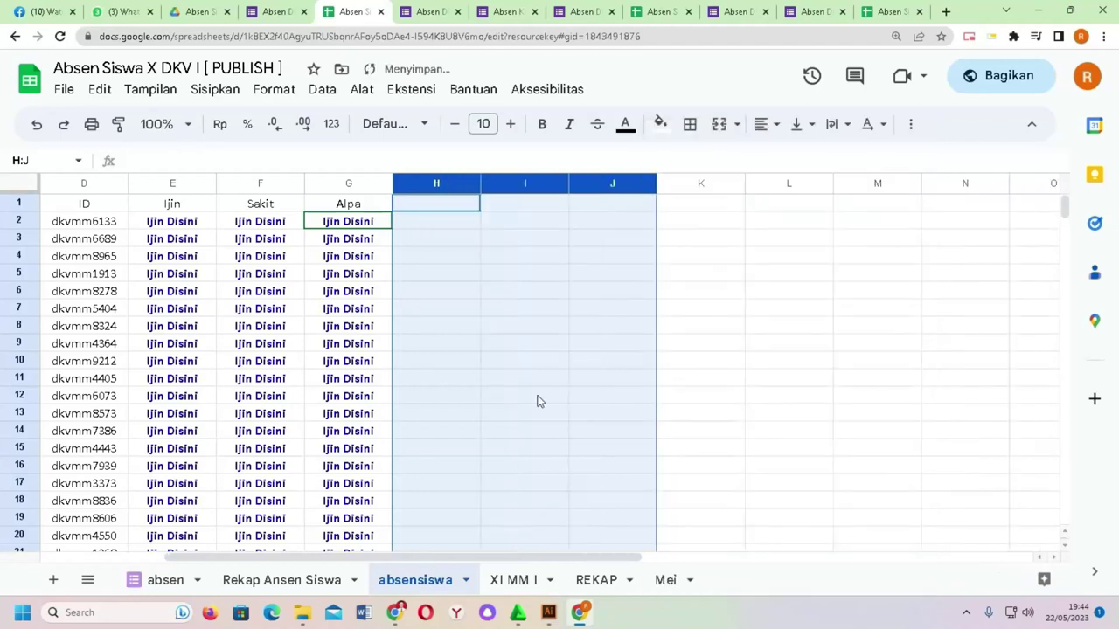
pyautogui.moveTo(402, 555); pyautogui.dragTo(280, 557)
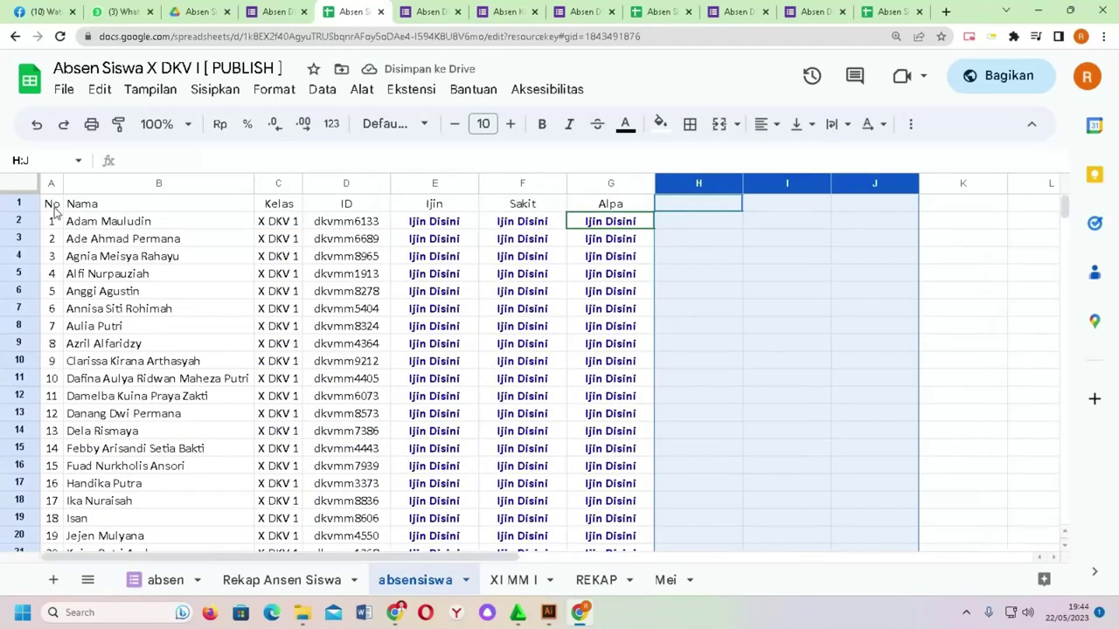
# Step: Apply green alternating row colours with a header to A1:G38
pyautogui.click(54, 209)
pyautogui.hotkey('ctrl', 'shift', 'Right')
pyautogui.hotkey('ctrl', 'shift', 'Down')
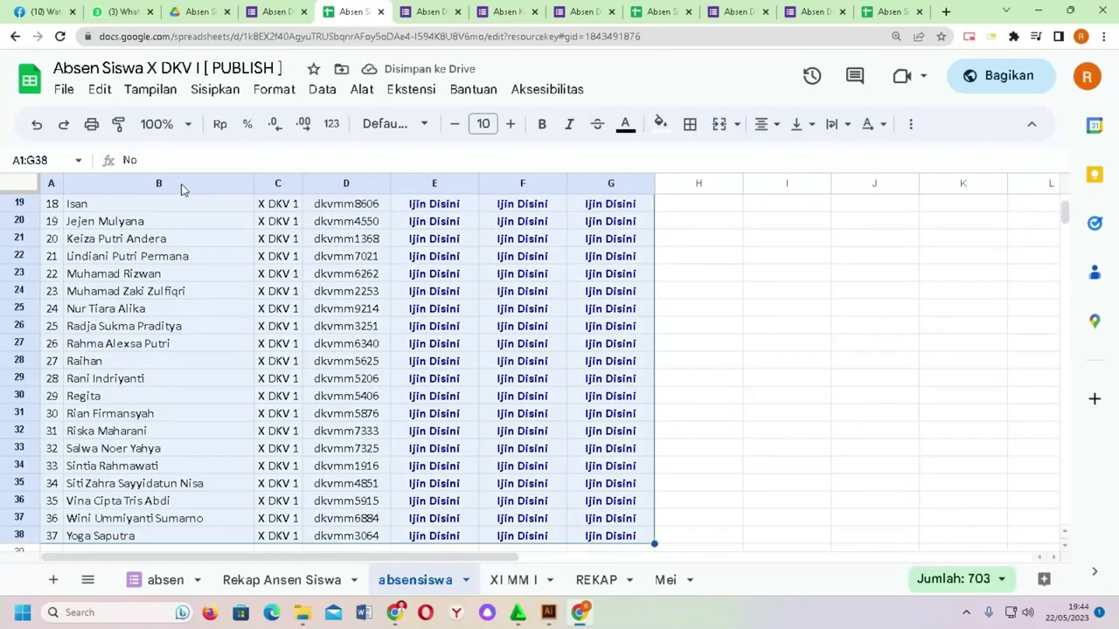
pyautogui.click(274, 91)
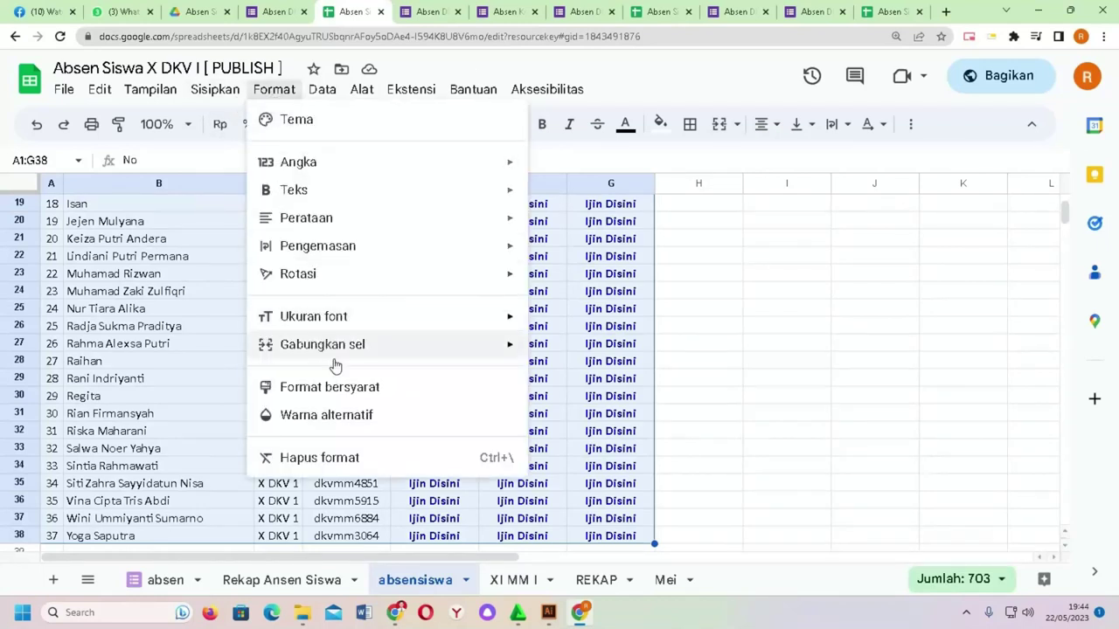
pyautogui.click(365, 420)
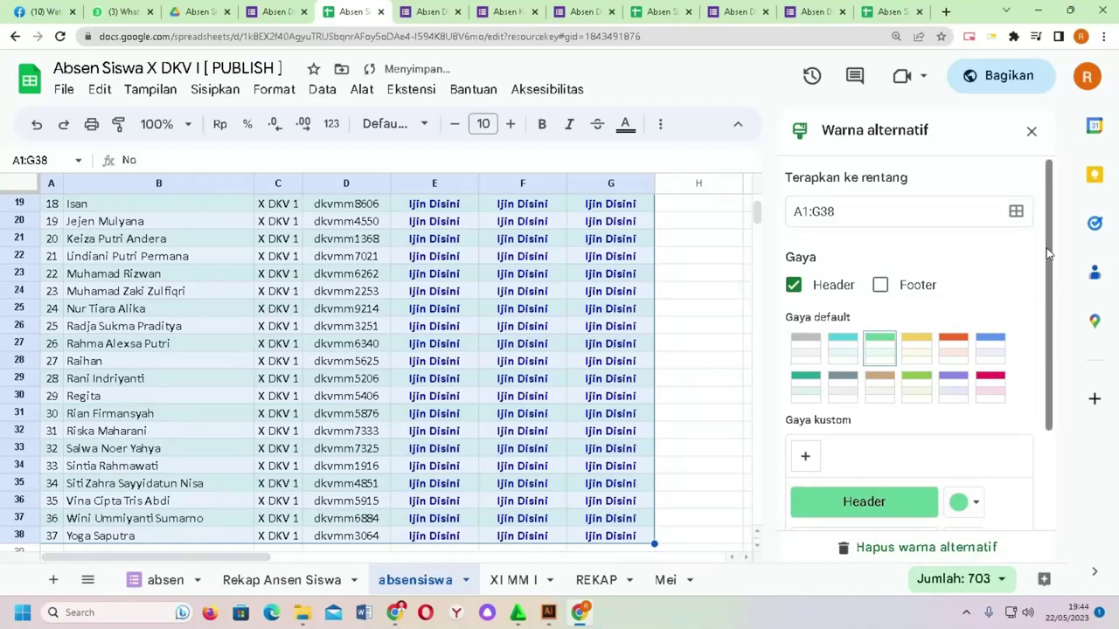
pyautogui.moveTo(1050, 255); pyautogui.dragTo(1027, 427)
pyautogui.click(988, 506)
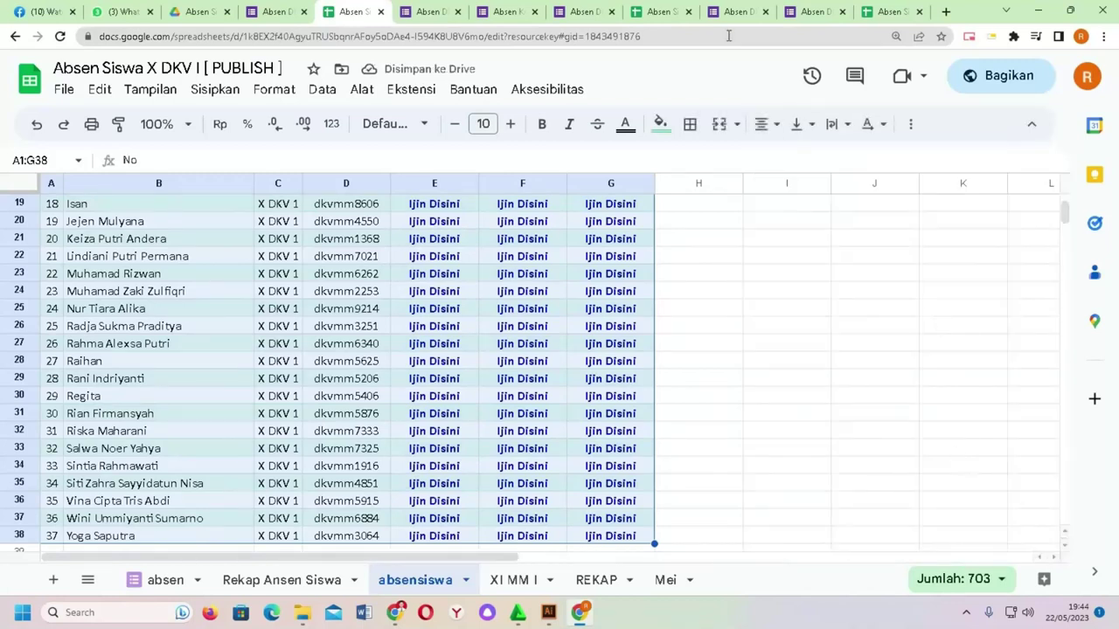
# Step: Reload the published page, hide ID column D in the editor, and reload again
pyautogui.click(890, 11)
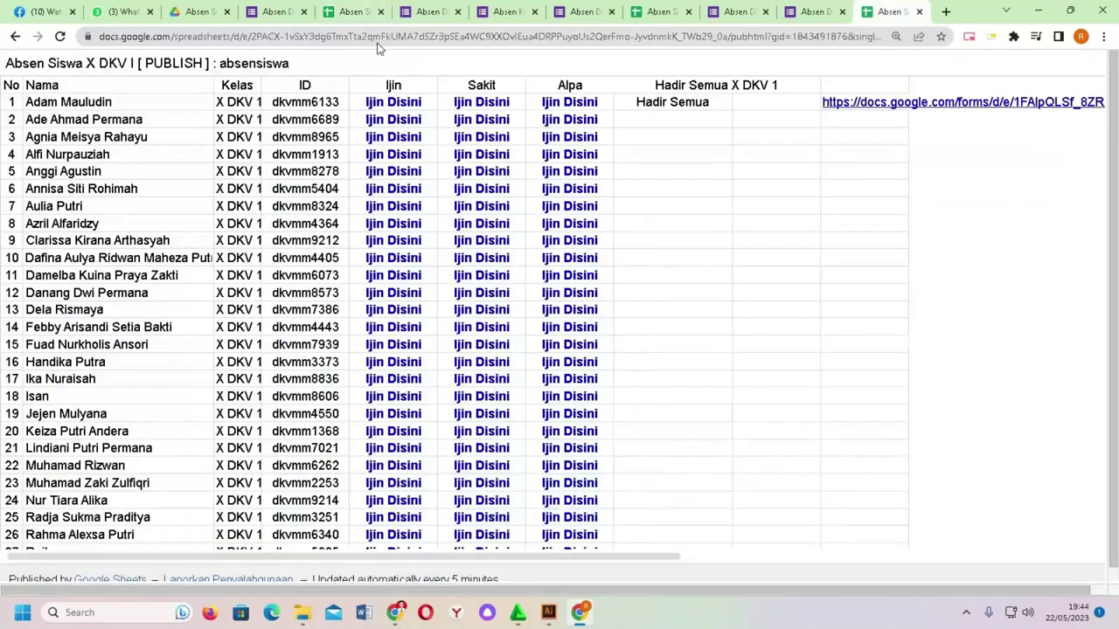
pyautogui.click(60, 37)
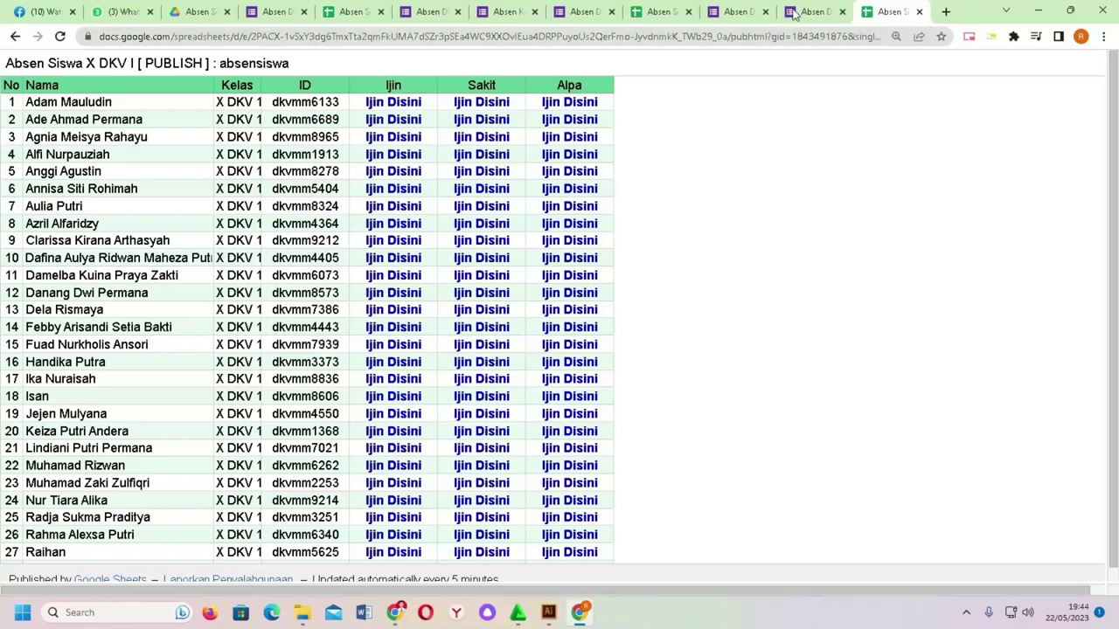
pyautogui.click(359, 11)
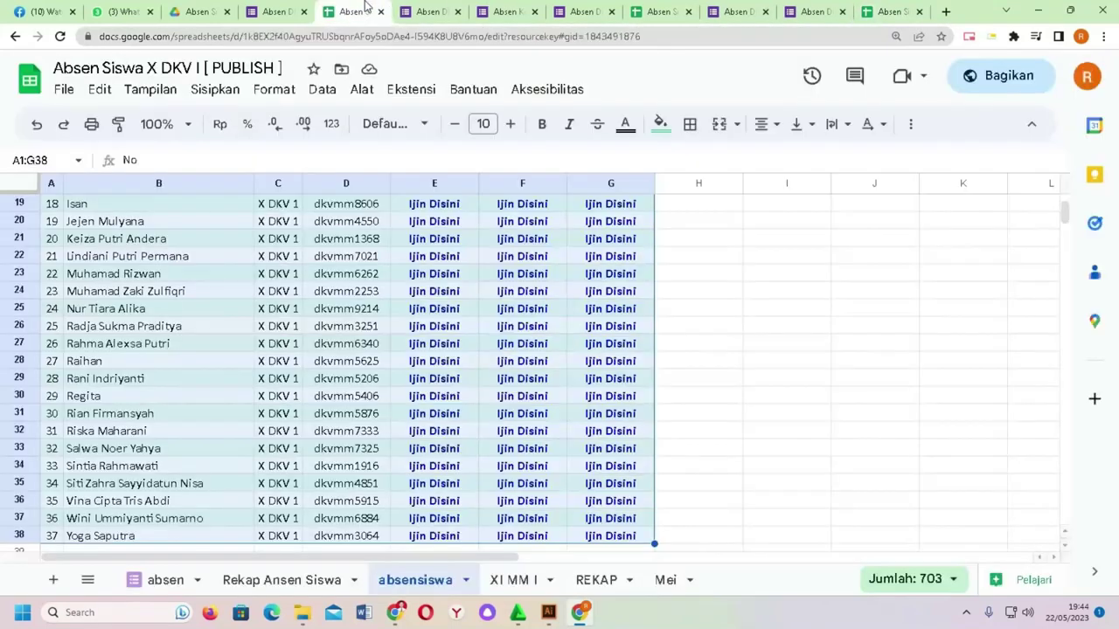
pyautogui.click(313, 208)
pyautogui.click(327, 183)
pyautogui.rightClick(327, 183)
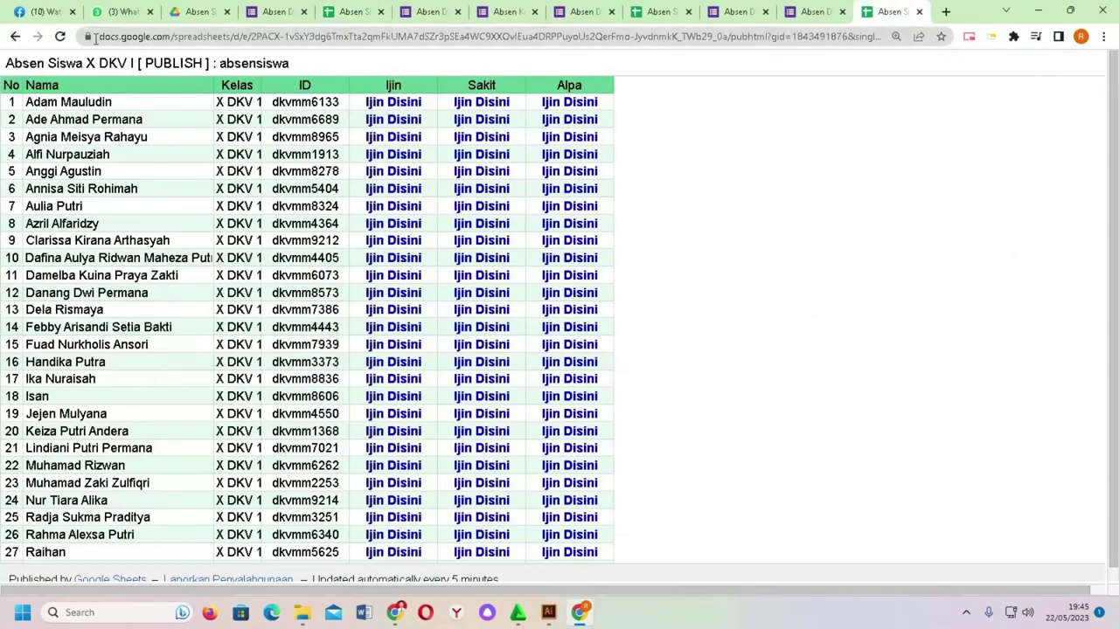
pyautogui.click(62, 37)
# Step: Check the published page's auto-update note, reload the page, and open row 3's Alpa form link
pyautogui.scroll(-2, 443, 189)
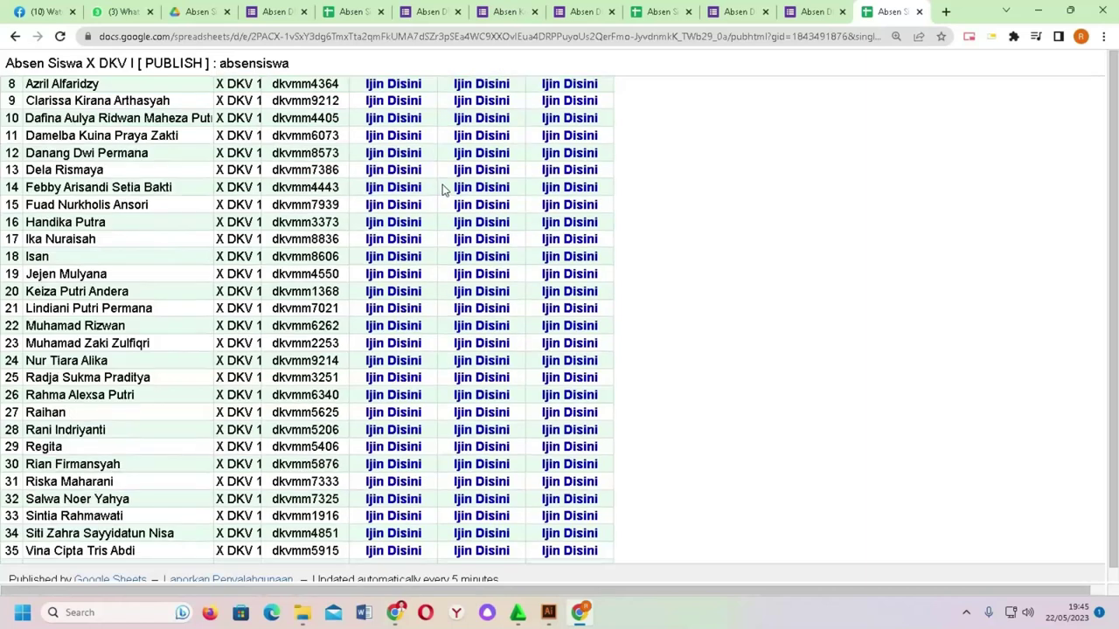
pyautogui.scroll(-1, 443, 189)
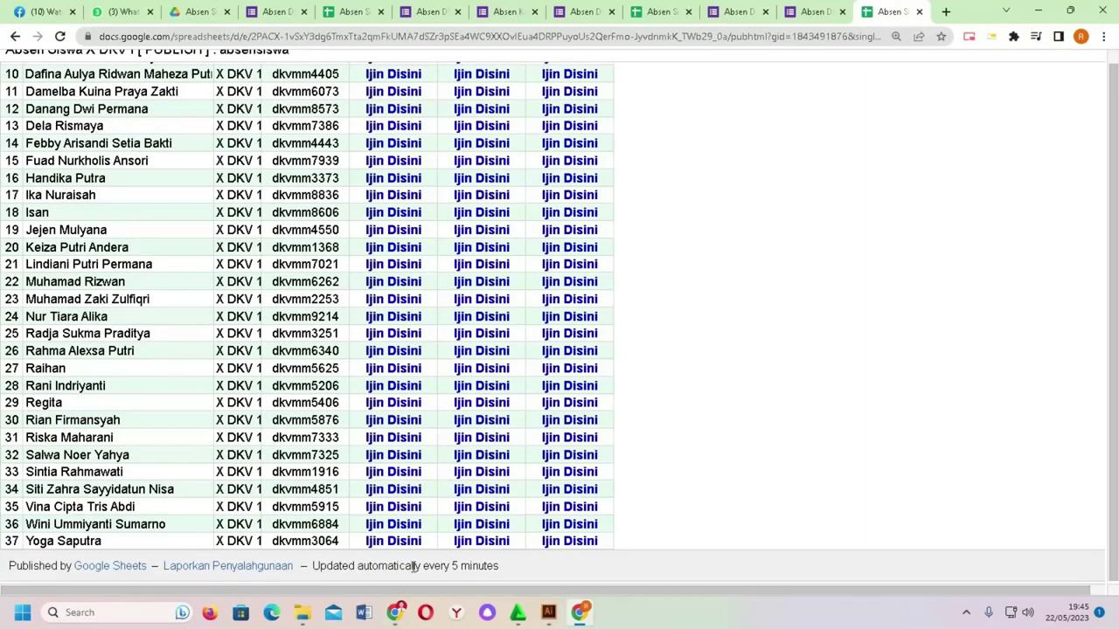
pyautogui.moveTo(511, 568); pyautogui.dragTo(312, 568)
pyautogui.scroll(3, 623, 456)
pyautogui.click(60, 36)
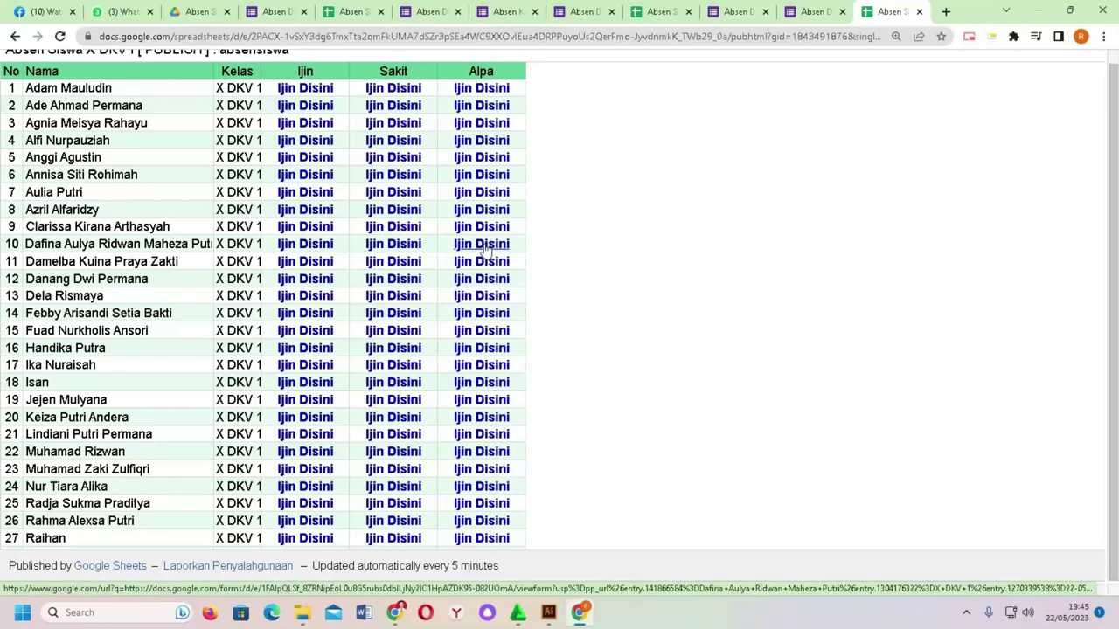
pyautogui.click(486, 128)
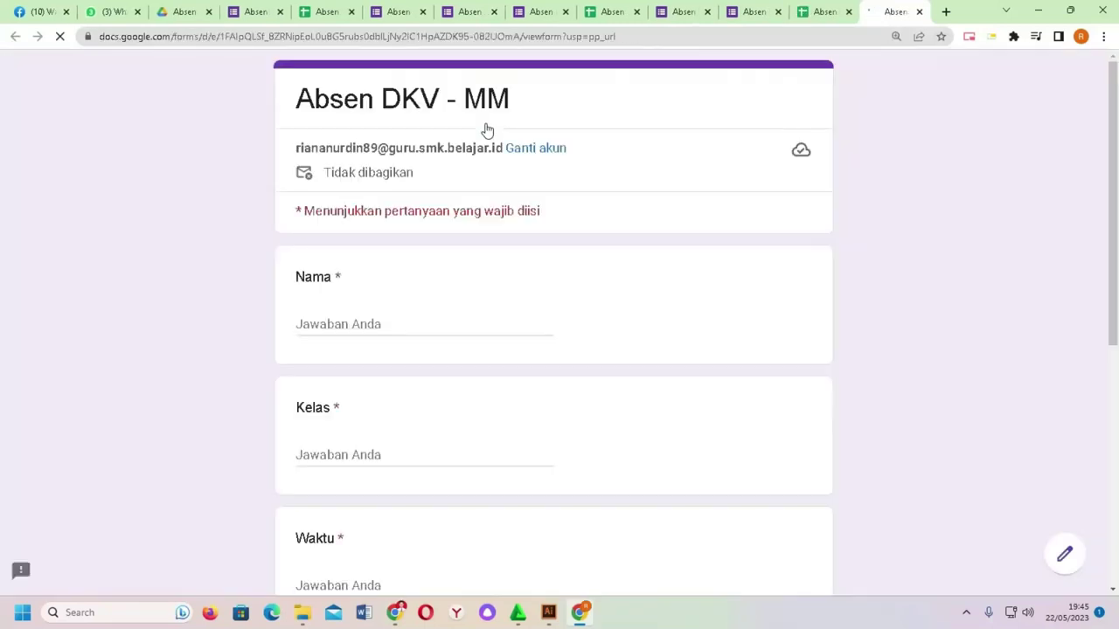
# Step: Submit the prefilled Alpa absence form for the third student and close the form tab
pyautogui.scroll(-5, 369, 341)
pyautogui.click(314, 497)
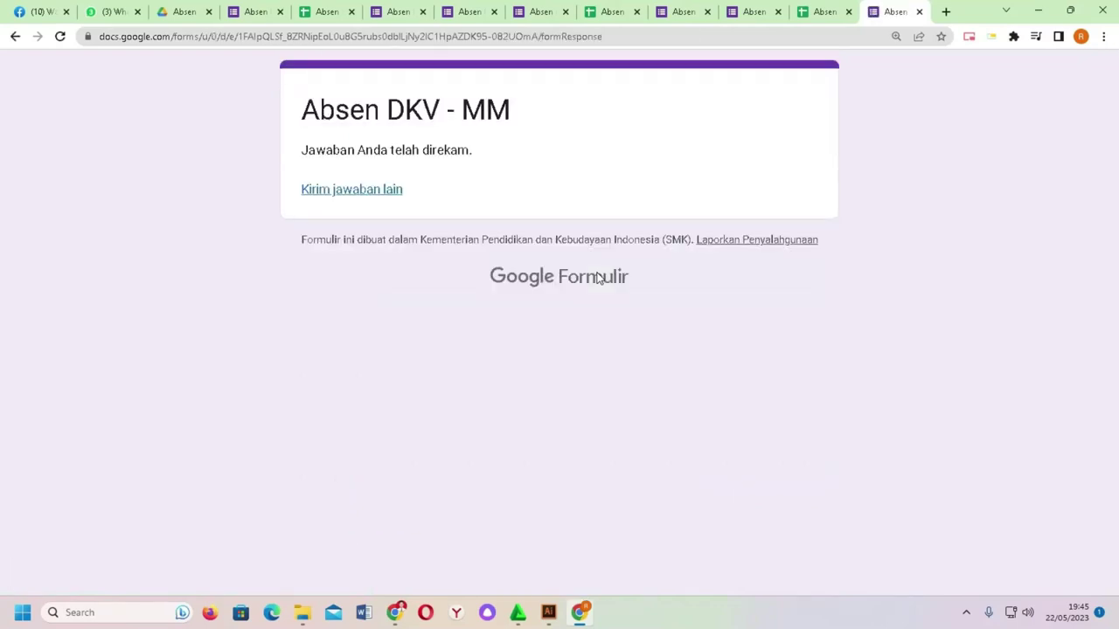
pyautogui.click(918, 12)
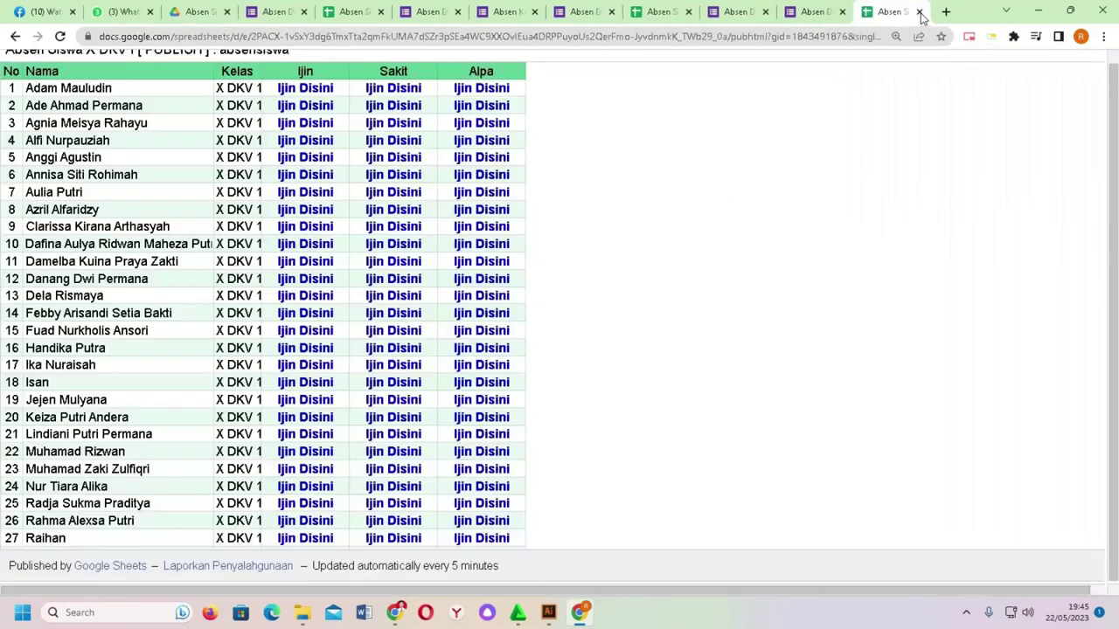
pyautogui.scroll(1, 784, 358)
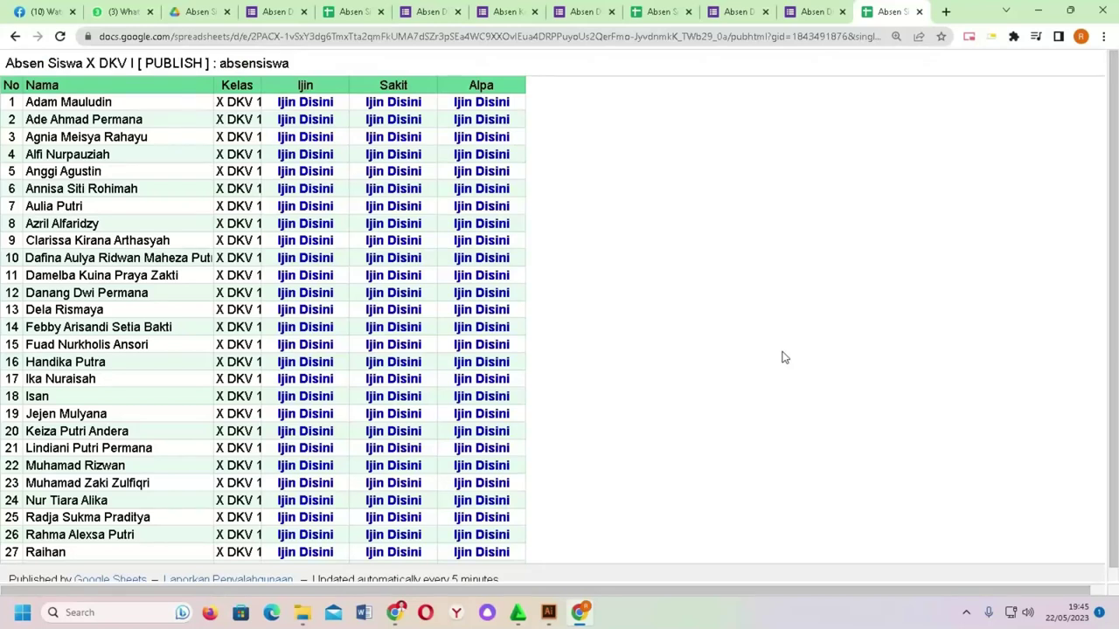